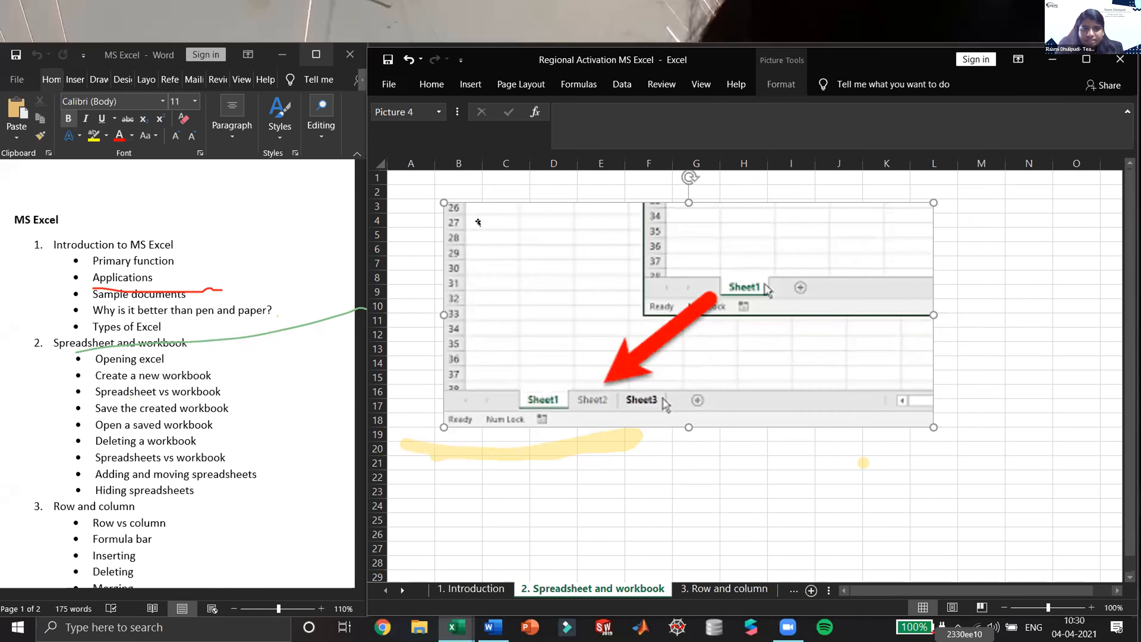
Switch to the Book1 workbook and save it to the Desktop as an Excel Workbook named Book1
click(456, 628)
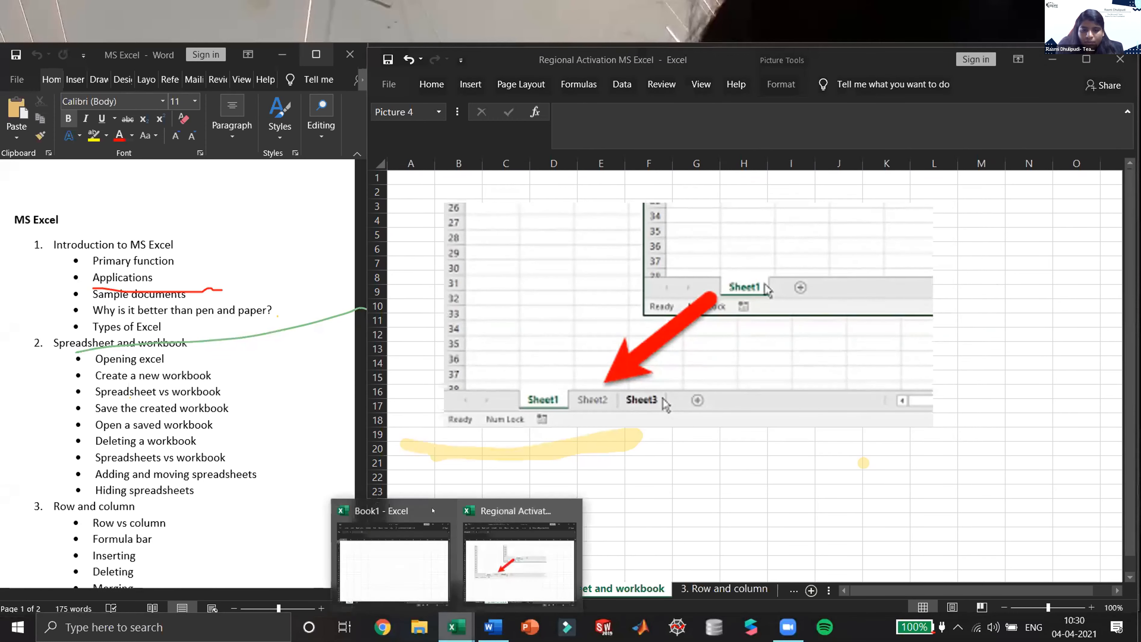
click(394, 561)
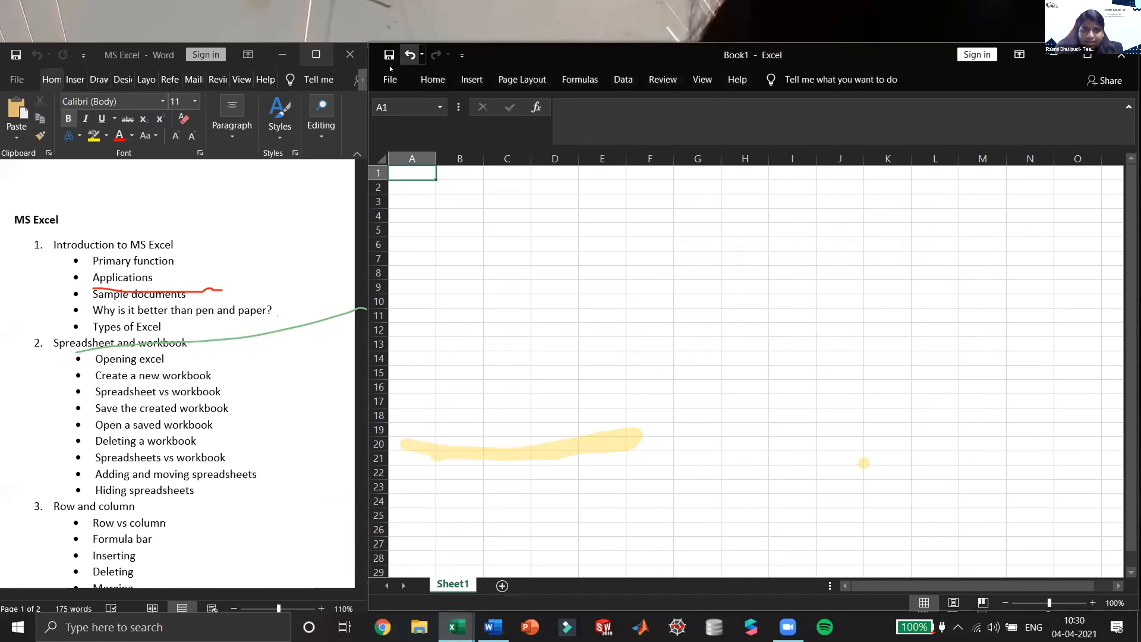
click(388, 57)
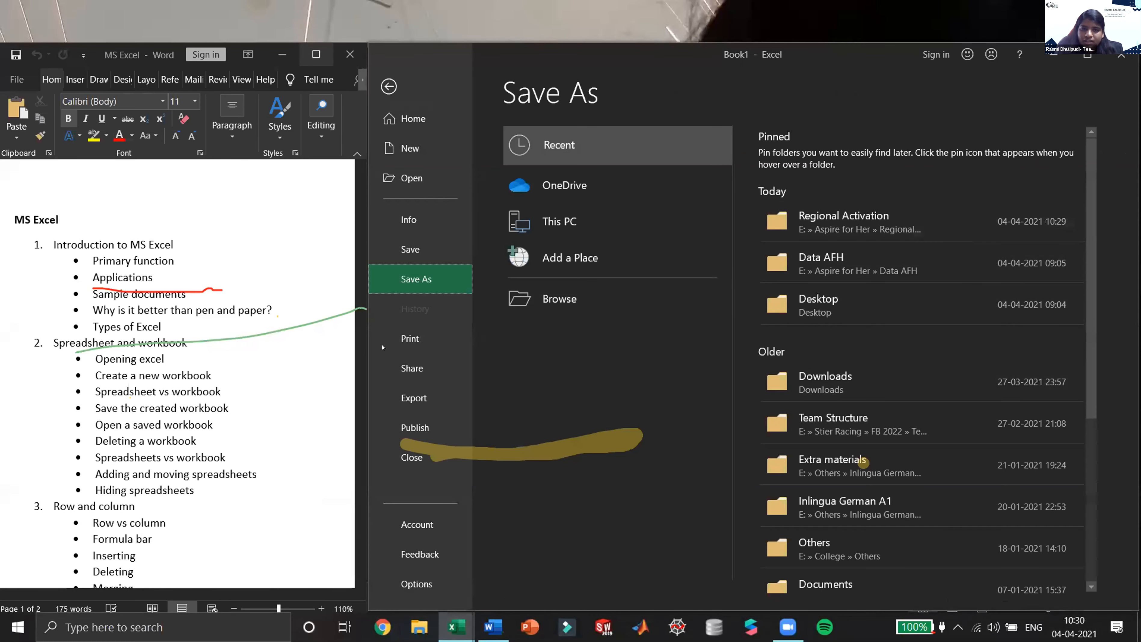
click(775, 290)
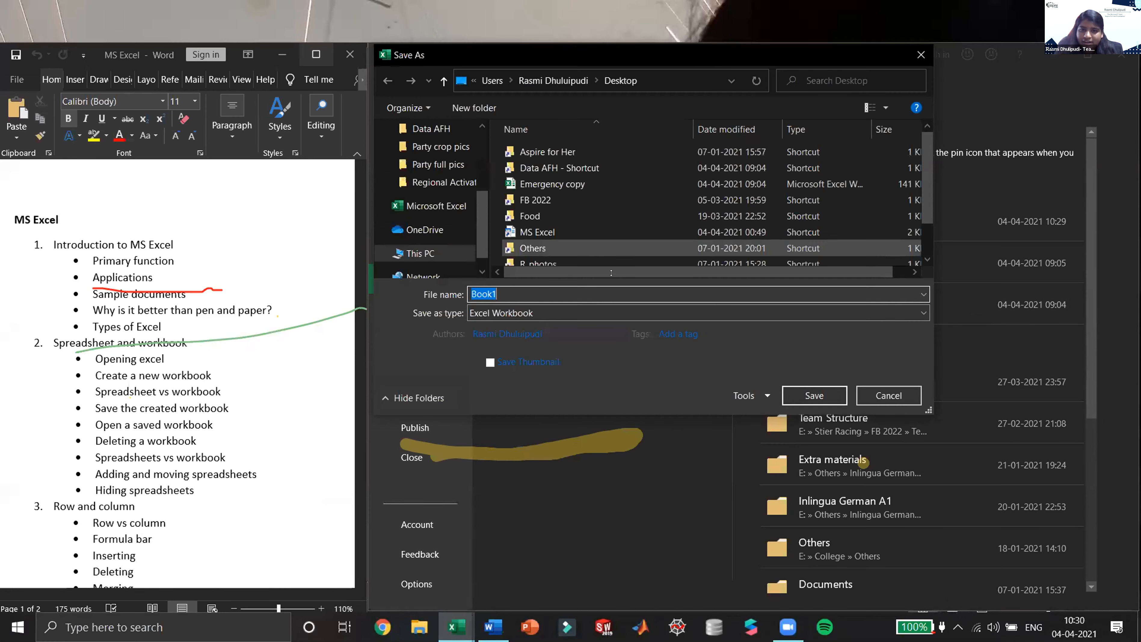
click(822, 400)
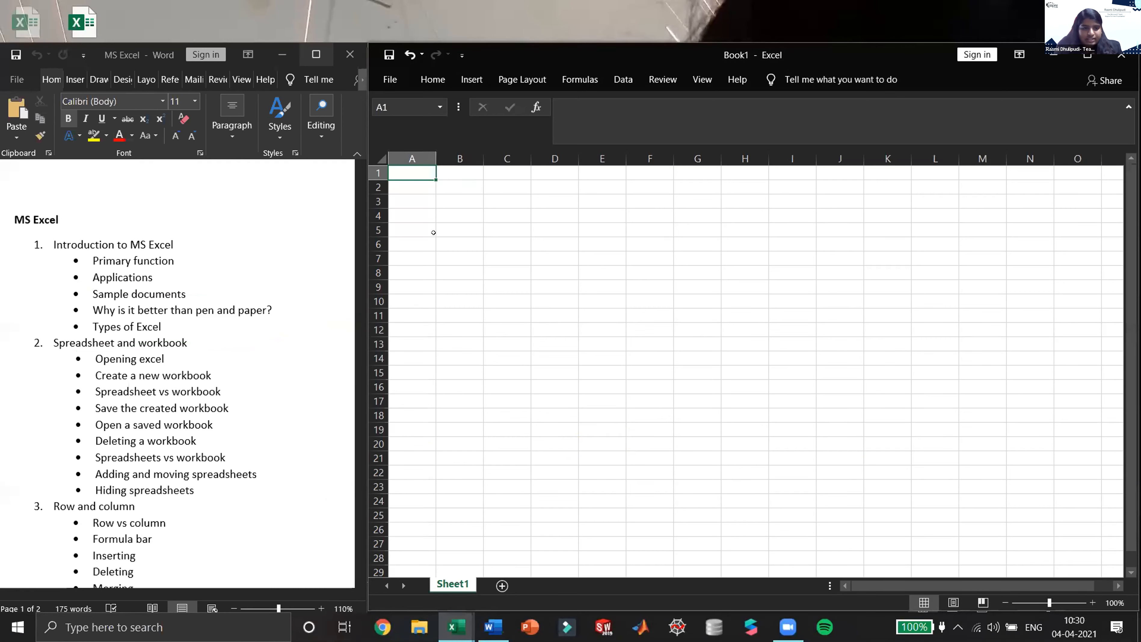
Look through the list of recent workbooks available to open, without opening any of them
click(390, 81)
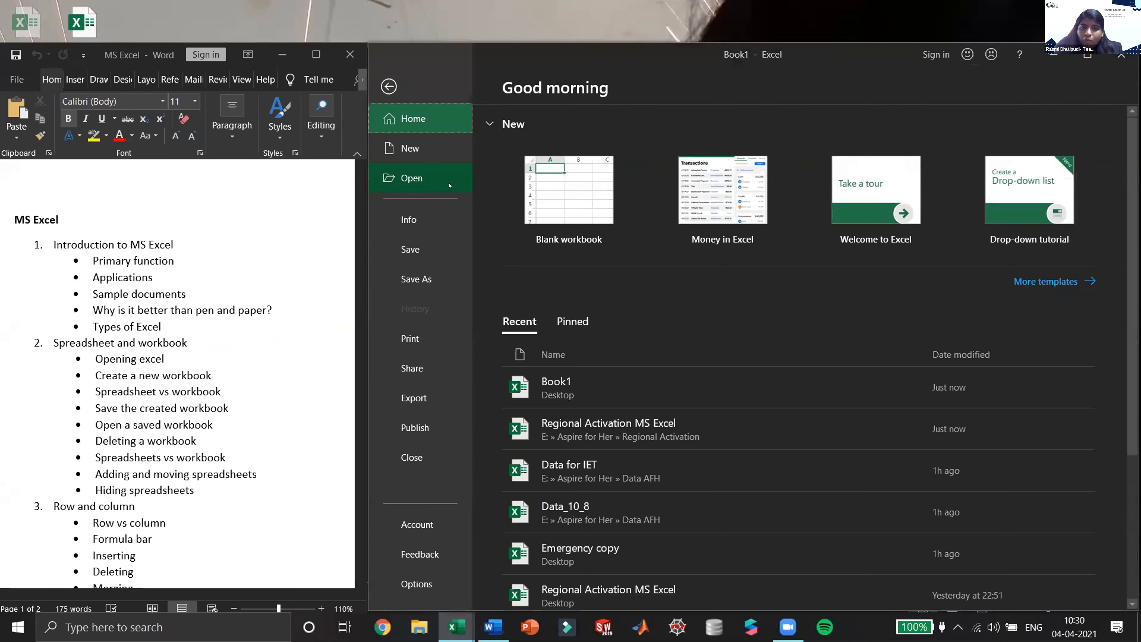
click(411, 177)
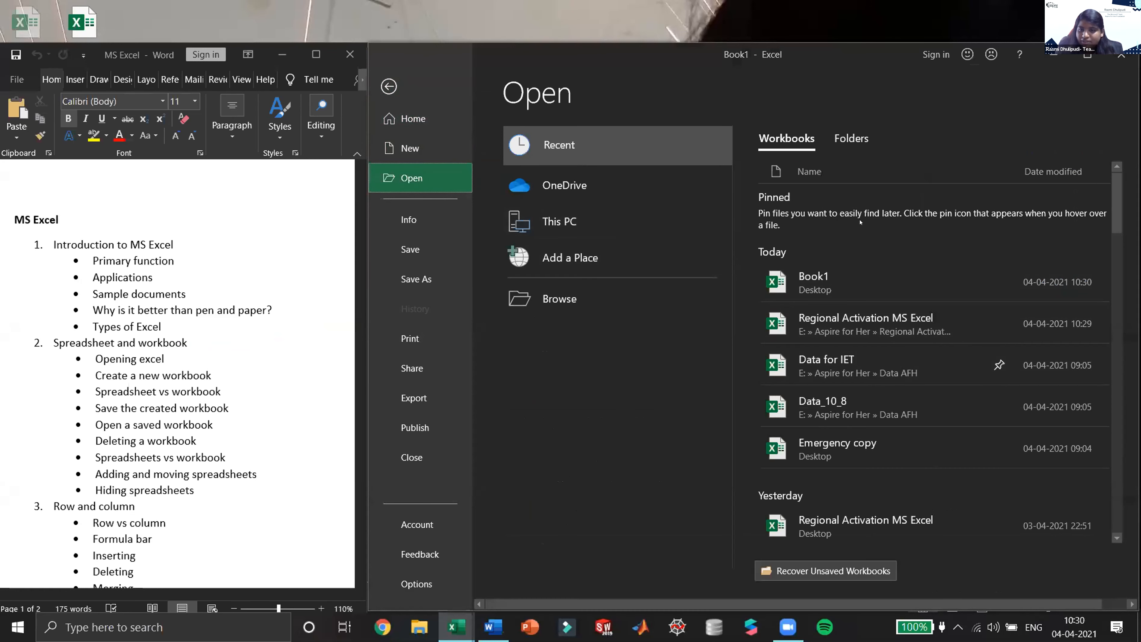
scroll(831, 462, down, 3)
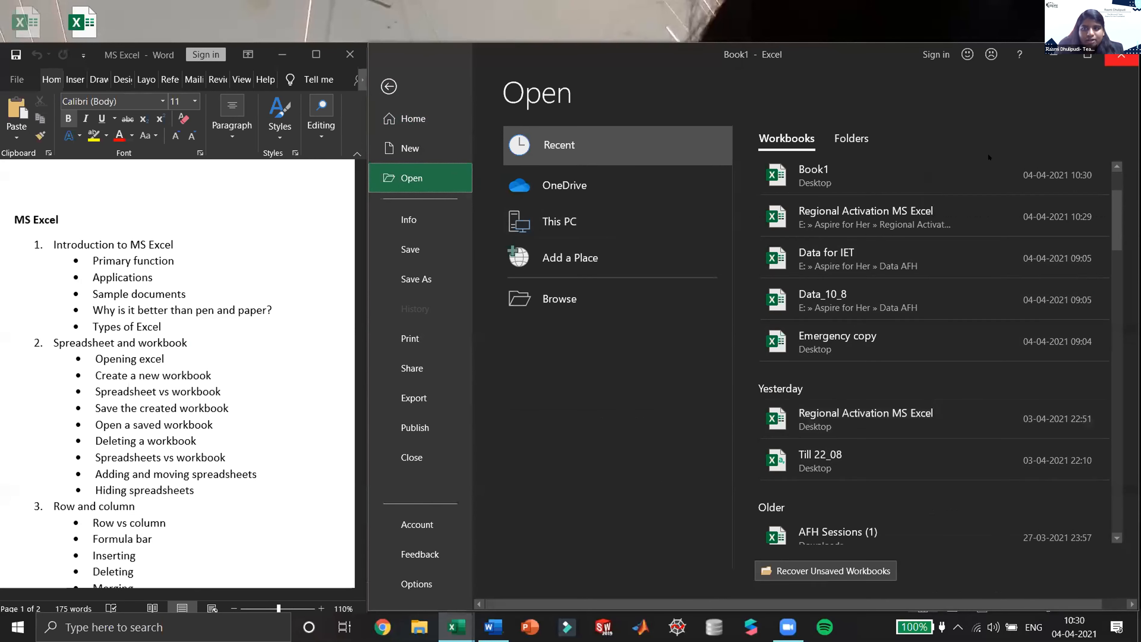
key(Escape)
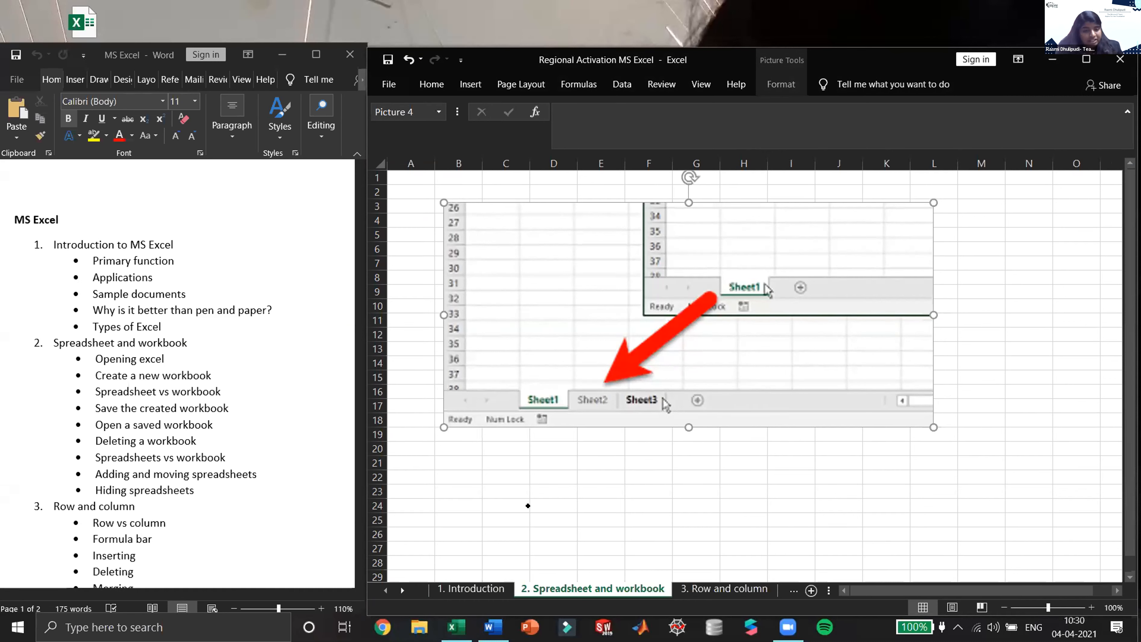
Add a new worksheet to the Regional Activation MS Excel workbook and name it "Sheet sample"
click(810, 590)
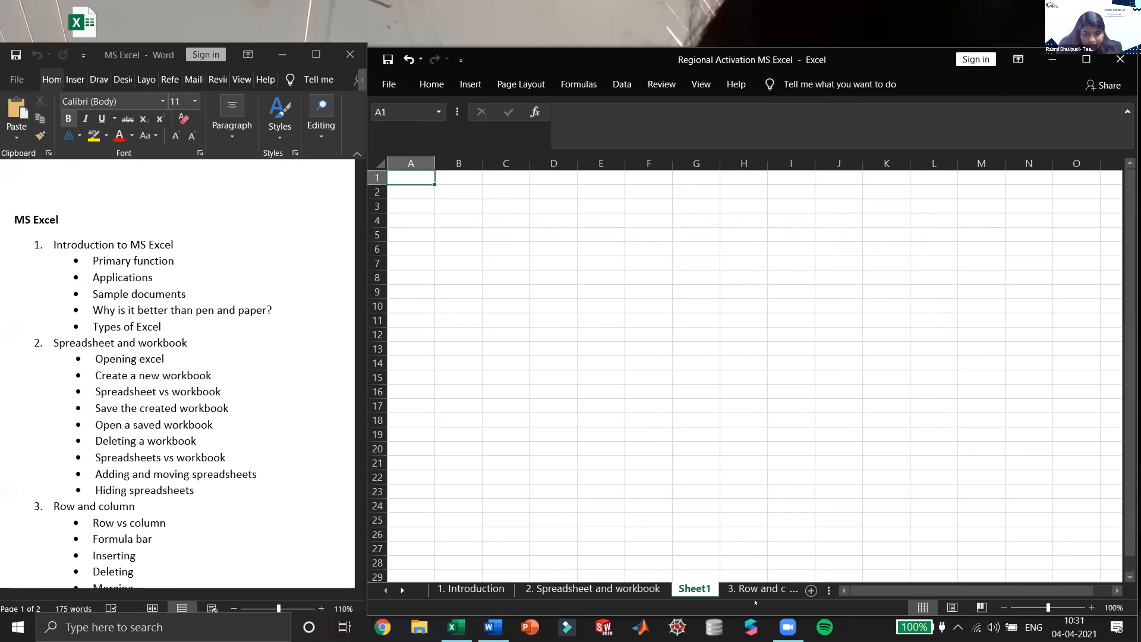
double_click(706, 588)
key(BackSpace)
text(S)
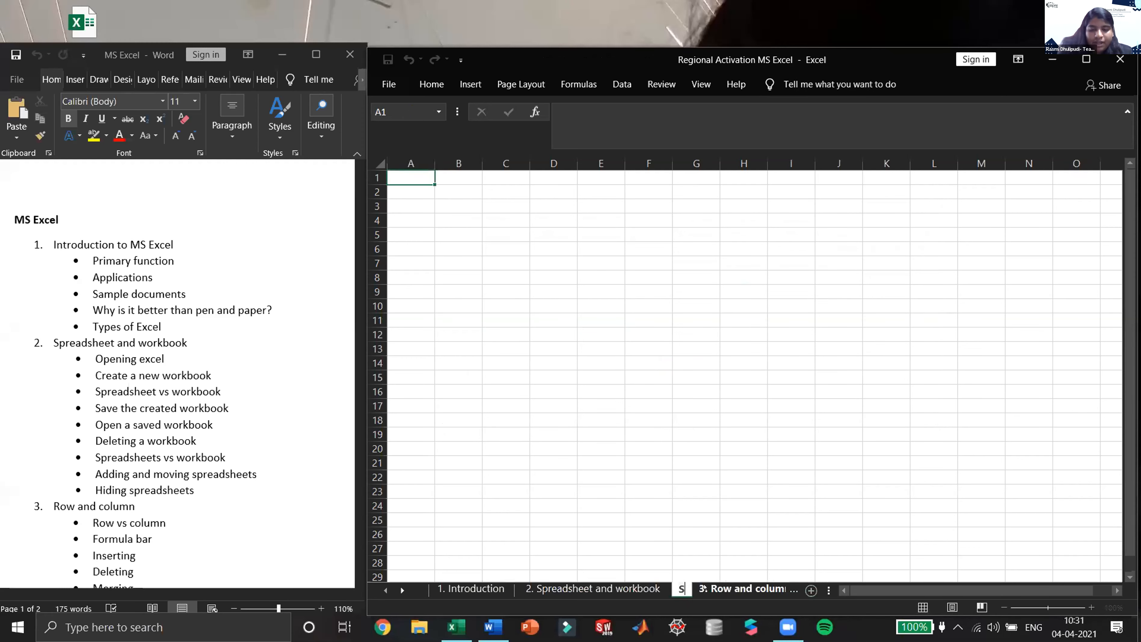
text(heet sam)
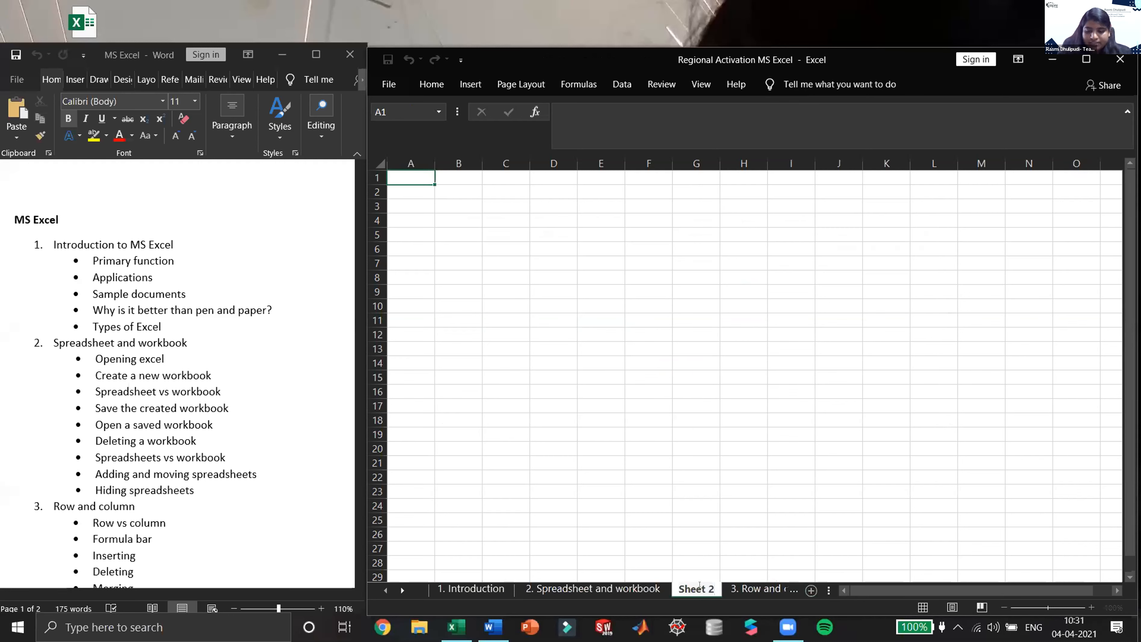
text(ple)
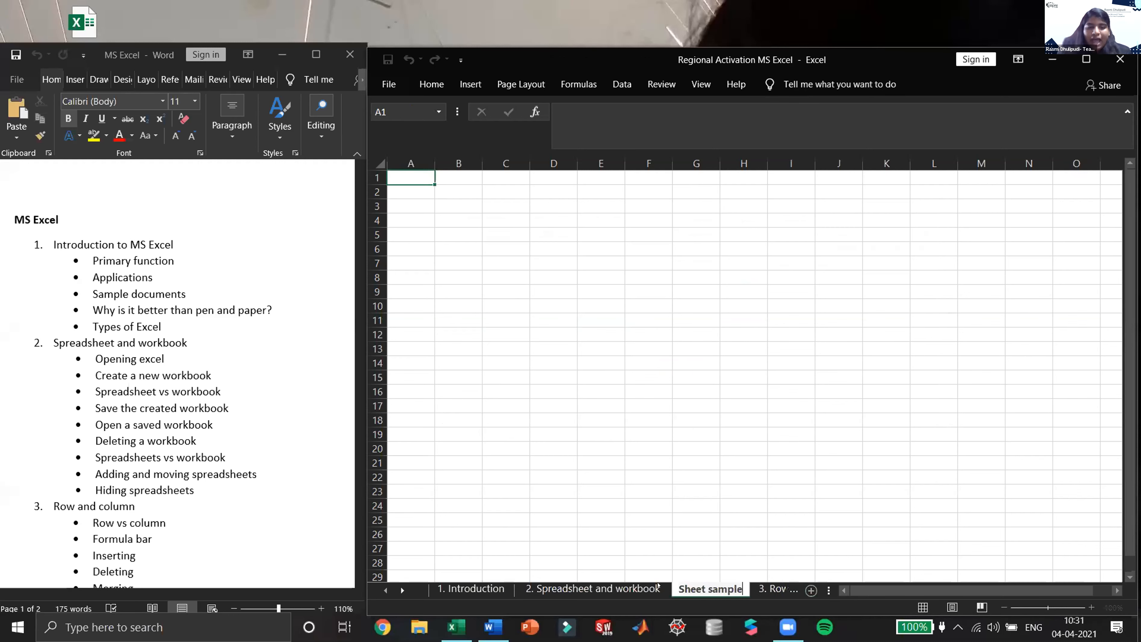
click(649, 420)
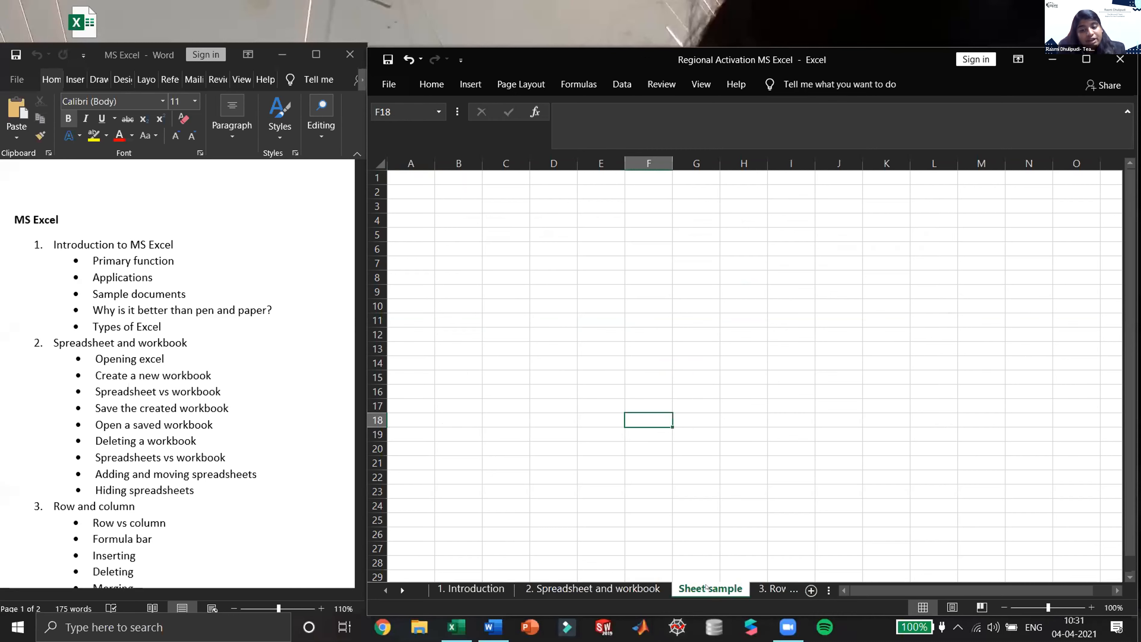
Move the Sheet sample worksheet ahead of 1. Introduction and hide it
drag(671, 593, 478, 593)
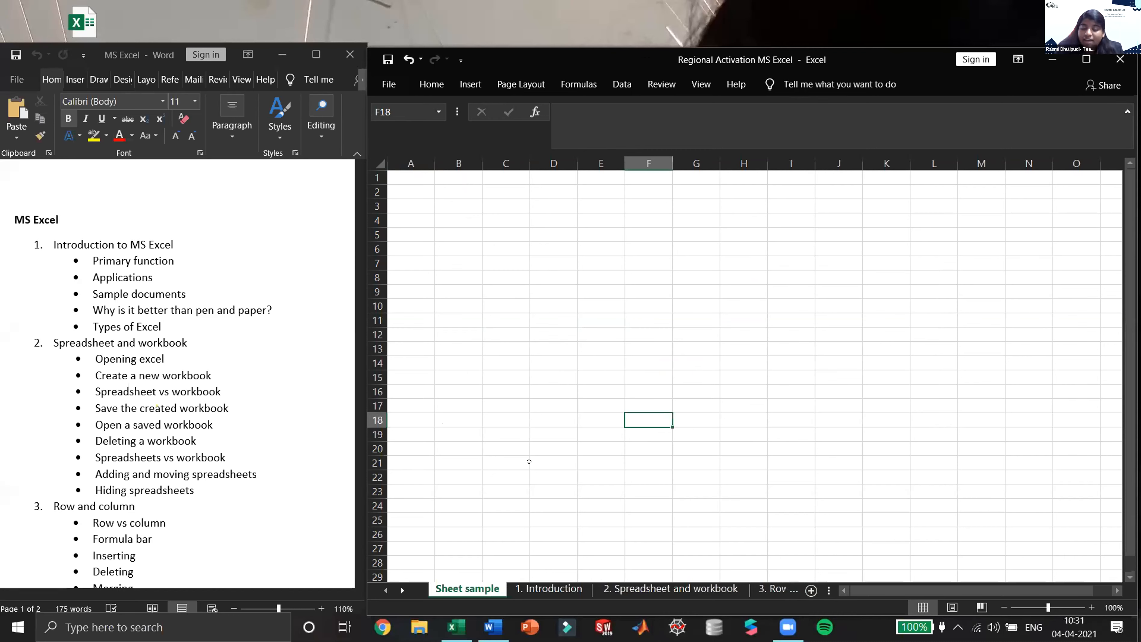
right_click(486, 587)
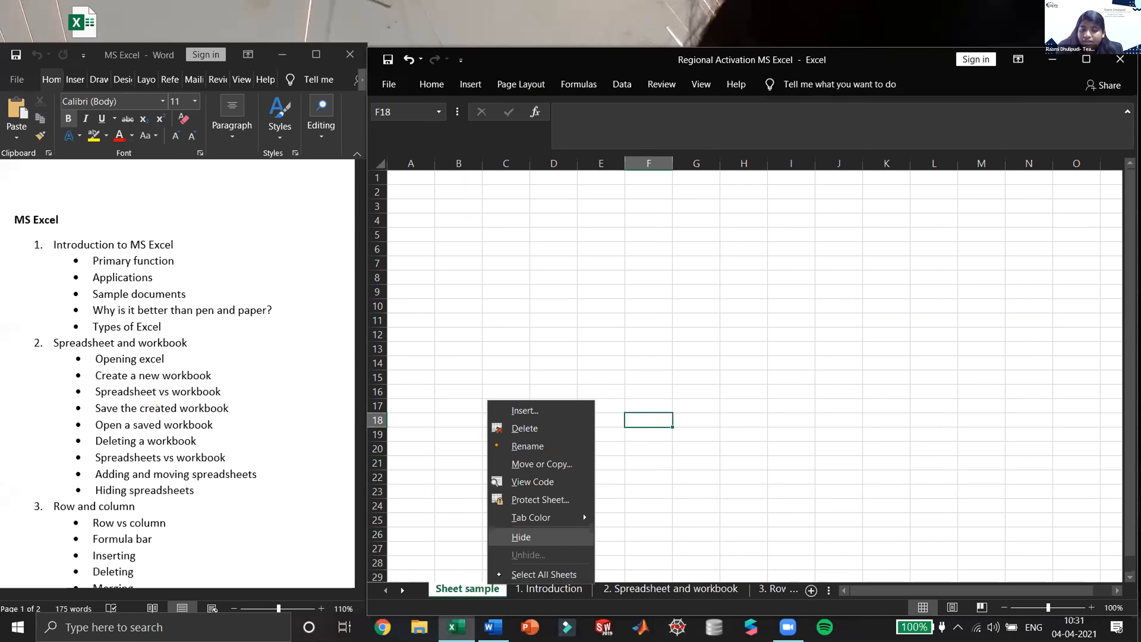
click(522, 537)
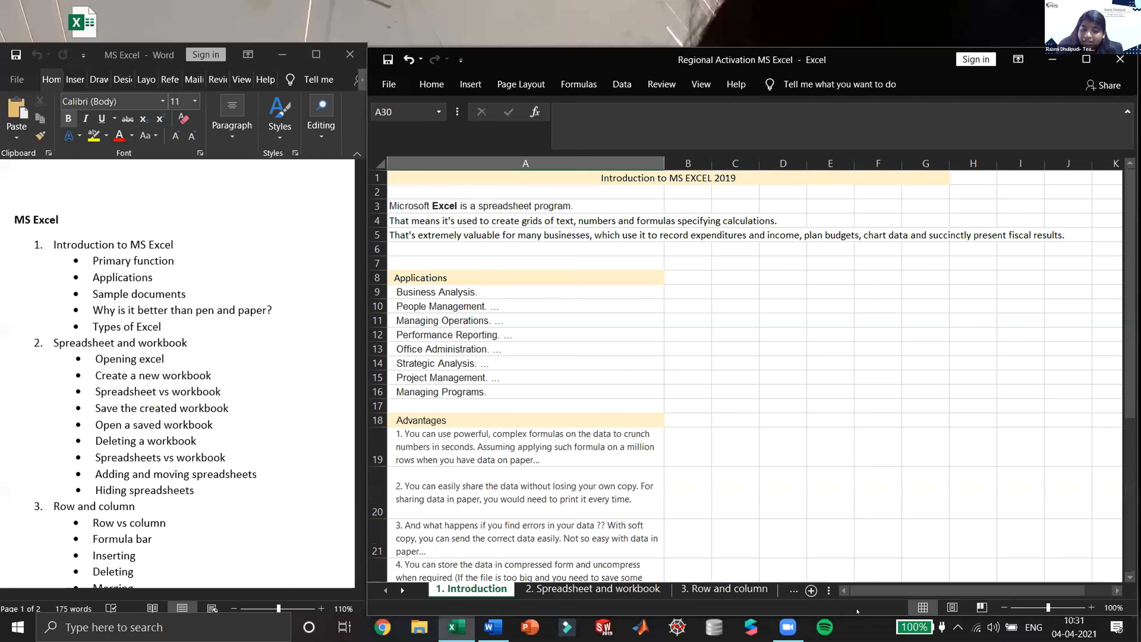
Unhide the Sheet sample worksheet and delete it from the workbook
click(793, 592)
click(793, 592)
right_click(791, 592)
click(831, 563)
click(848, 592)
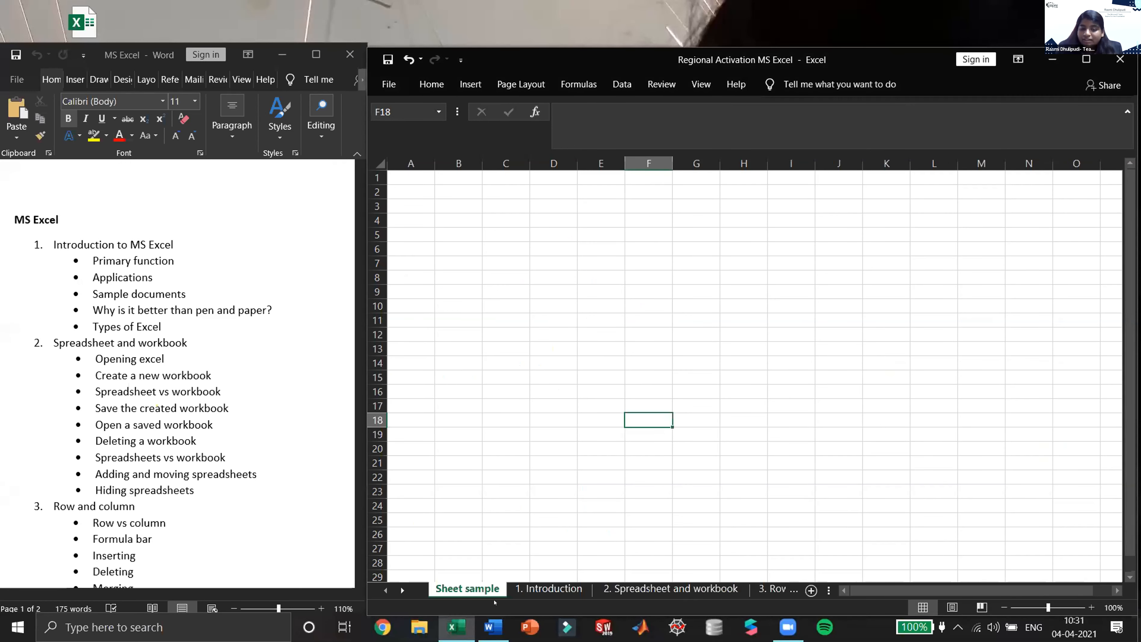
right_click(480, 592)
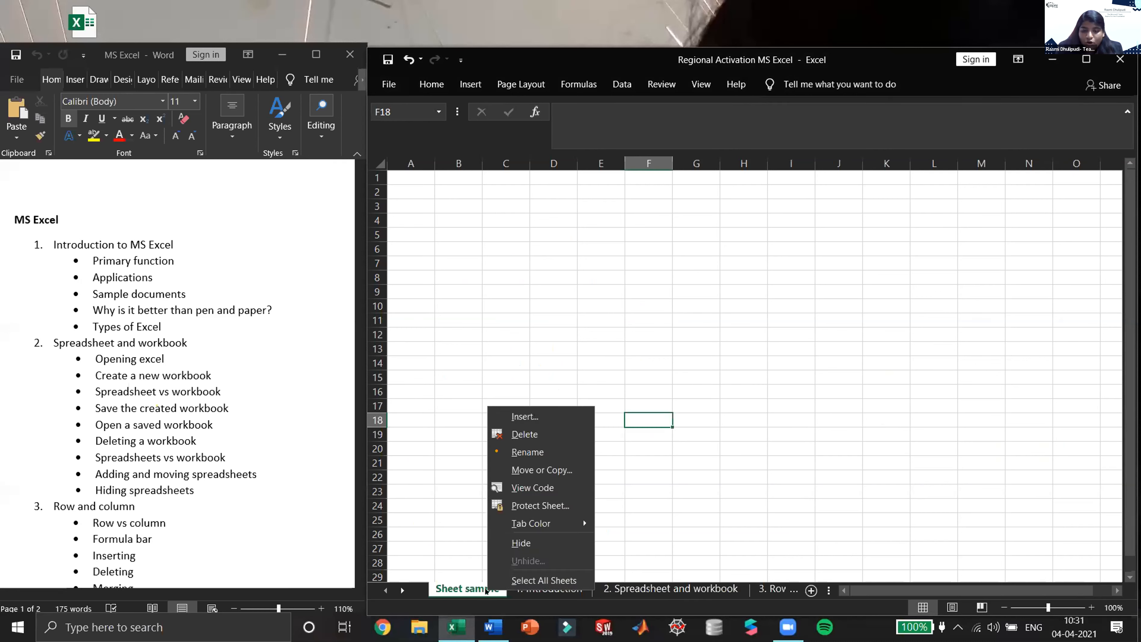
click(534, 434)
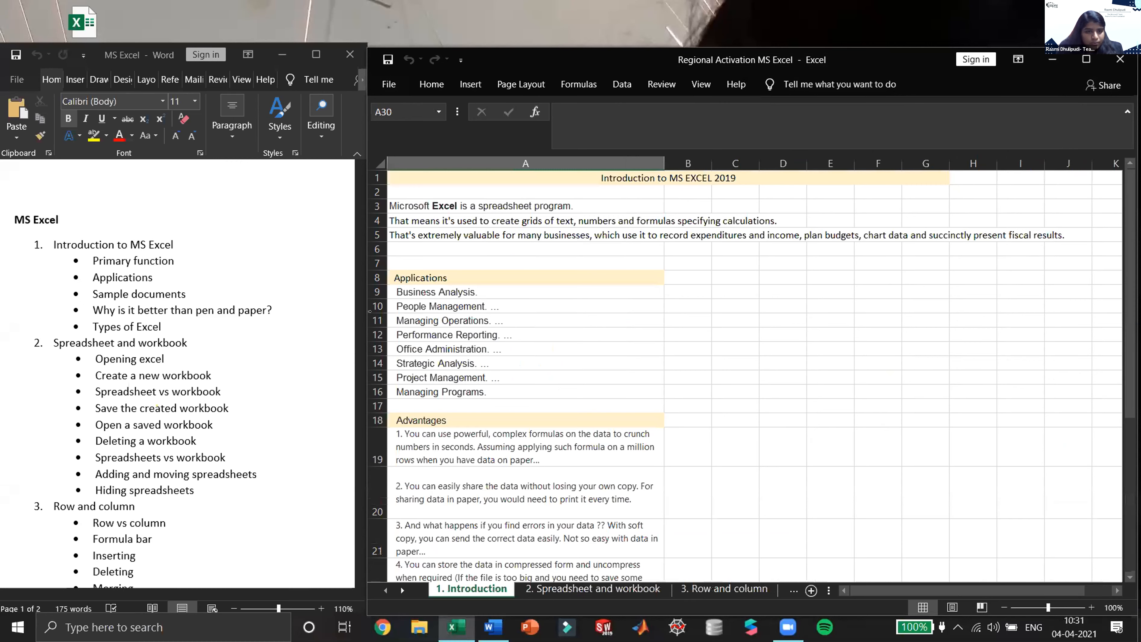
Review the Row and column topics in the Word outline and open the 3. Row and column worksheet
scroll(337, 477, down, 1)
scroll(250, 478, down, 2)
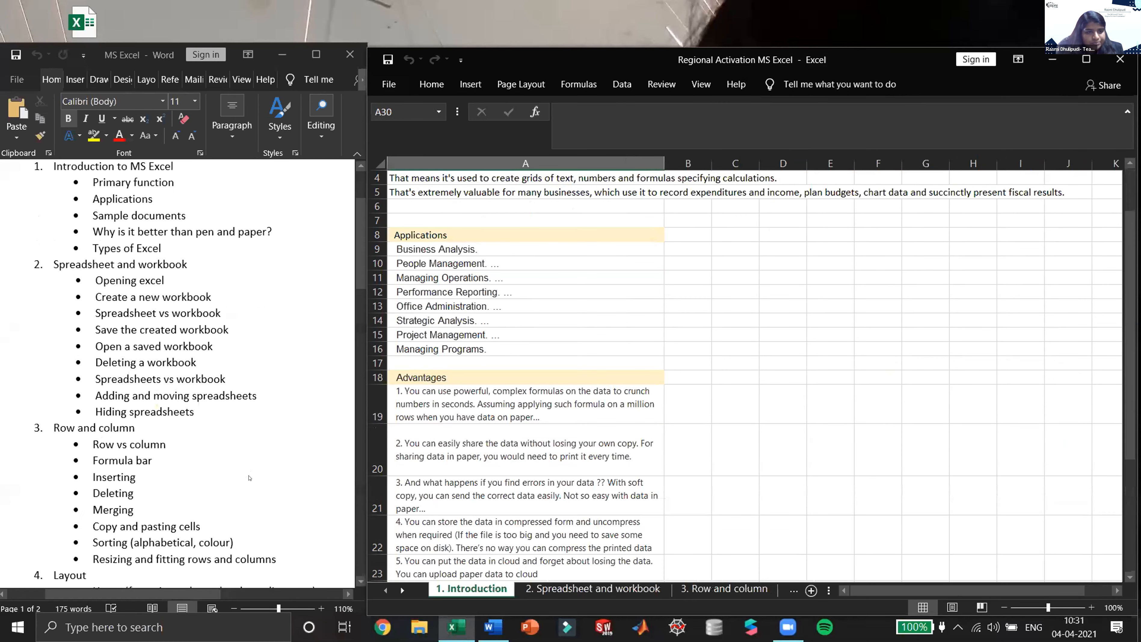
scroll(250, 478, down, 3)
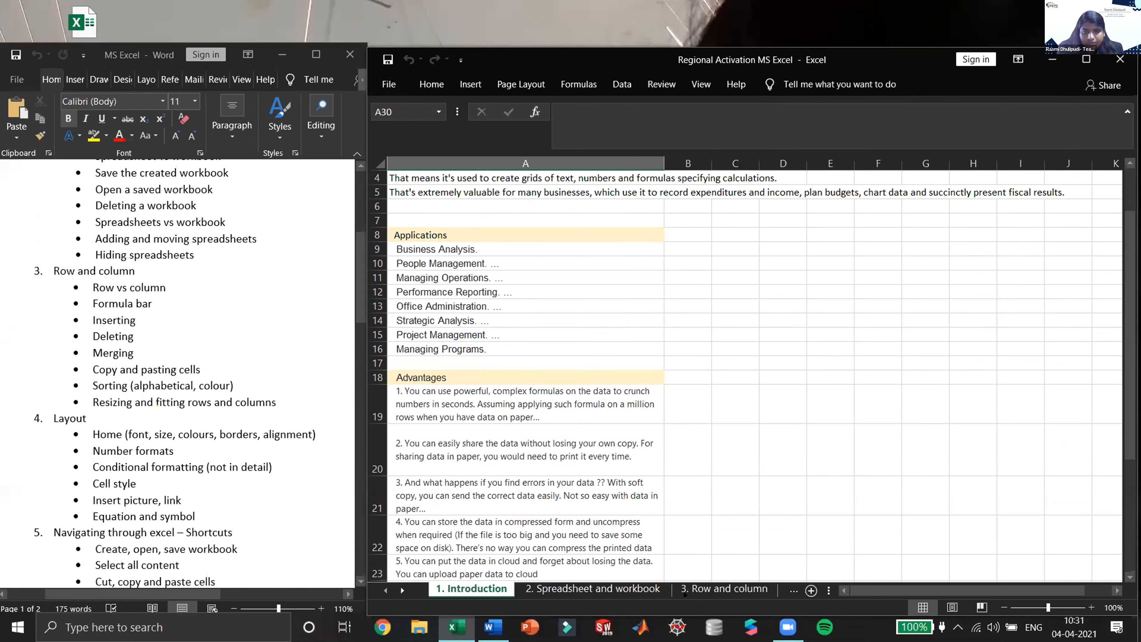
click(725, 589)
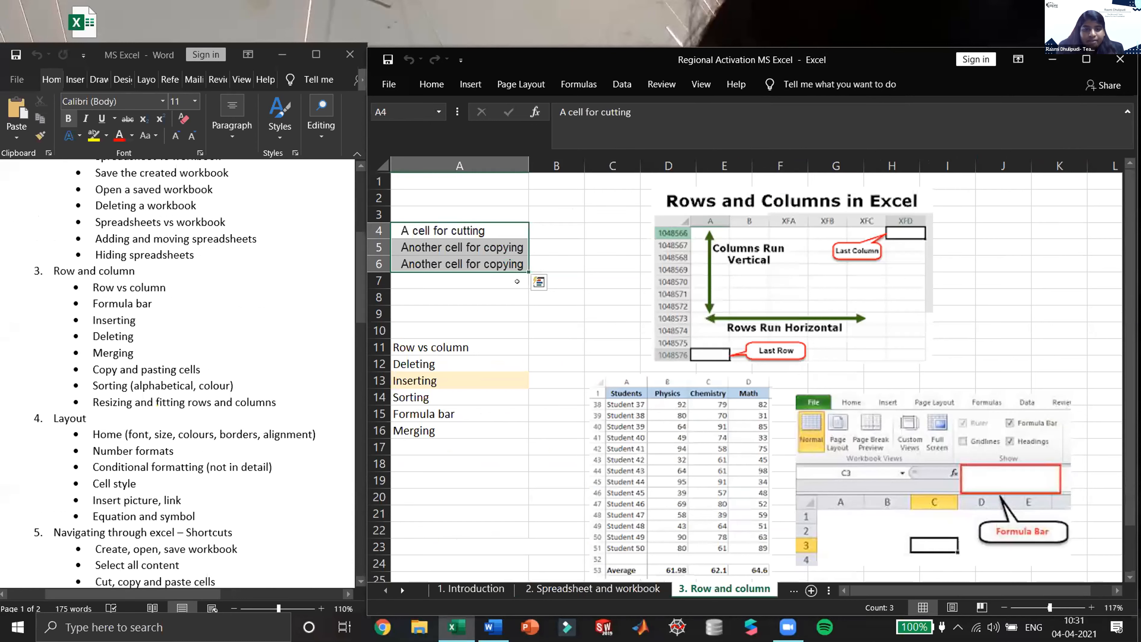
key(Down)
key(Down)
key(Down)
key(Down)
key(Down)
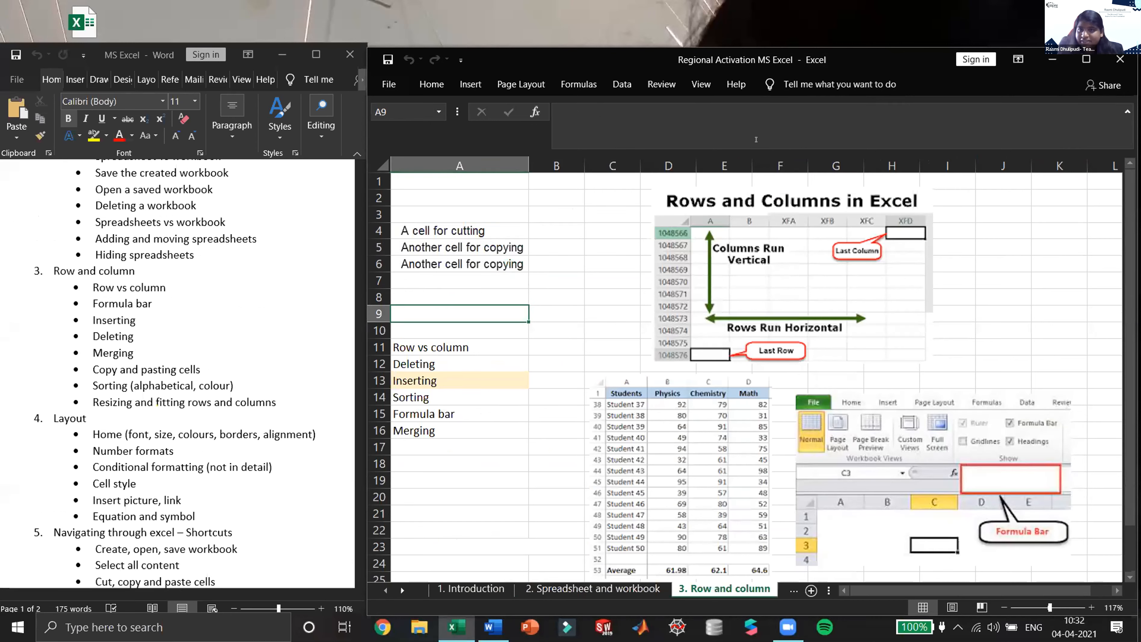
click(500, 289)
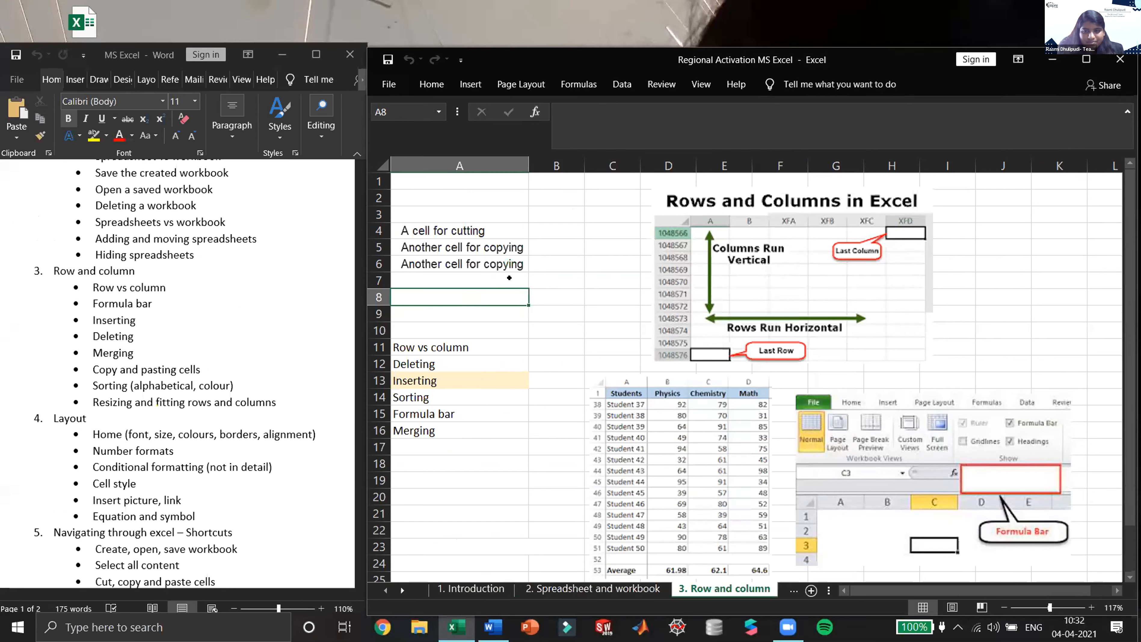
key(Up)
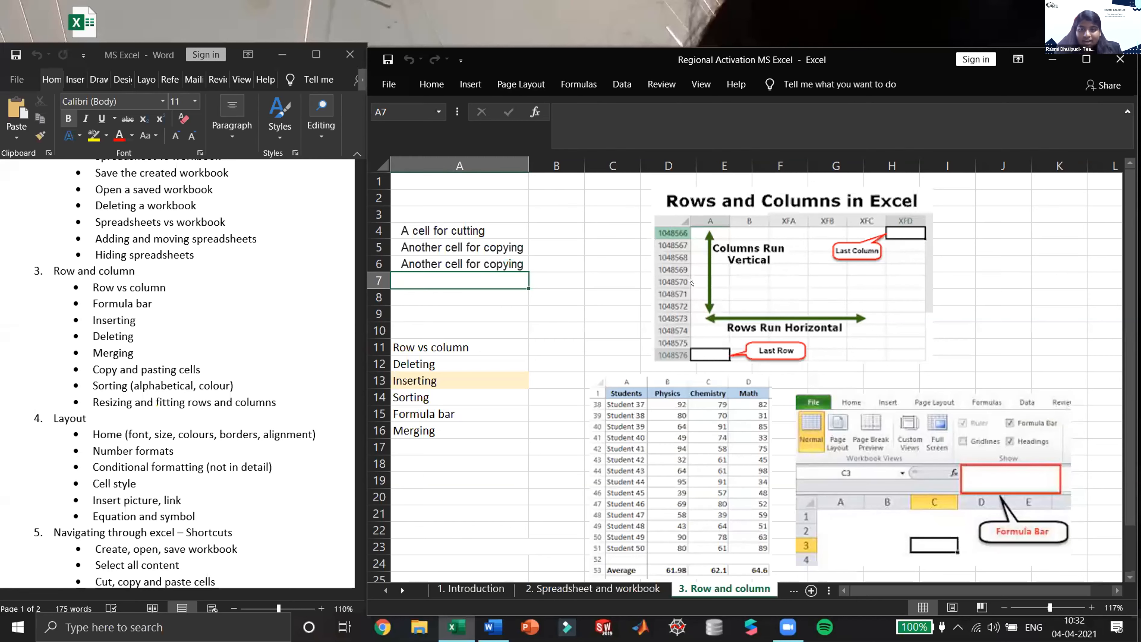
Make the "Rows and Columns in Excel" picture slightly smaller
click(715, 309)
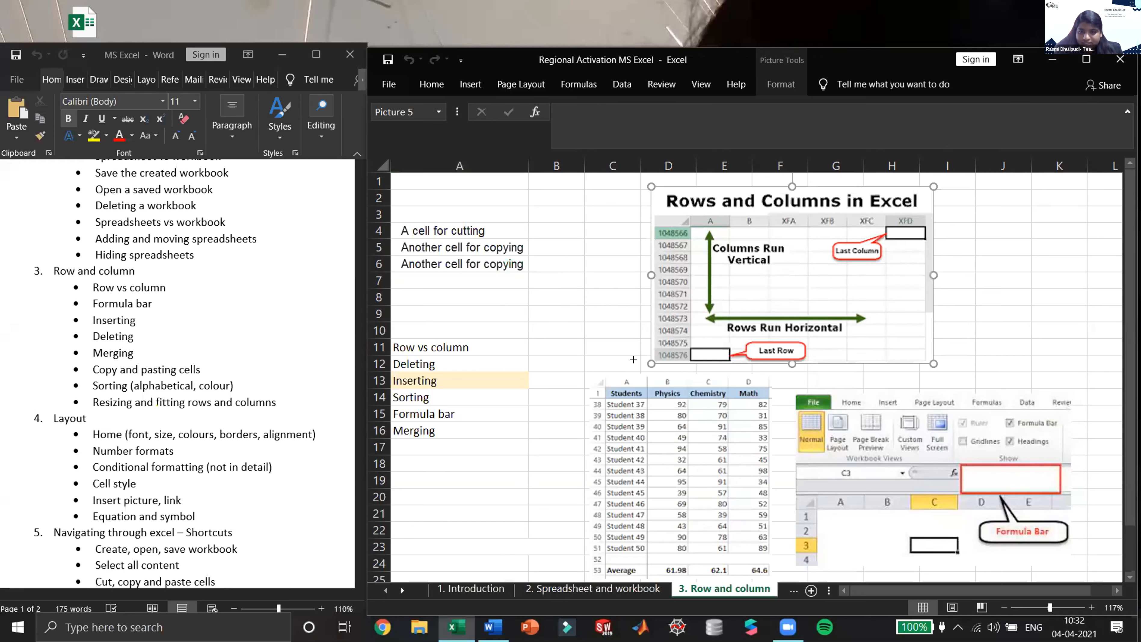
mouse_move(742, 324)
mouse_down()
mouse_move(711, 348)
mouse_move(738, 329)
mouse_up()
drag(642, 369, 656, 361)
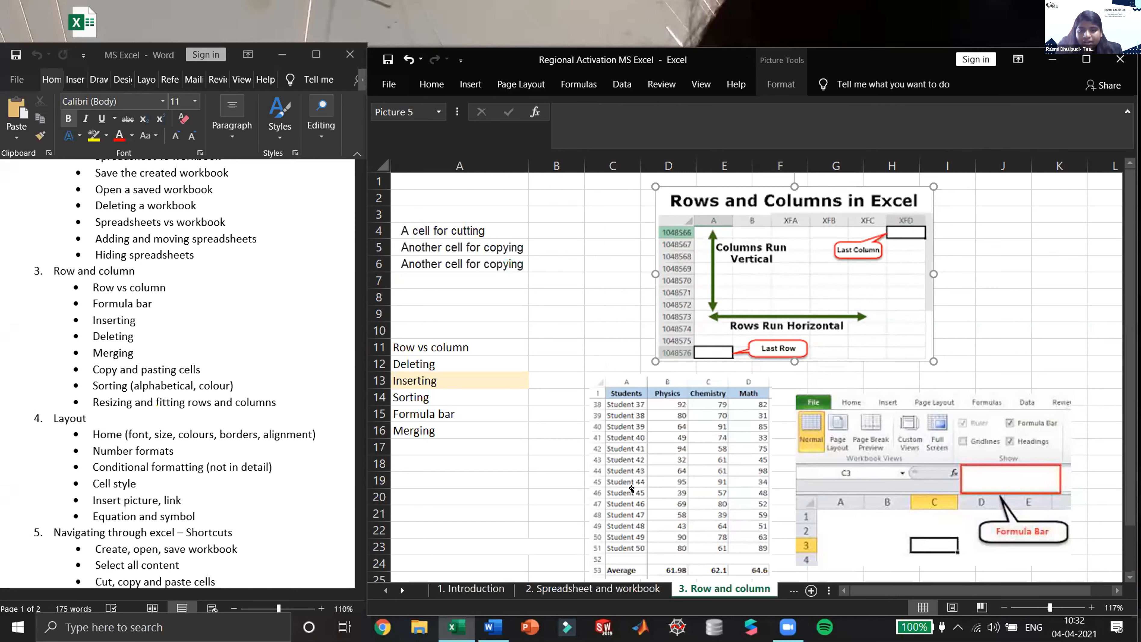
Enlarge the student marks table picture over the neighbouring cells and shift it slightly up for viewing
click(588, 396)
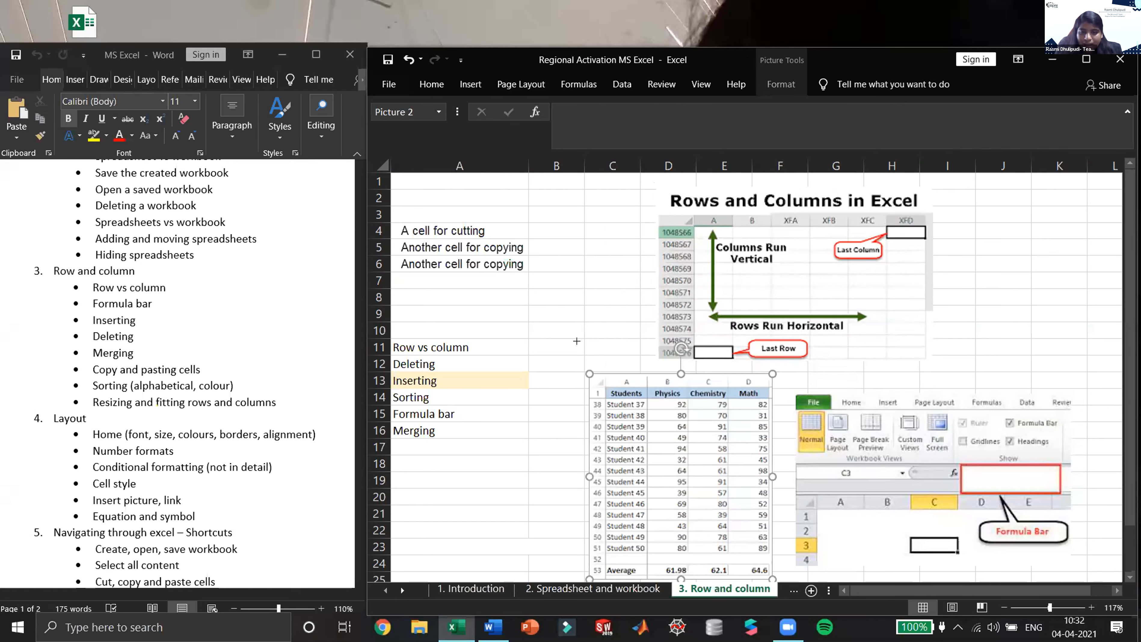
drag(577, 342, 566, 217)
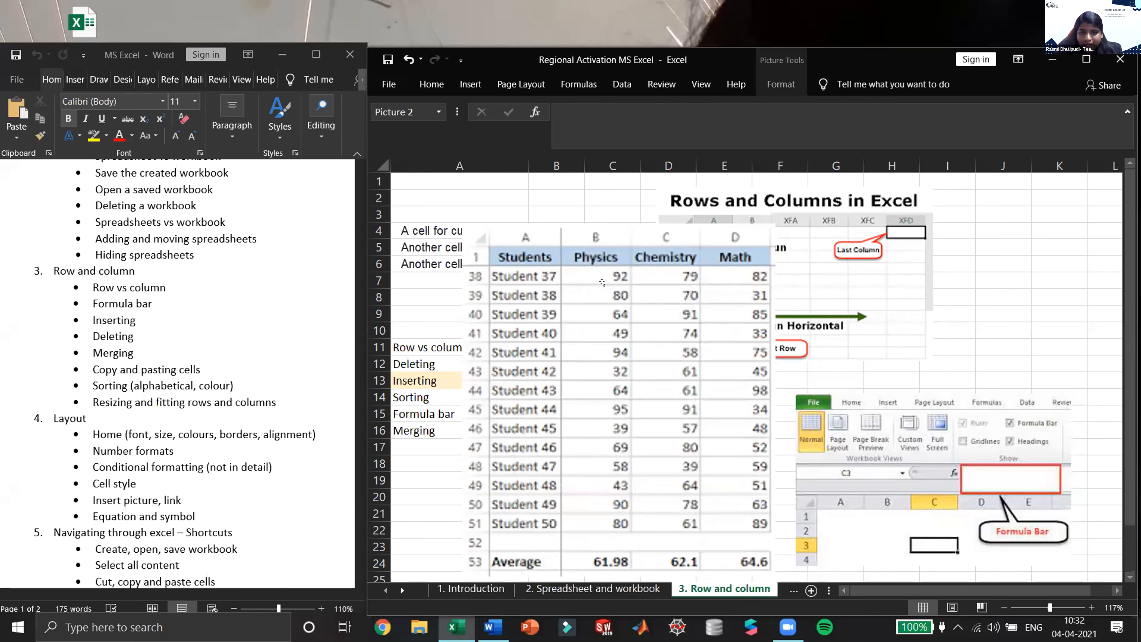
drag(602, 282, 628, 256)
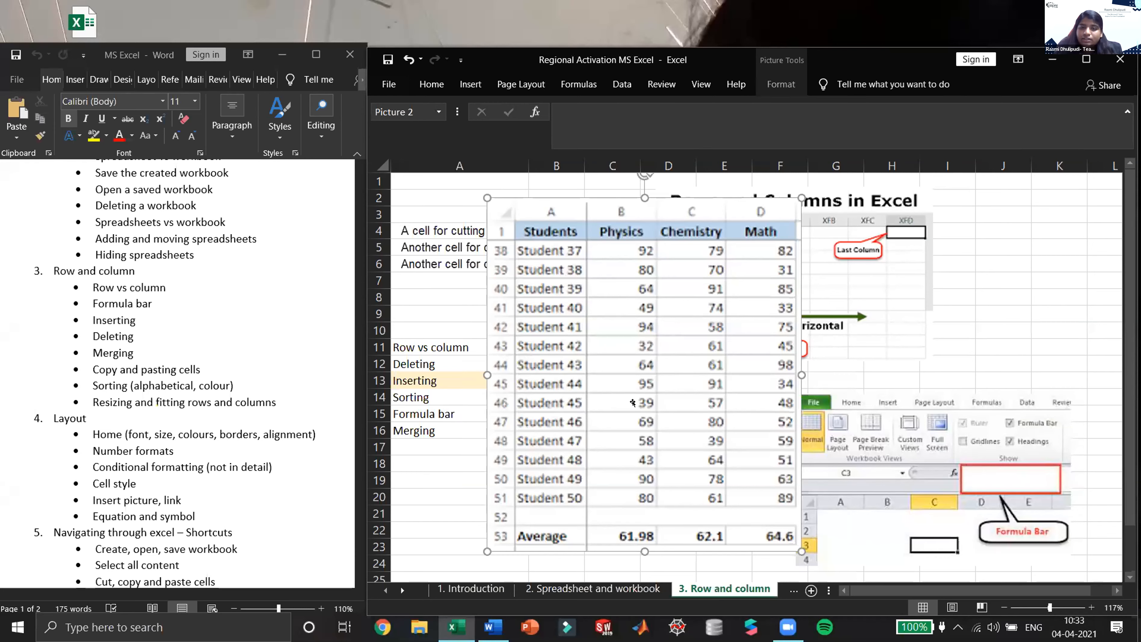
Shrink the student marks table picture so it fits below the "Rows and Columns in Excel" picture
drag(488, 198, 602, 377)
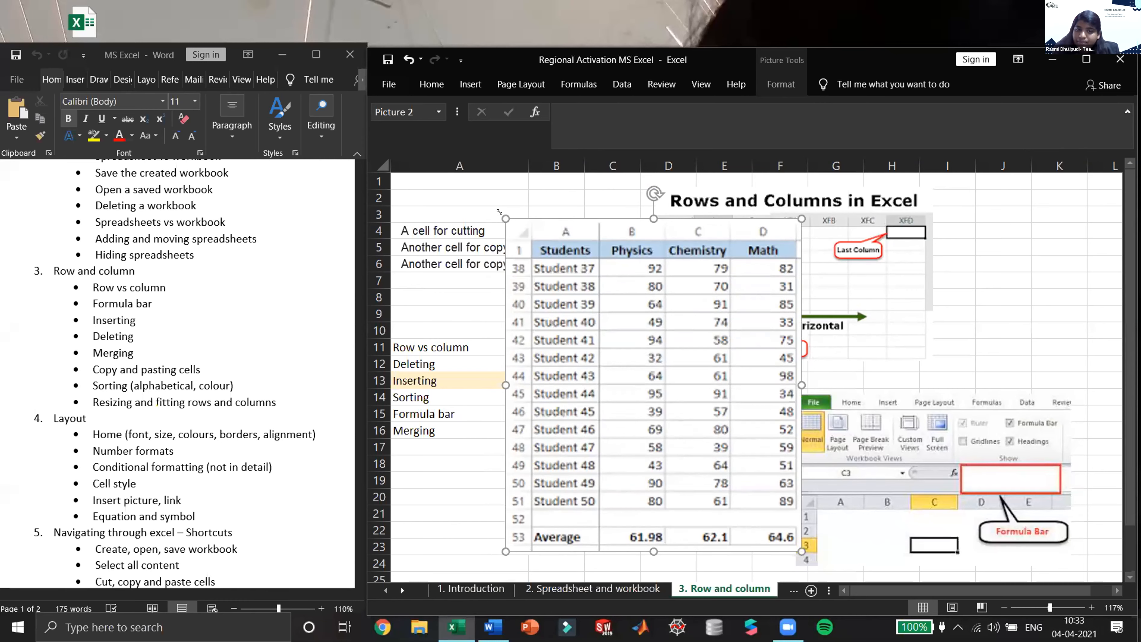
drag(606, 380, 614, 396)
drag(789, 478, 766, 496)
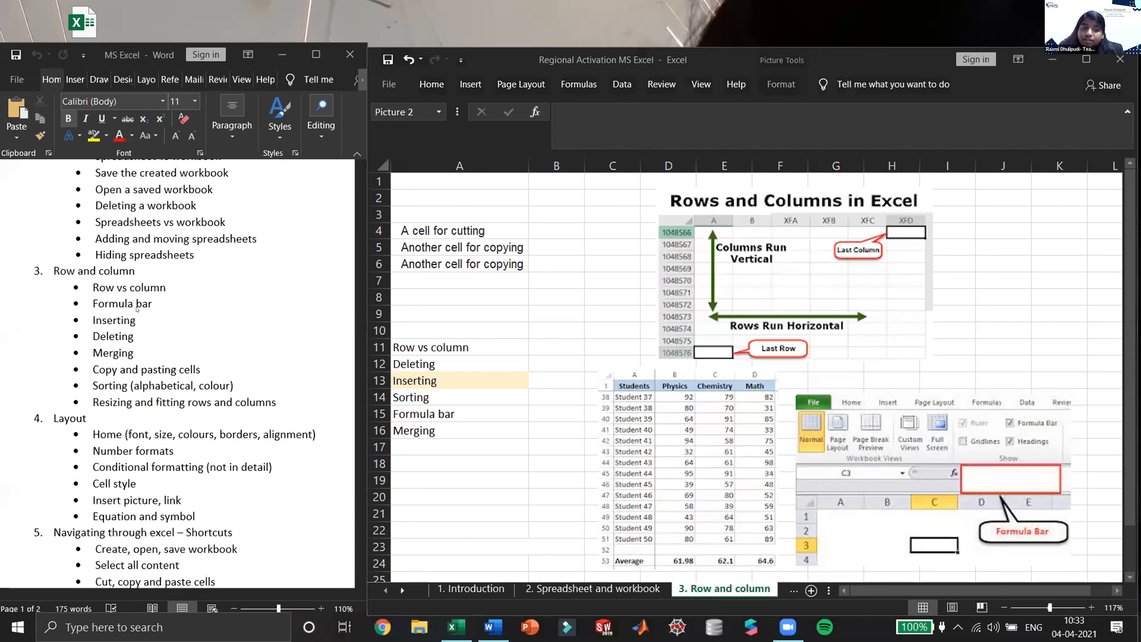
Show the Home commands and place the text cursor in the formula bar
click(430, 89)
click(439, 83)
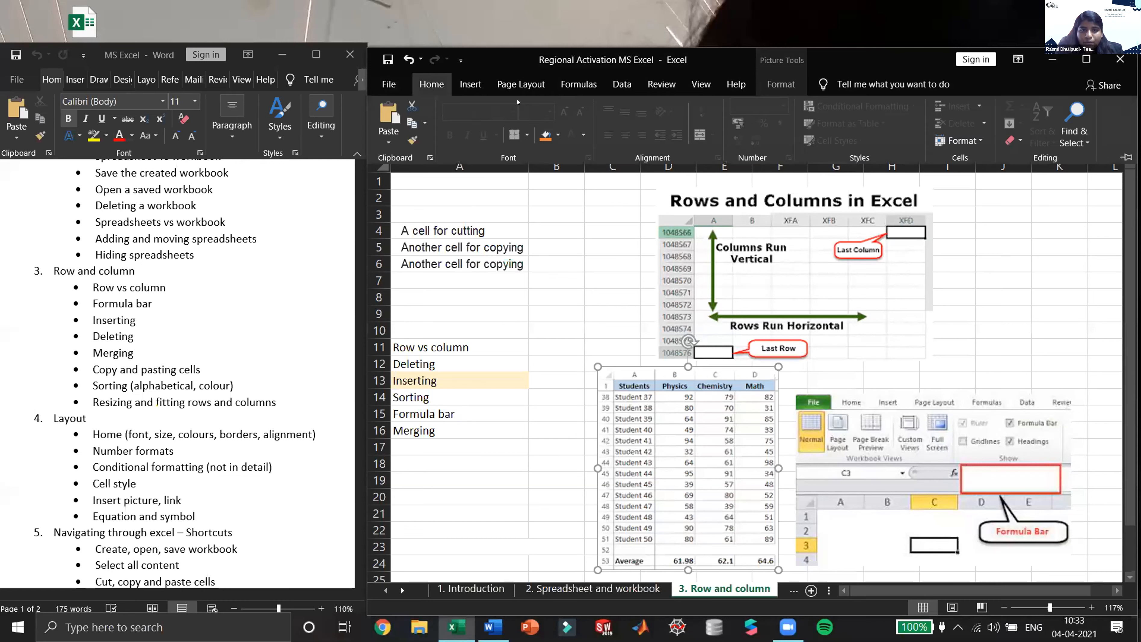
click(561, 113)
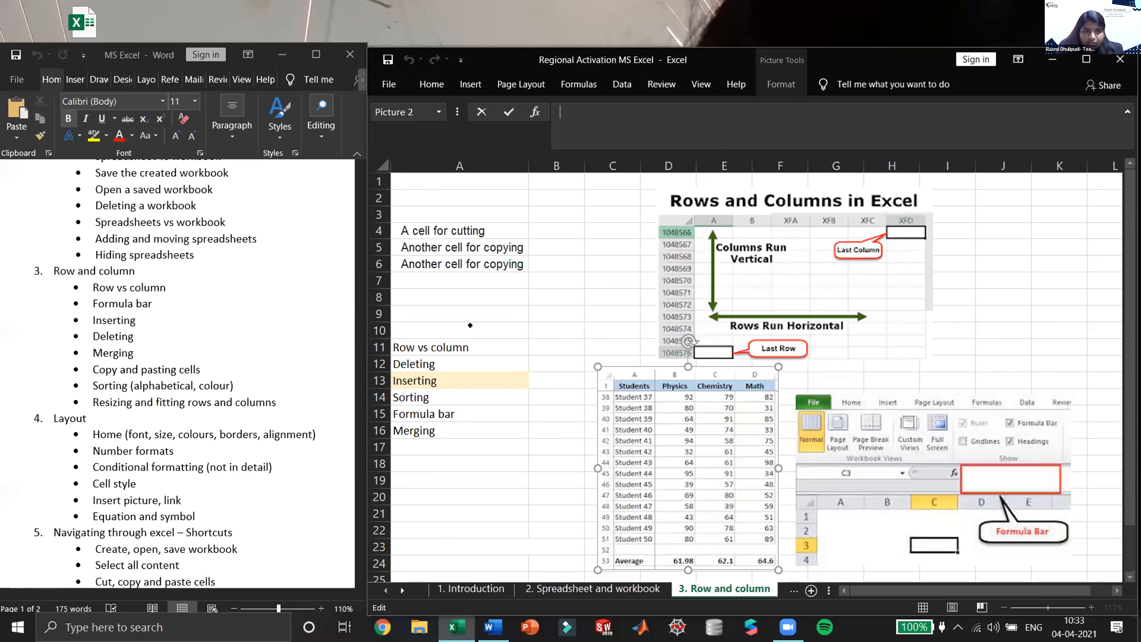
Enter "typing data" directly in cell A8
click(488, 291)
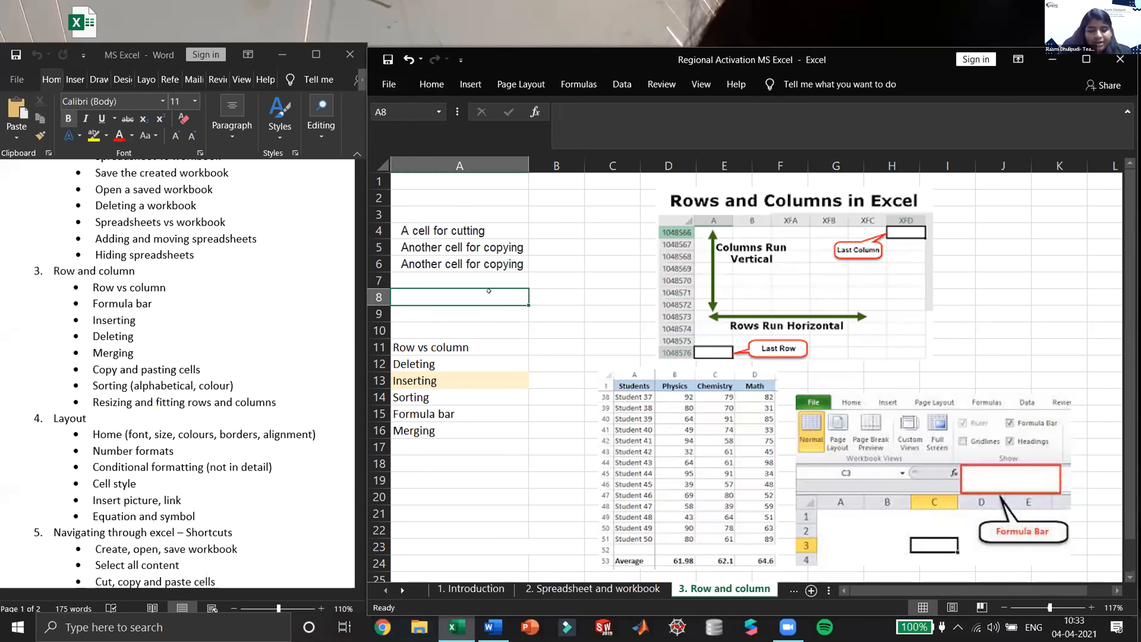
text(typing data)
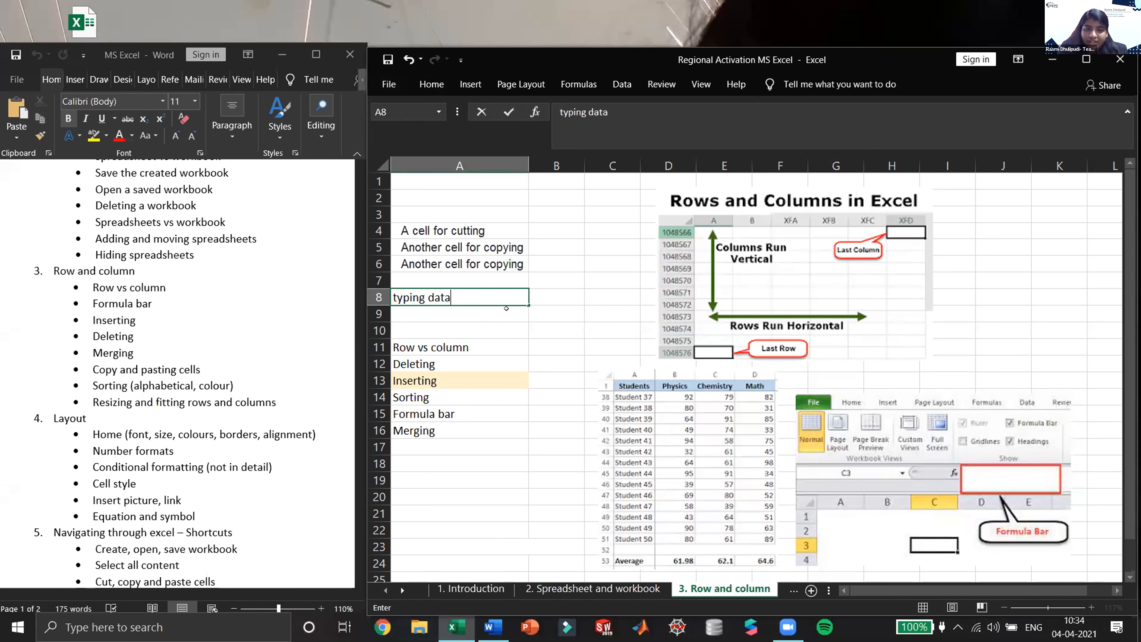
key(Return)
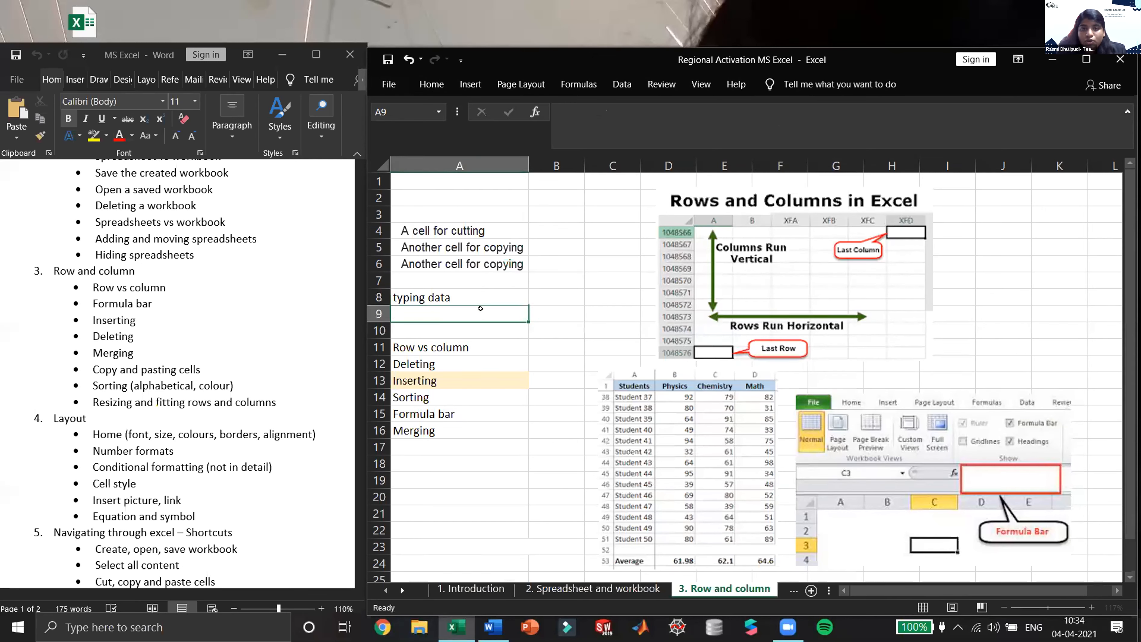
Enter "typing data" in cell A9 through the formula bar
click(602, 118)
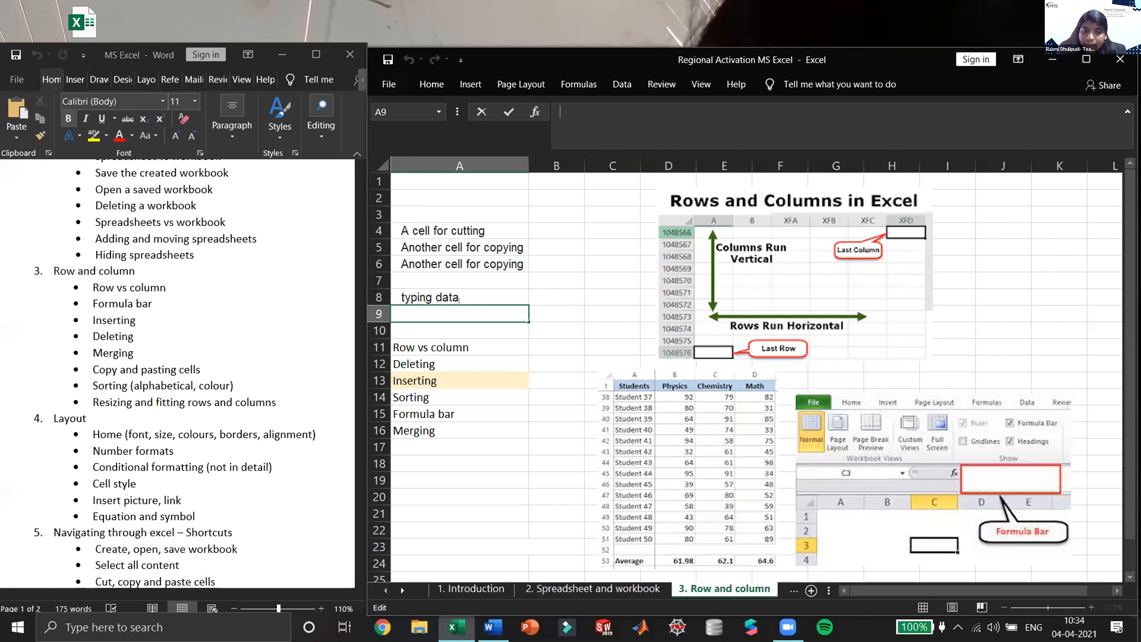
text(typing)
key(BackSpace)
key(BackSpace)
text(g)
key(BackSpace)
key(BackSpace)
key(BackSpace)
key(BackSpace)
key(BackSpace)
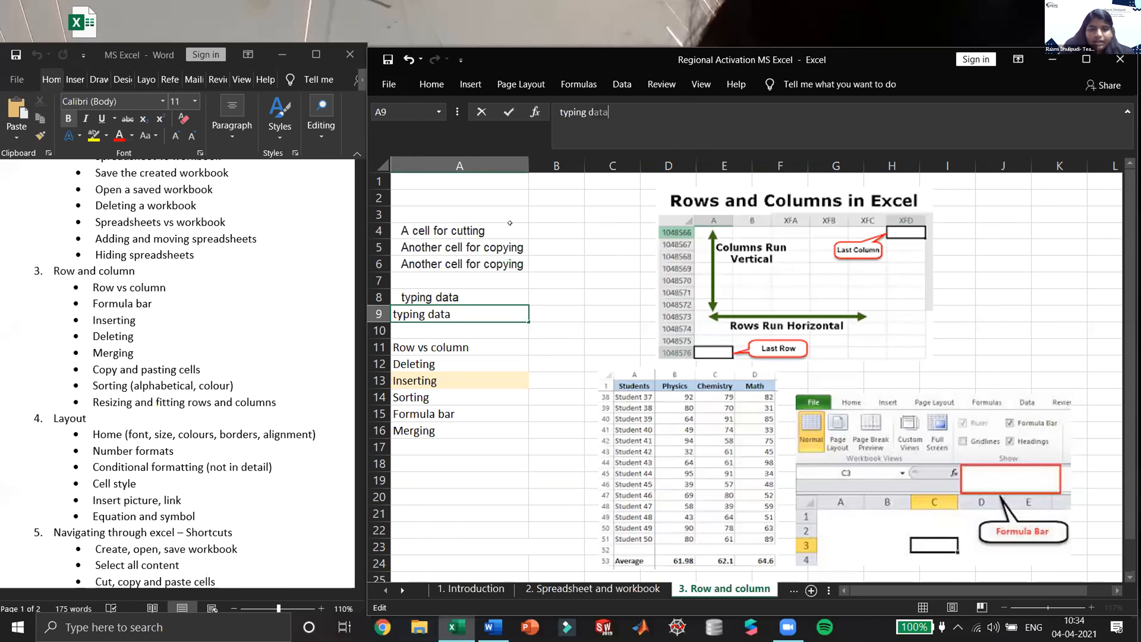
key(Return)
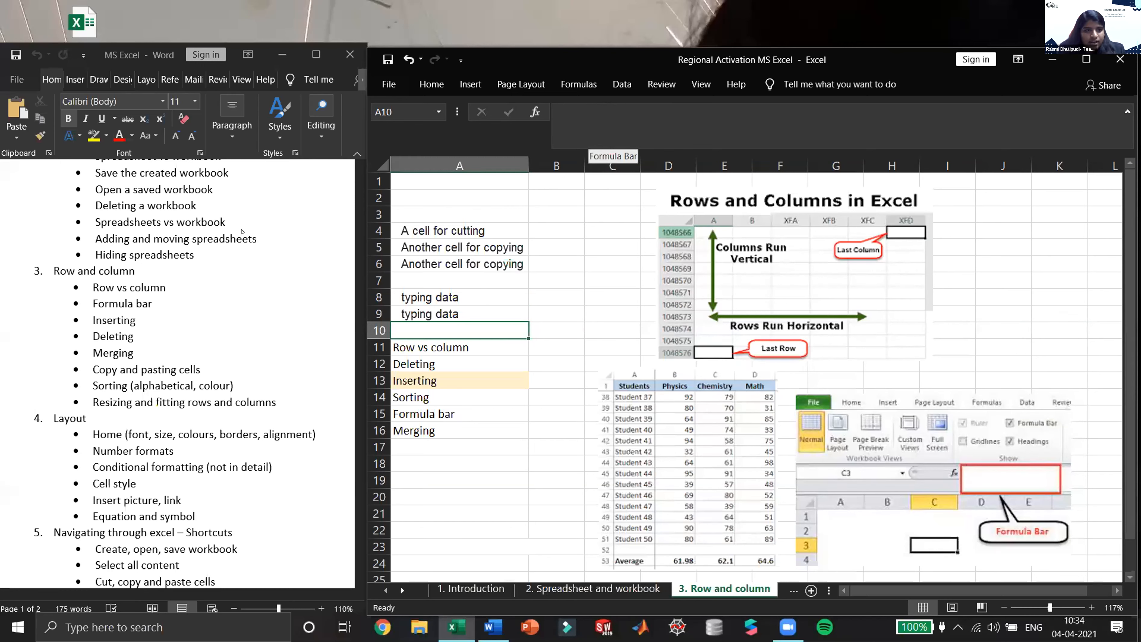
Clear the "typing data" text from cells A8 and A9
click(404, 297)
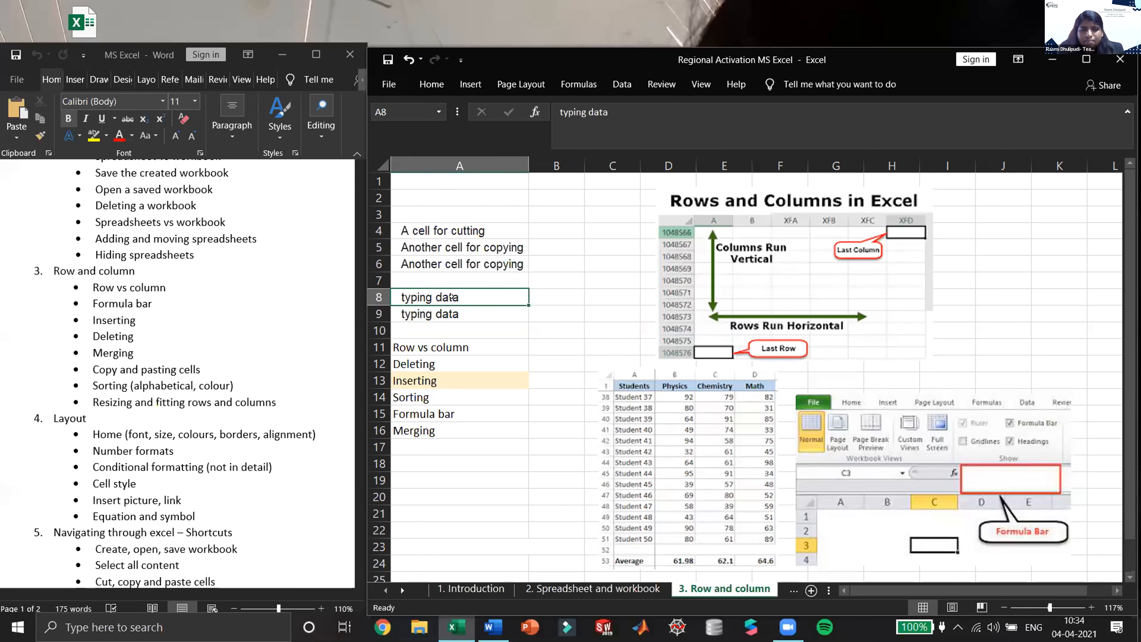
double_click(463, 297)
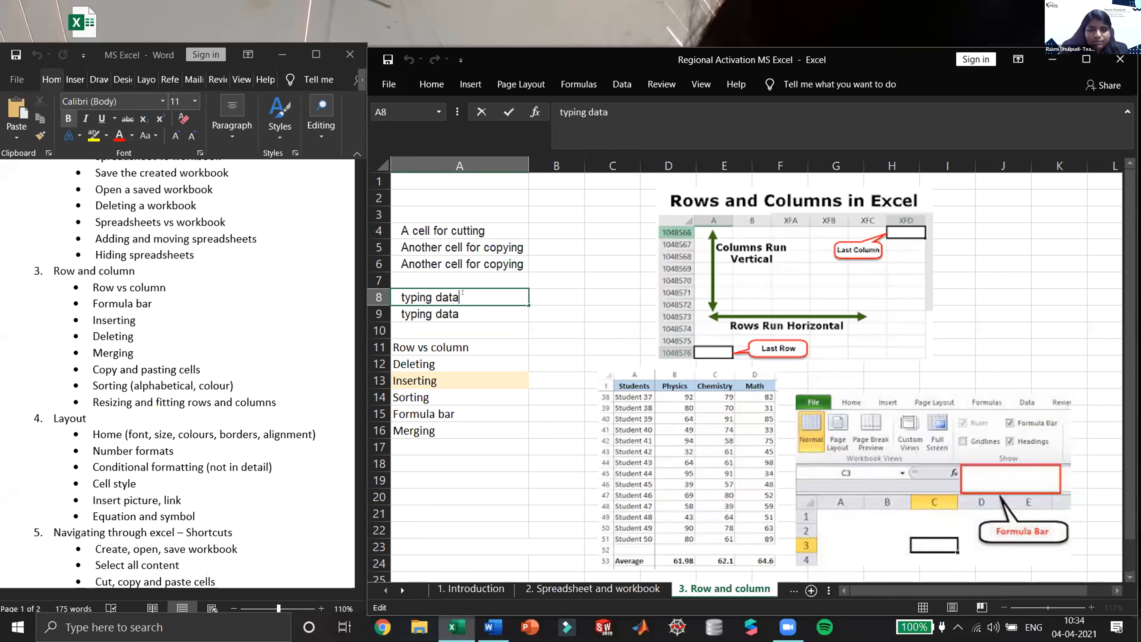
key(BackSpace)
key(BackSpace)
key(BackSpace)
key(BackSpace)
key(BackSpace)
key(BackSpace)
key(BackSpace)
key(BackSpace)
key(BackSpace)
key(BackSpace)
key(BackSpace)
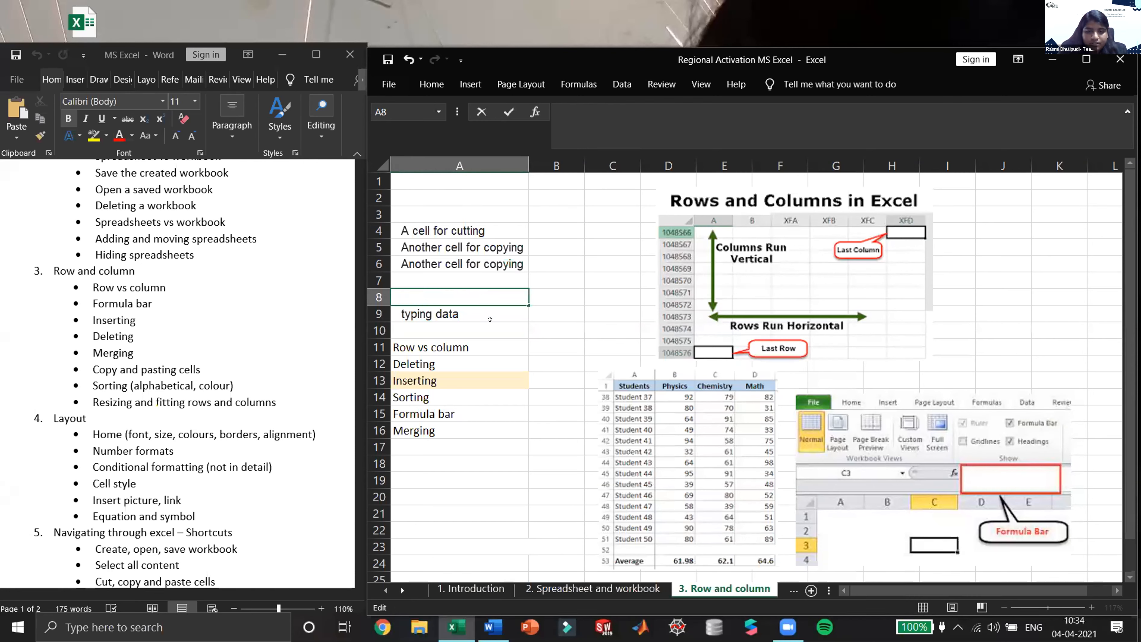
key(Return)
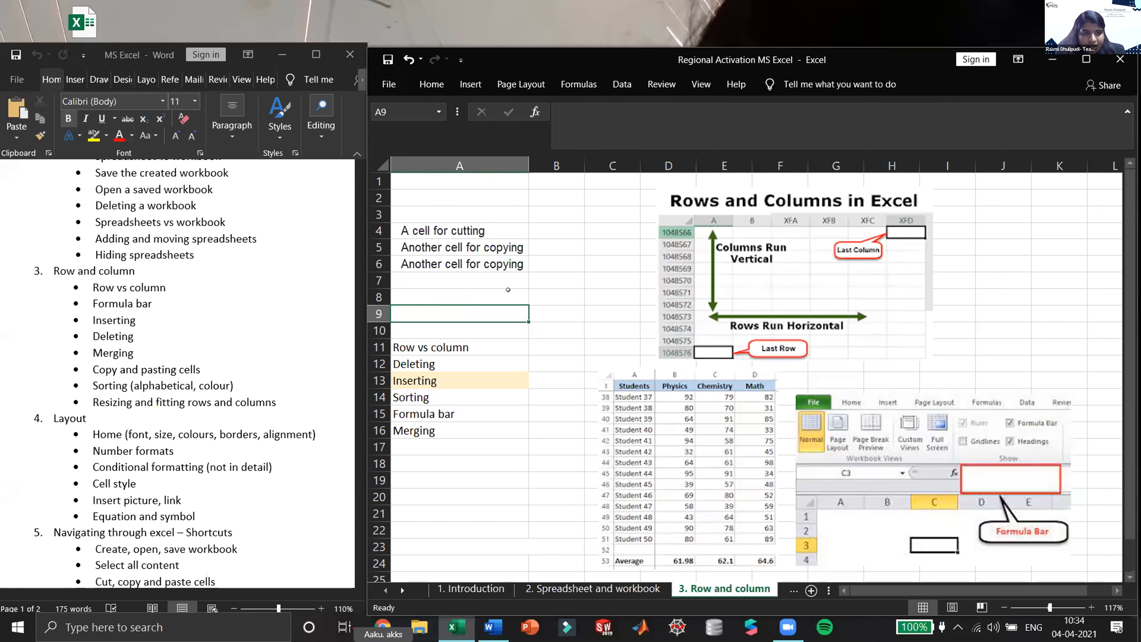
key(Up)
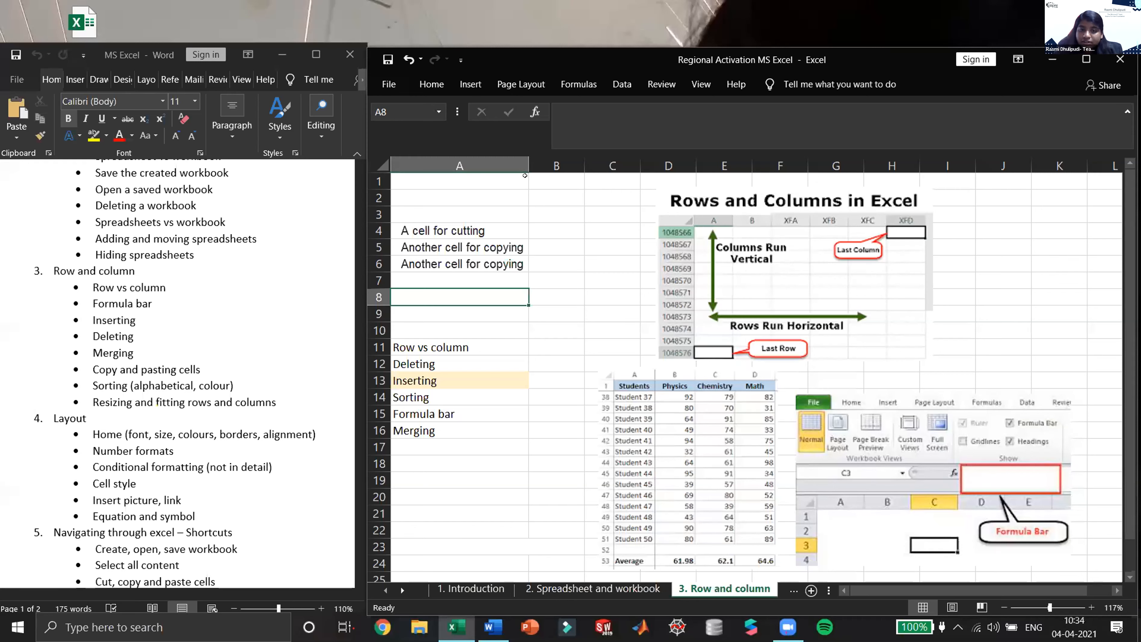
Enter "heading" in cell A2
click(509, 192)
text(he)
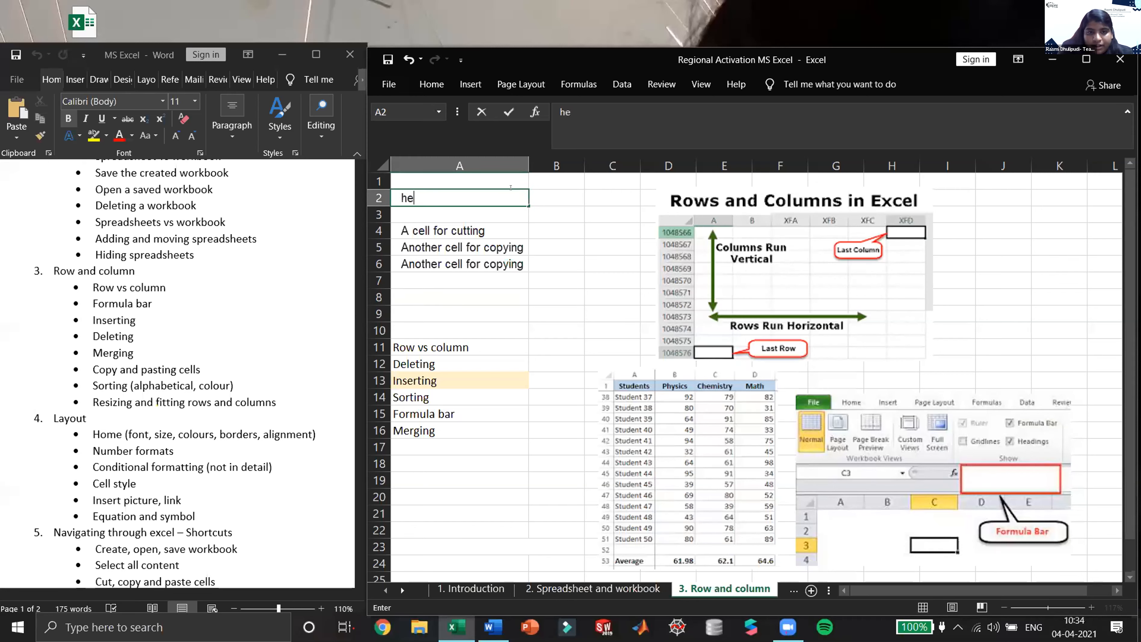
text(ading)
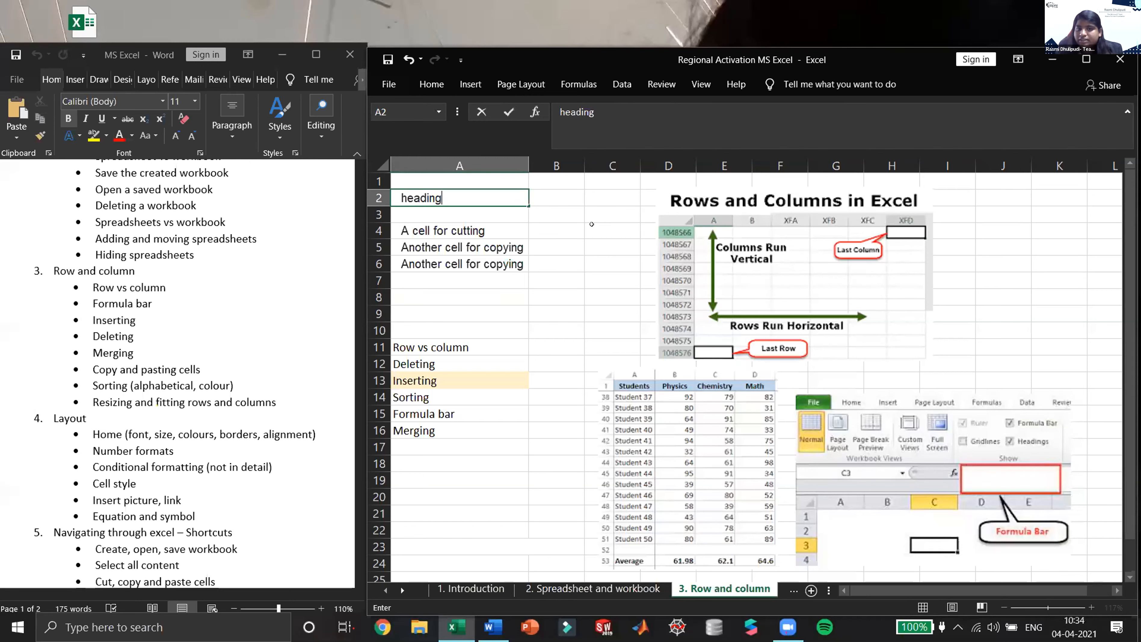
click(605, 201)
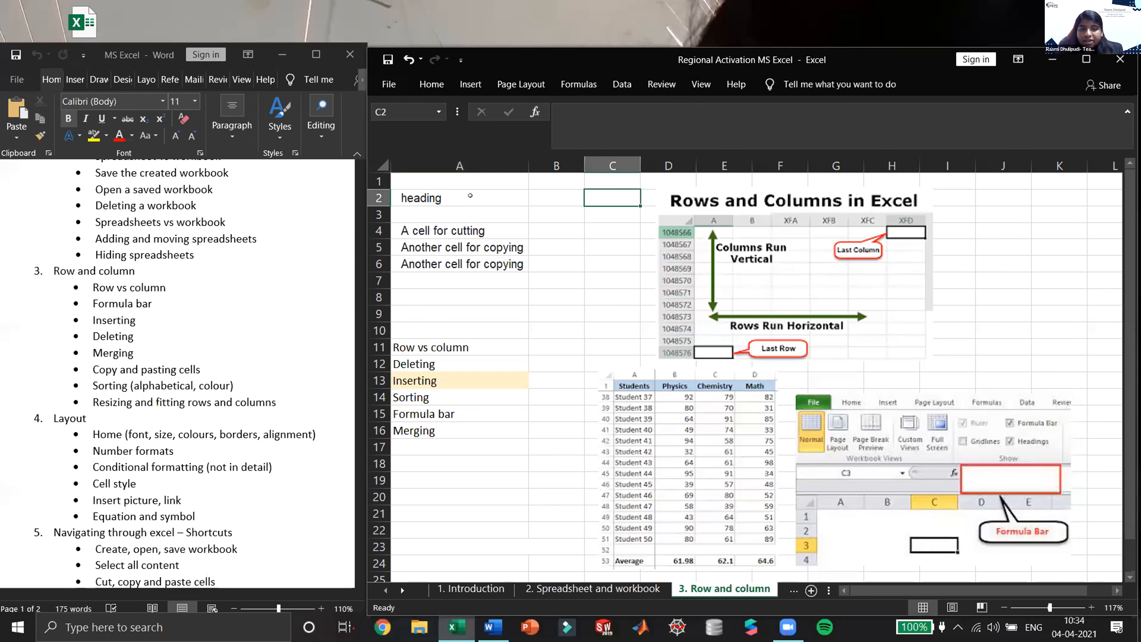
Merge and center the "heading" cell across A2 to C2
click(470, 195)
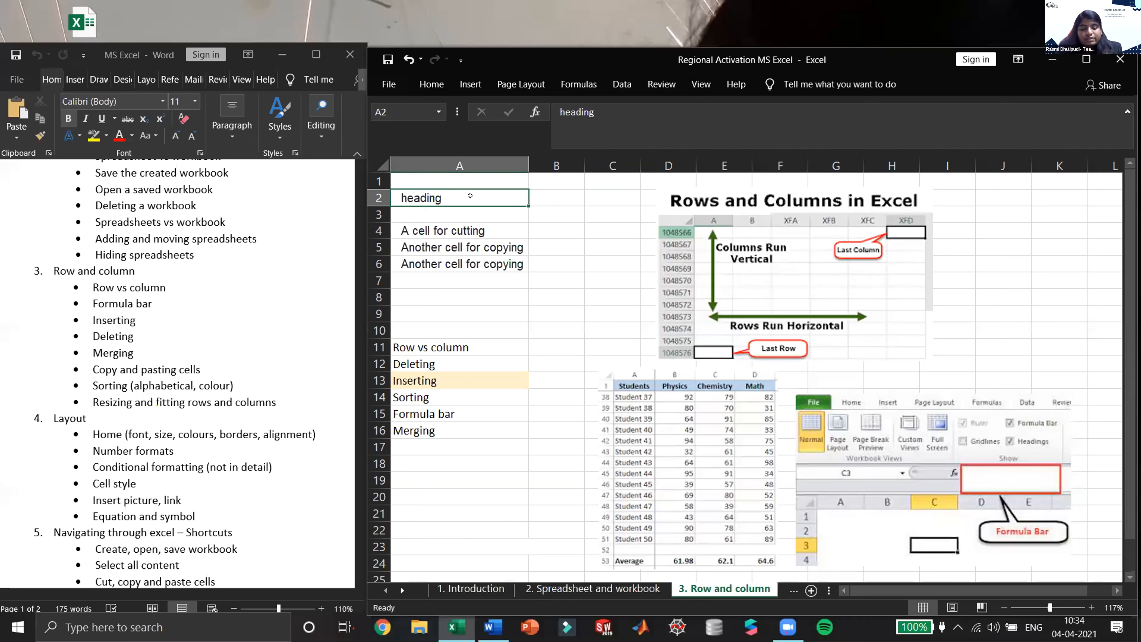
shift+click(614, 203)
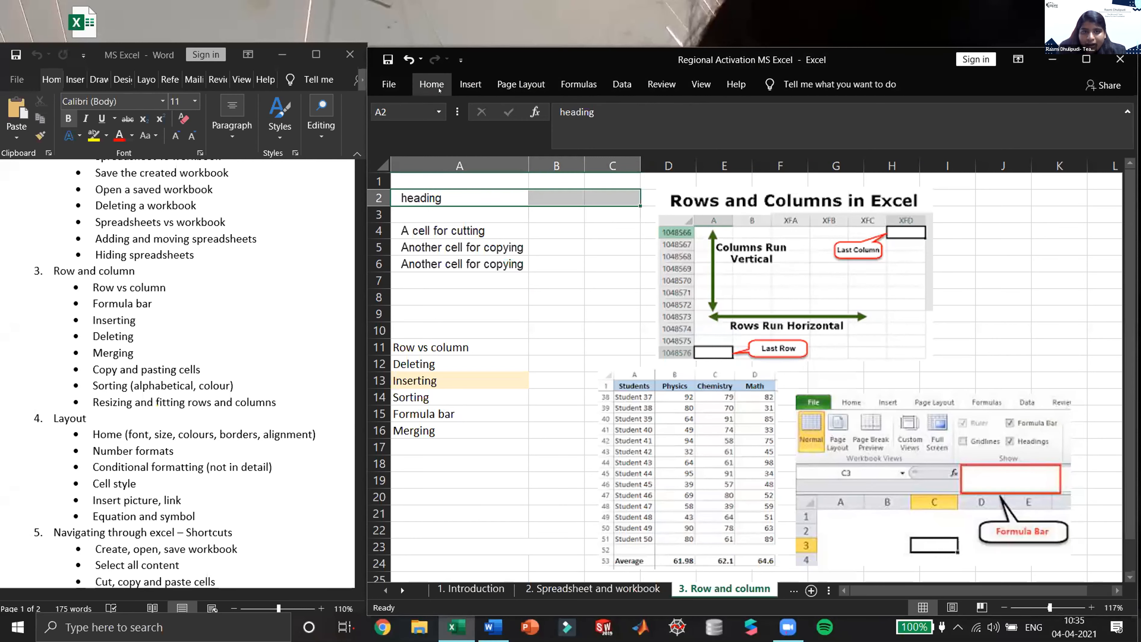
click(439, 90)
click(712, 135)
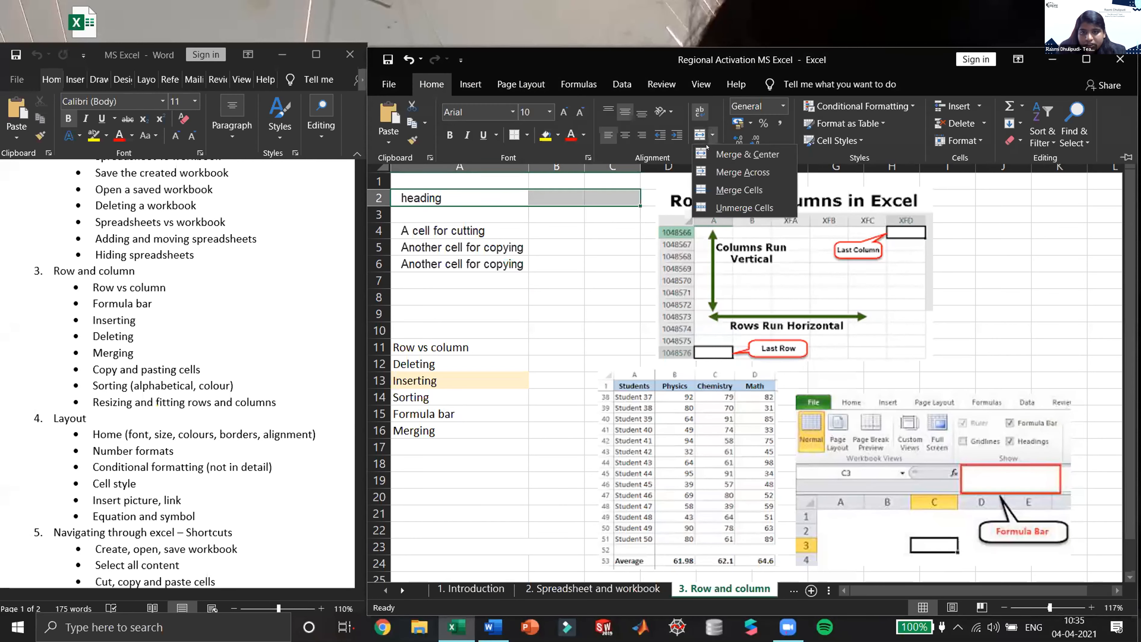
click(719, 153)
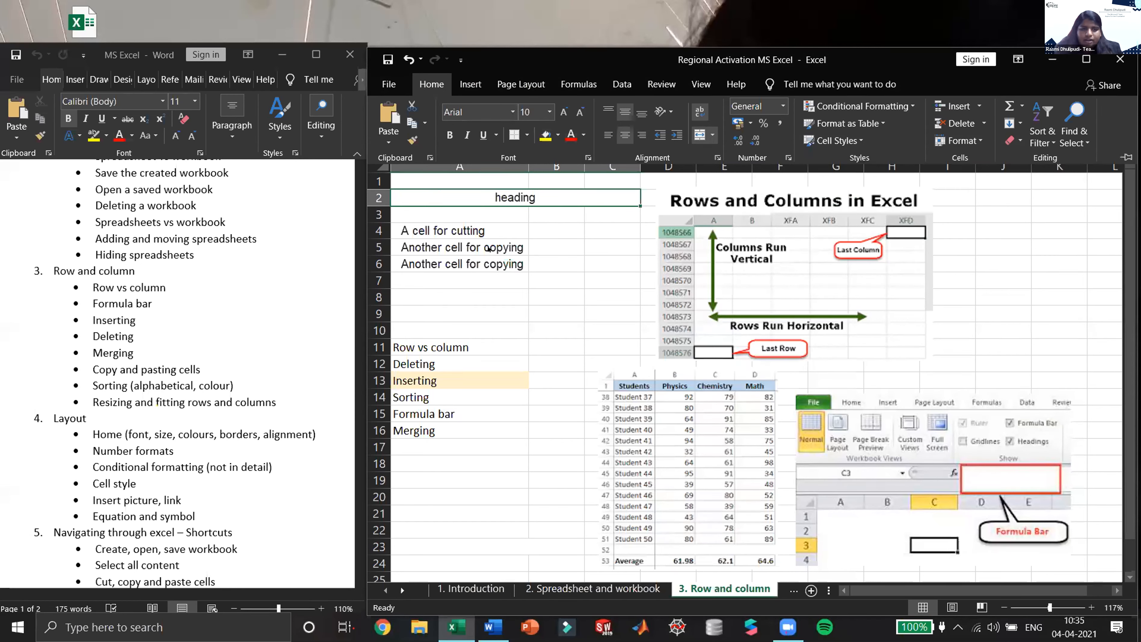
Cut the "A cell for cutting" cell from A4 and paste it into A9
click(498, 229)
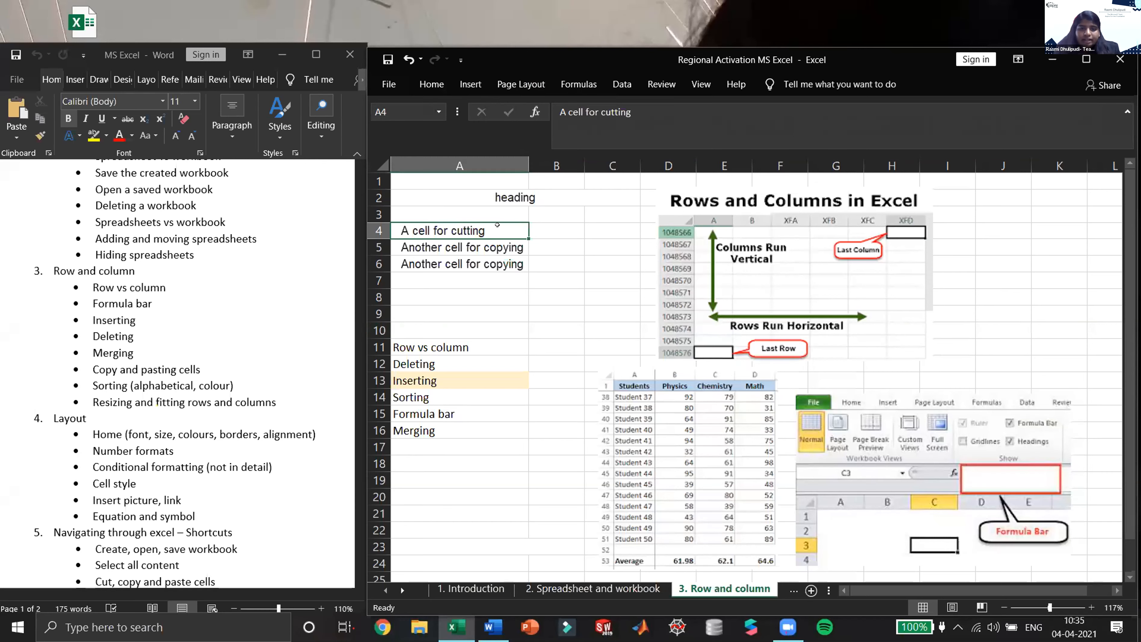
click(470, 253)
click(497, 232)
right_click(497, 232)
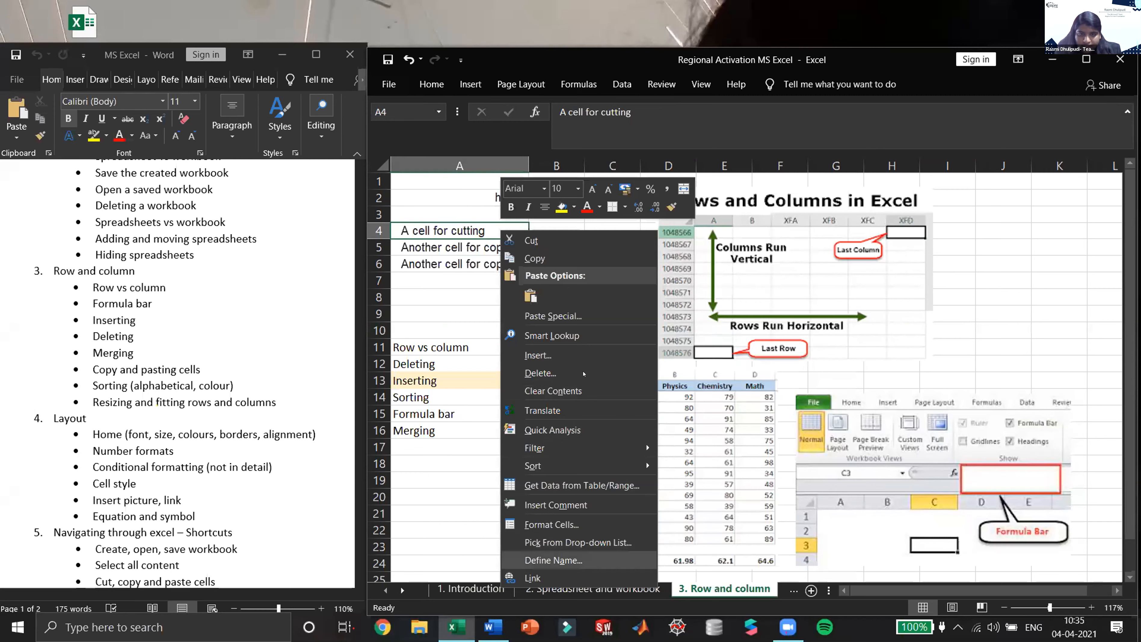
click(573, 250)
click(487, 306)
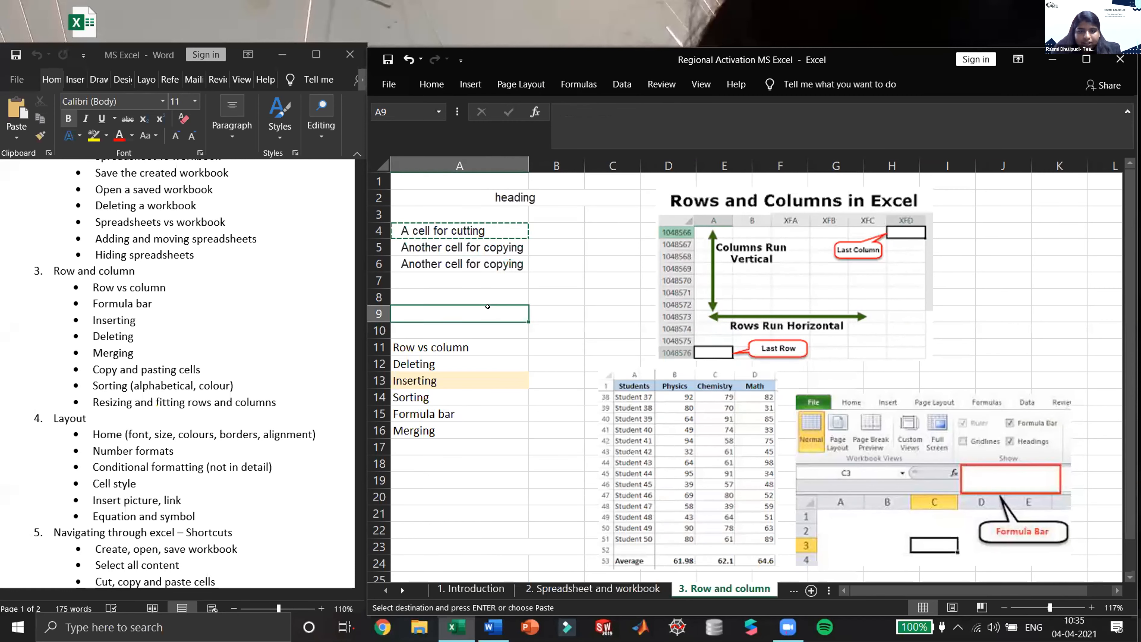
key(ctrl+v)
Copy the two "Another cell for copying" cells in A5:A6 and paste them starting at A8
key(Up)
key(Up)
key(Up)
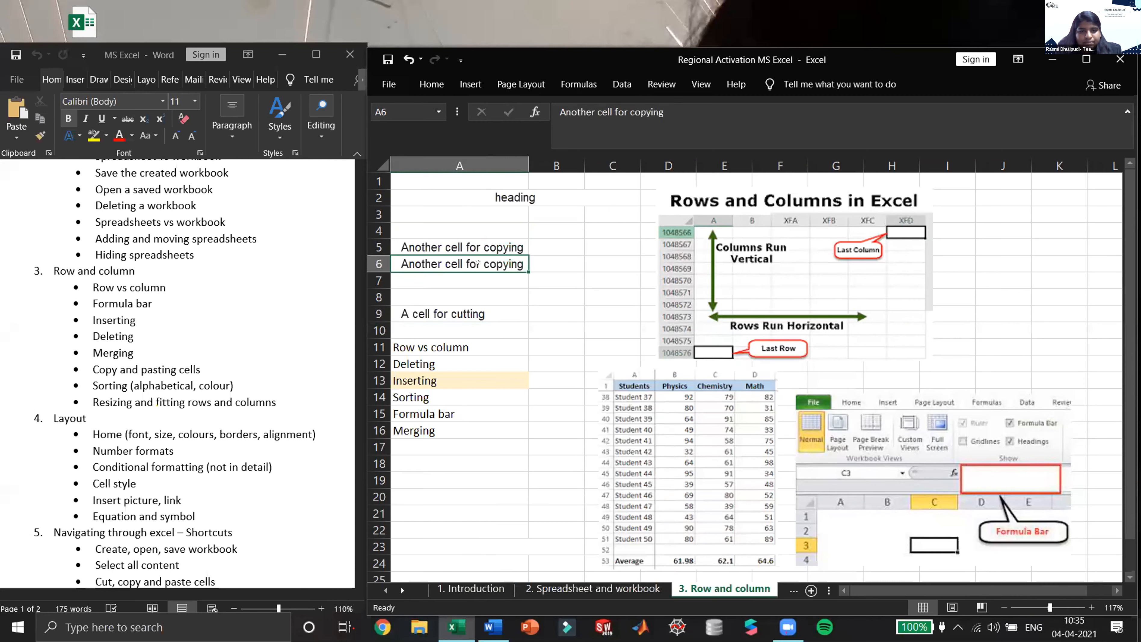
shift+click(490, 243)
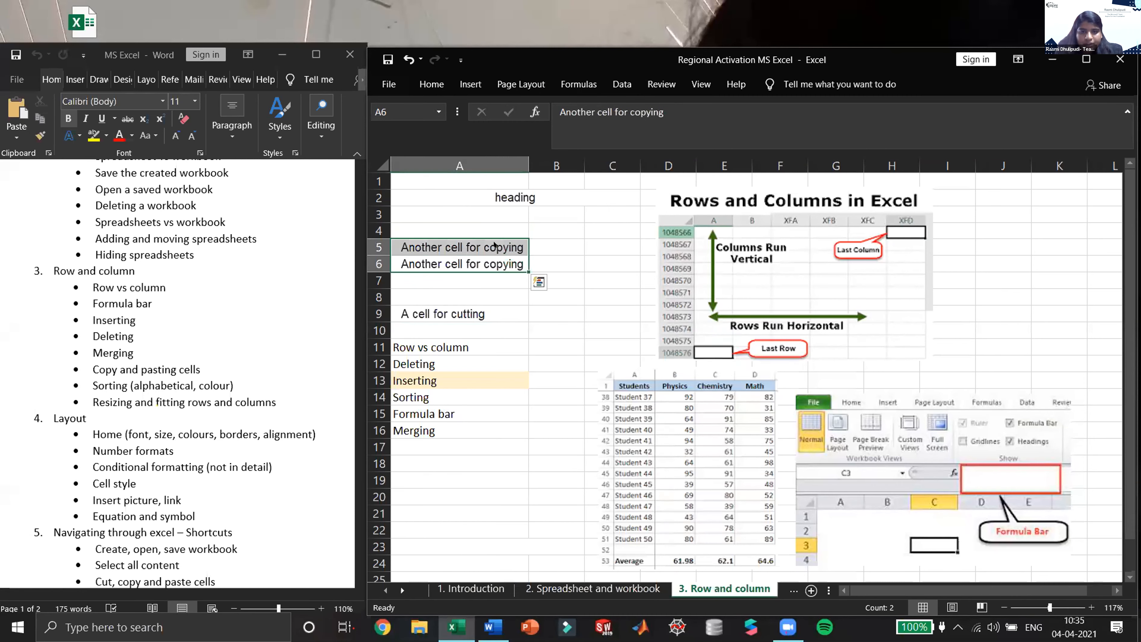
right_click(495, 248)
click(529, 276)
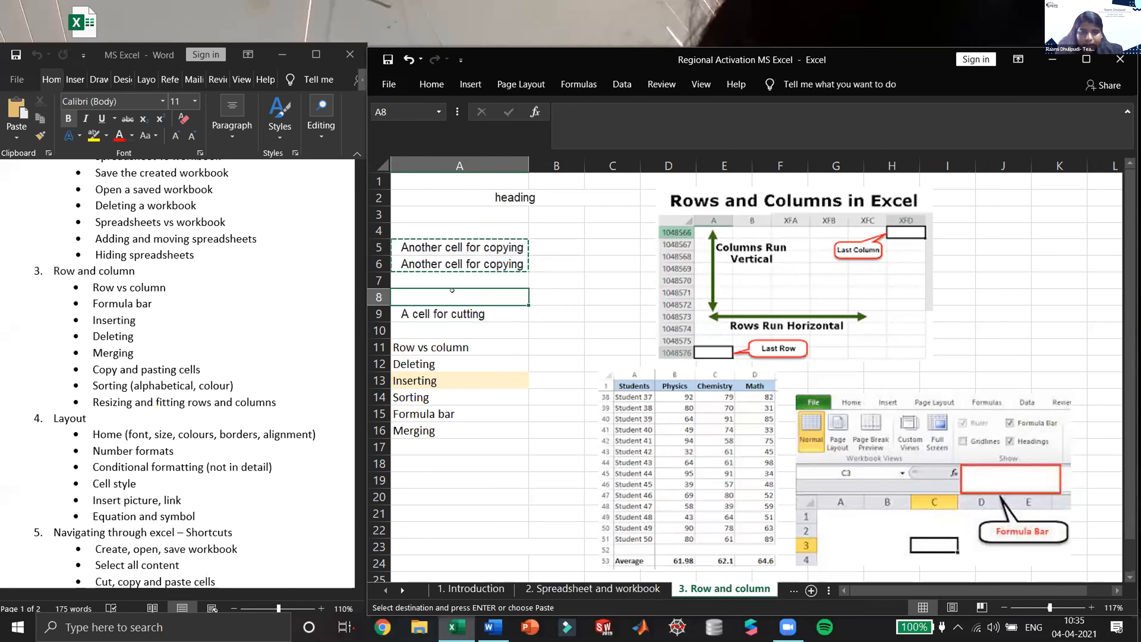
right_click(459, 297)
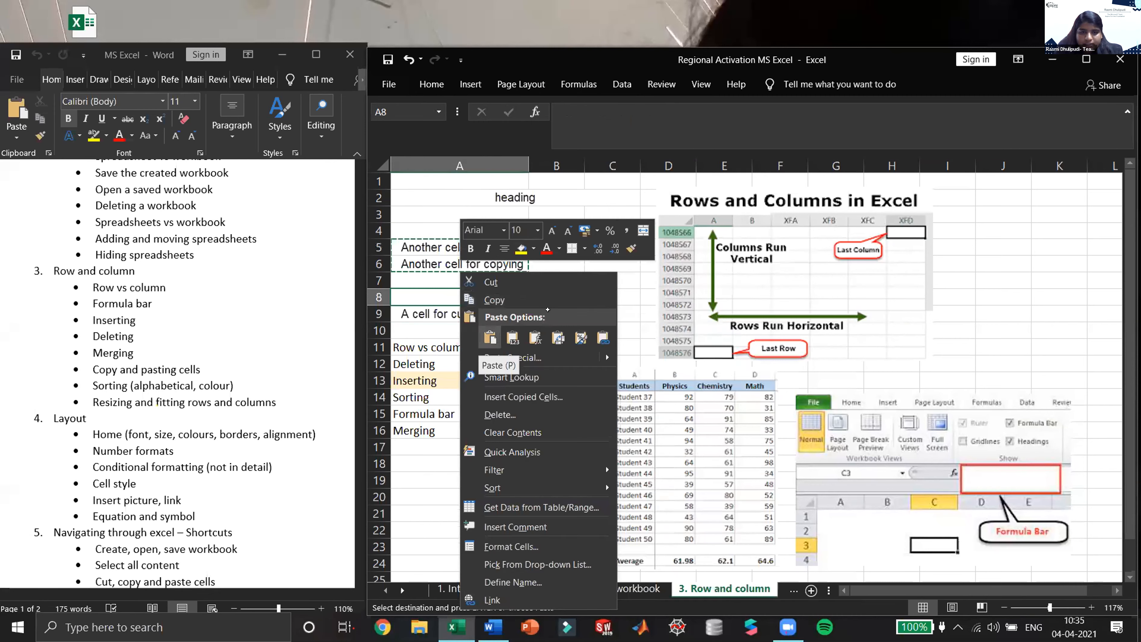
click(490, 337)
key(Down)
key(Down)
key(Down)
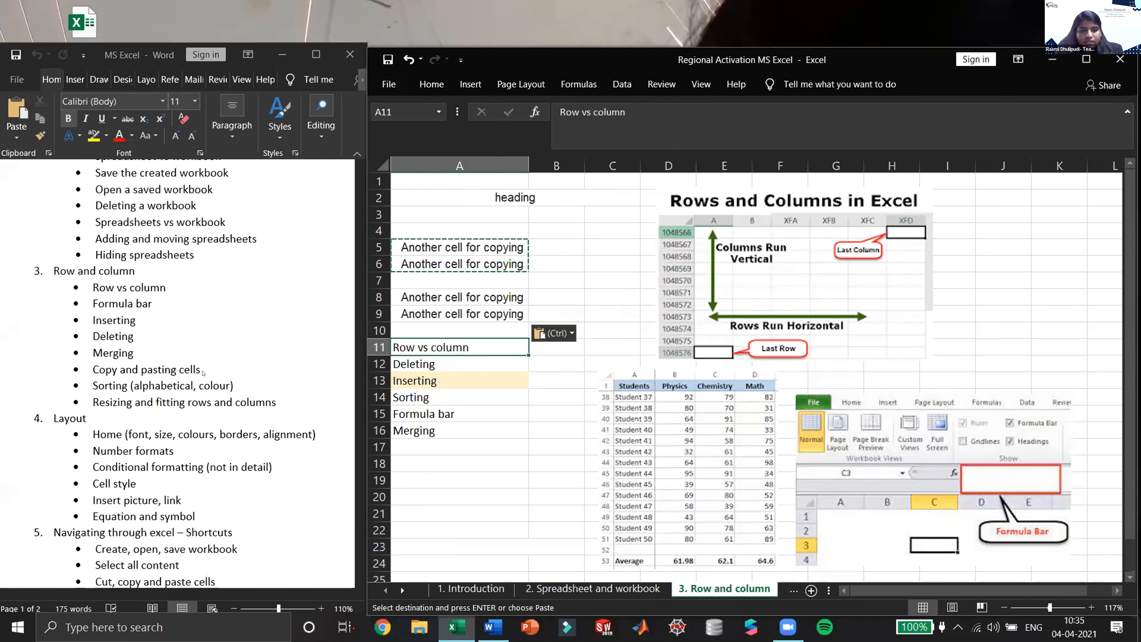
Sort the topic list in A11:A16 alphabetically from A to Z
click(549, 283)
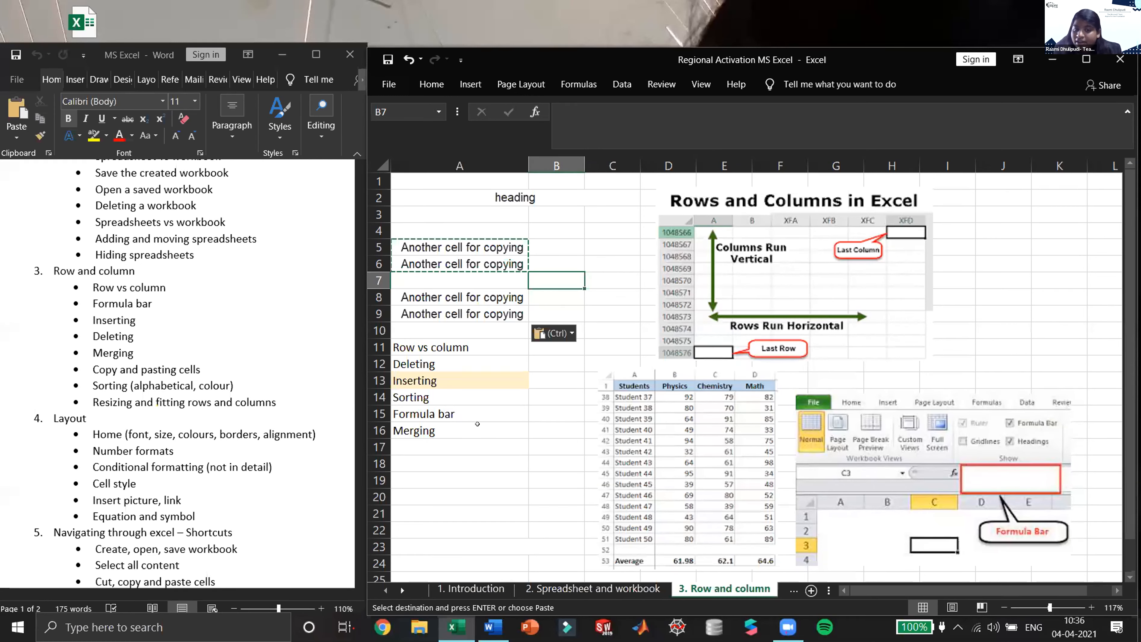
click(478, 426)
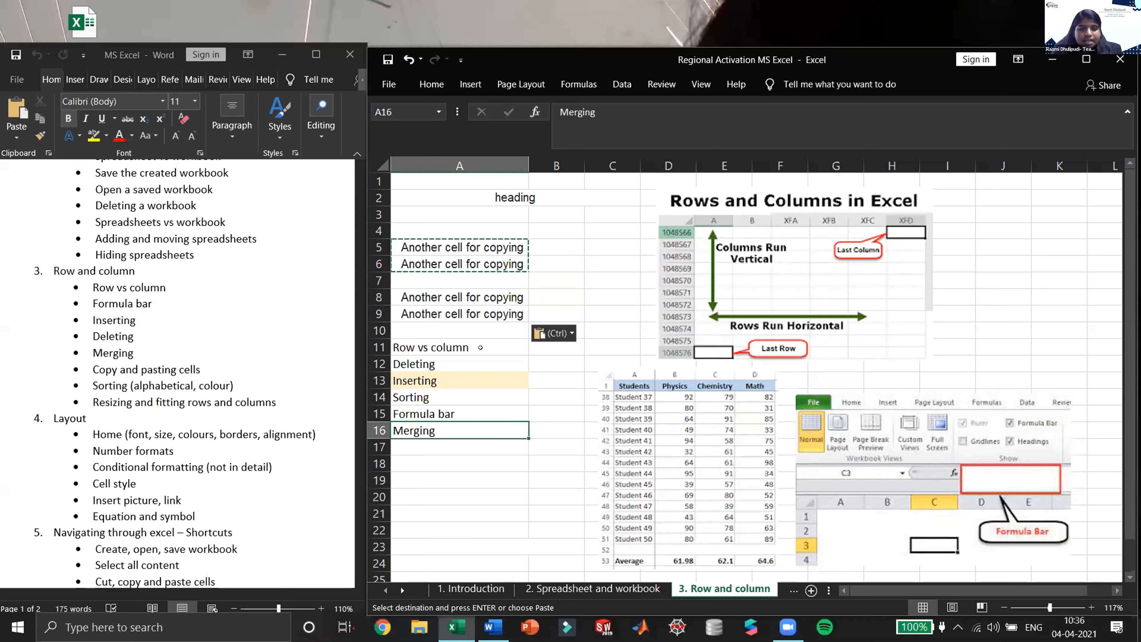
click(498, 345)
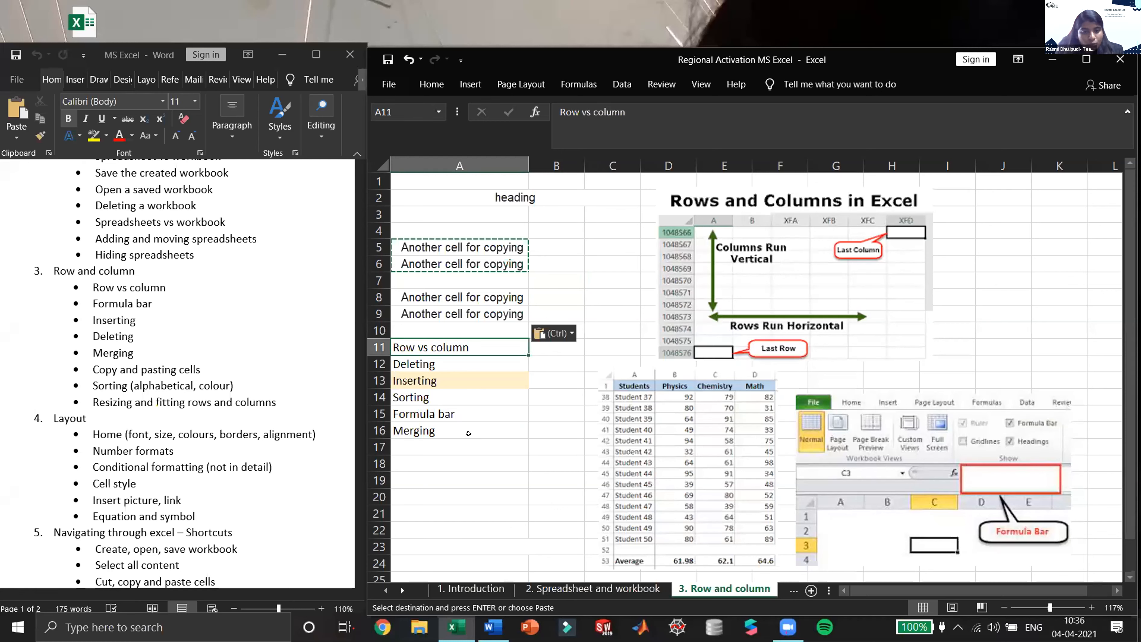
shift+click(448, 425)
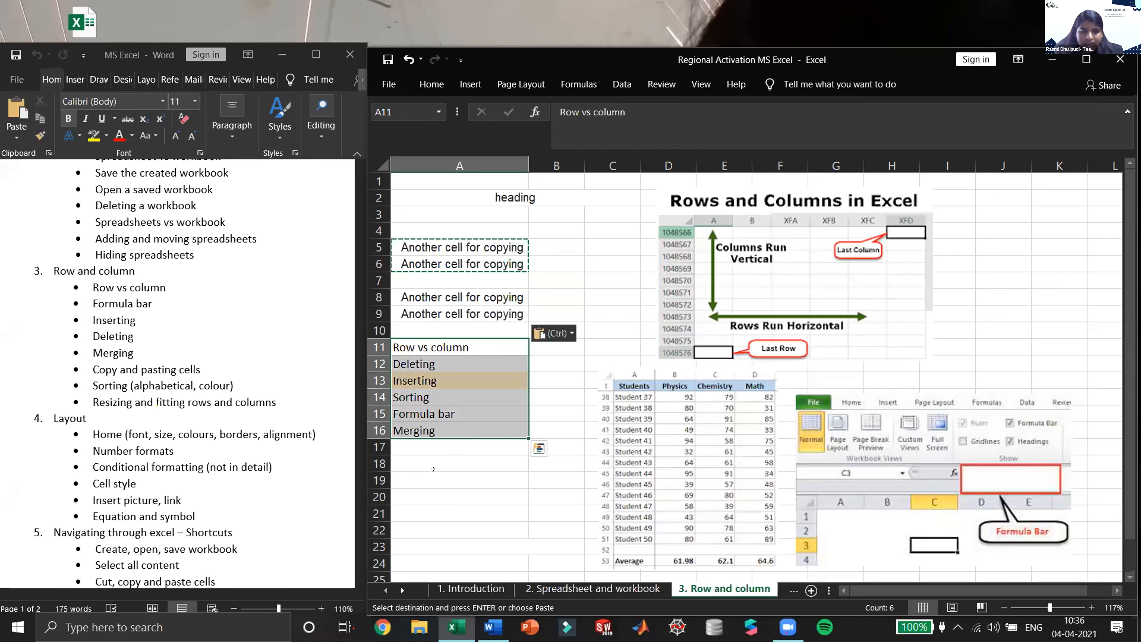
right_click(477, 408)
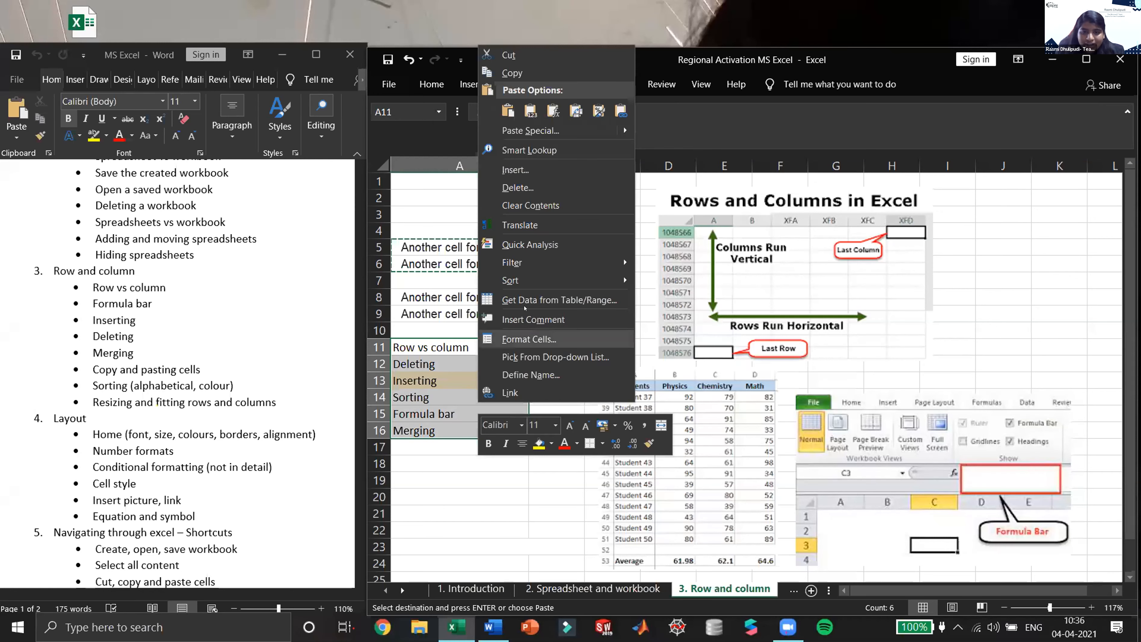
mouse_move(580, 281)
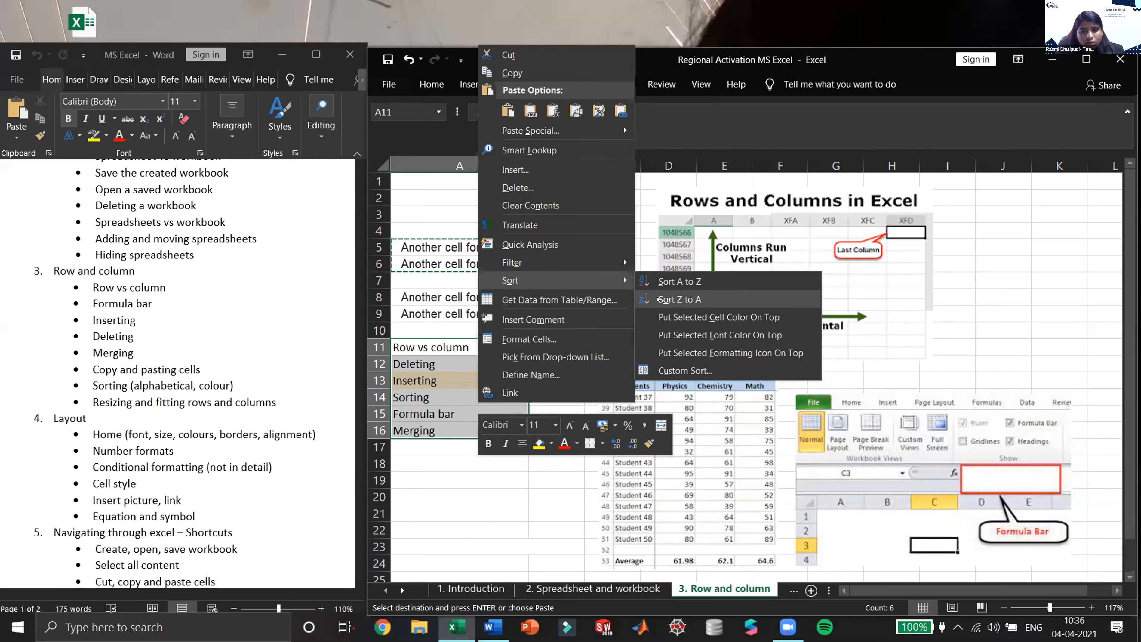
click(662, 282)
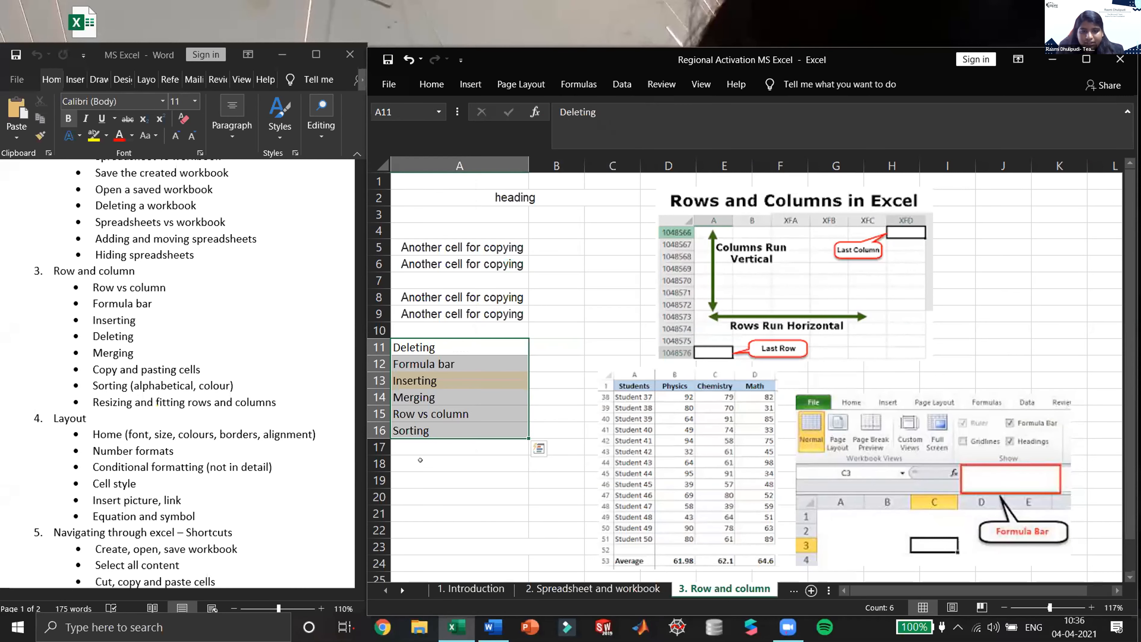
click(422, 473)
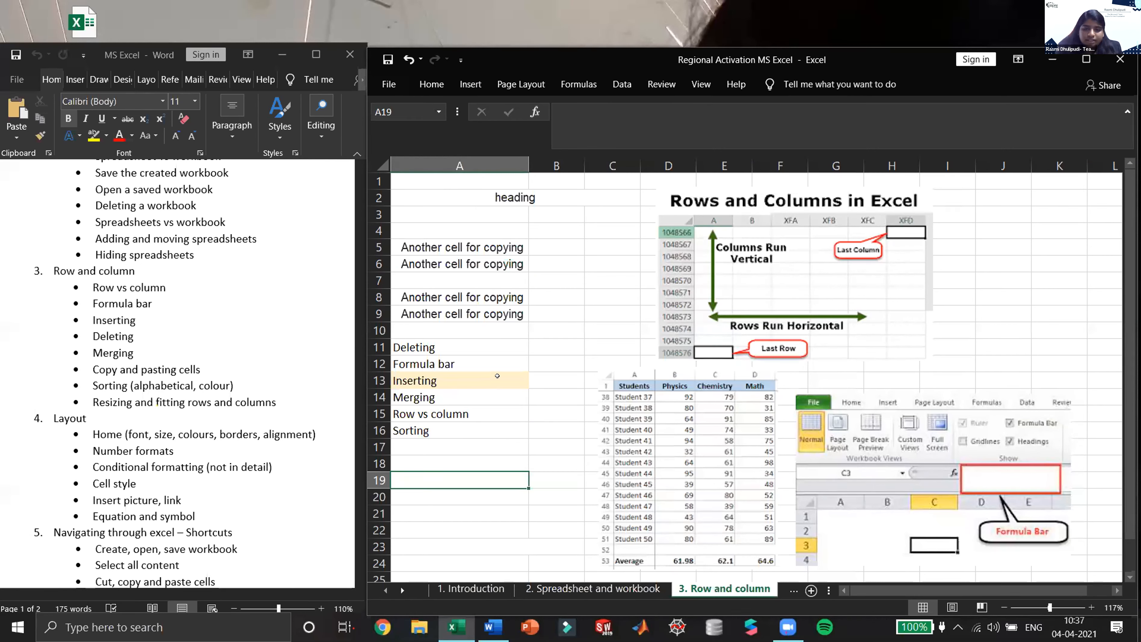
Sort the topic list in A11:A16 by cell colour so the yellow-filled "Inserting" cell comes on top
click(489, 383)
right_click(505, 384)
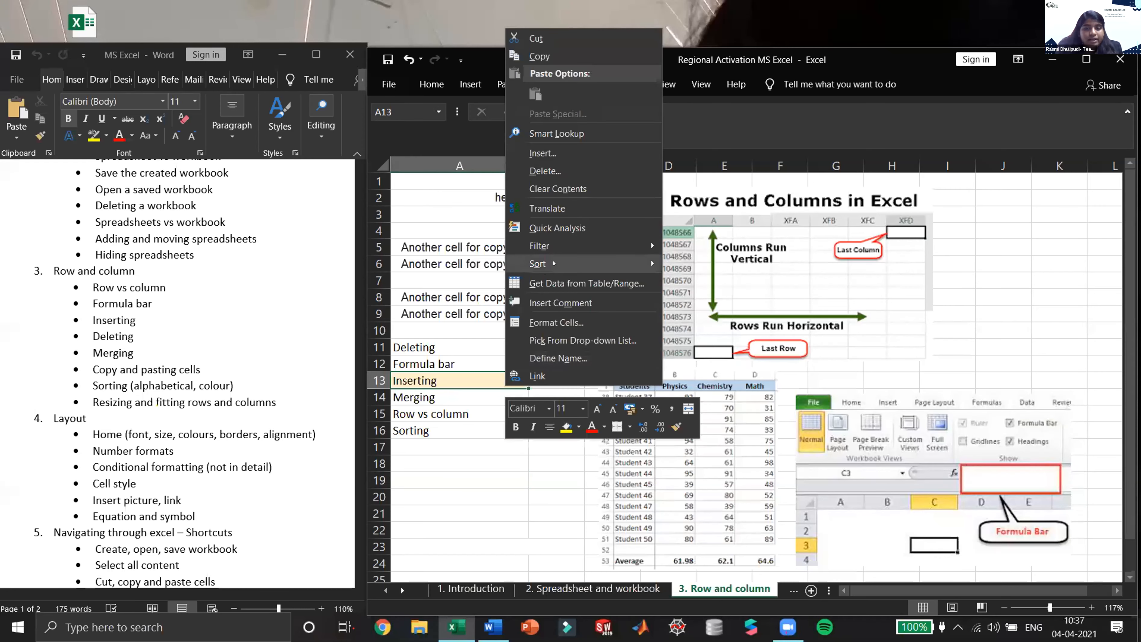
mouse_move(557, 263)
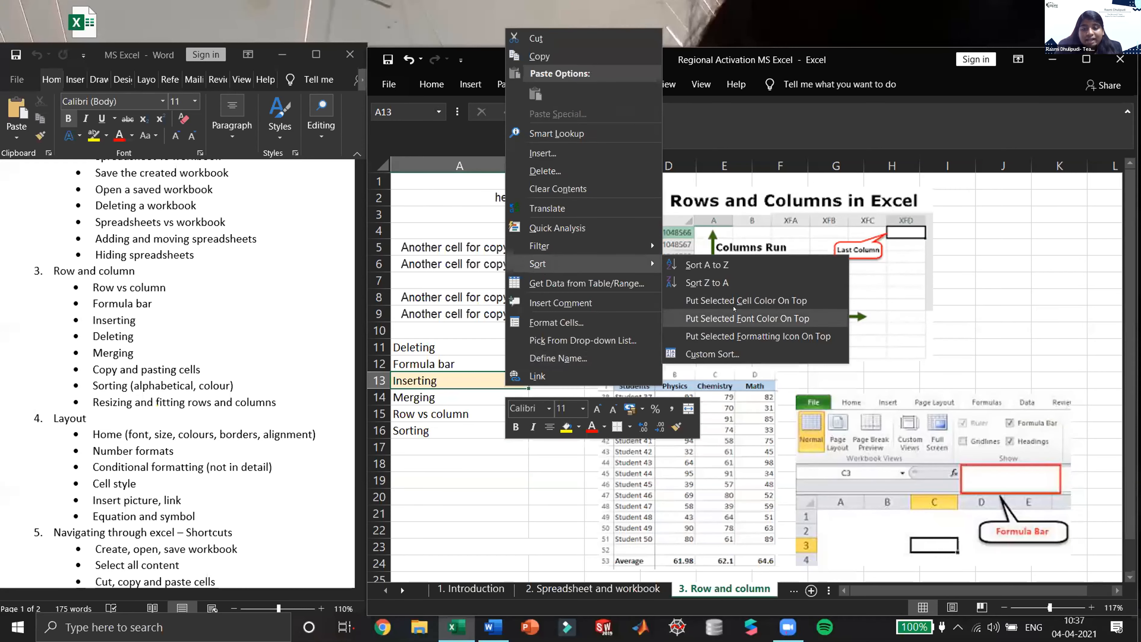
click(742, 300)
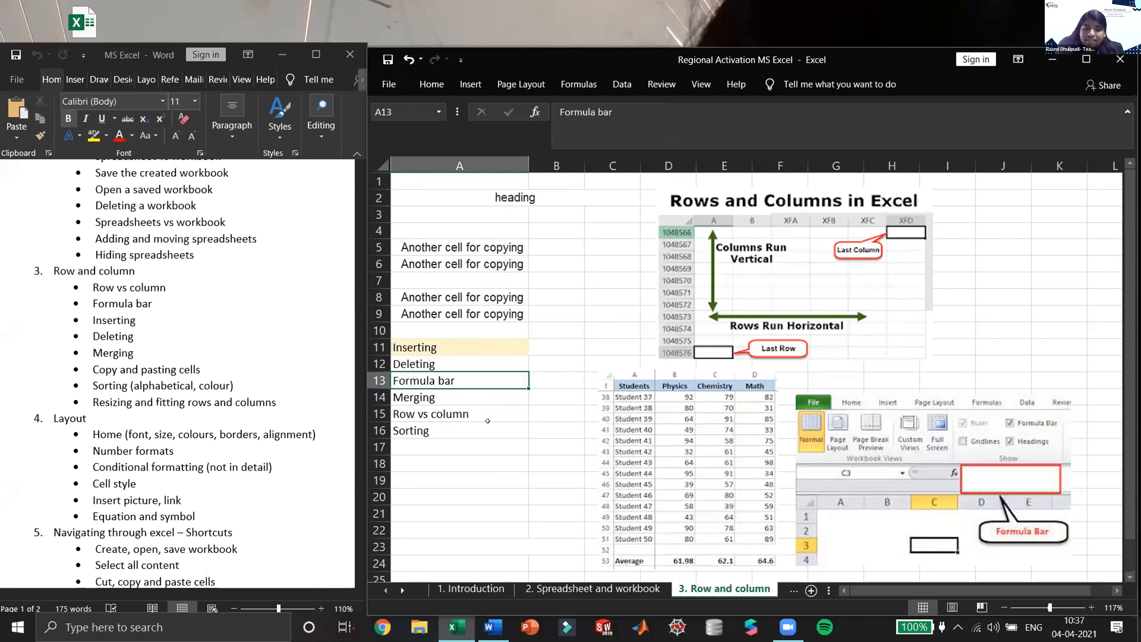
click(487, 442)
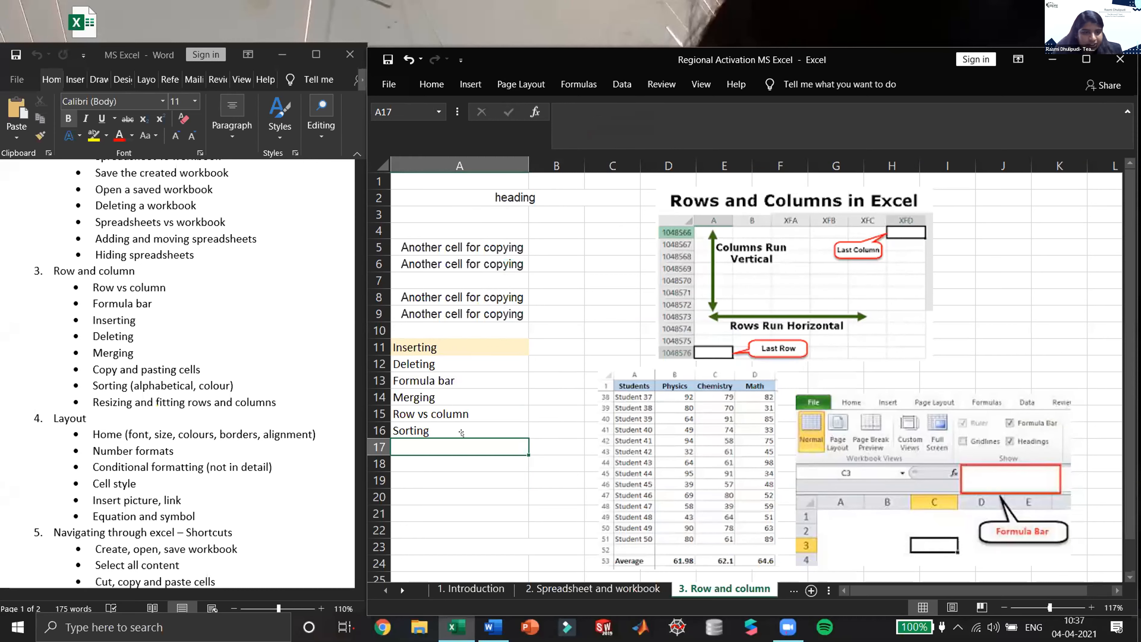
click(452, 462)
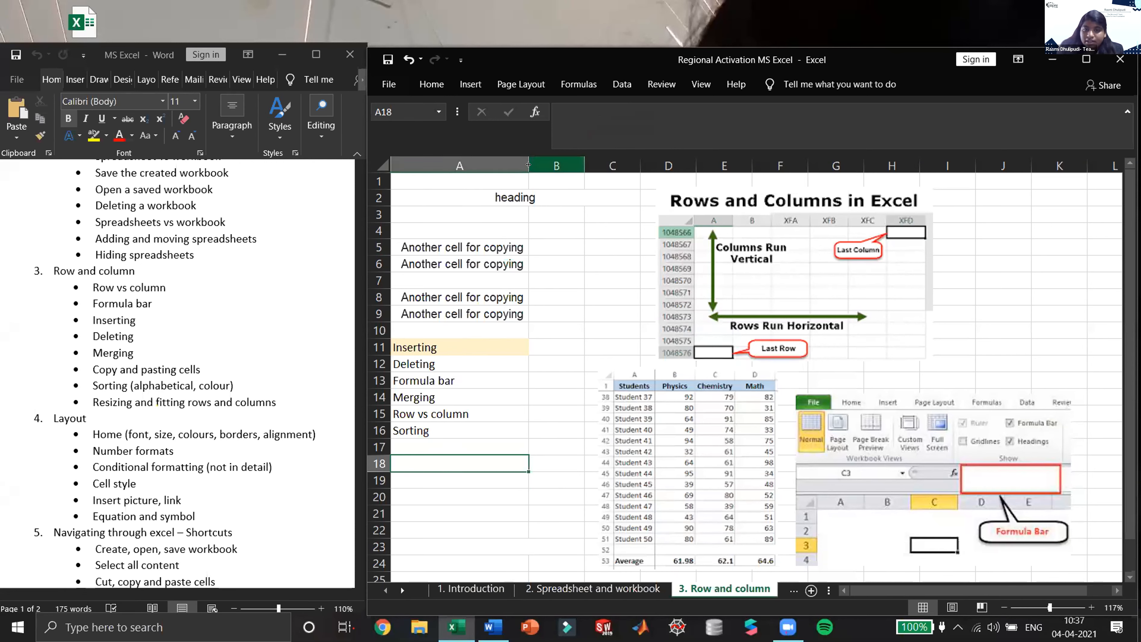
Widen column A and make row 4 slightly taller
drag(518, 156, 554, 166)
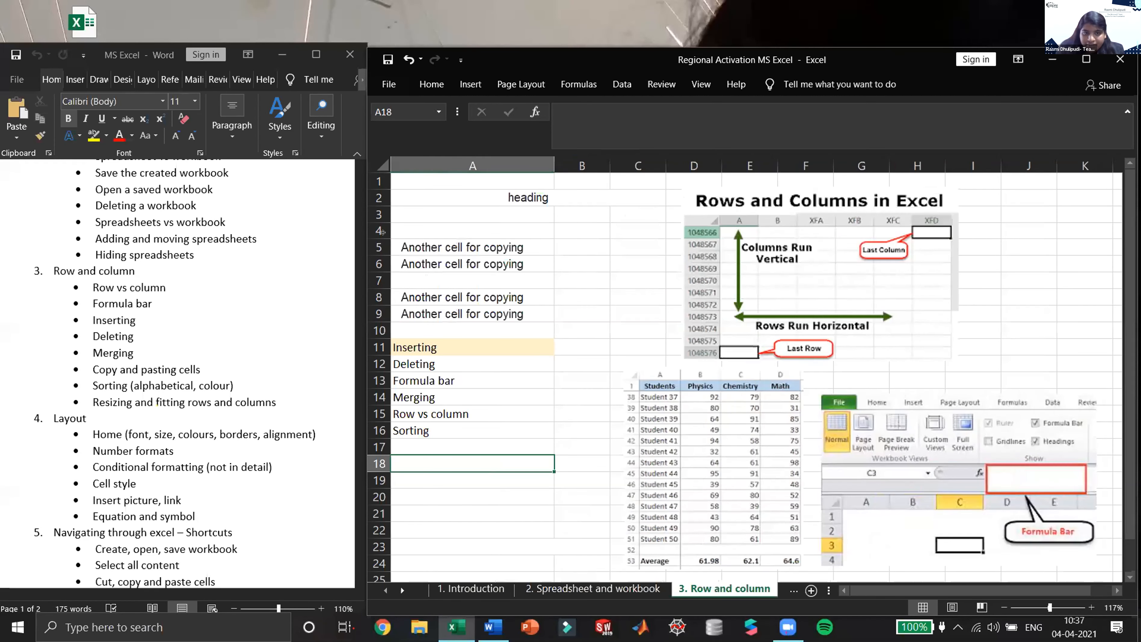
mouse_move(378, 241)
mouse_down()
mouse_move(381, 254)
mouse_move(385, 236)
mouse_up()
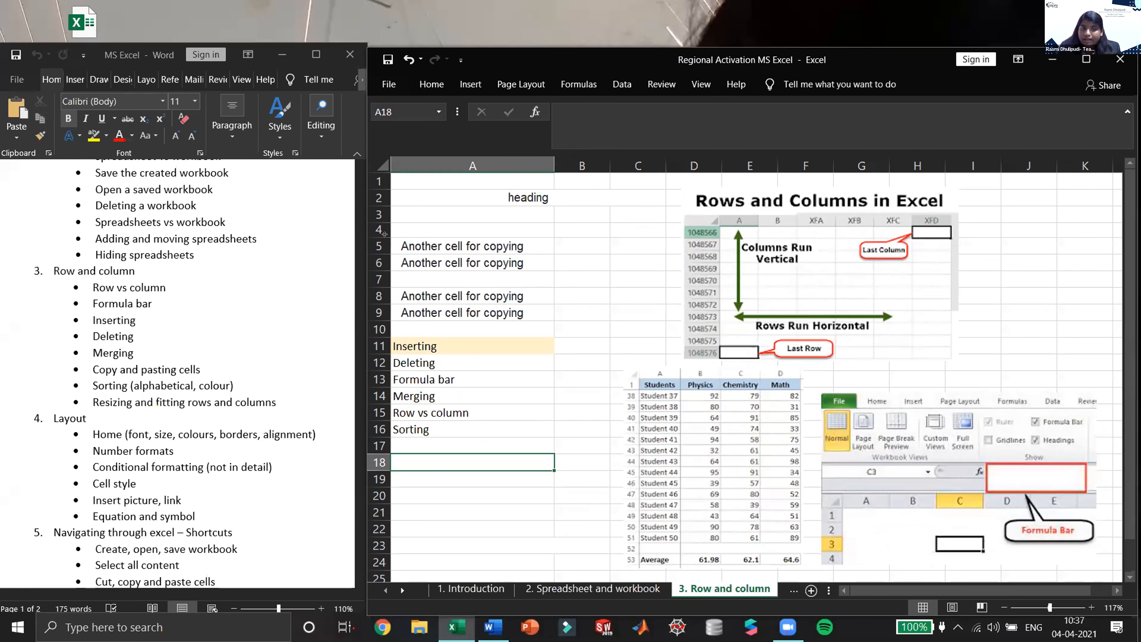
mouse_move(384, 231)
mouse_down()
mouse_move(385, 261)
mouse_move(387, 234)
mouse_up()
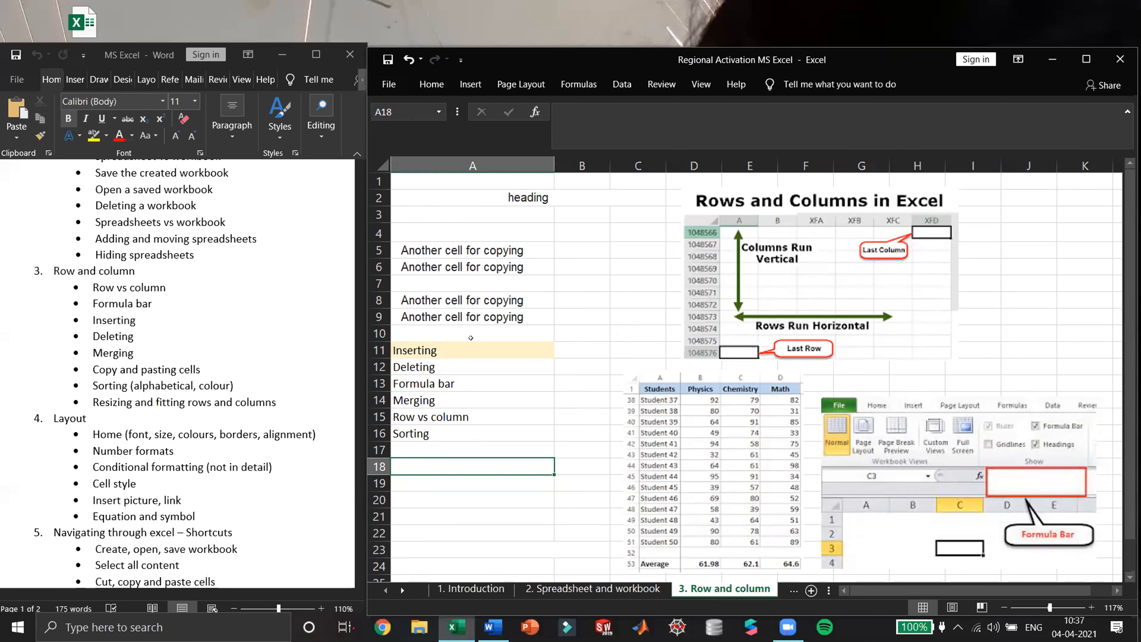
Narrow column A until it closely fits the "Another cell for copying" text
click(478, 331)
click(480, 318)
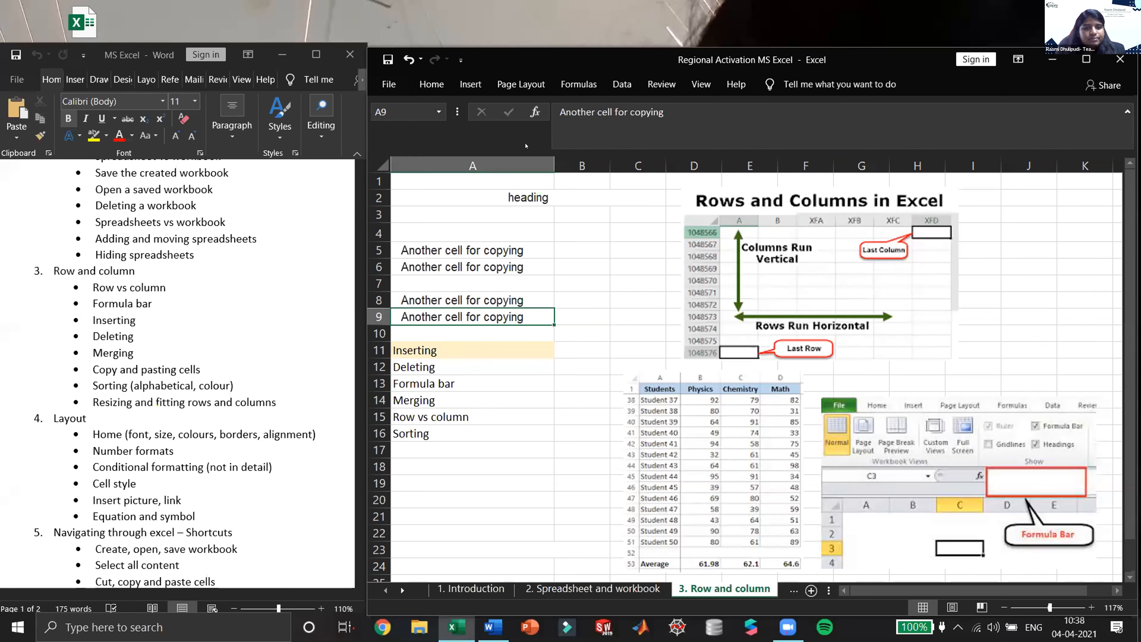
drag(548, 165, 537, 167)
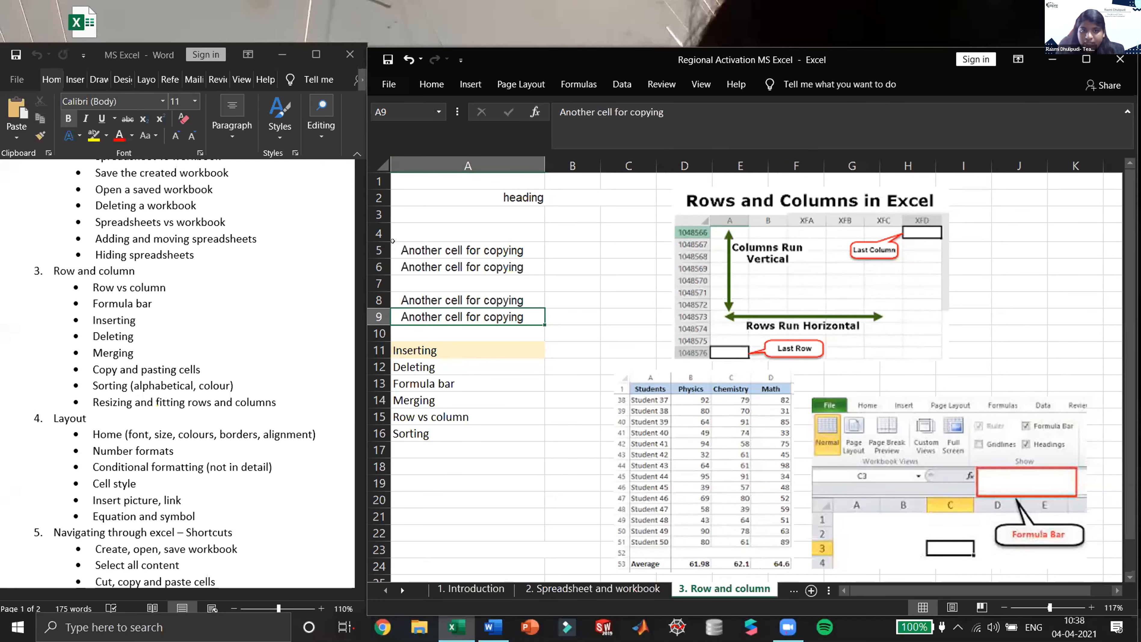
mouse_move(546, 158)
mouse_down()
mouse_move(558, 163)
mouse_move(528, 158)
mouse_up()
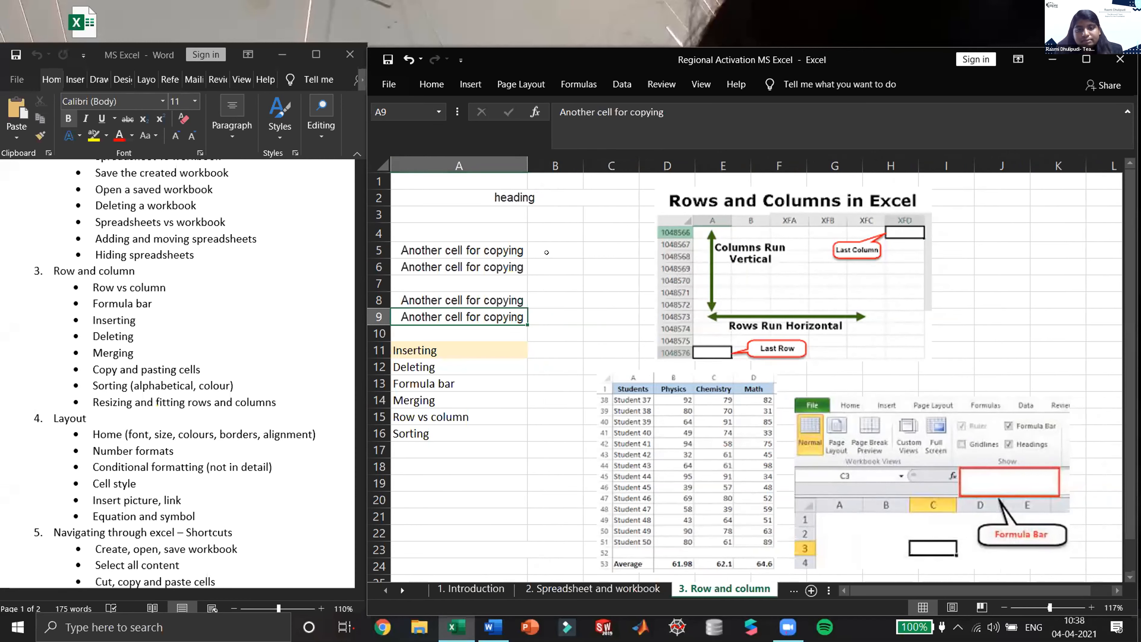
Enter 3 in B5 and 4 in B6 beside the "Another cell for copying" entries
click(547, 251)
text(3)
key(Return)
text(4)
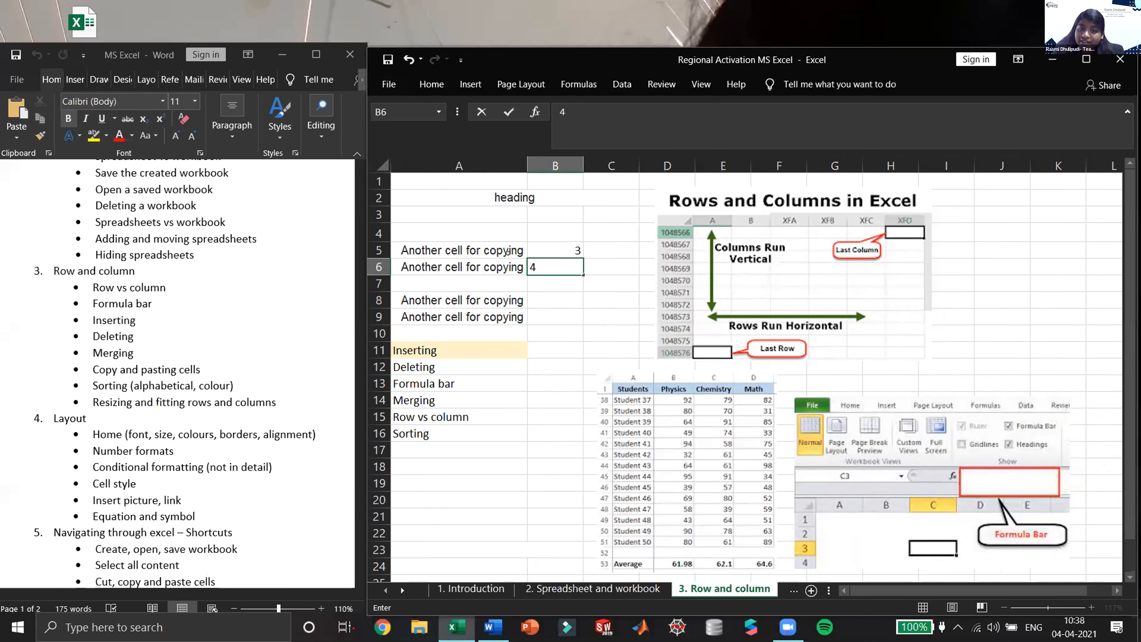
click(507, 266)
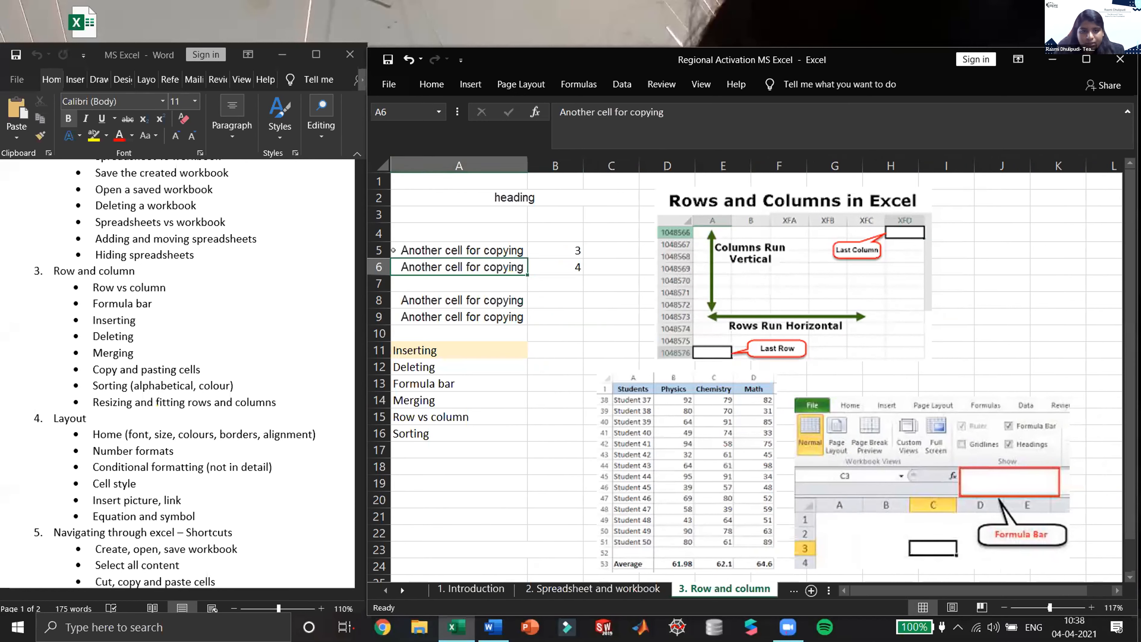
Widen column A and narrow it back so it just fits its text
drag(528, 158, 575, 158)
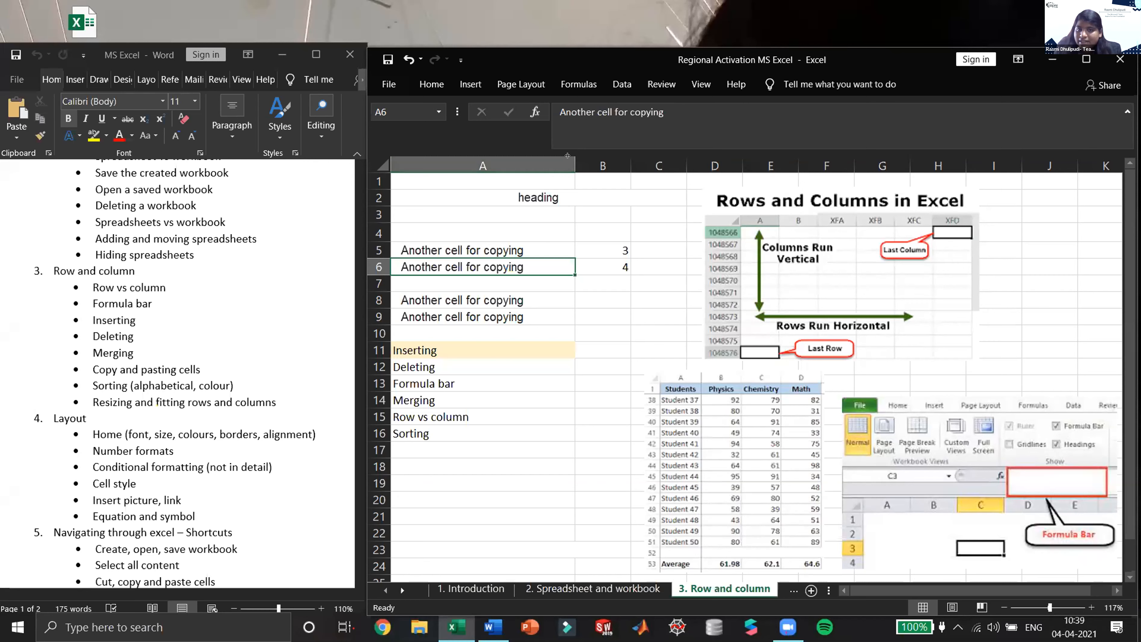
drag(574, 161, 529, 161)
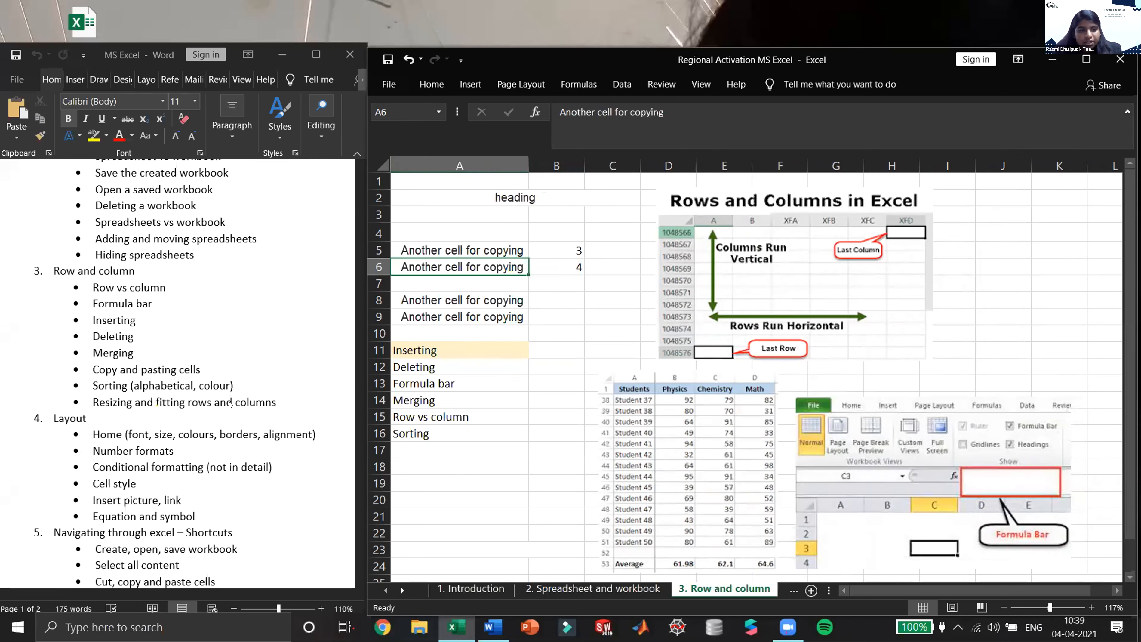
Bring the Layout section of the Word outline into view and switch to the "4. Layout" worksheet in Excel
scroll(212, 422, down, 3)
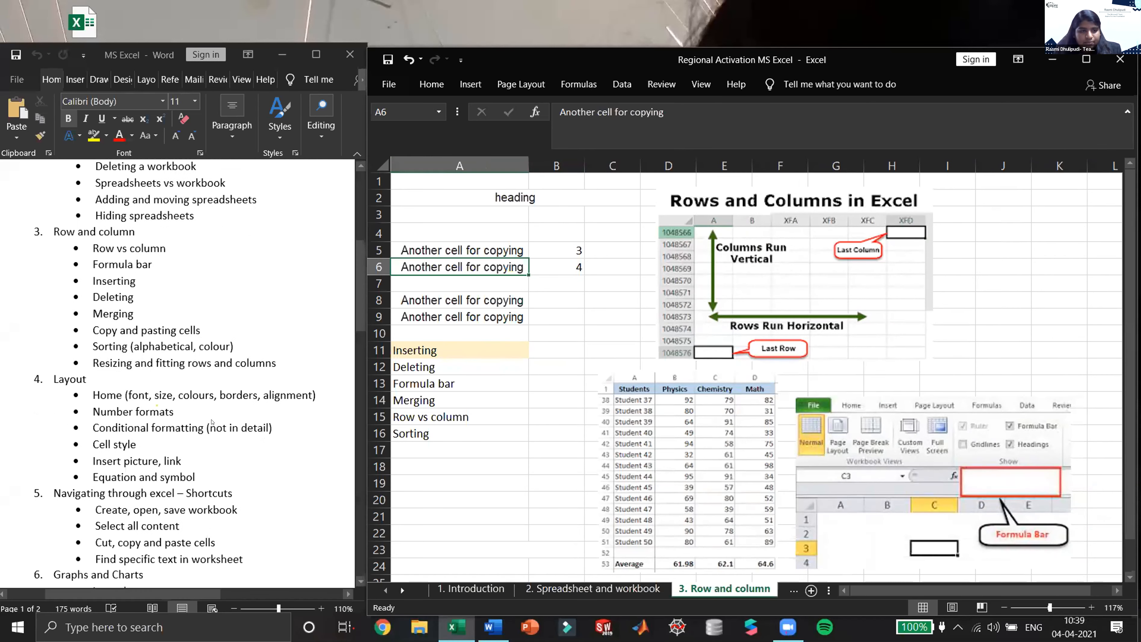
scroll(116, 336, down, 1)
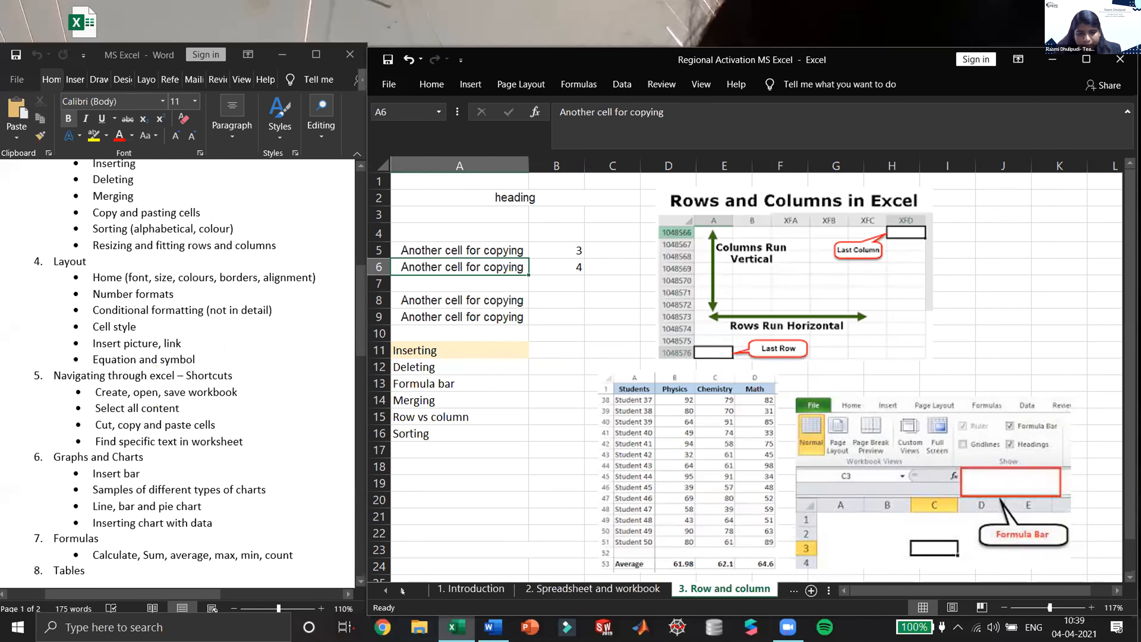
click(402, 590)
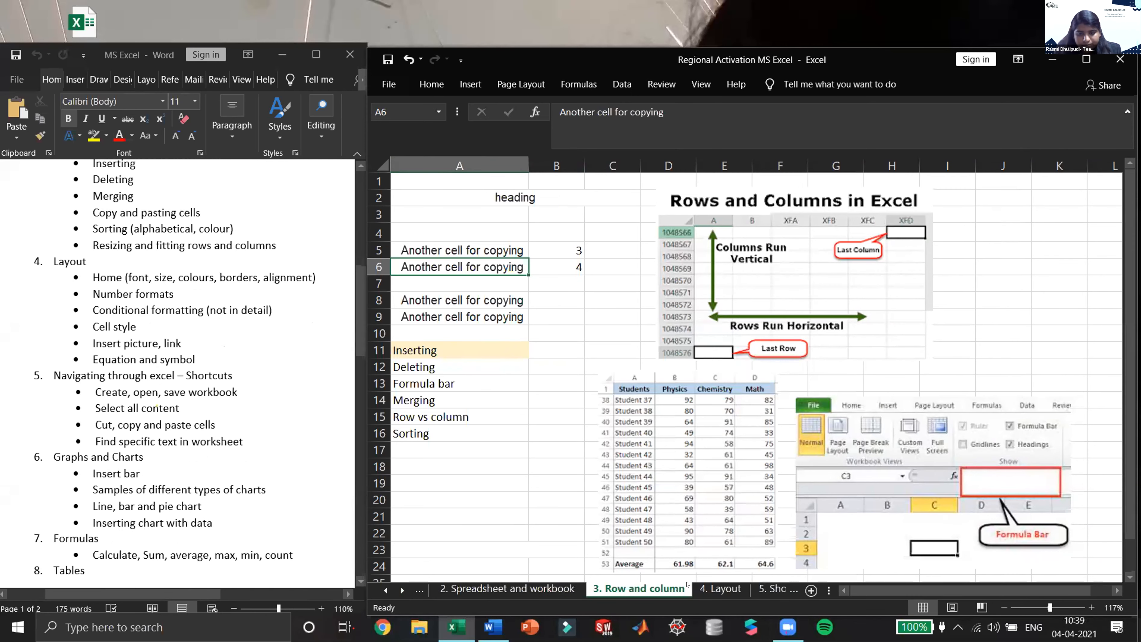
click(719, 588)
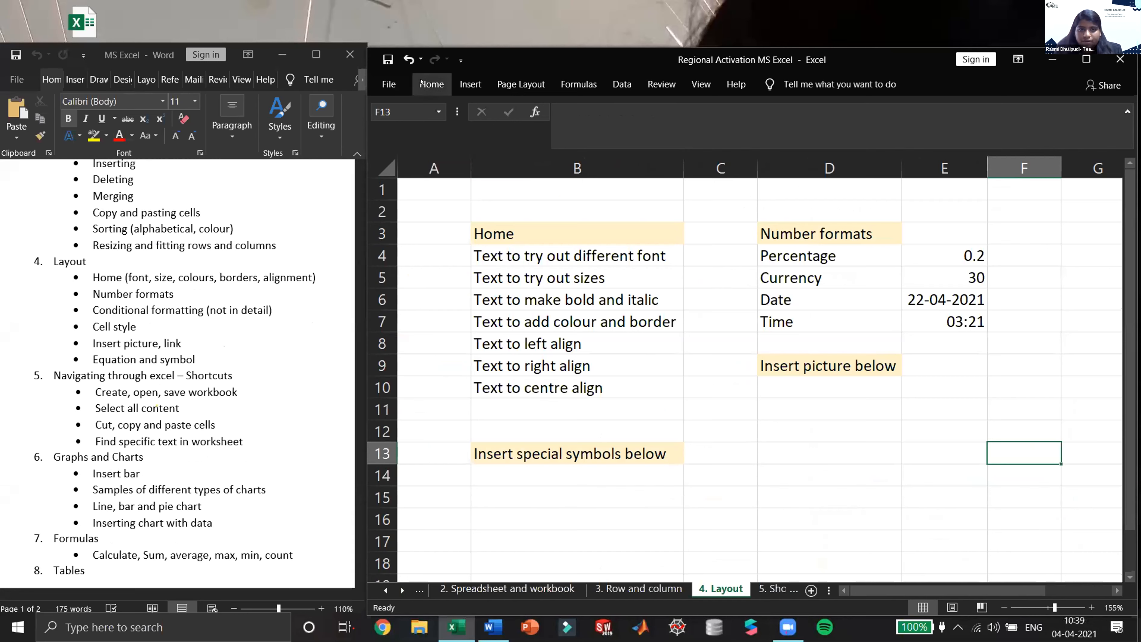
click(430, 83)
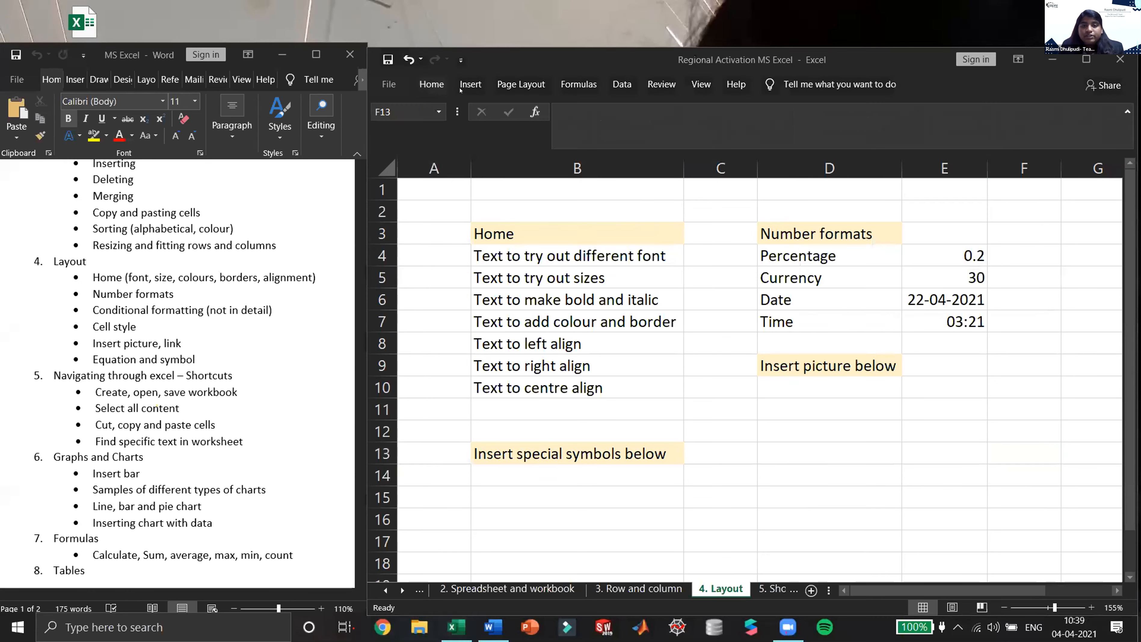
click(432, 85)
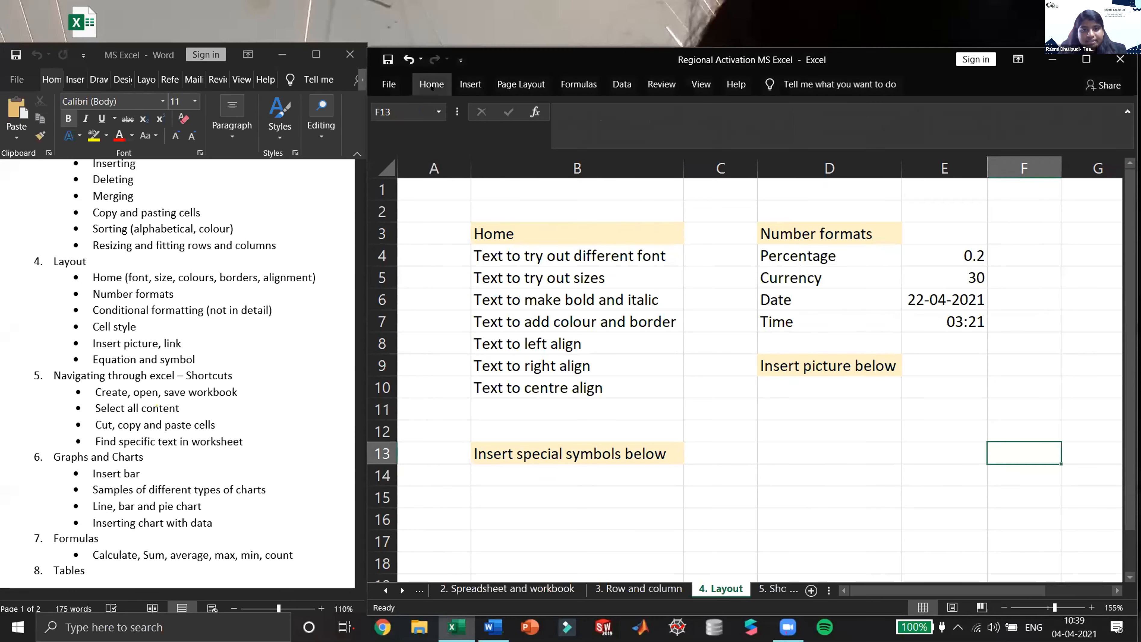
click(431, 86)
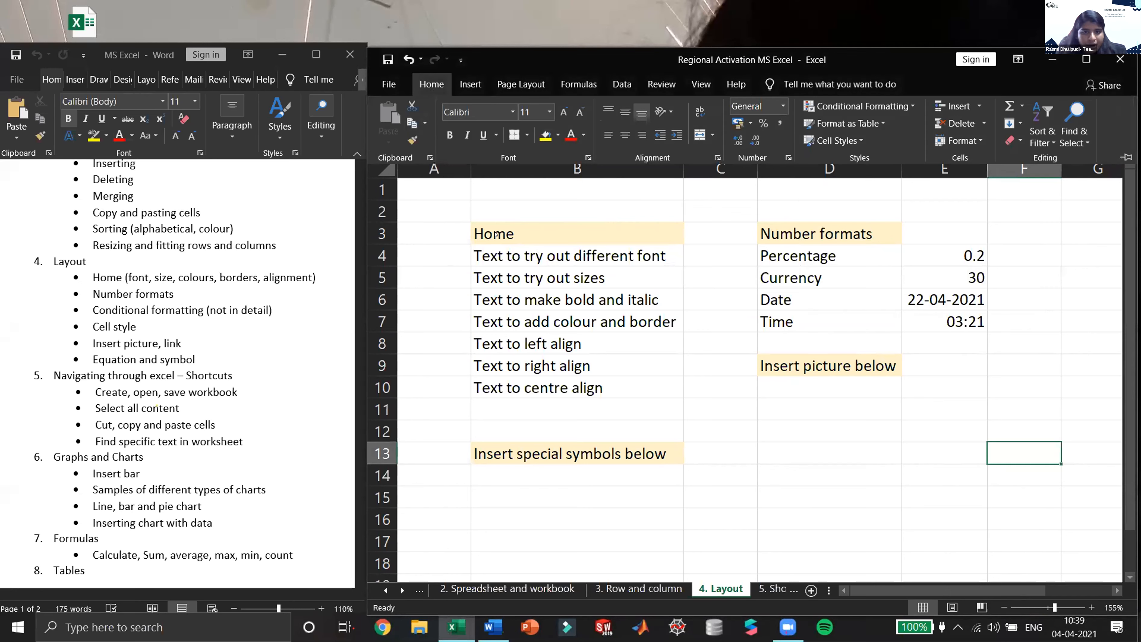
click(563, 260)
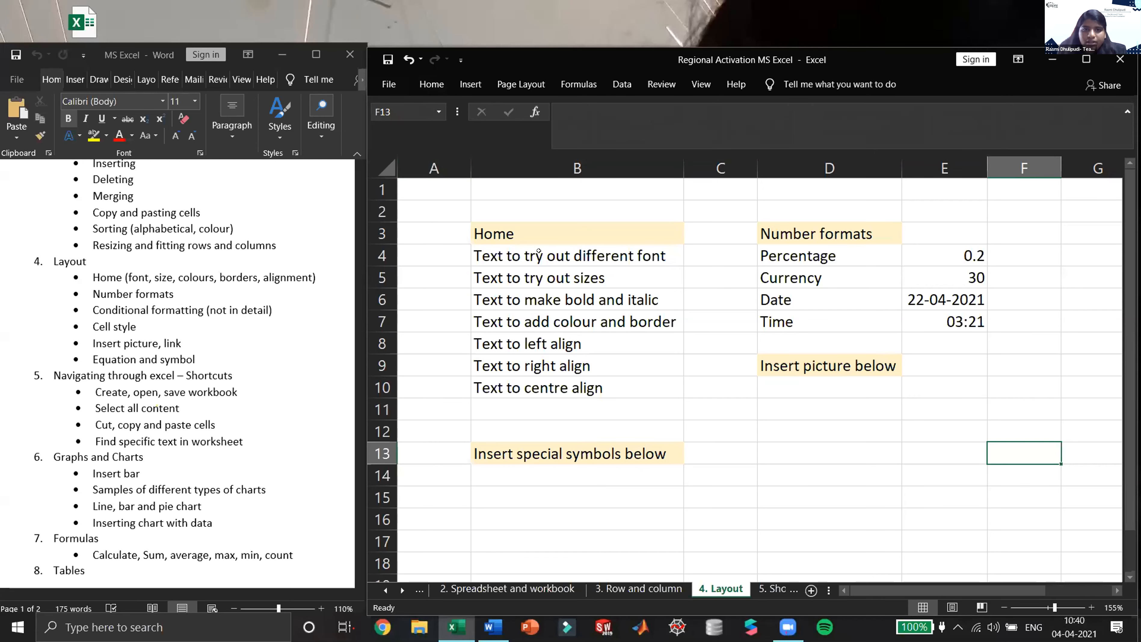
click(428, 90)
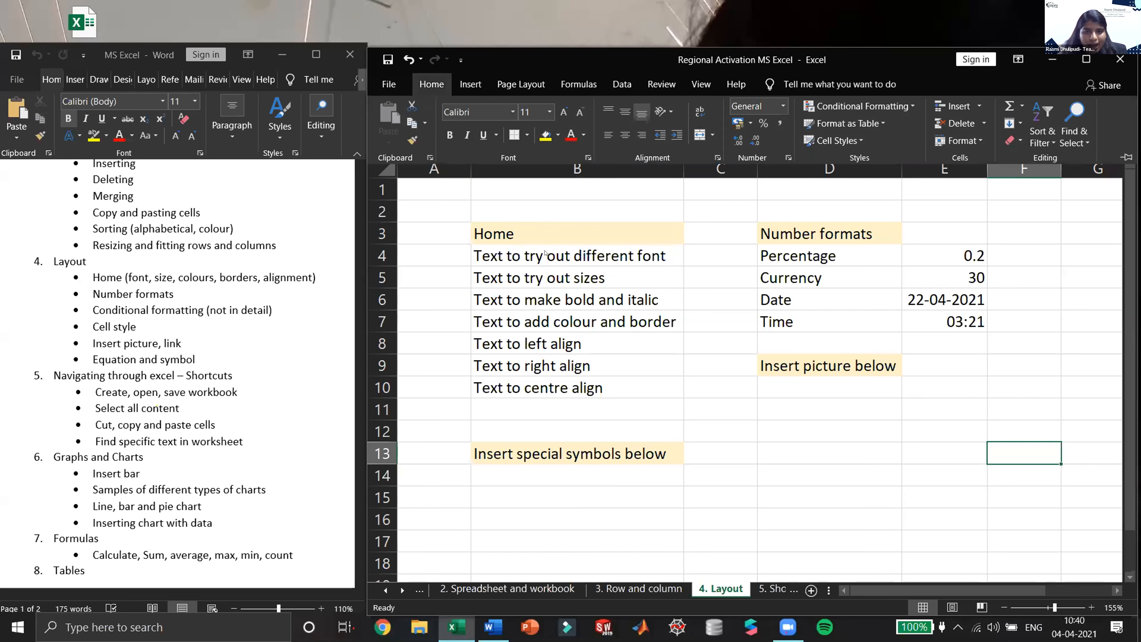
Set the font of the "Text to try out different font" cell in B4 to Arial Black
click(554, 250)
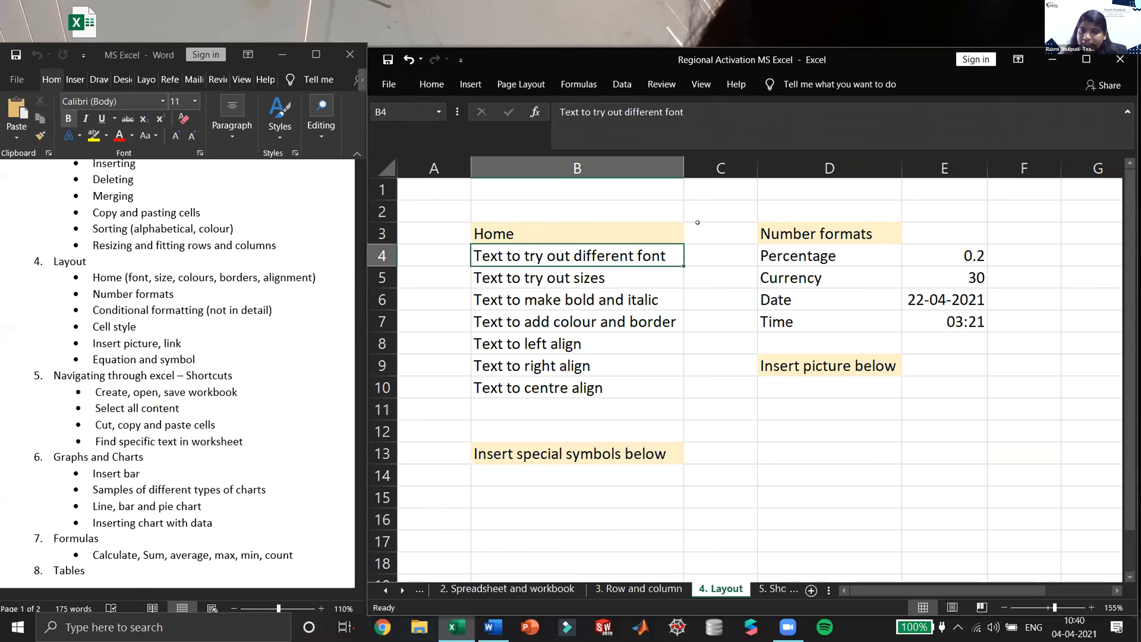
click(431, 84)
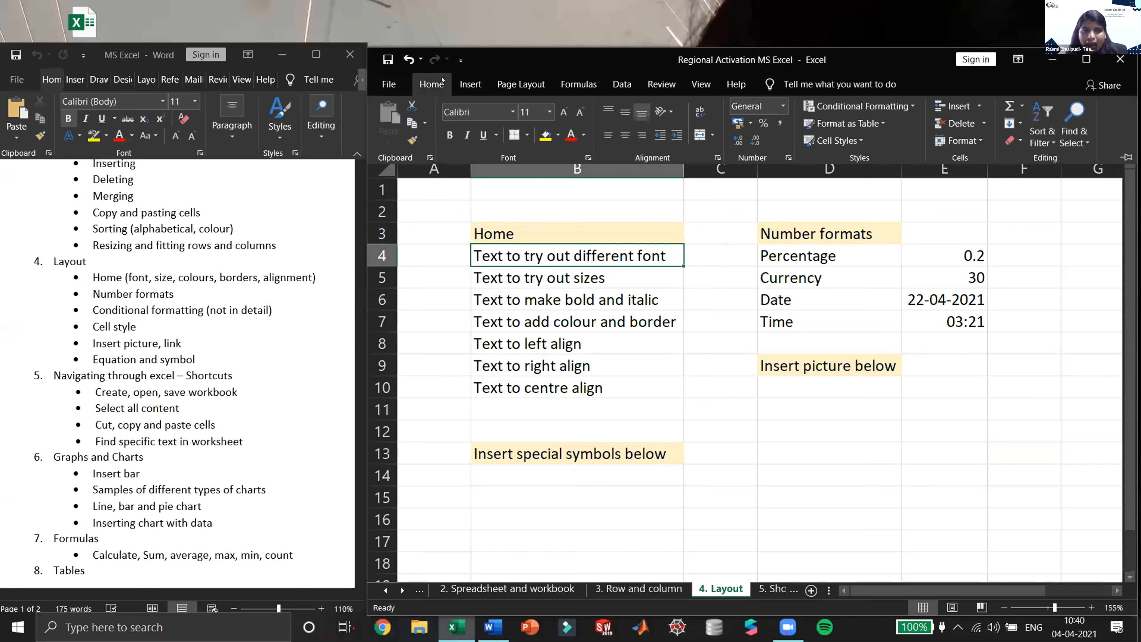
click(512, 112)
scroll(480, 373, down, 15)
scroll(480, 375, down, 7)
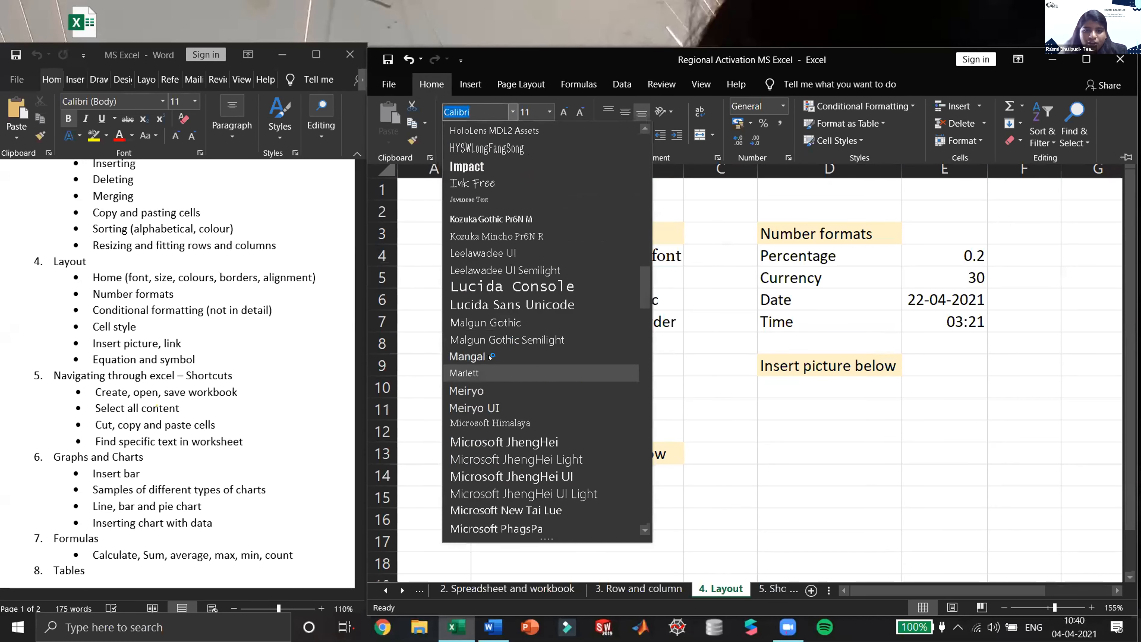
scroll(494, 375, up, 8)
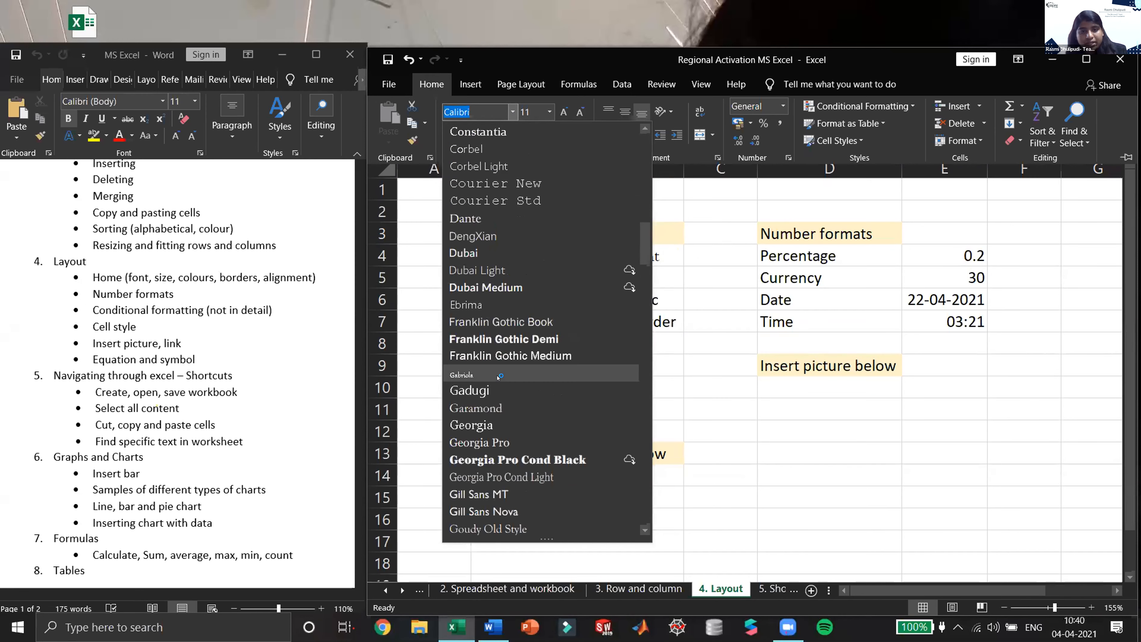
scroll(499, 374, up, 1)
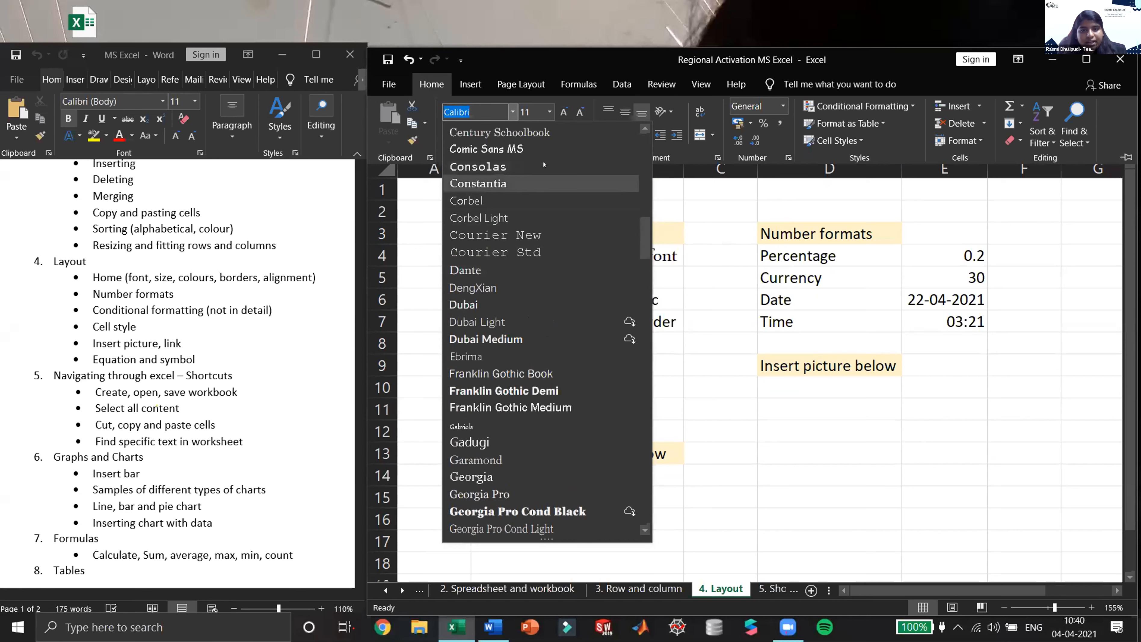
scroll(543, 164, up, 10)
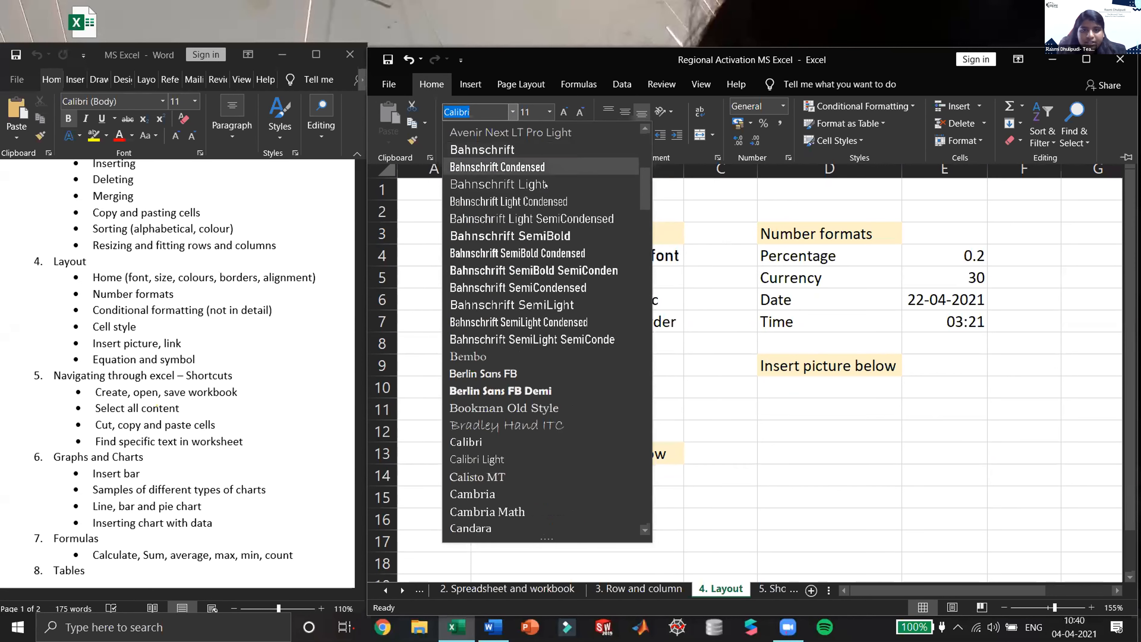
scroll(544, 203, up, 4)
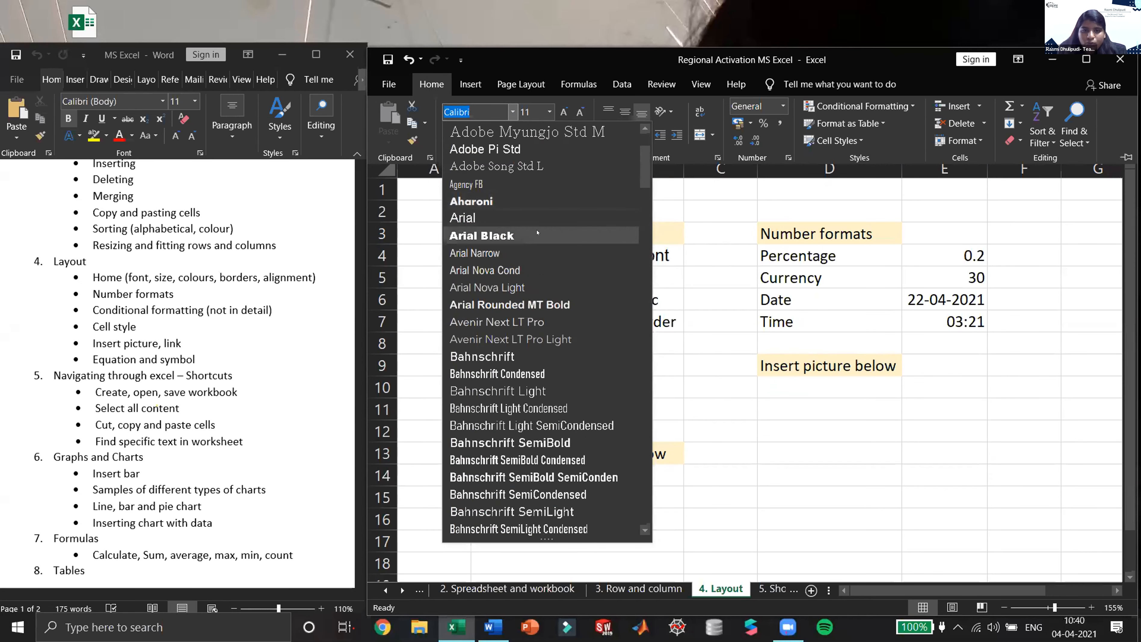
click(537, 233)
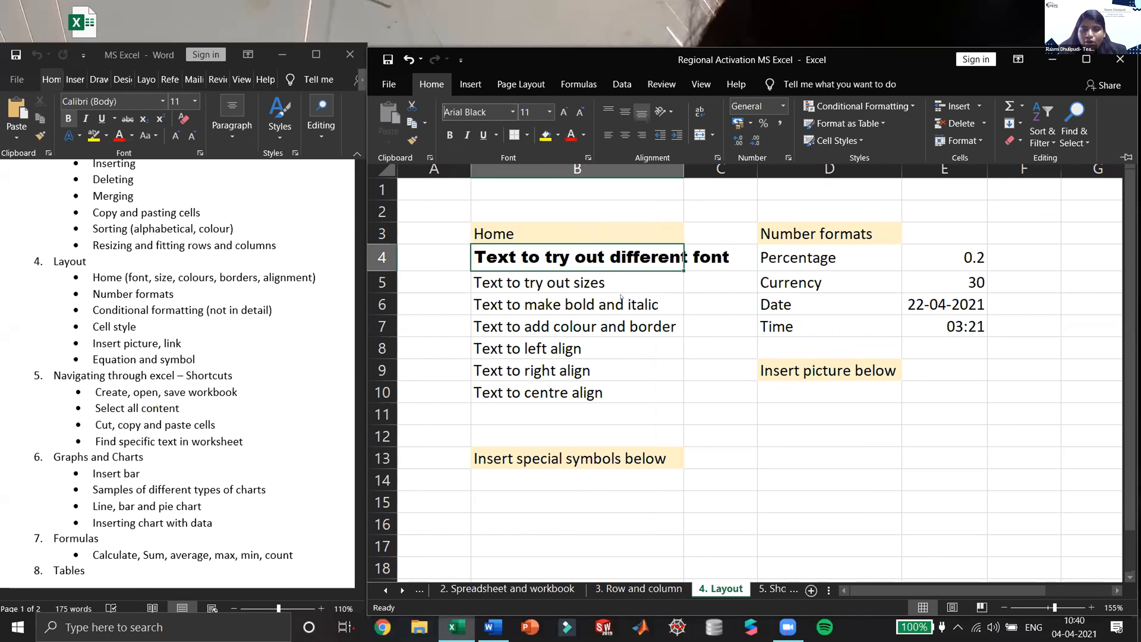
key(ctrl+F1)
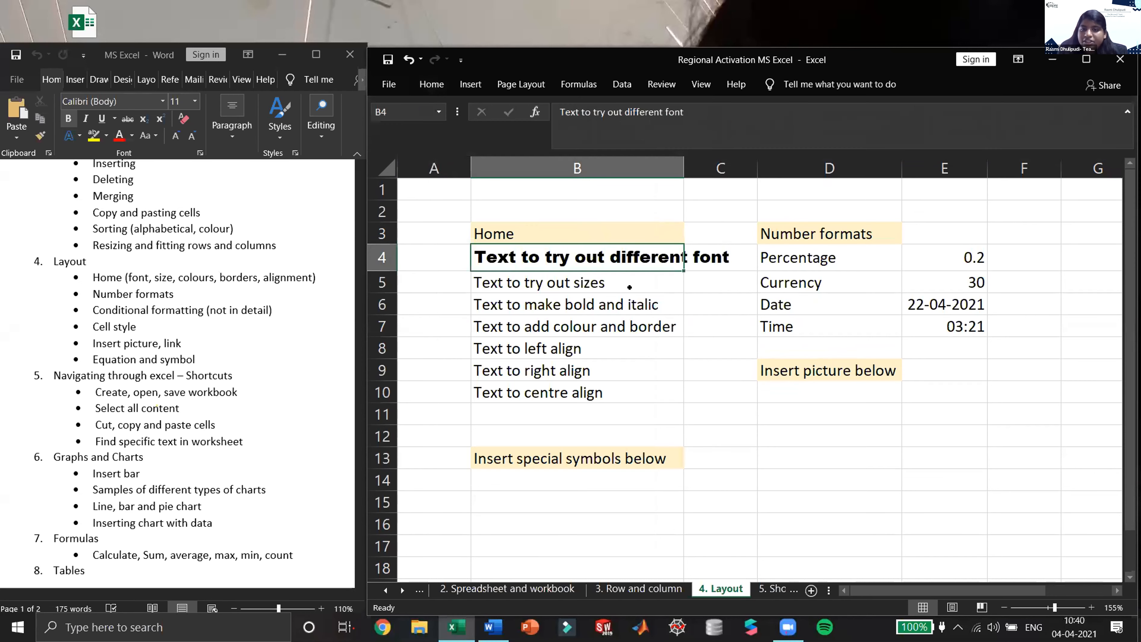
Set the font size of the "Text to try out sizes" cell in B5 to 18
click(626, 287)
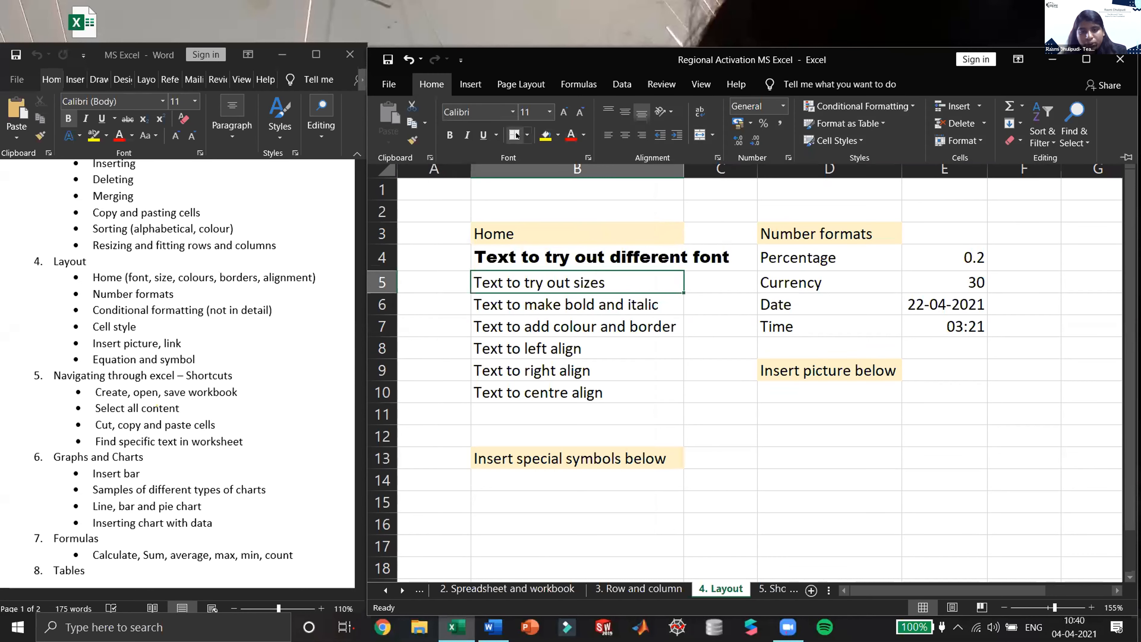
click(547, 115)
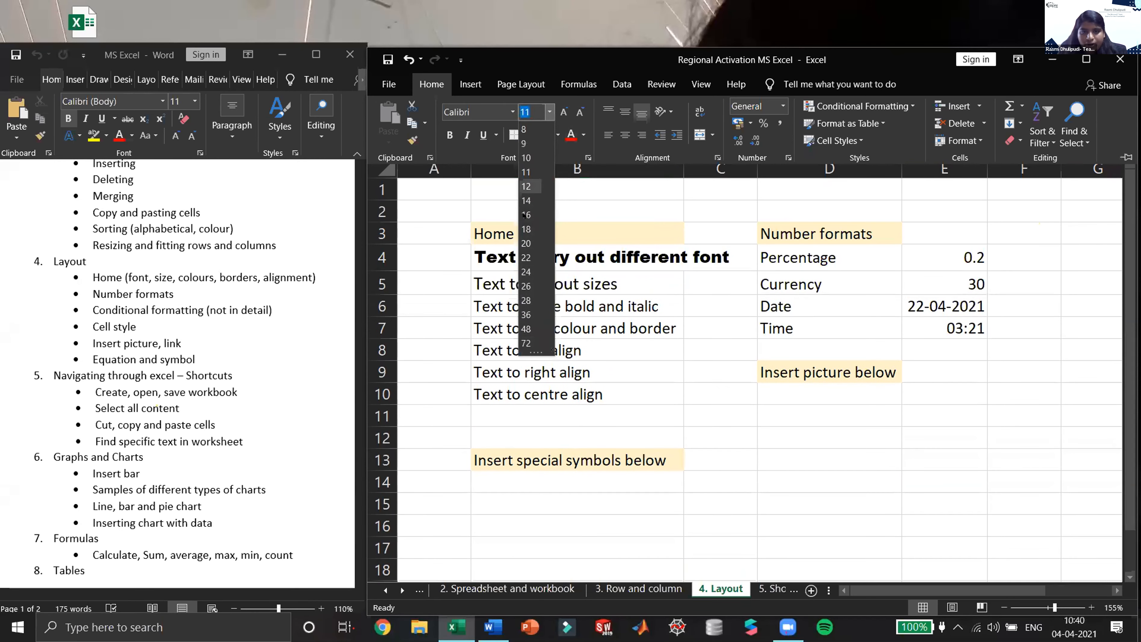
click(526, 229)
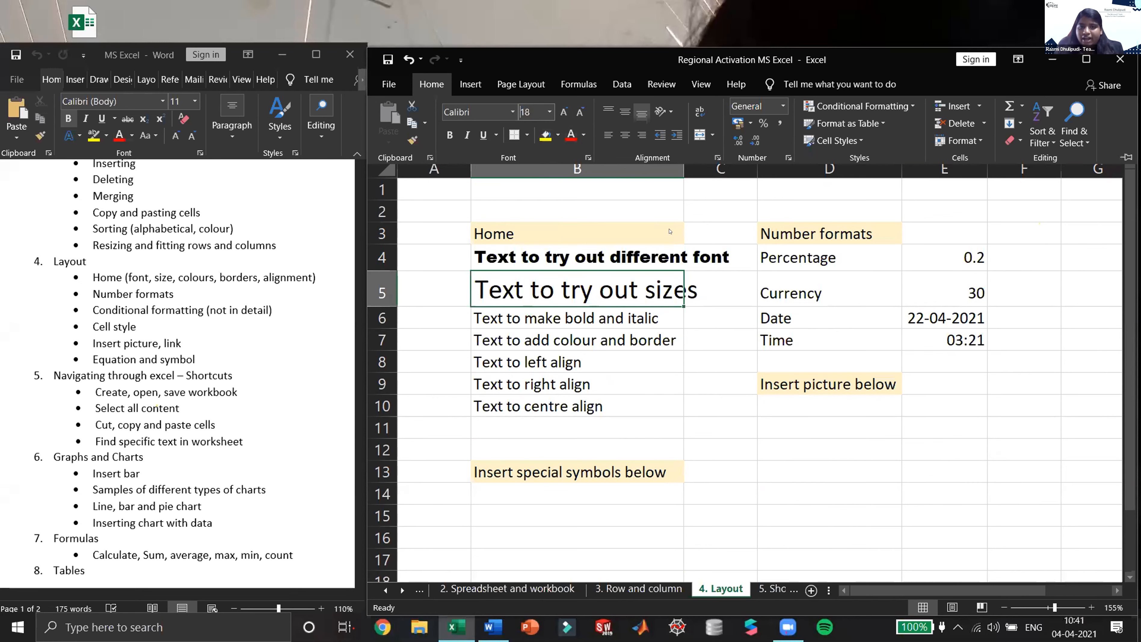
Increase the font size of B5 stepwise to 24, reduce it to 18, and raise it to 20
click(564, 111)
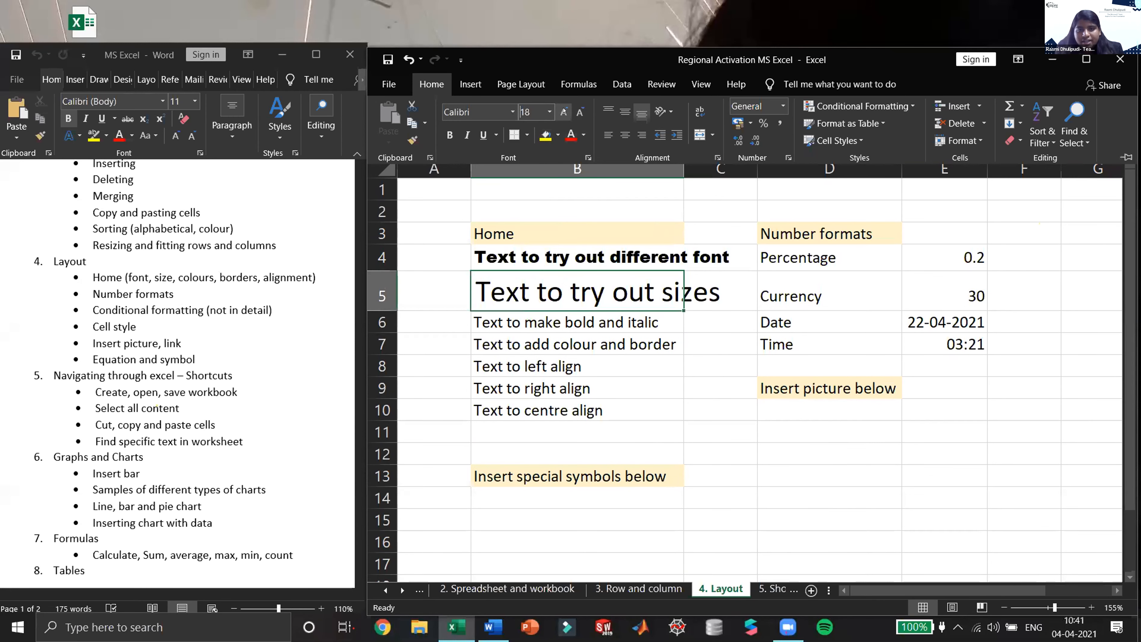
click(564, 111)
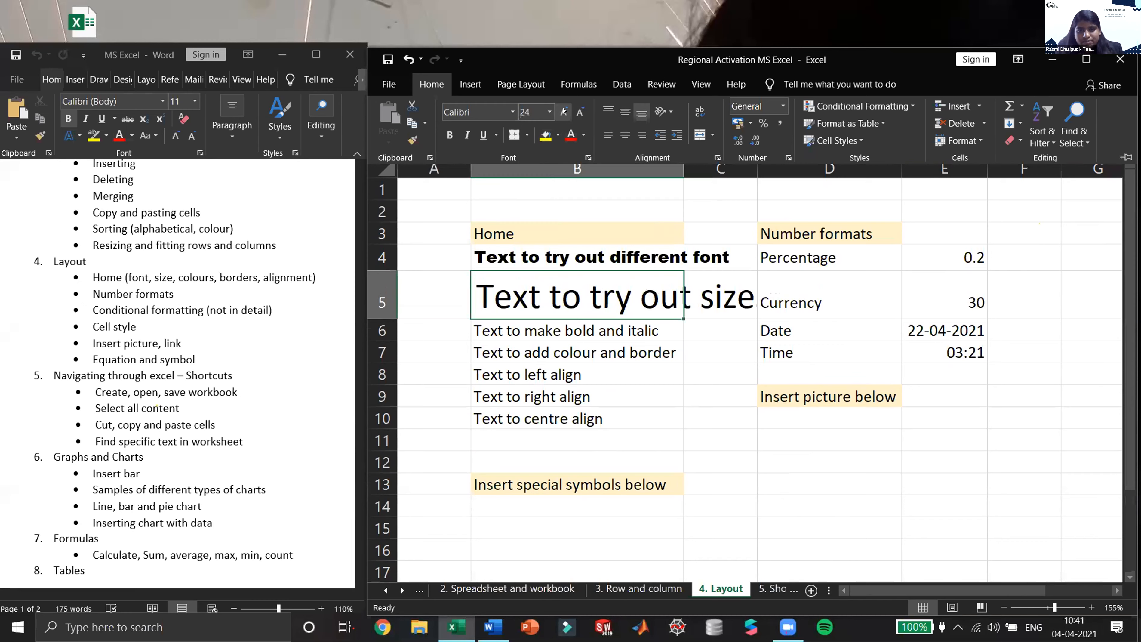
click(572, 116)
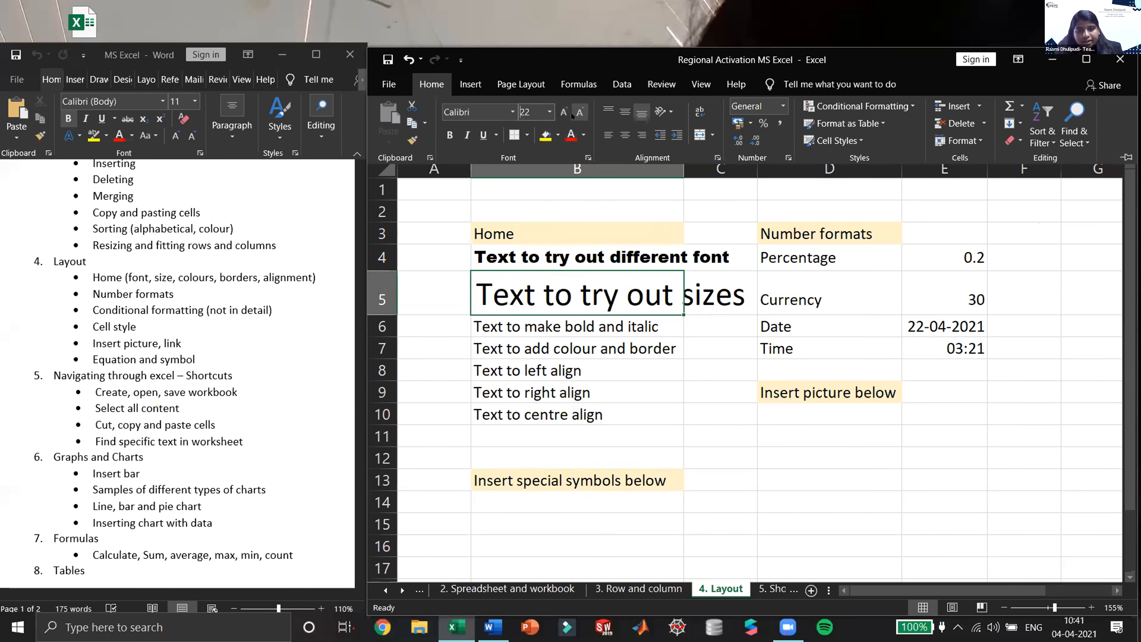
click(572, 116)
click(571, 117)
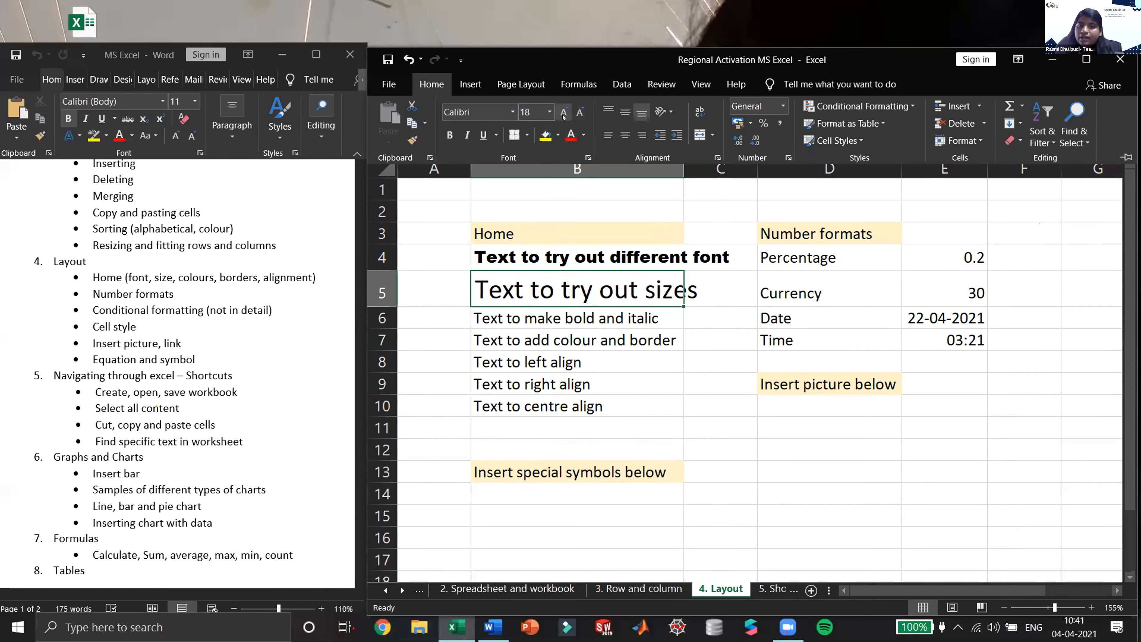
click(564, 113)
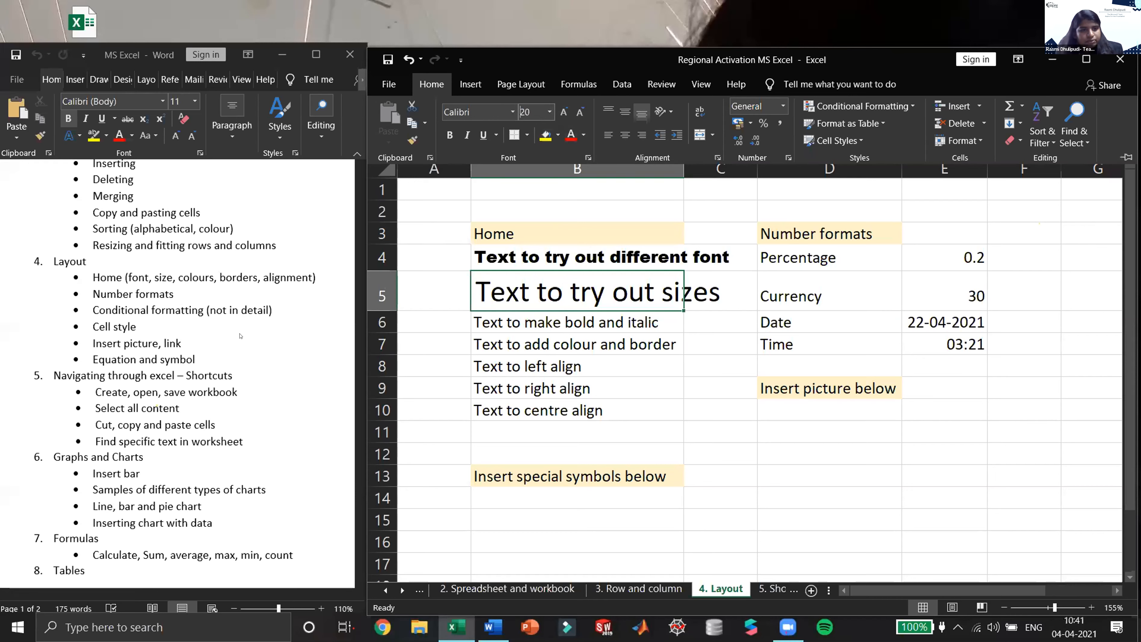
Try to make the "Text to make bold and italic" entry in B6 bold and italic while editing the cell
click(640, 326)
double_click(651, 323)
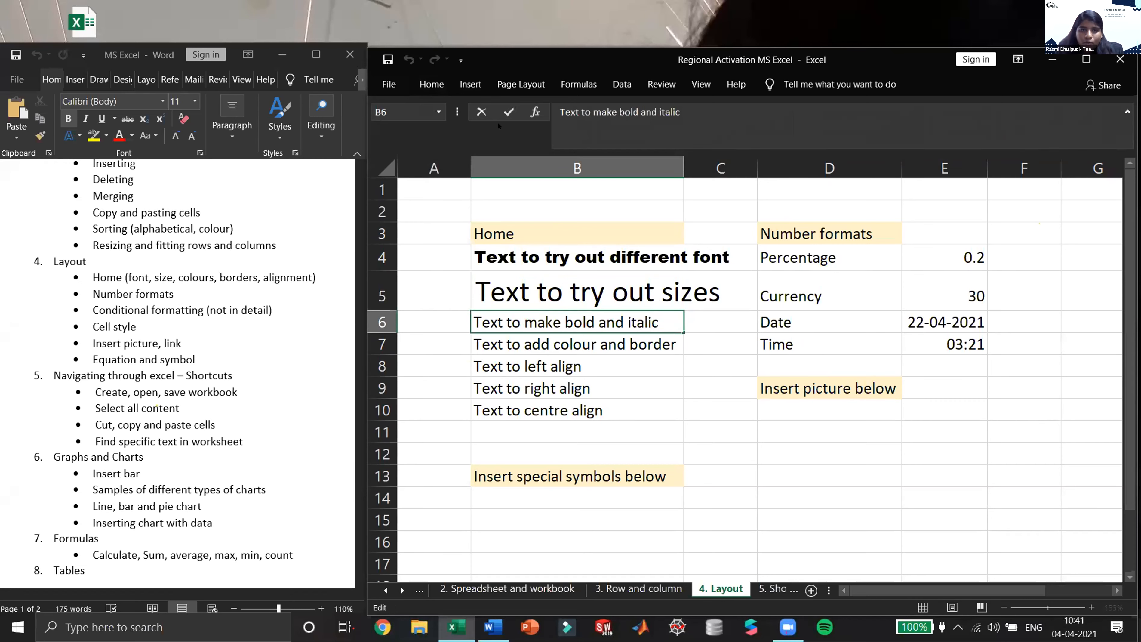
click(431, 84)
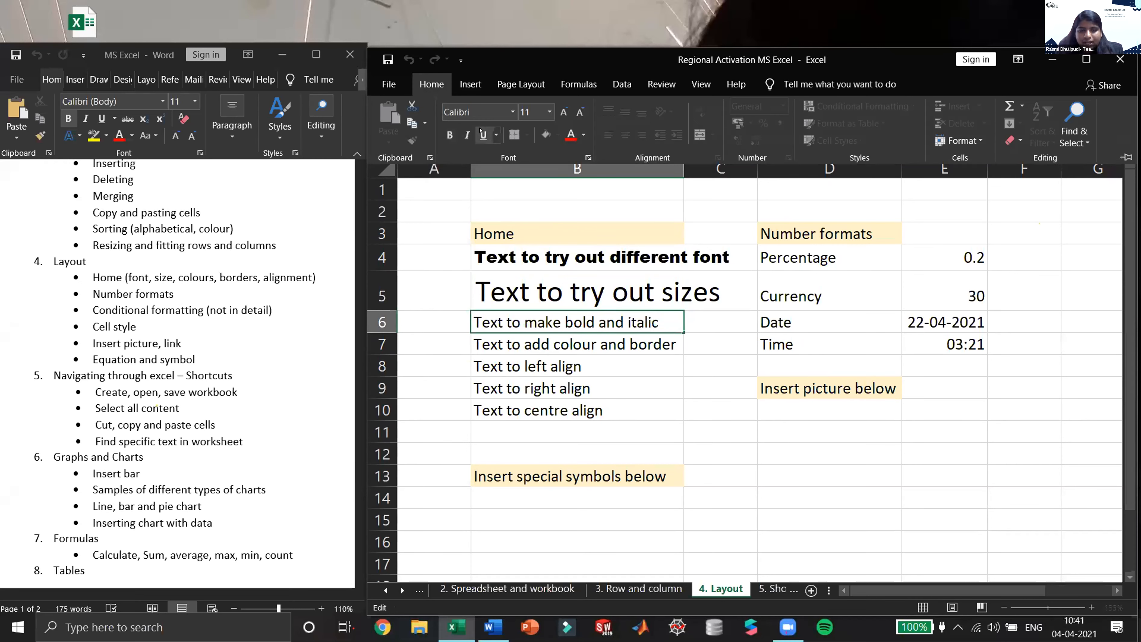
click(450, 135)
click(467, 135)
click(552, 337)
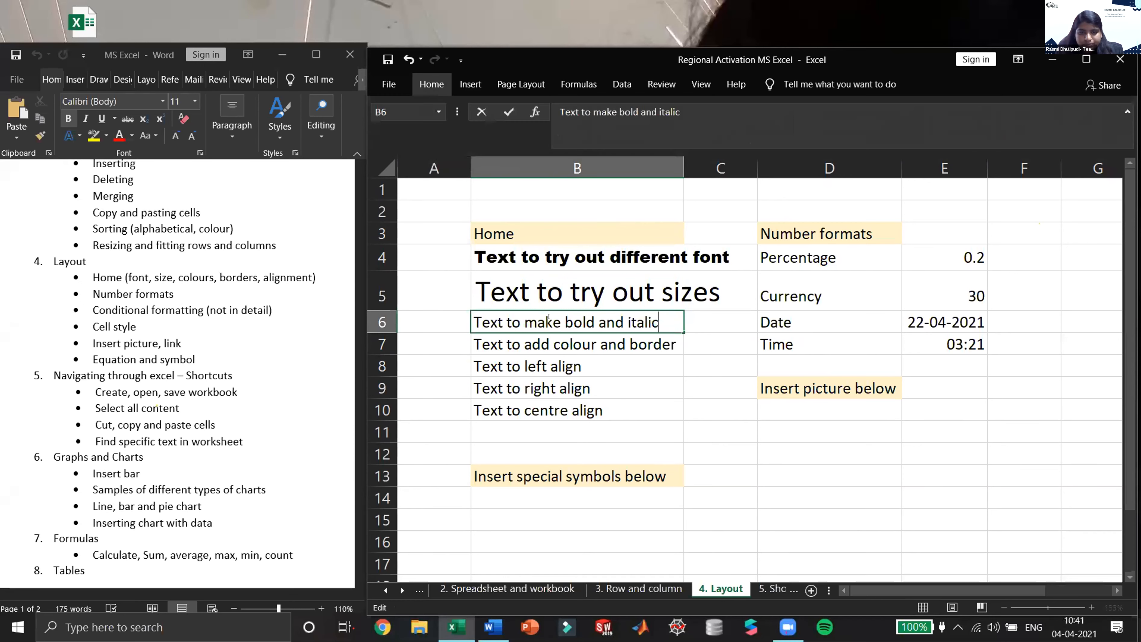
click(541, 344)
click(554, 317)
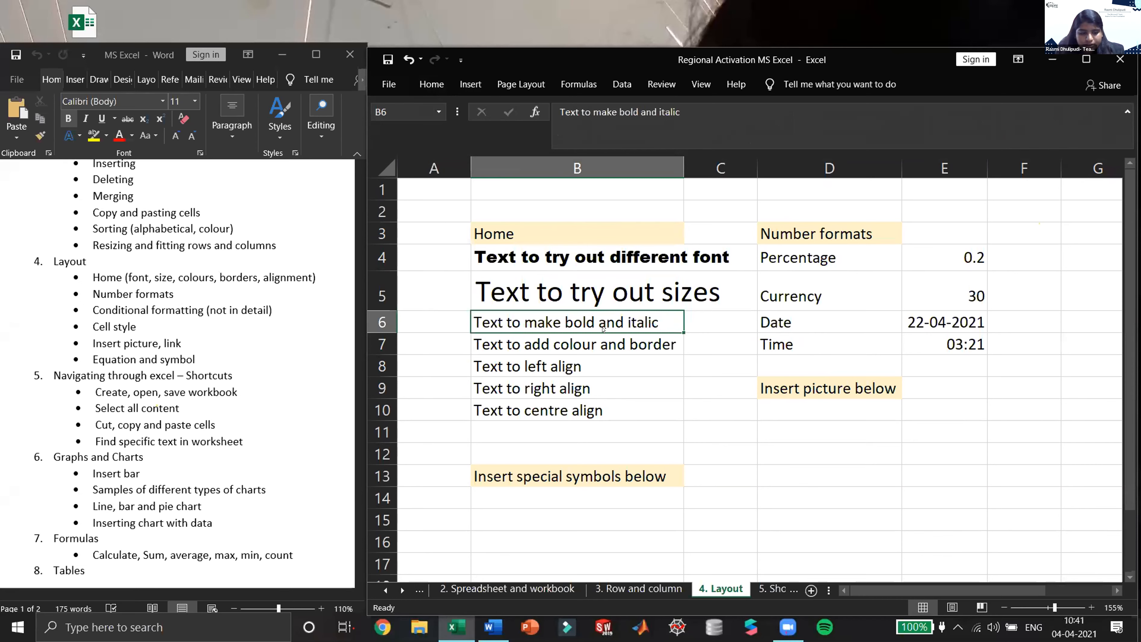
key(ctrl+a)
click(591, 319)
key(ctrl+a)
click(719, 410)
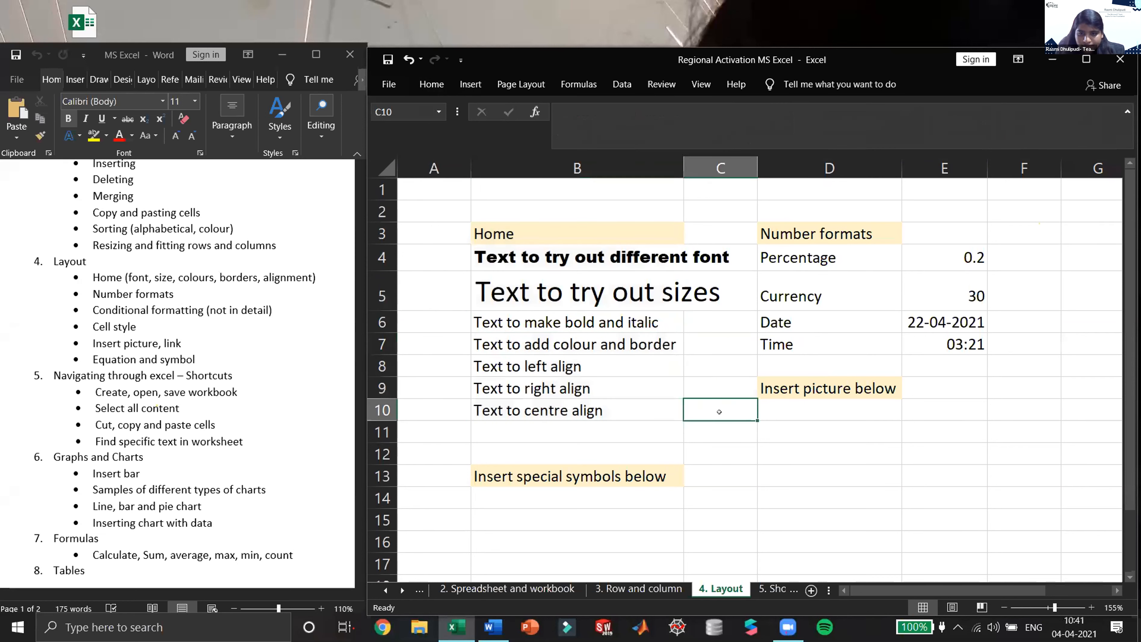
Make the "Text to make bold and italic" cell in B6 bold, italic and underlined
click(611, 318)
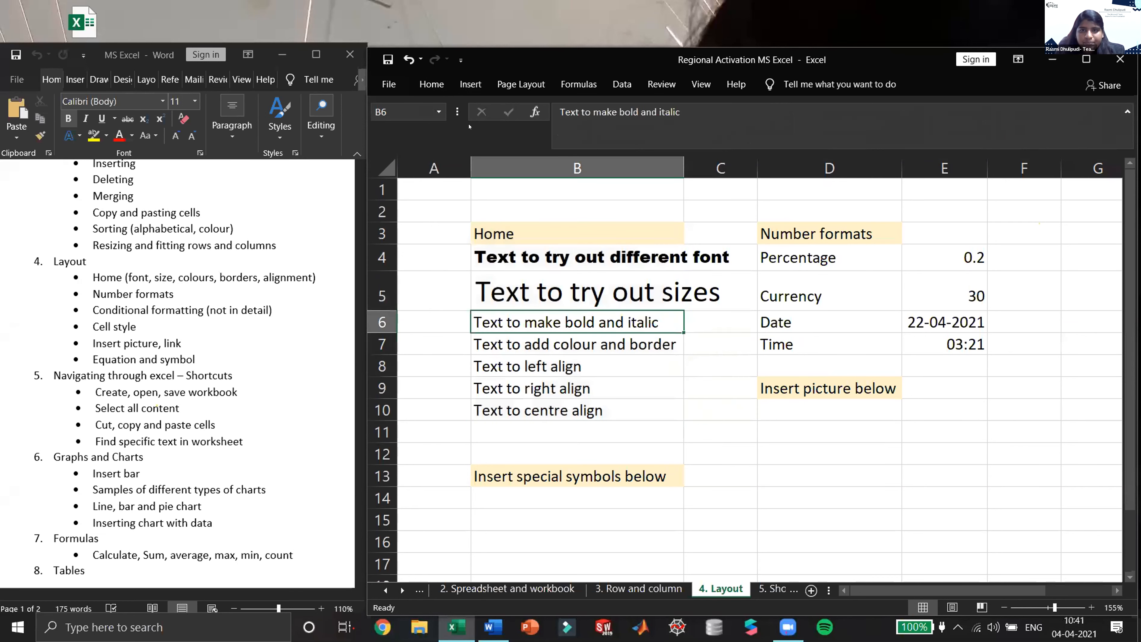
click(496, 82)
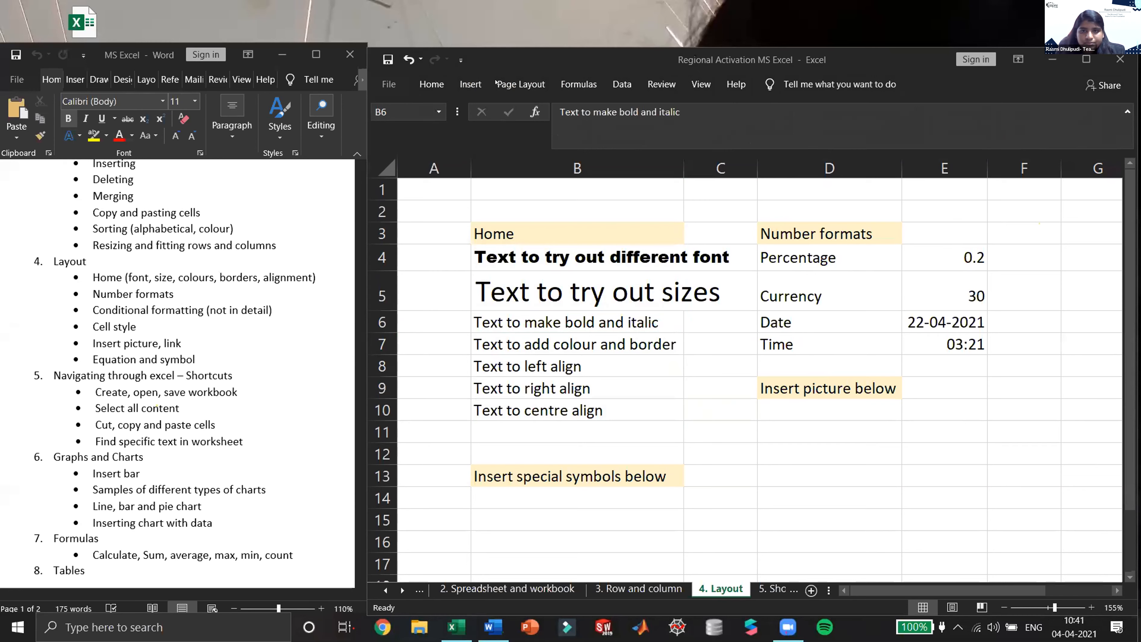
click(440, 82)
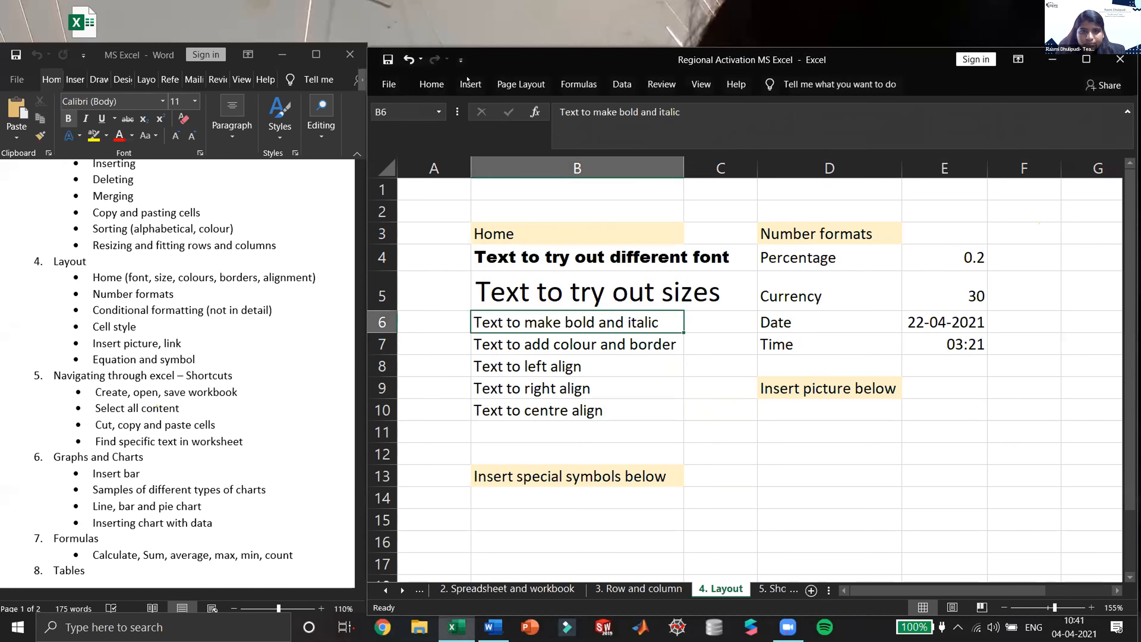
click(431, 84)
click(449, 133)
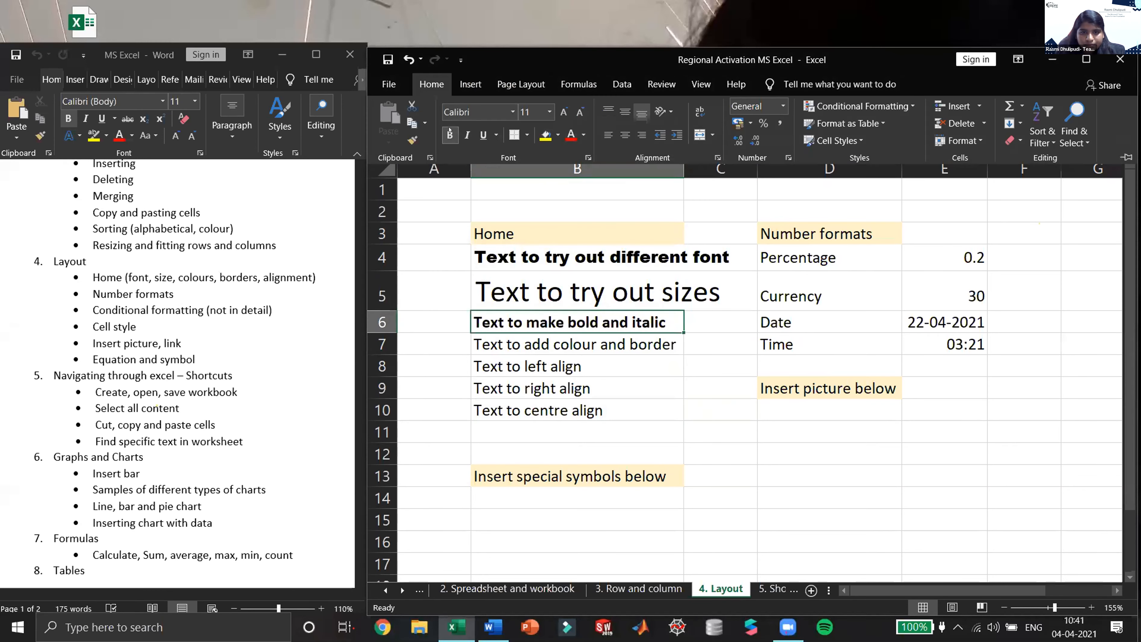
click(463, 135)
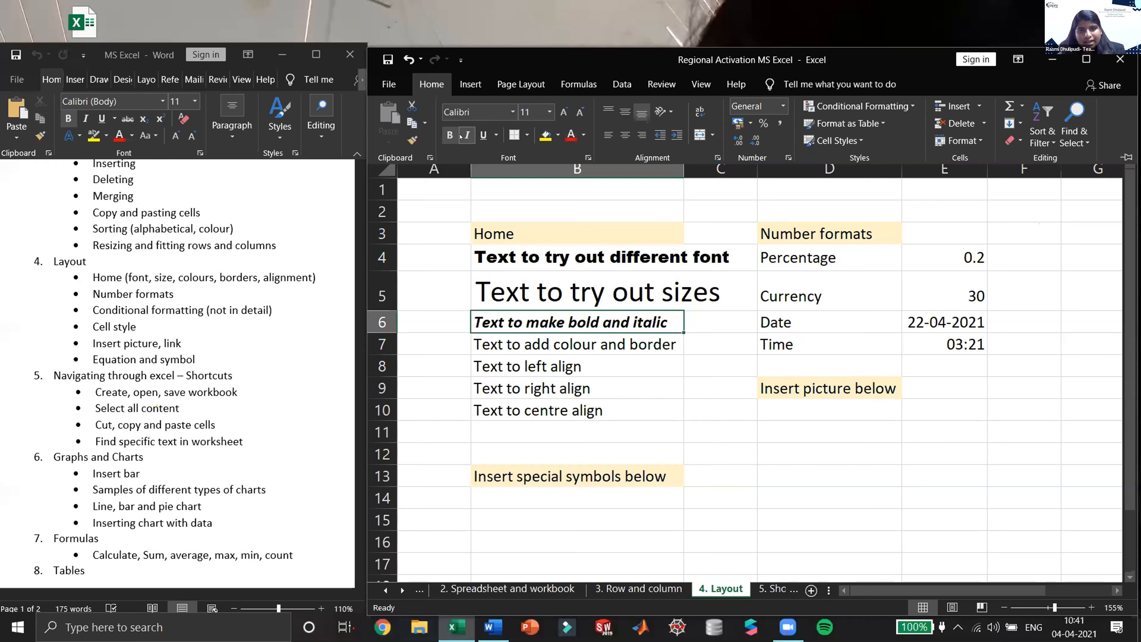
click(484, 135)
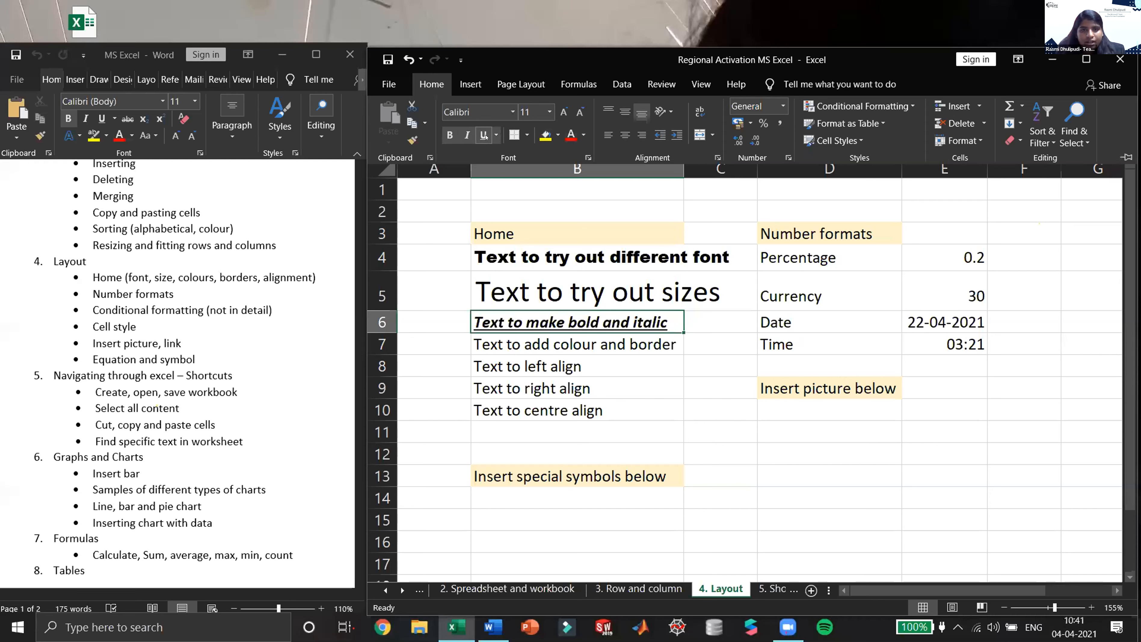
click(490, 136)
click(490, 137)
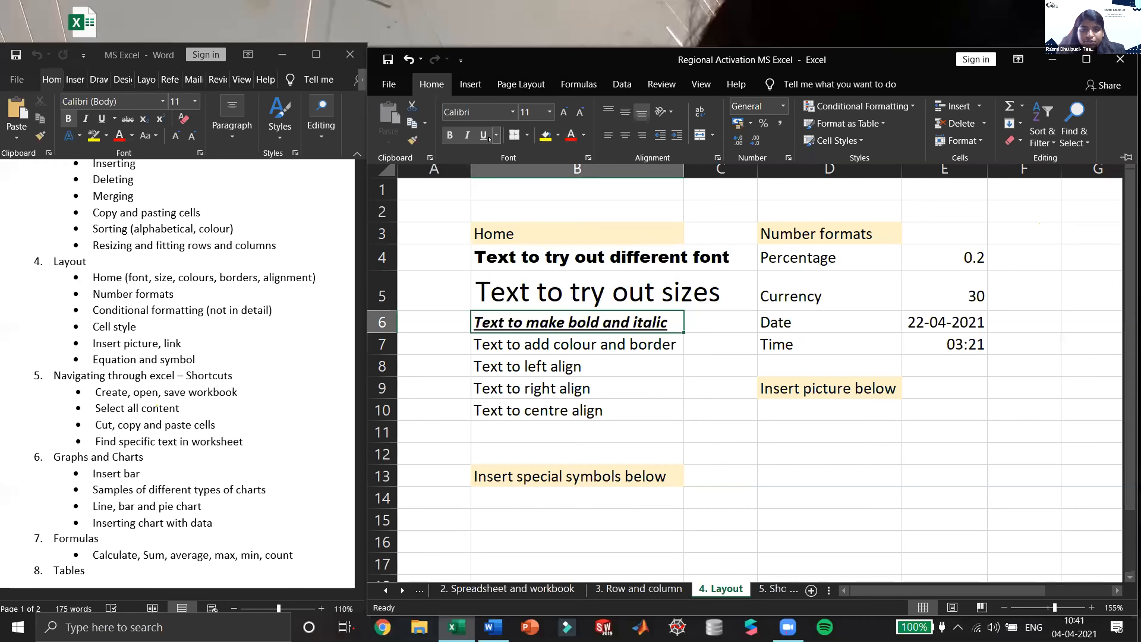
Fill the "Text to add colour and border" cell in B7 with Blue, Accent 5, Lighter 60% and colour its text red
click(628, 347)
click(613, 348)
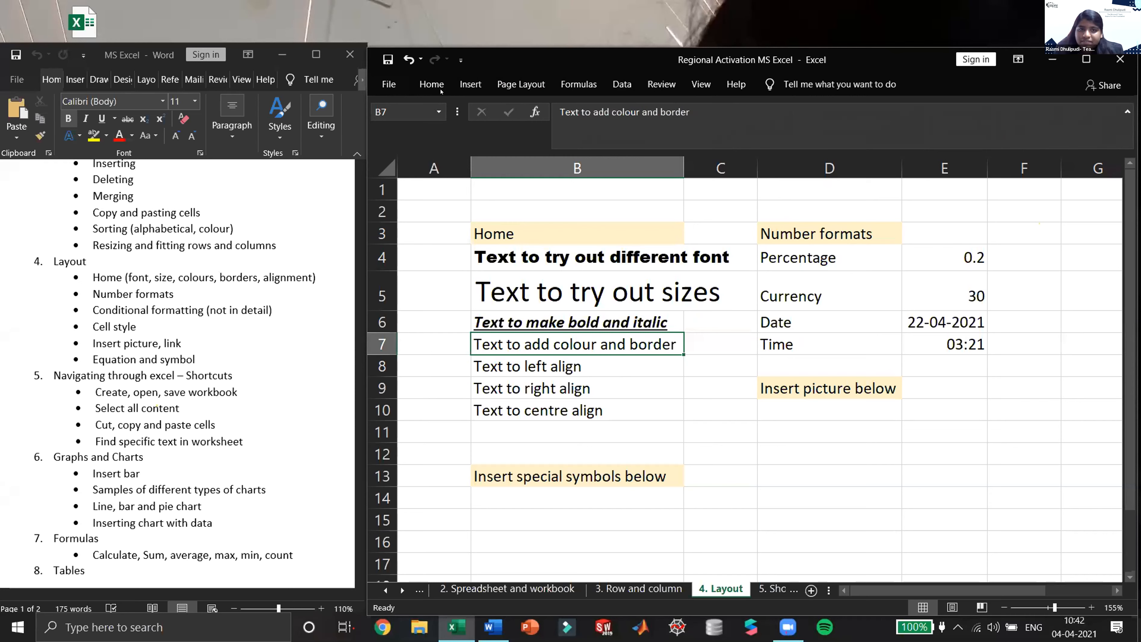
click(432, 84)
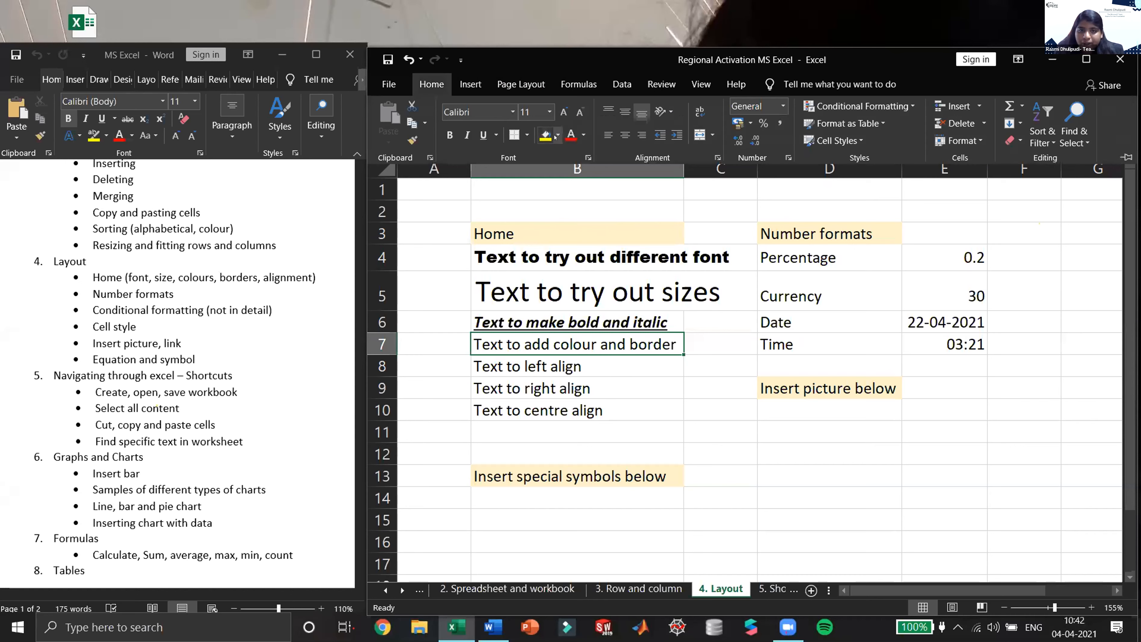
click(558, 135)
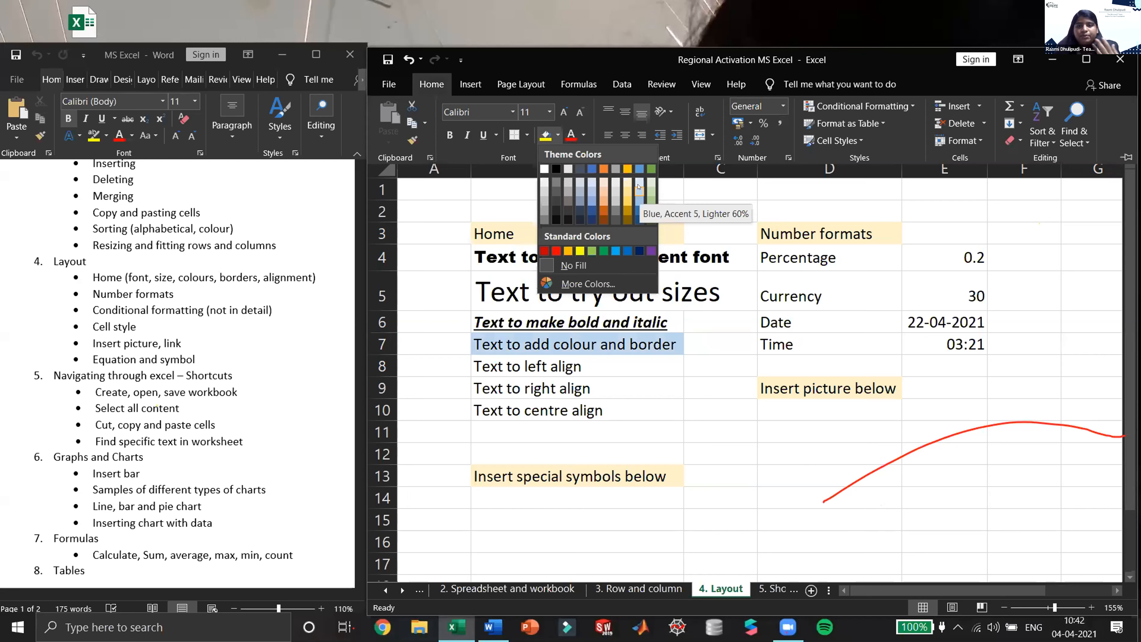
click(638, 187)
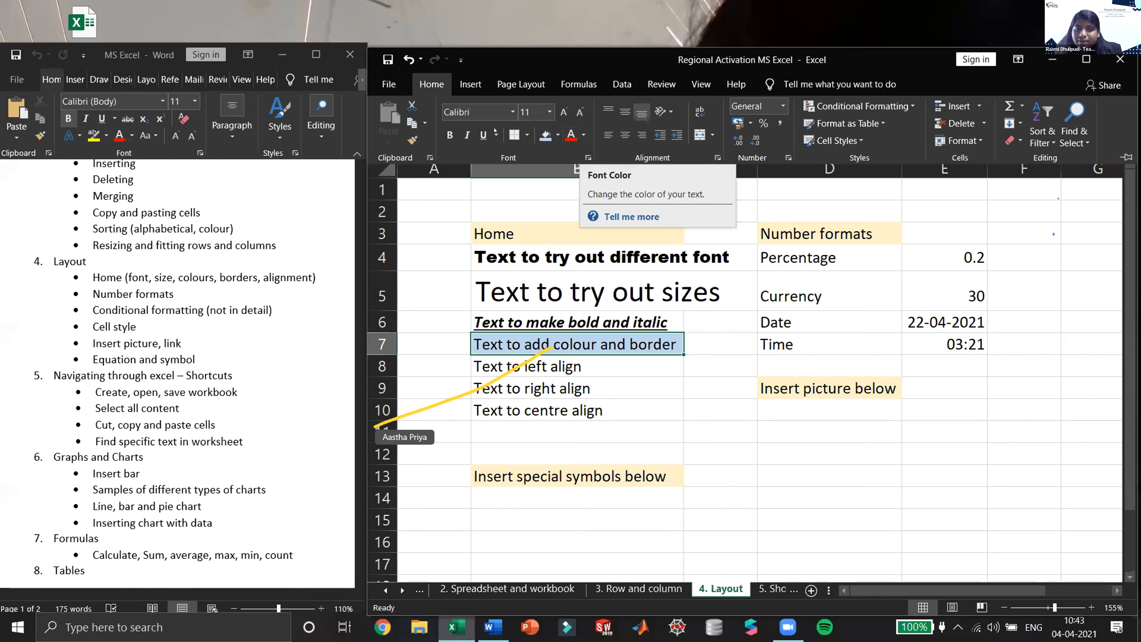
click(572, 136)
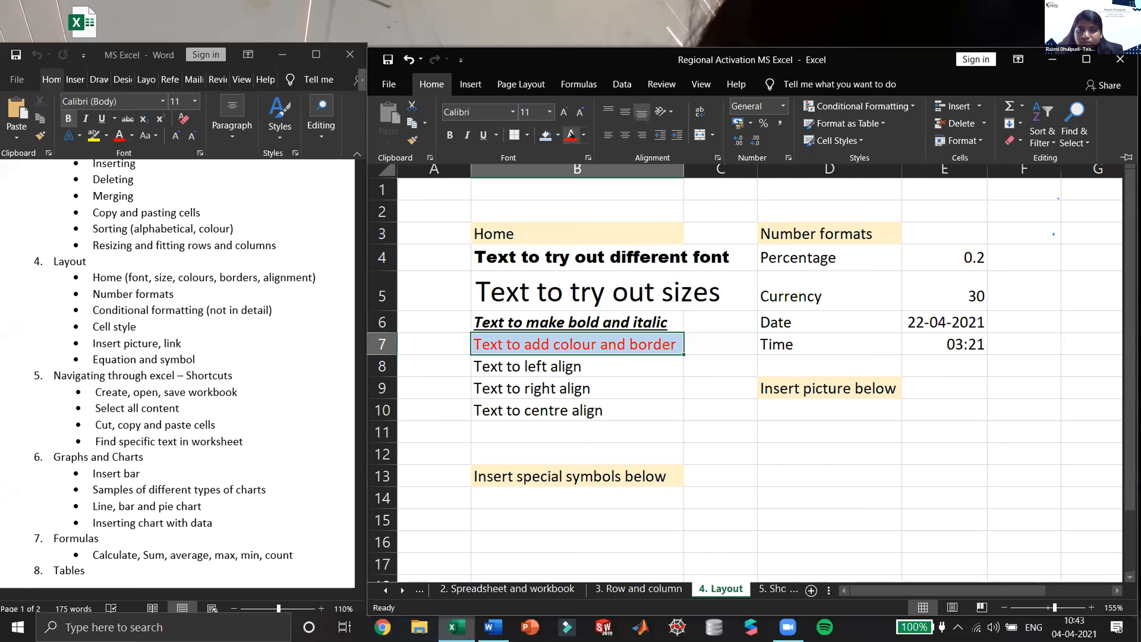
Apply All Borders to the coloured cell B7
click(526, 134)
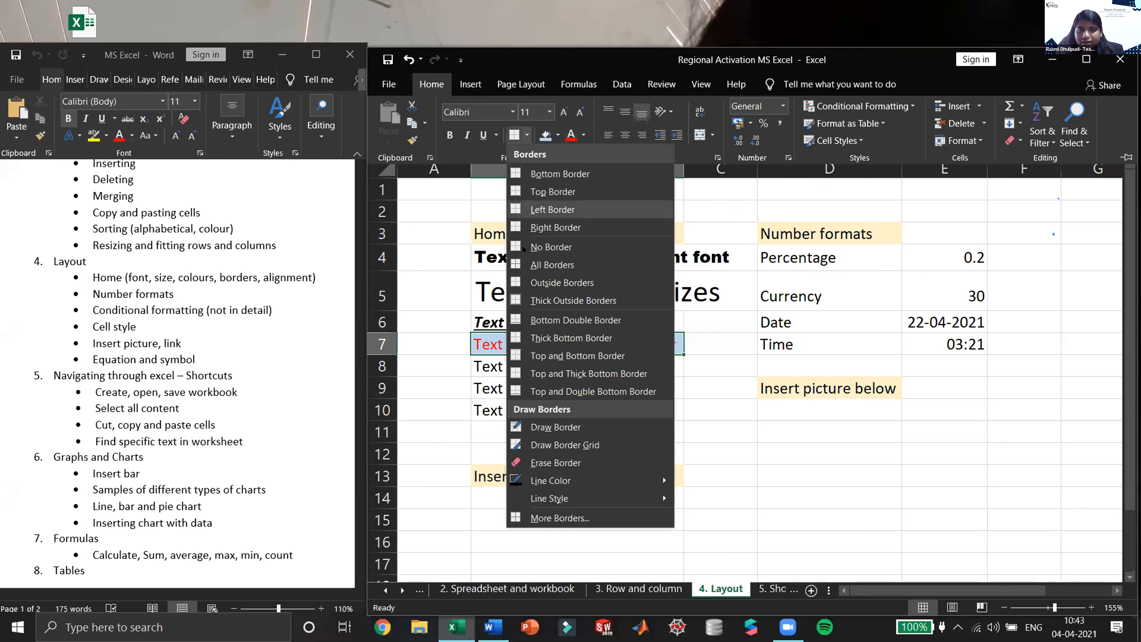
click(529, 262)
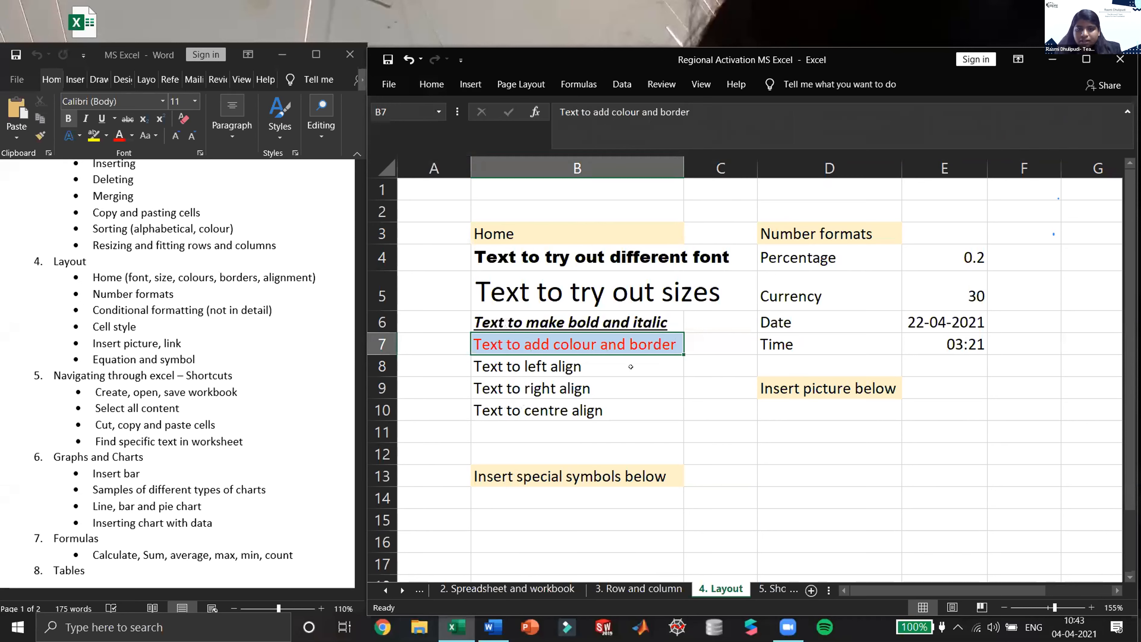
click(615, 370)
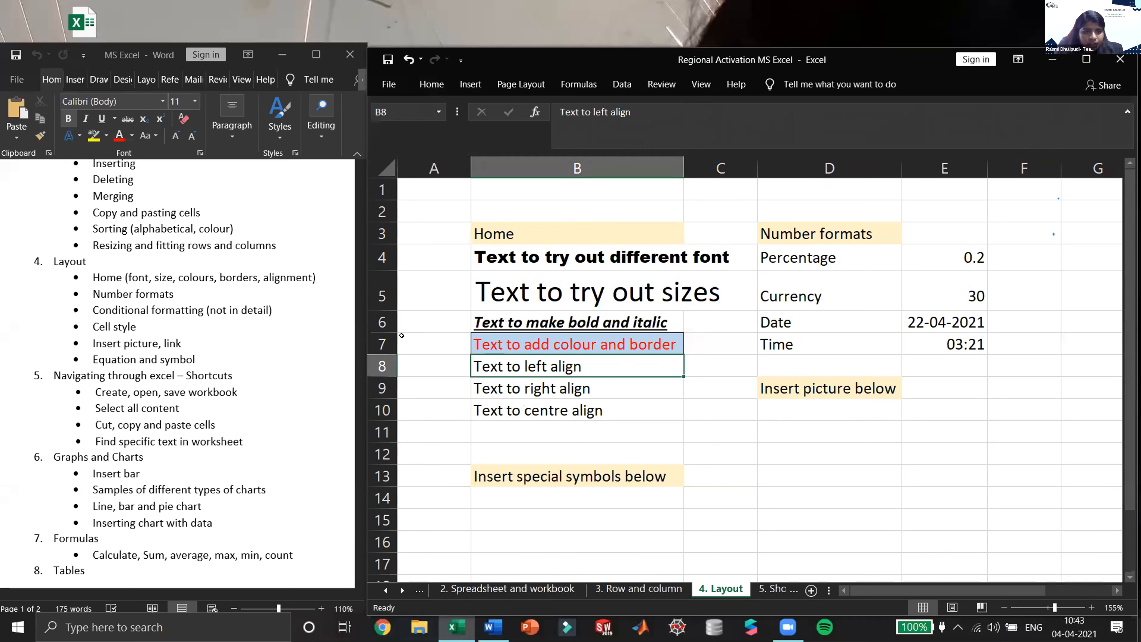
Apply the Percentage number format to the value in E4
click(945, 253)
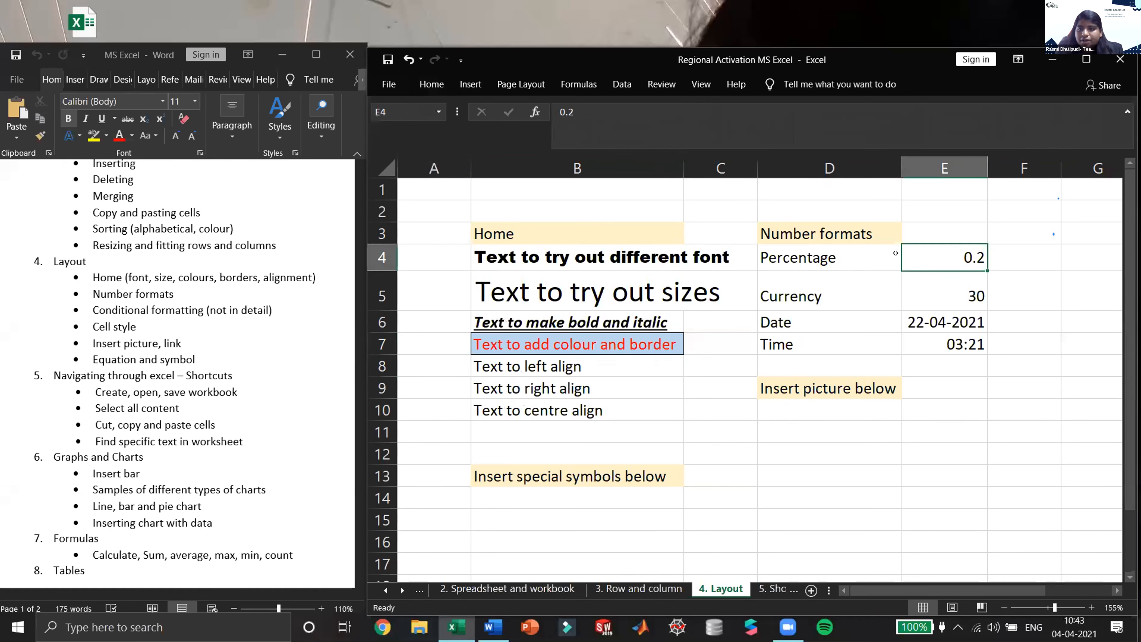
click(431, 83)
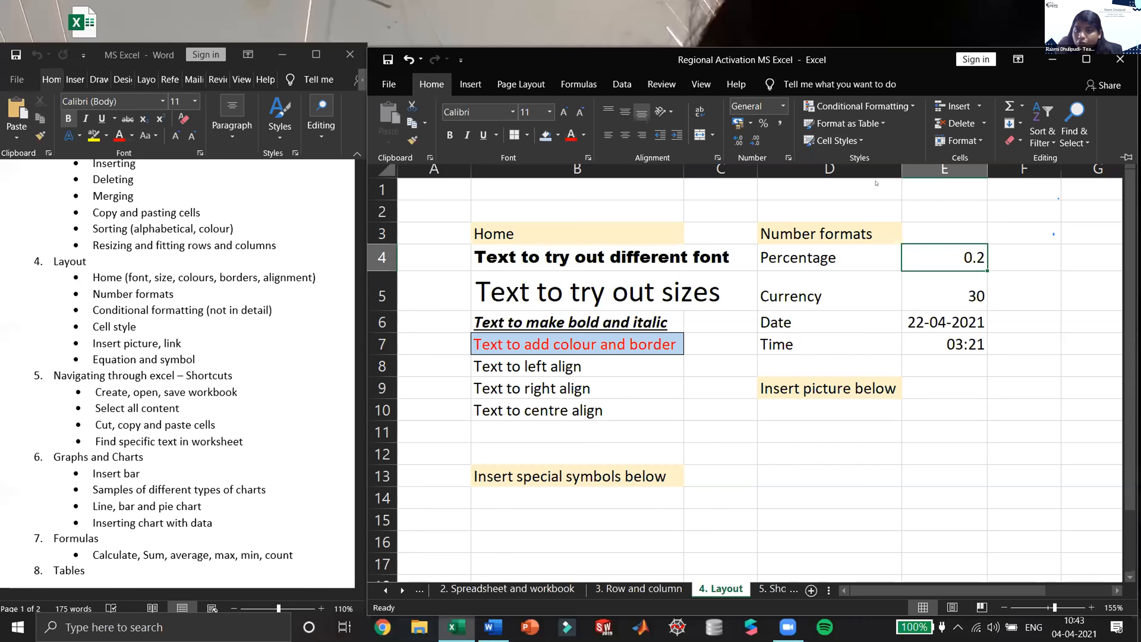
click(784, 106)
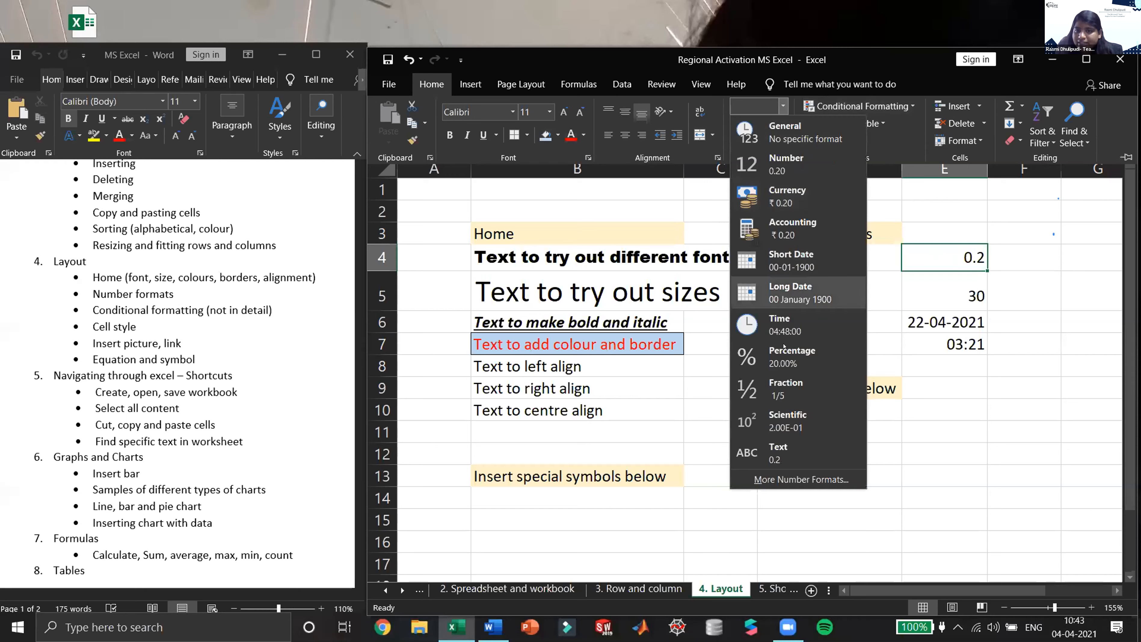
click(785, 353)
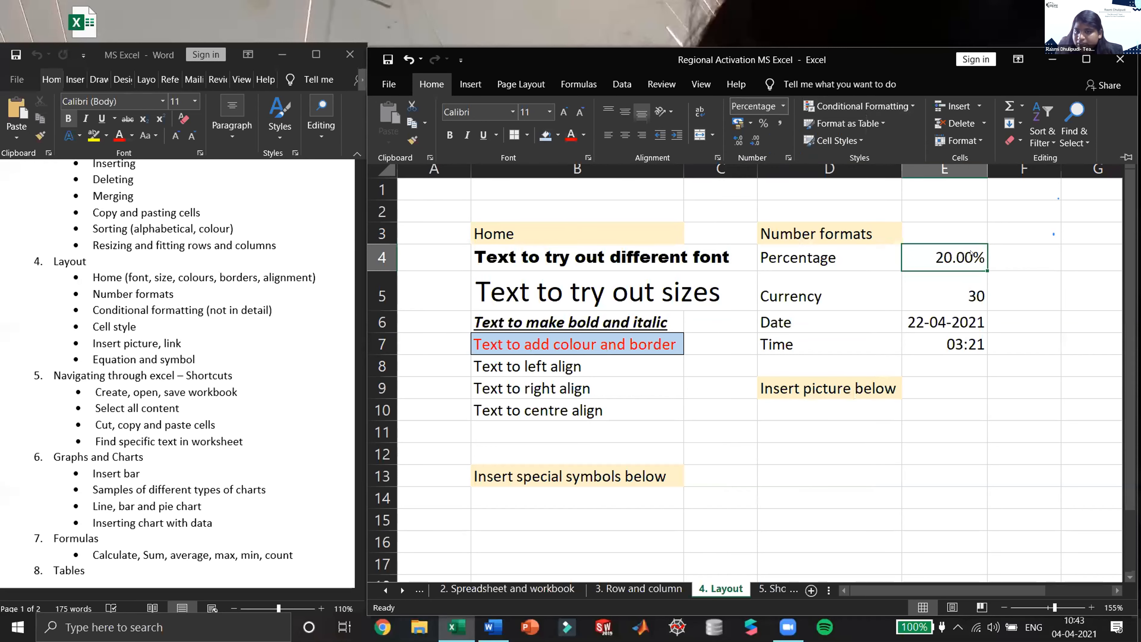
Apply the Long Date number format to the date in E6
click(953, 316)
key(Down)
key(Down)
key(Down)
key(Up)
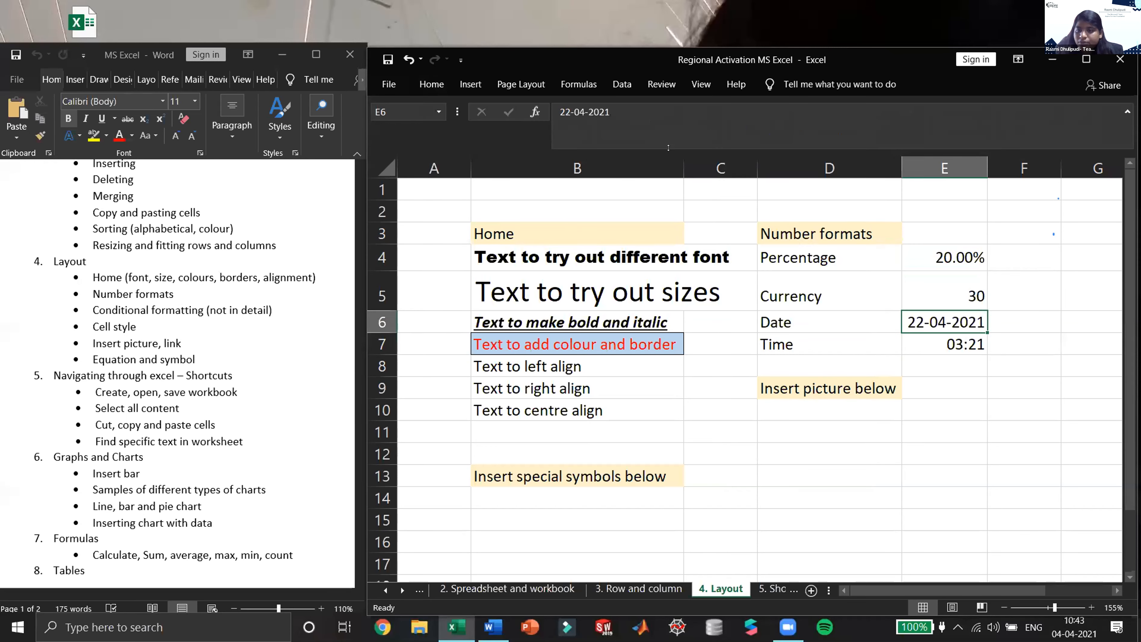
click(432, 84)
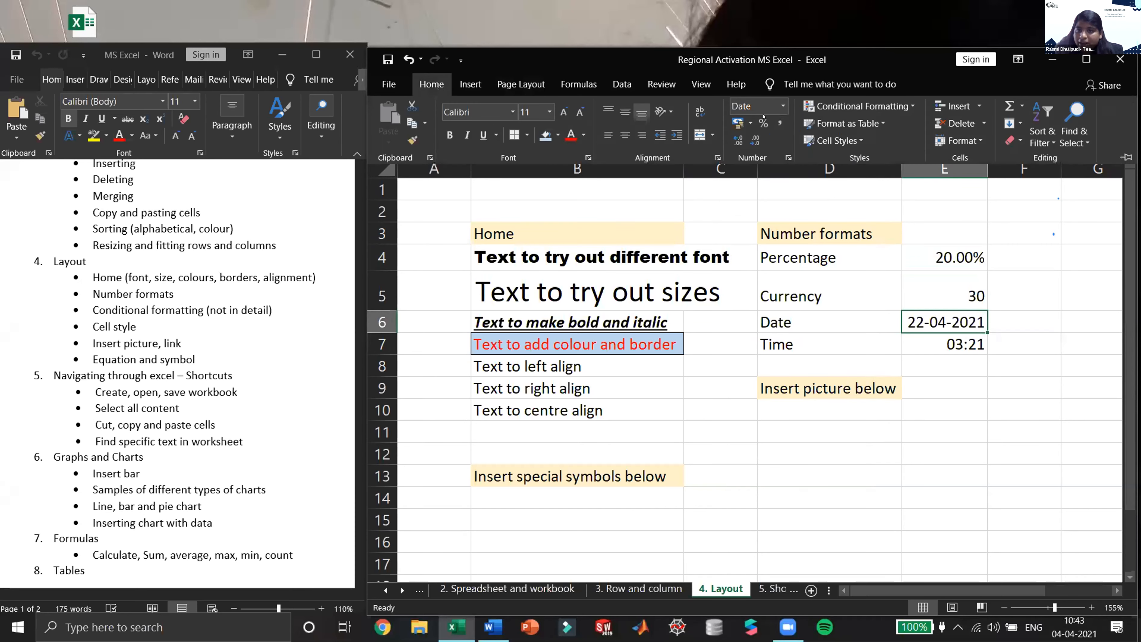
click(782, 106)
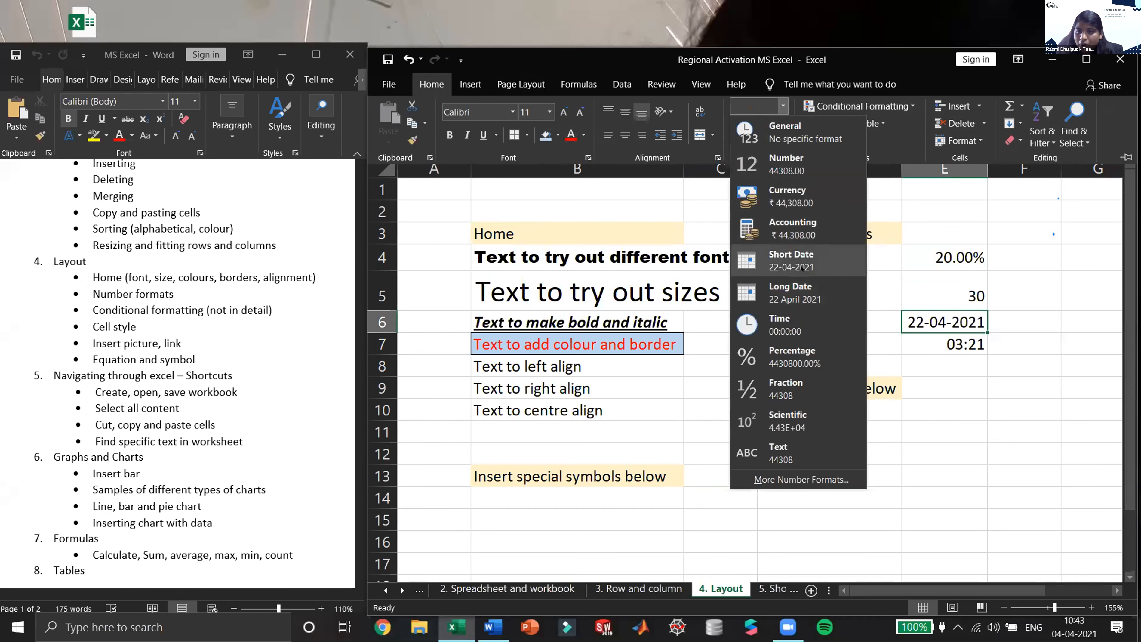
key(Return)
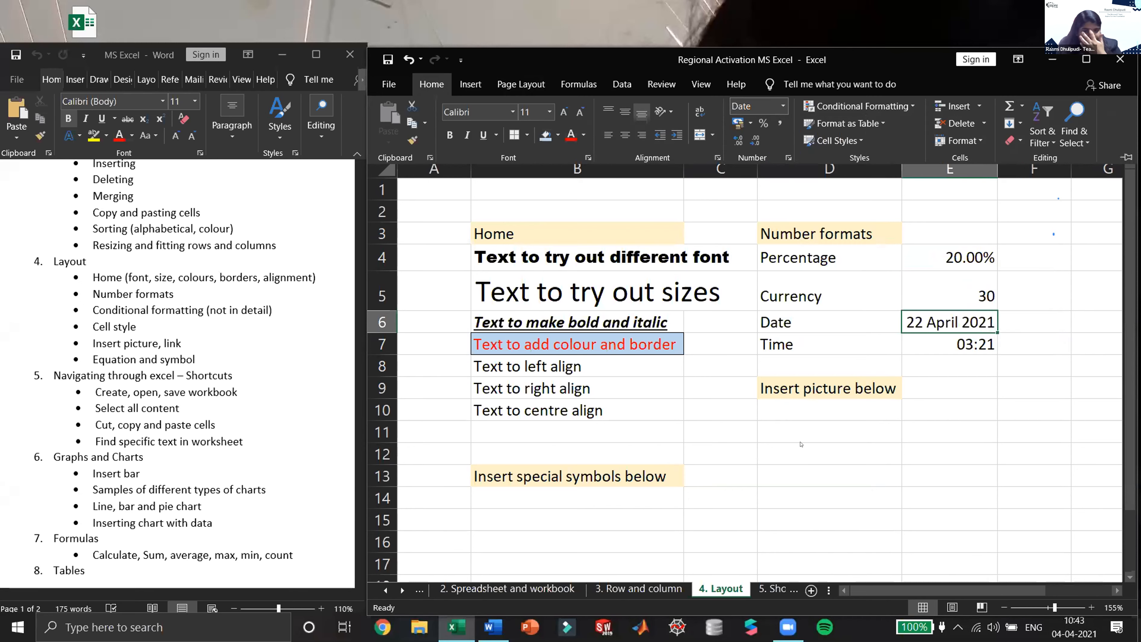
Insert the Sample insert picture from the Desktop folder at cell D10 of the 4. Layout sheet
click(794, 405)
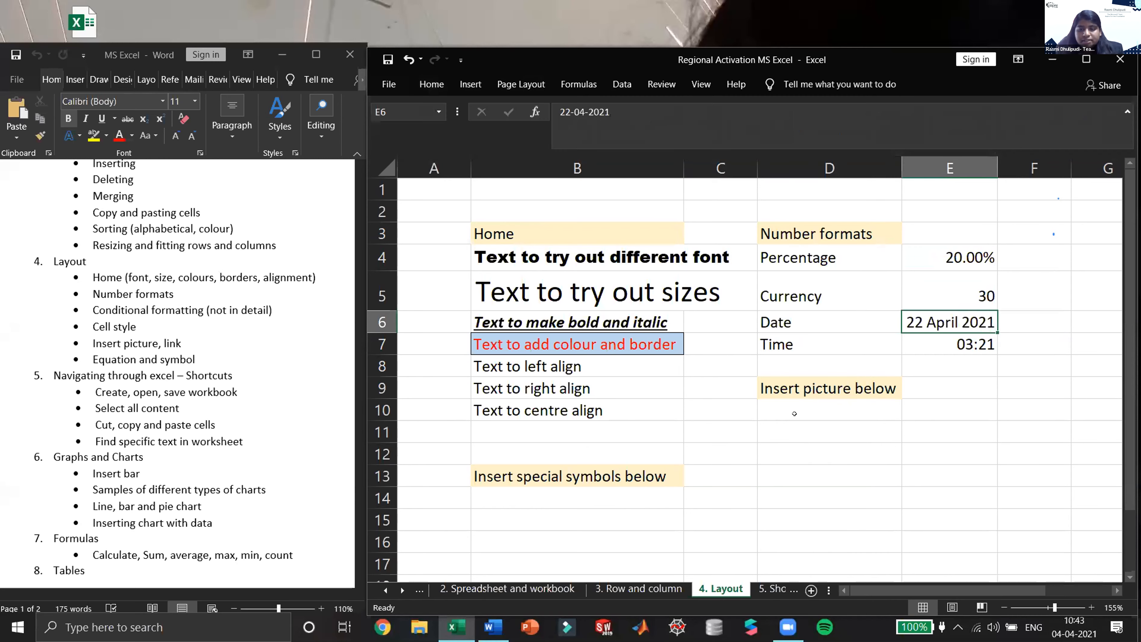
click(795, 410)
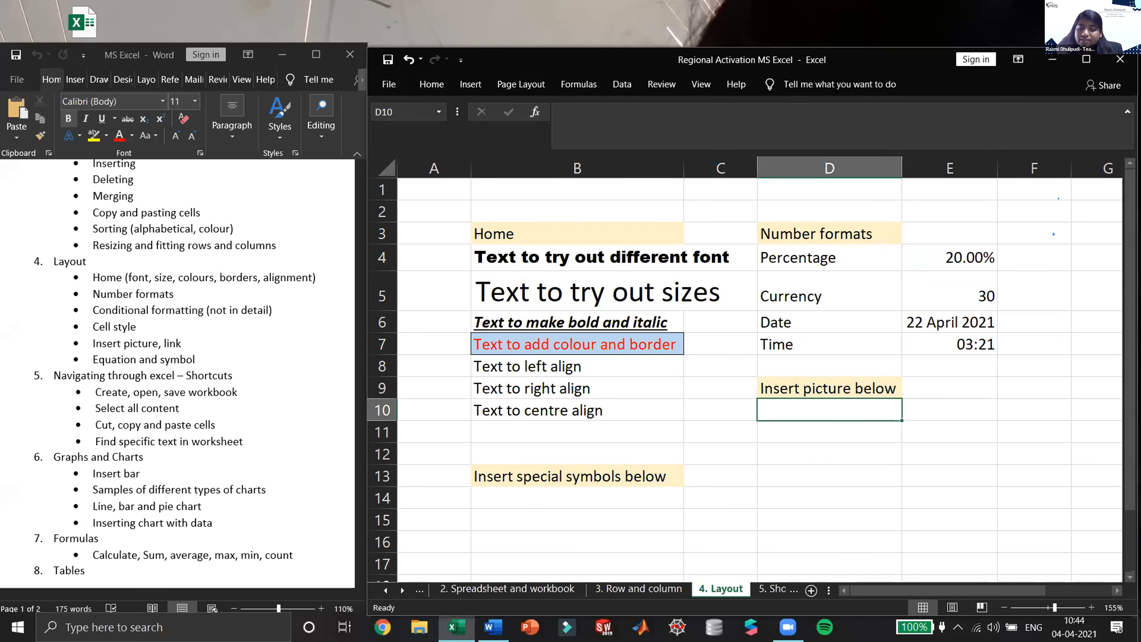
click(507, 589)
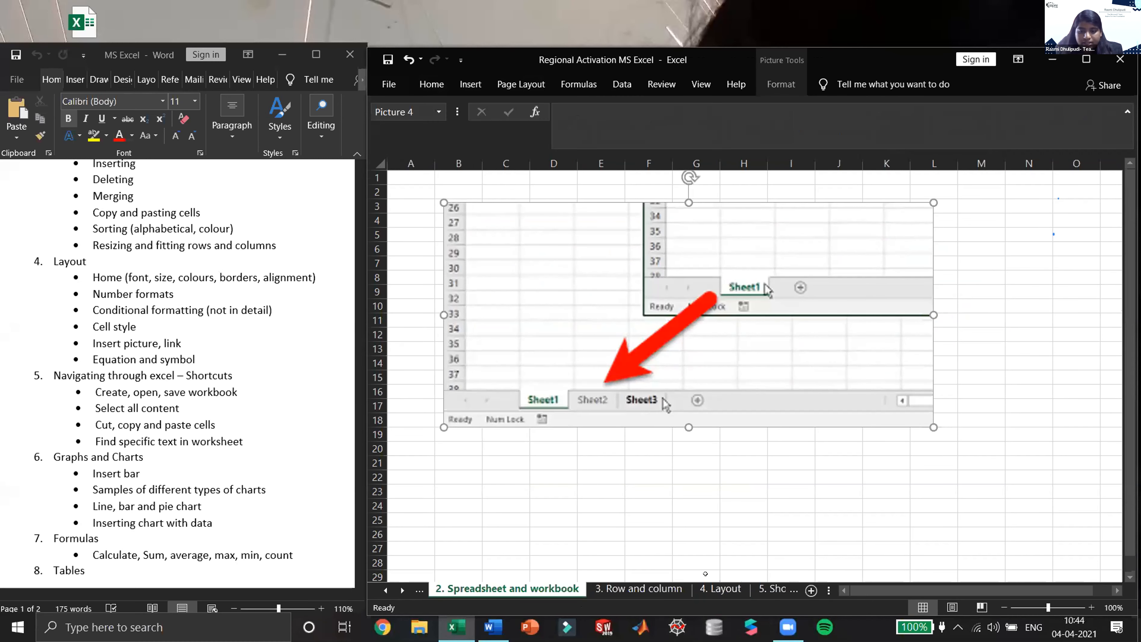
click(720, 589)
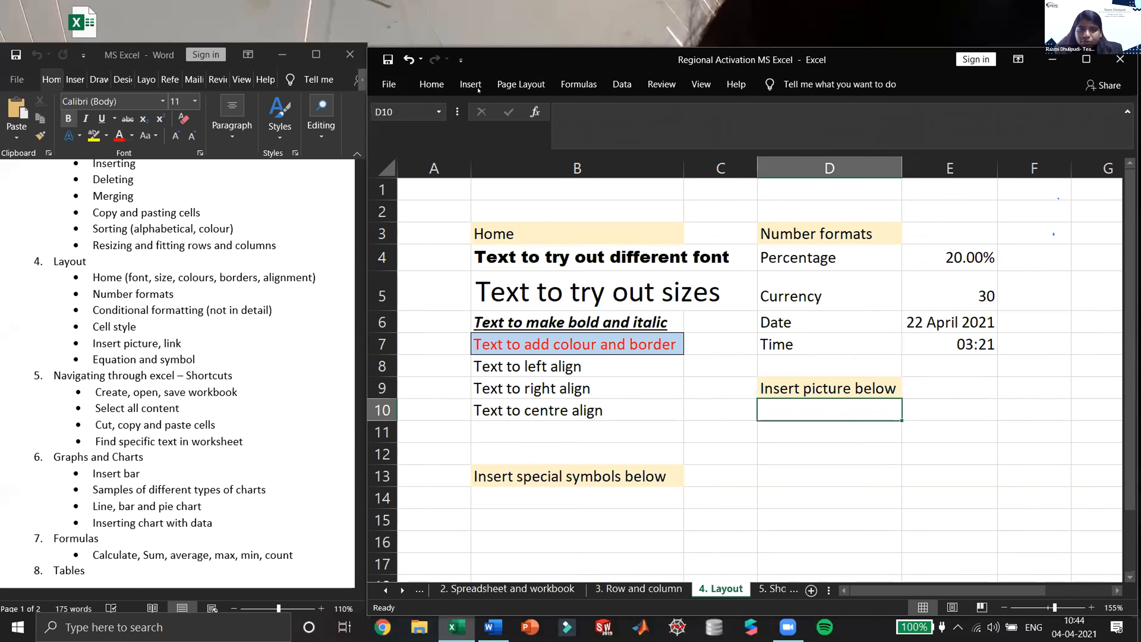
click(479, 86)
click(545, 121)
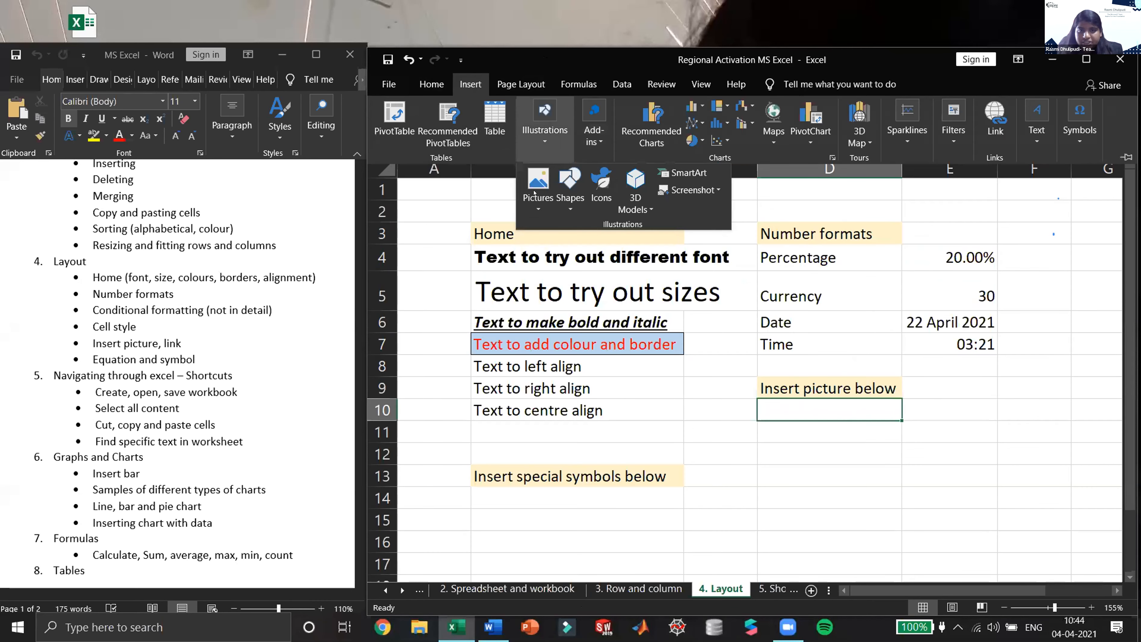
click(538, 189)
click(560, 245)
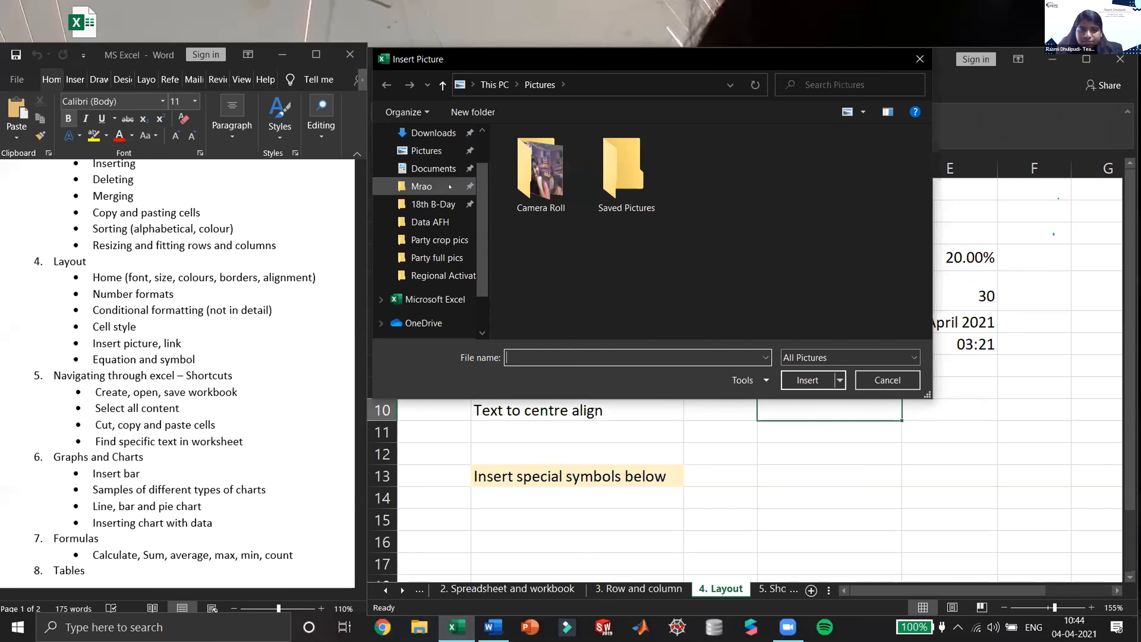
scroll(449, 186, up, 1)
click(428, 162)
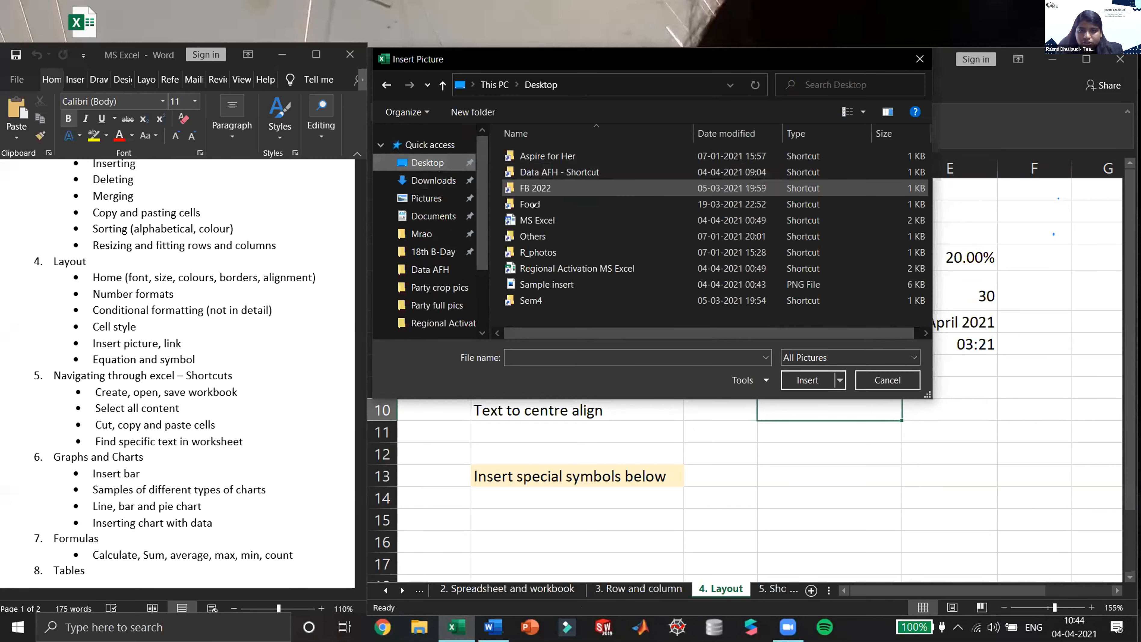
double_click(547, 284)
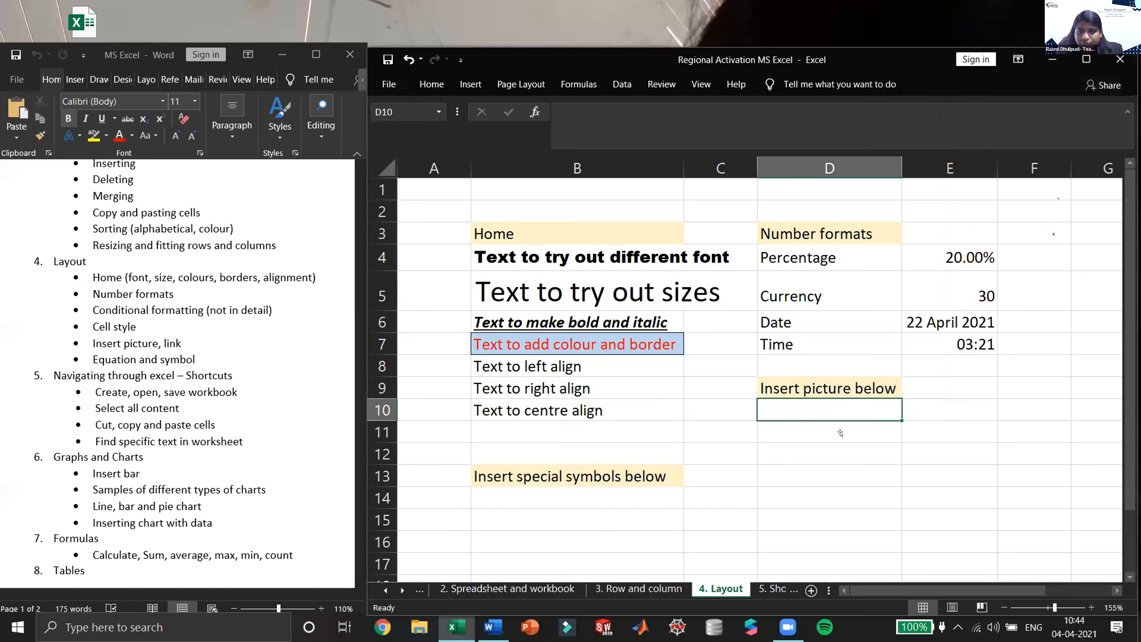
Crop the inserted Appointments picture along its right edge to remove most of its column B
right_click(957, 395)
click(1005, 432)
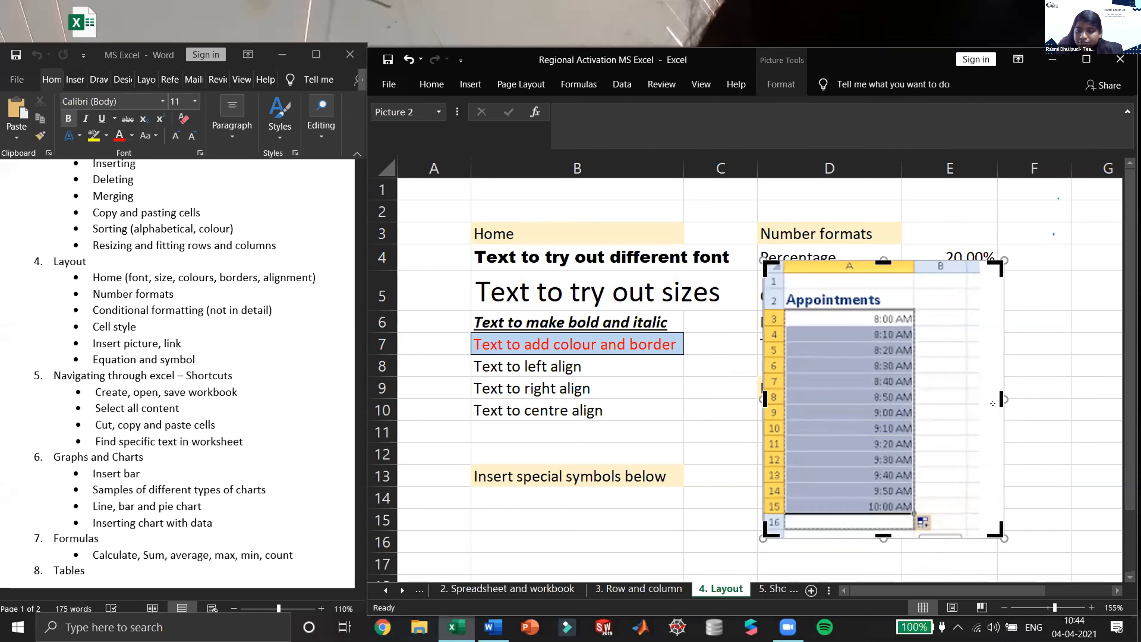
drag(994, 396, 938, 395)
click(1033, 387)
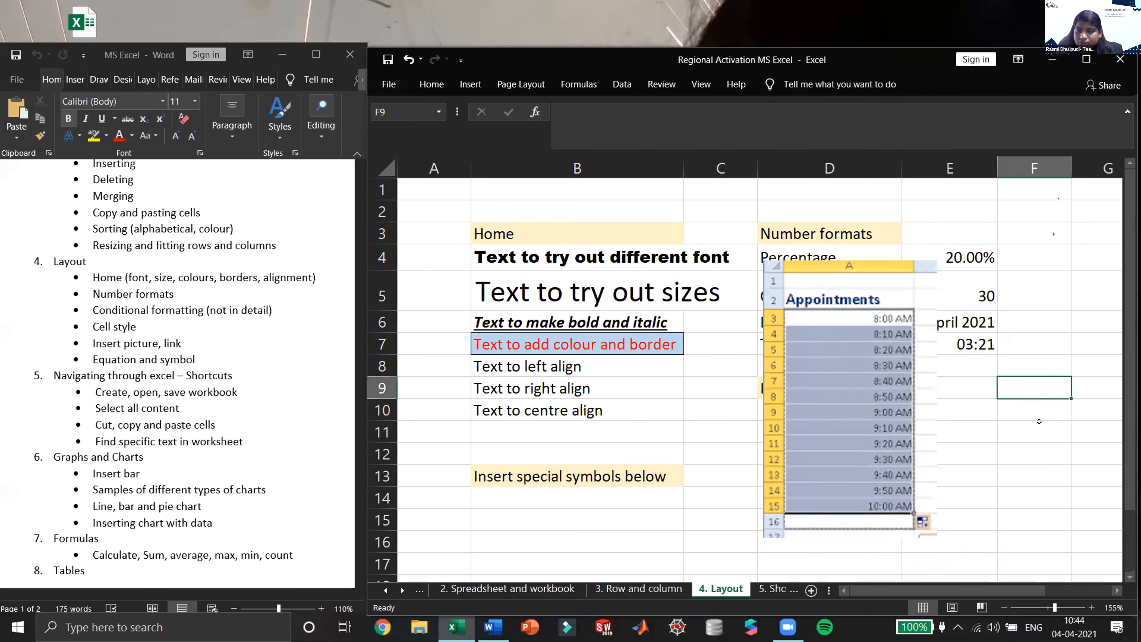
Shrink the Appointments picture and place it directly under the "Insert picture below" heading, starting at row 10
click(888, 404)
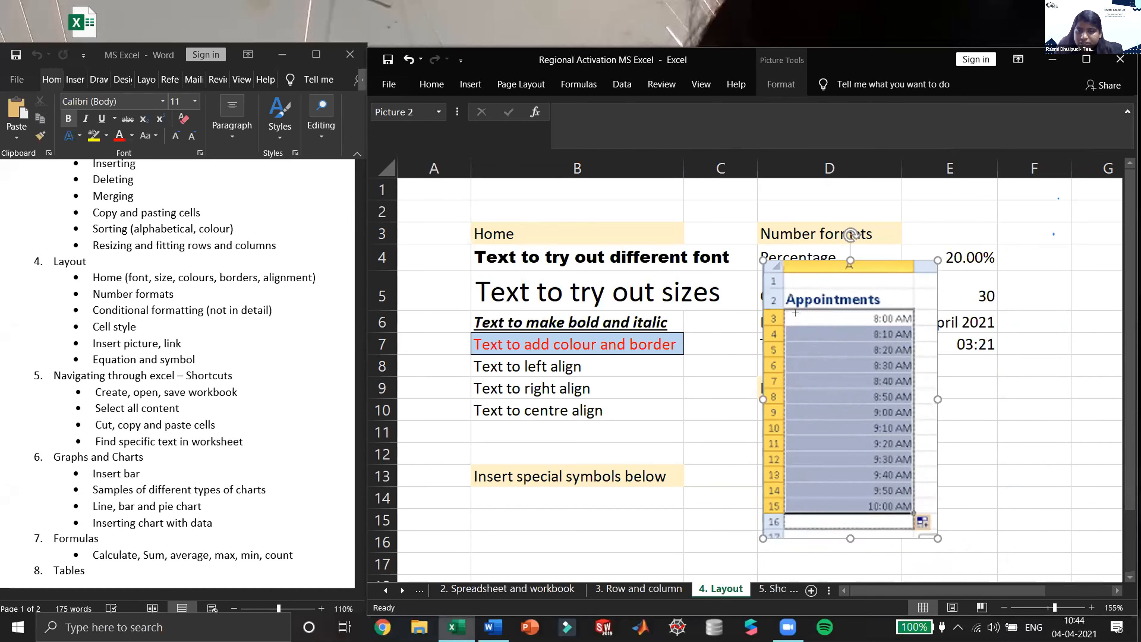
drag(765, 261, 825, 359)
drag(862, 425, 807, 474)
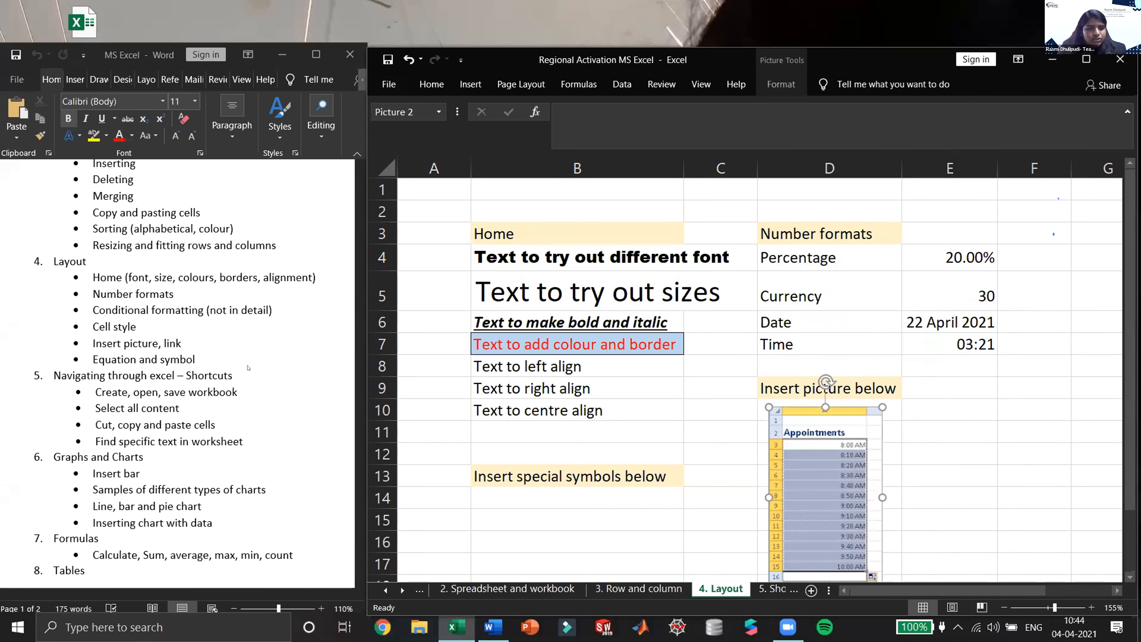
View the built-in equations and insert the North West Arrow symbol into B14 below the "Insert special symbols below" heading
click(545, 488)
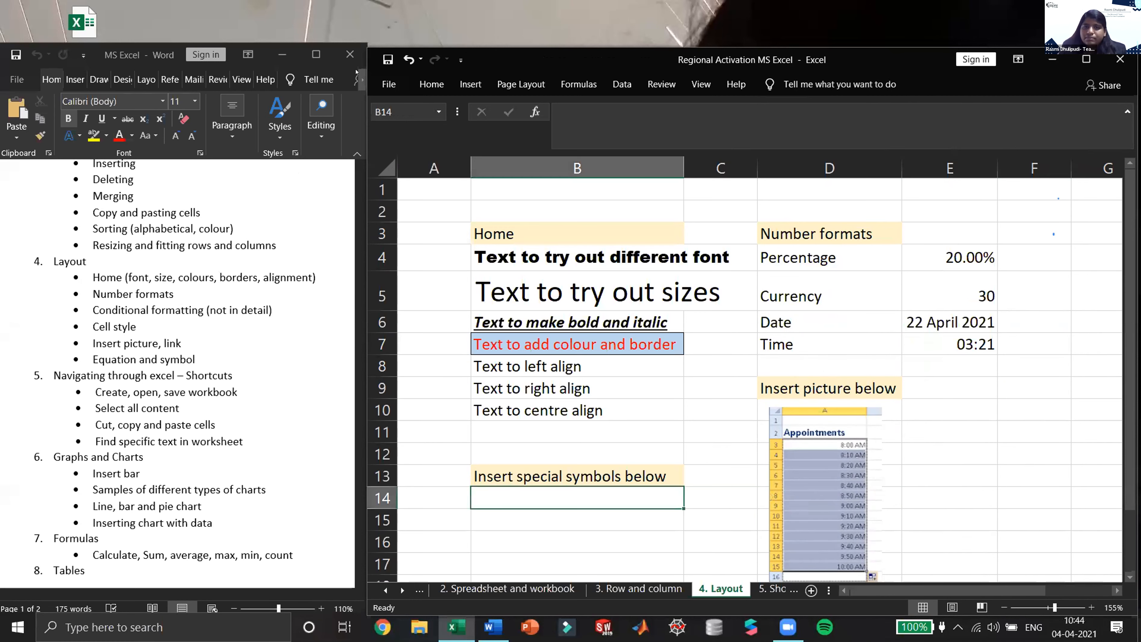
click(431, 84)
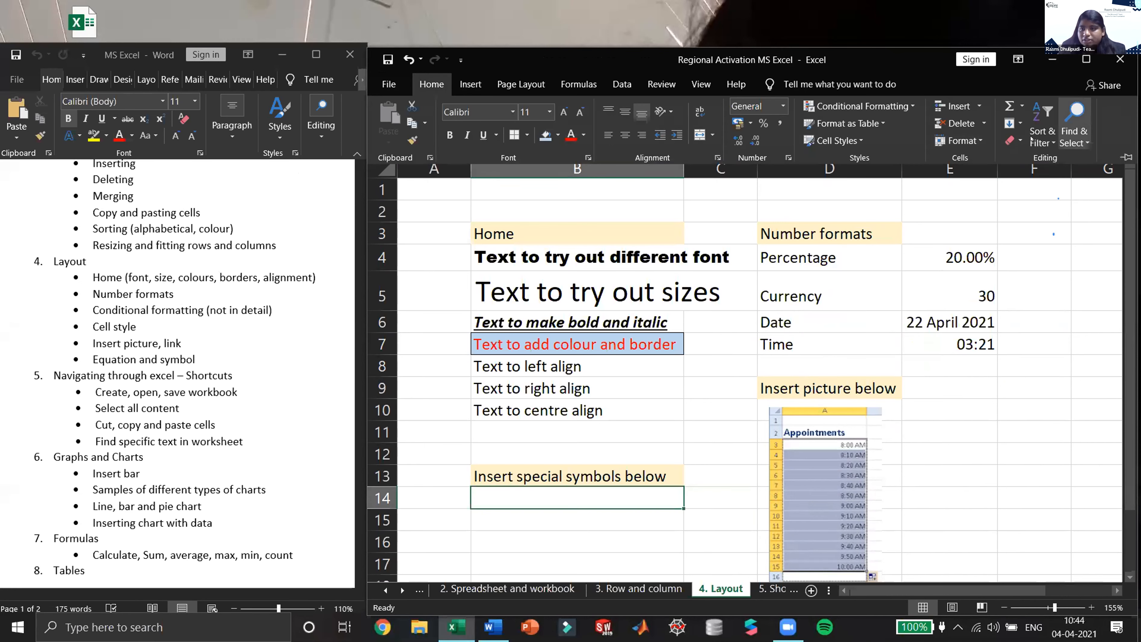
click(1018, 104)
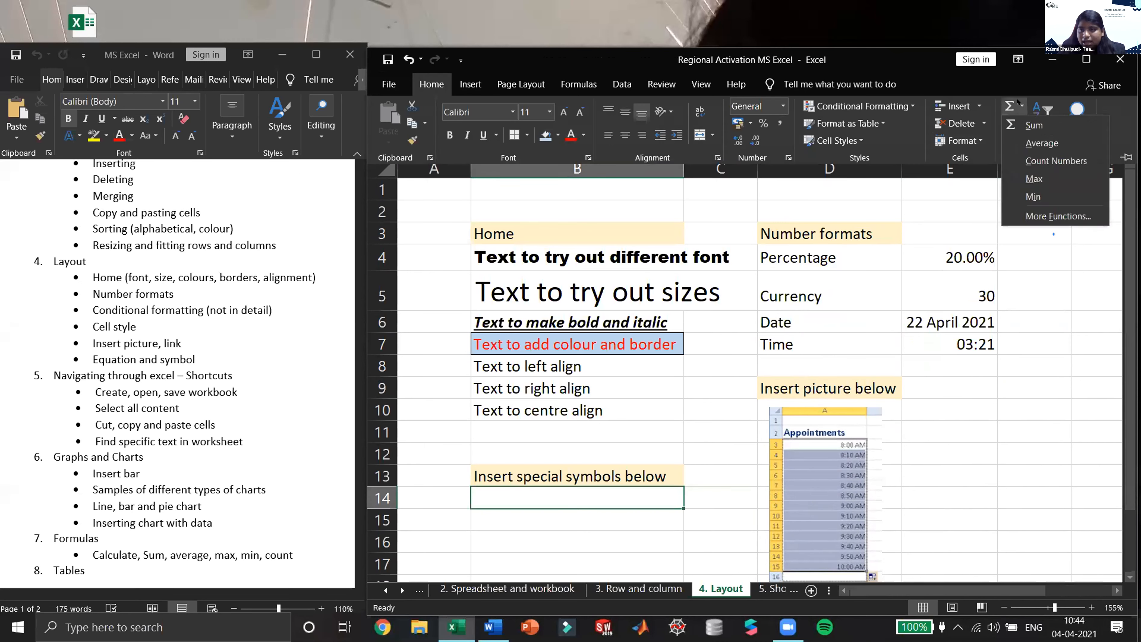
click(469, 98)
click(470, 84)
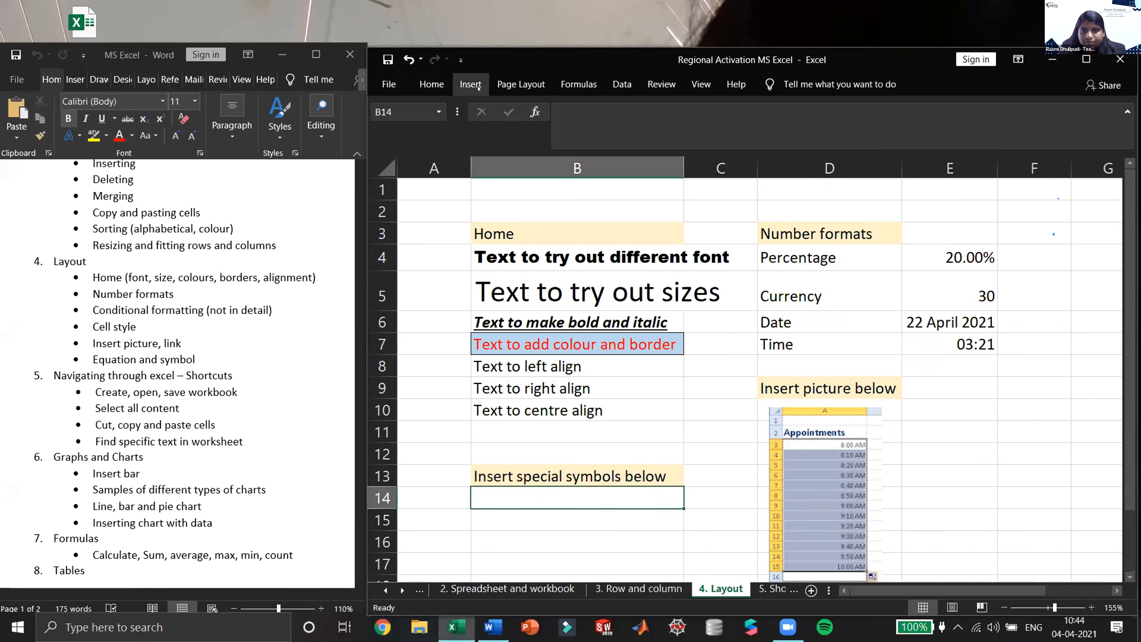
click(1080, 130)
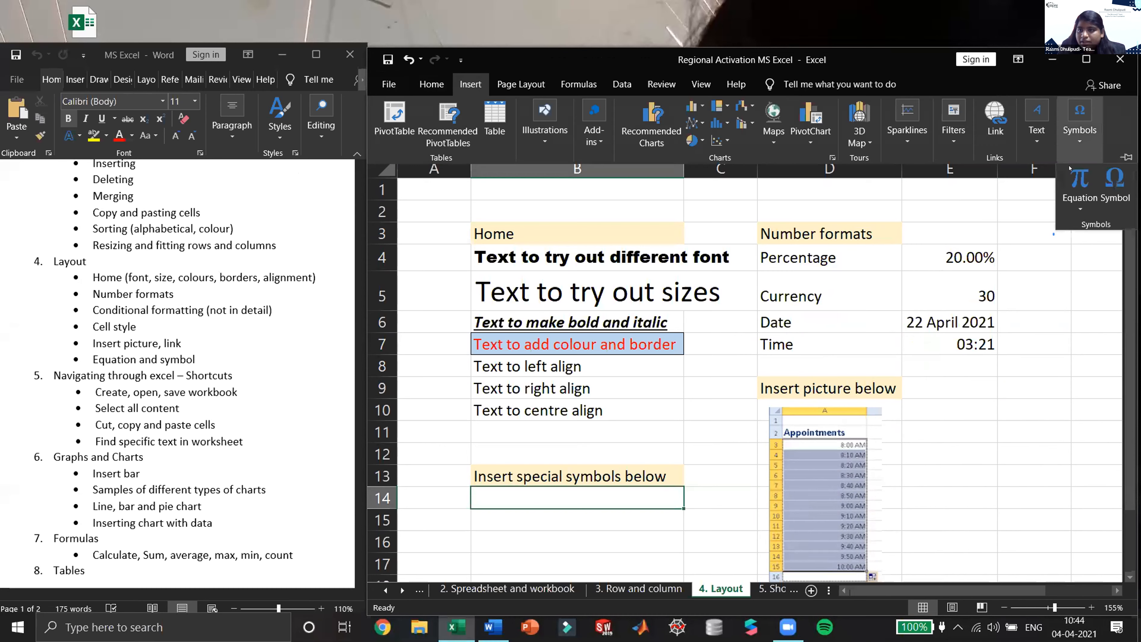
click(1080, 207)
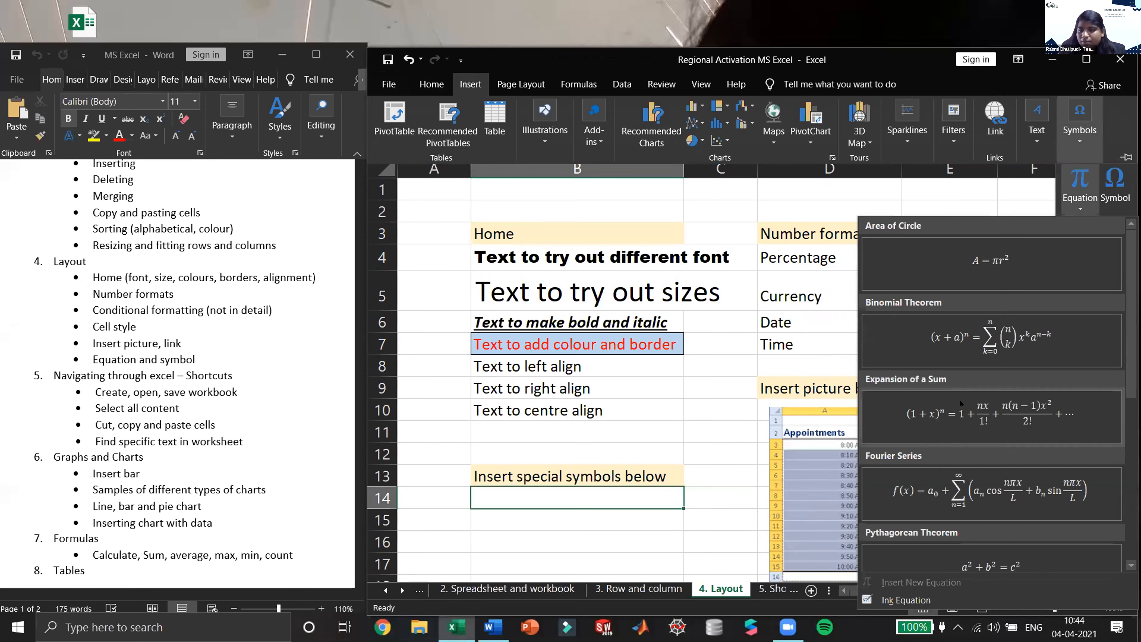
click(1115, 184)
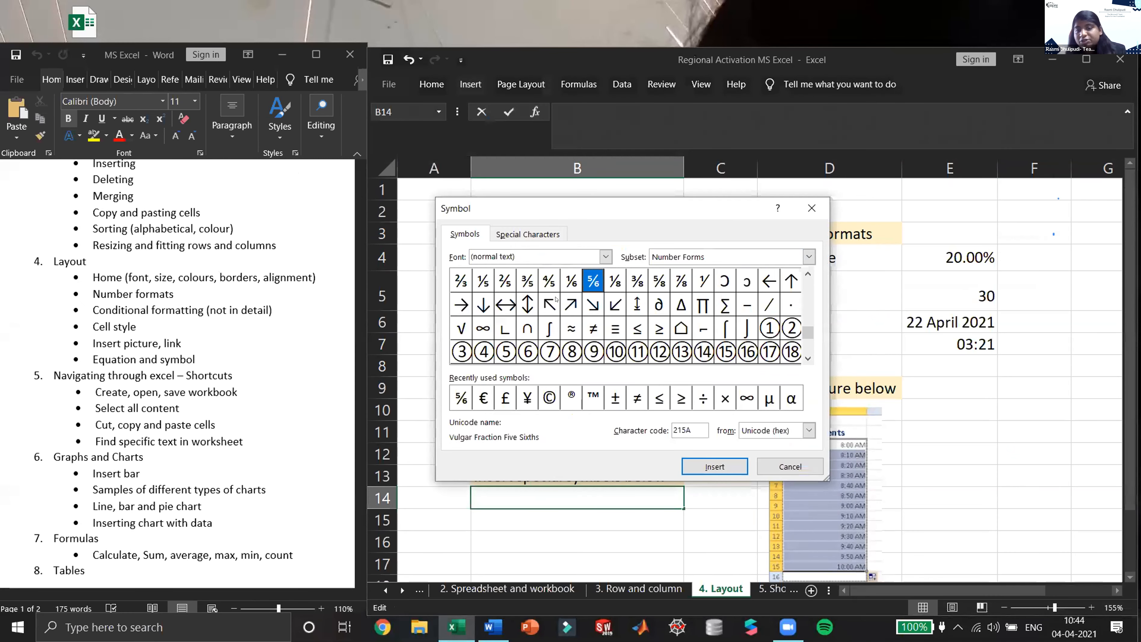
click(553, 301)
click(697, 466)
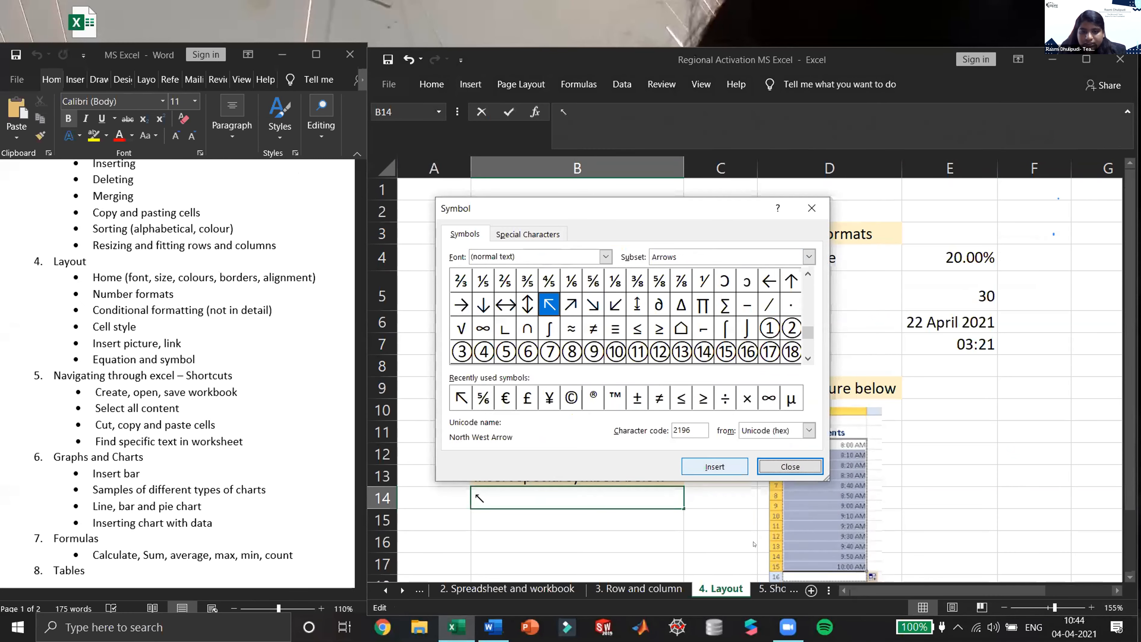
click(790, 467)
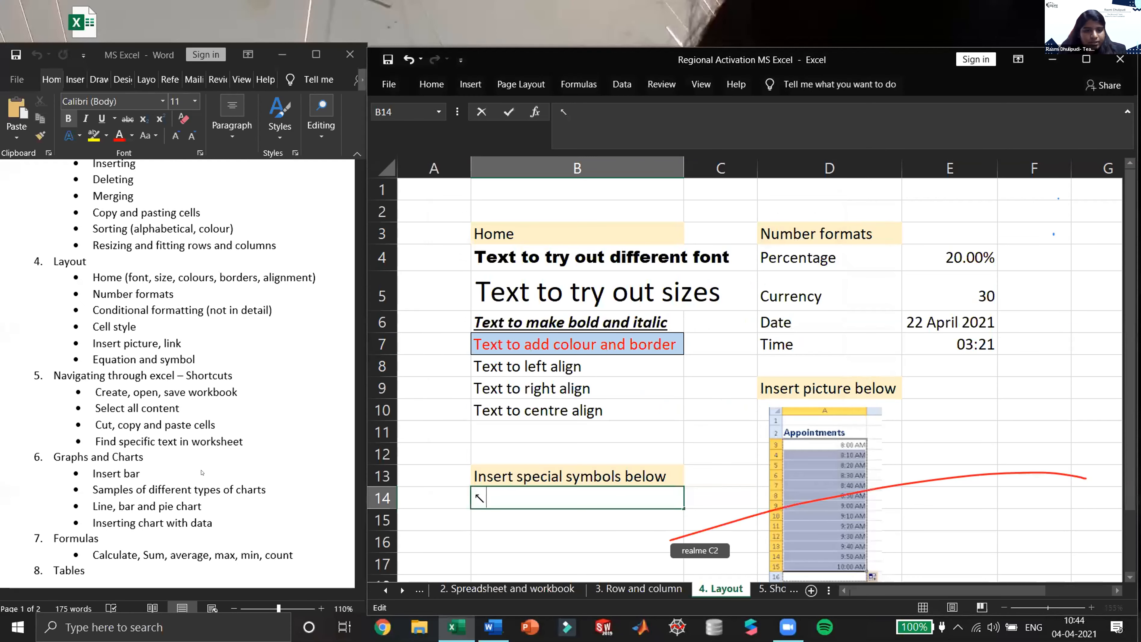
Examine the shortcuts topics in the course outline and the shortcut list and sample cells on the 5. Shortcuts sheet
scroll(145, 326, down, 2)
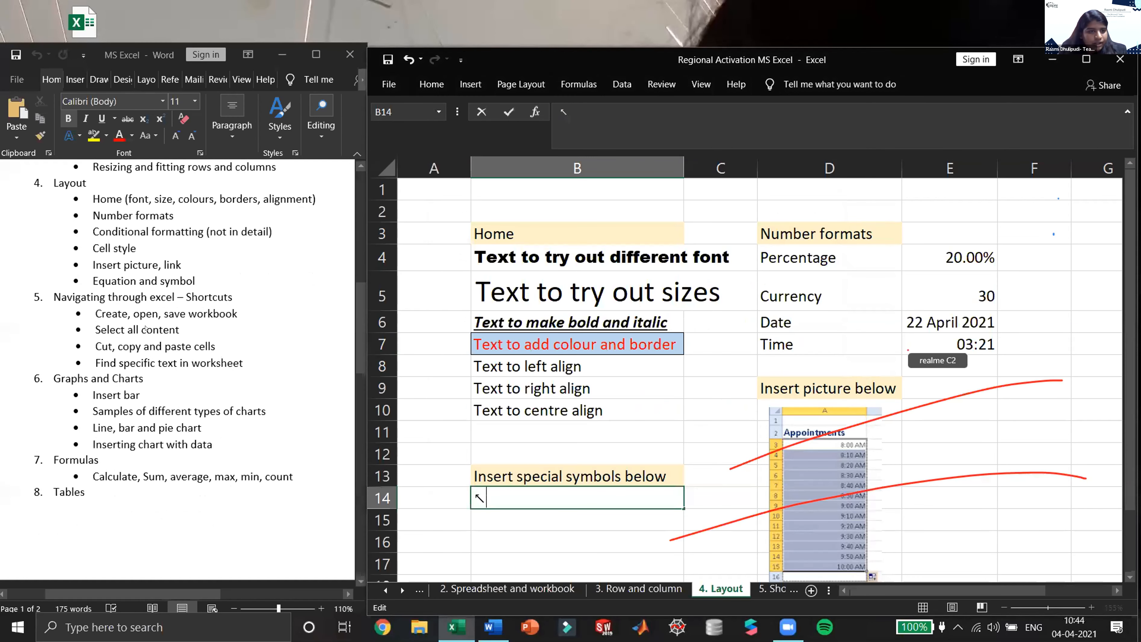
scroll(145, 264, down, 1)
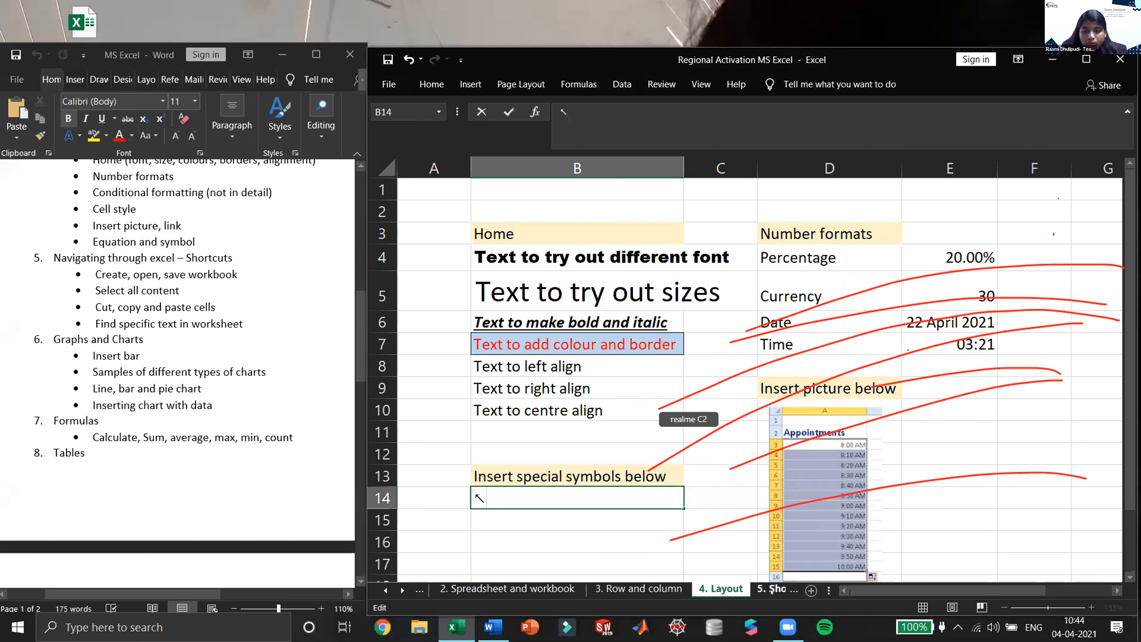
key(ctrl+Page_Down)
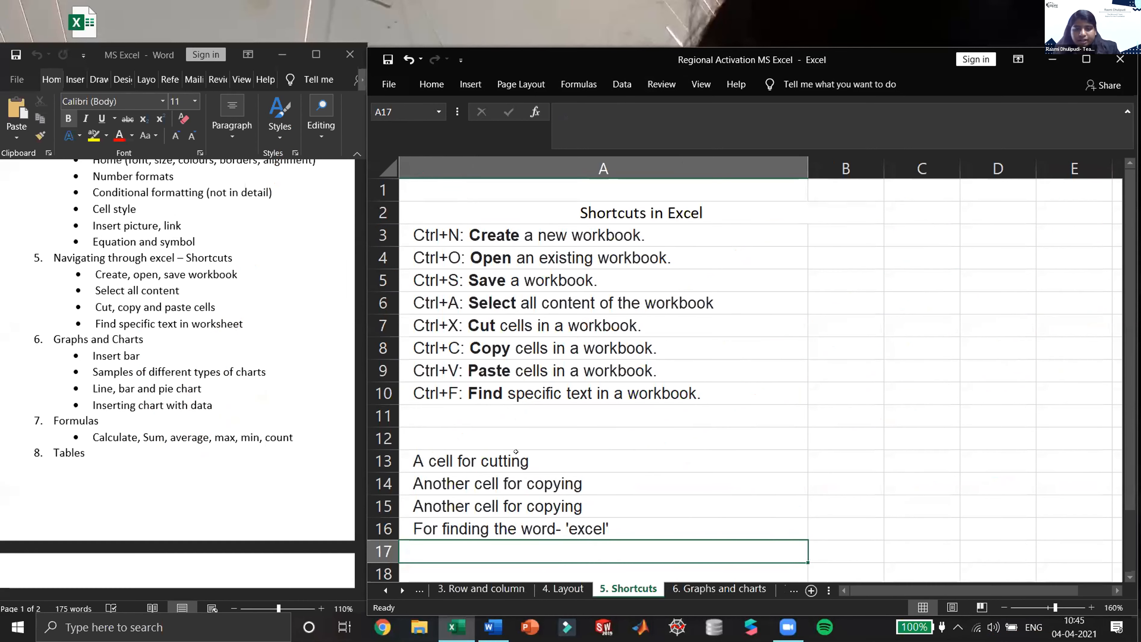
key(Up)
key(Up)
key(Up)
key(Up)
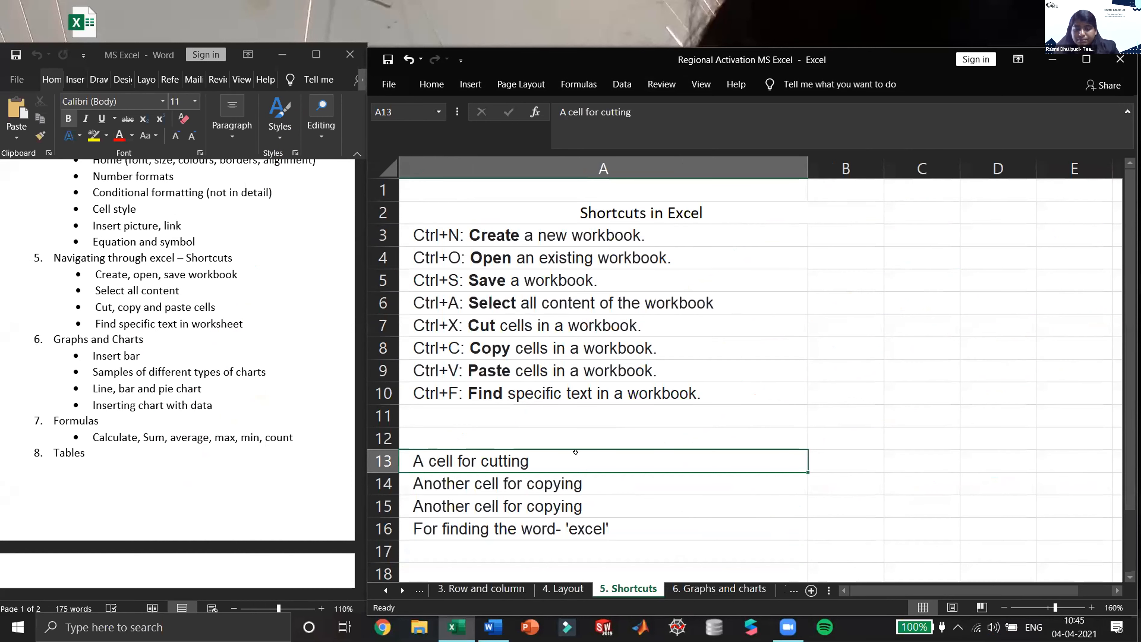
click(571, 434)
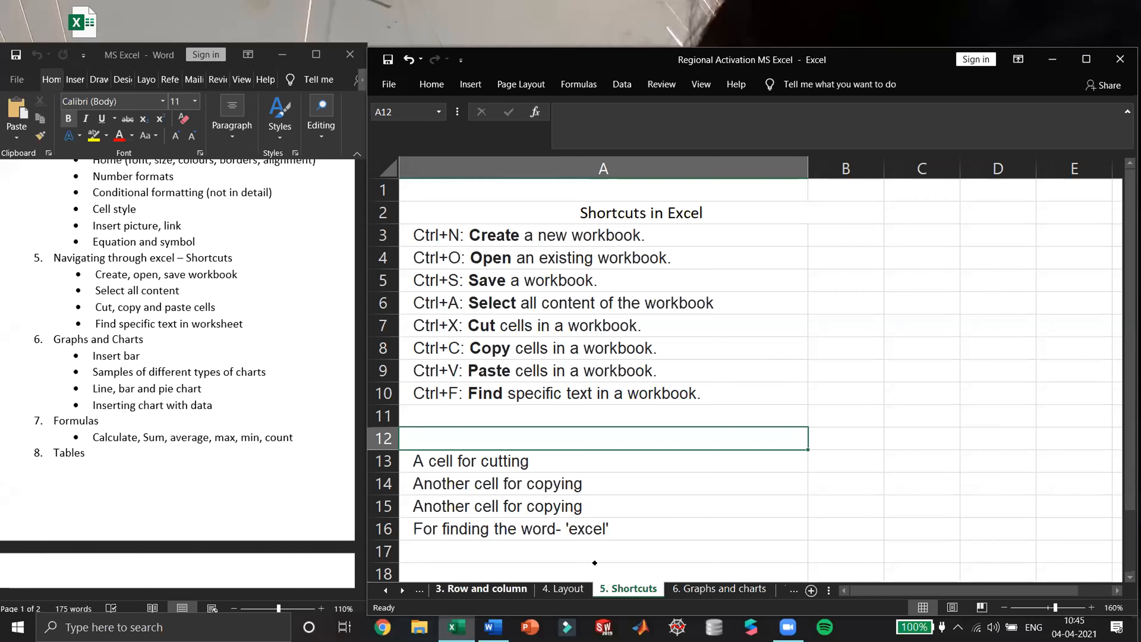
Insert the Sample insert picture from the Desktop at cell B16 on the 4. Layout sheet
click(385, 590)
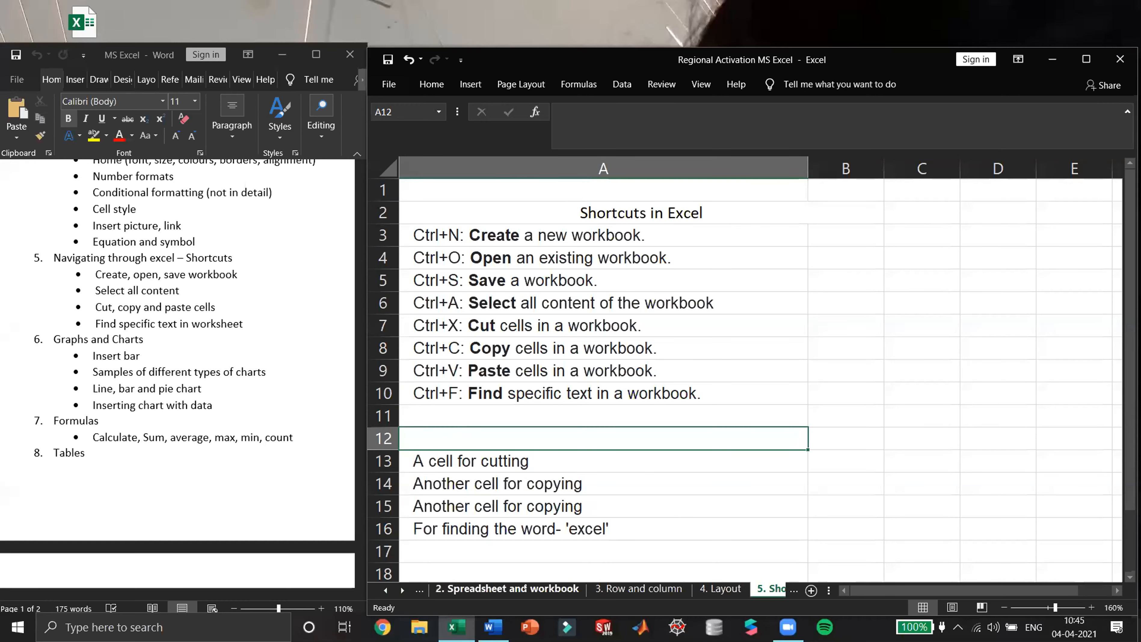
click(705, 593)
scroll(547, 348, down, 2)
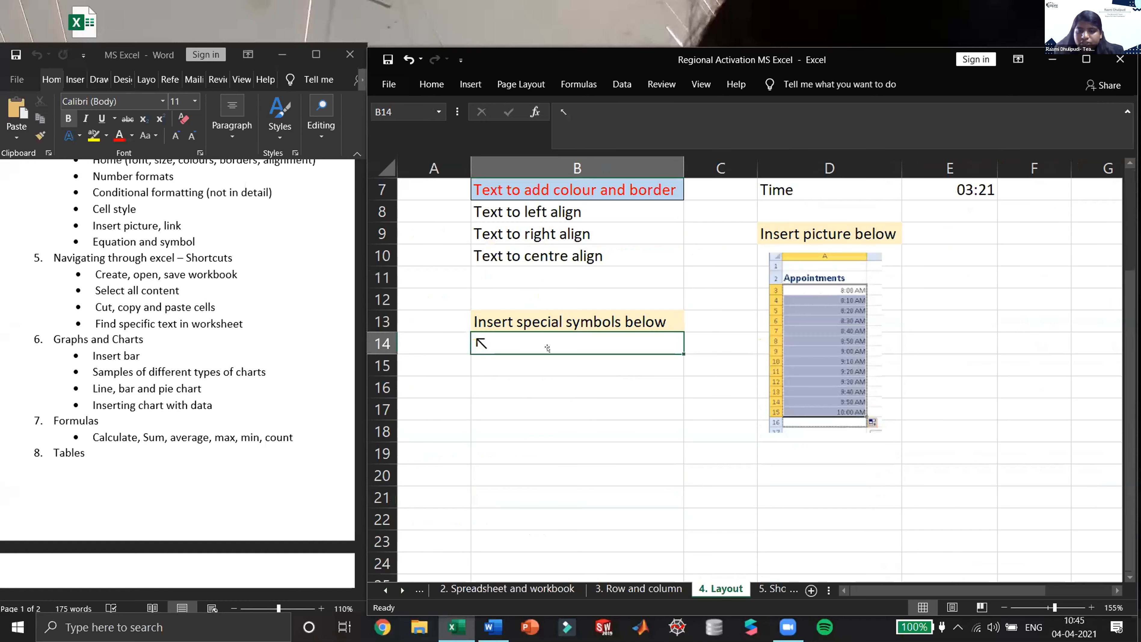
click(574, 384)
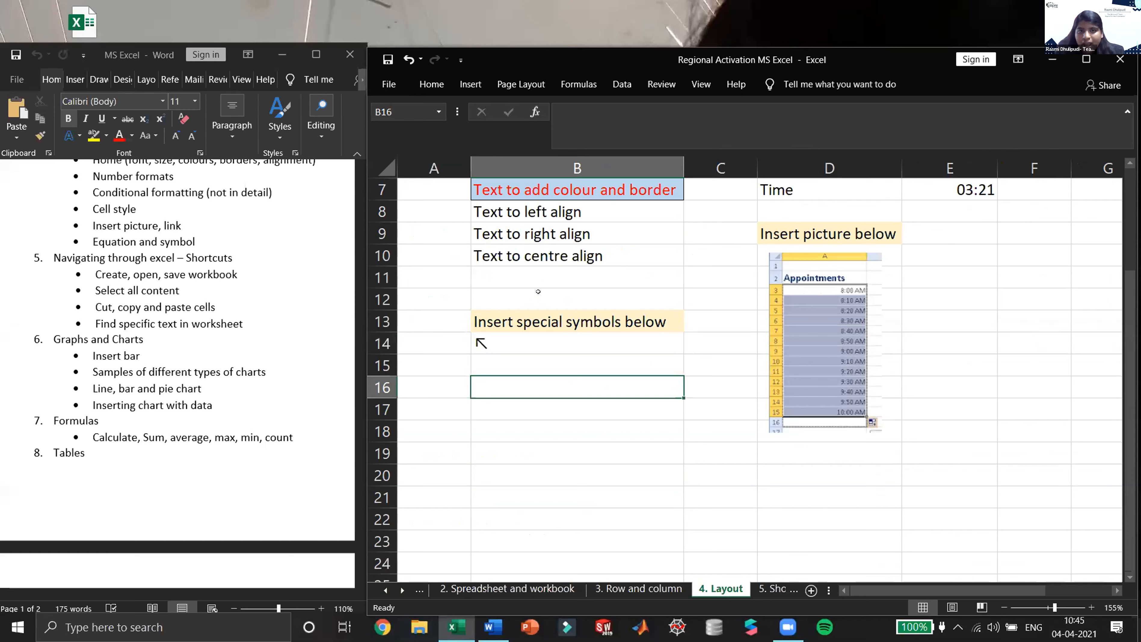
click(467, 88)
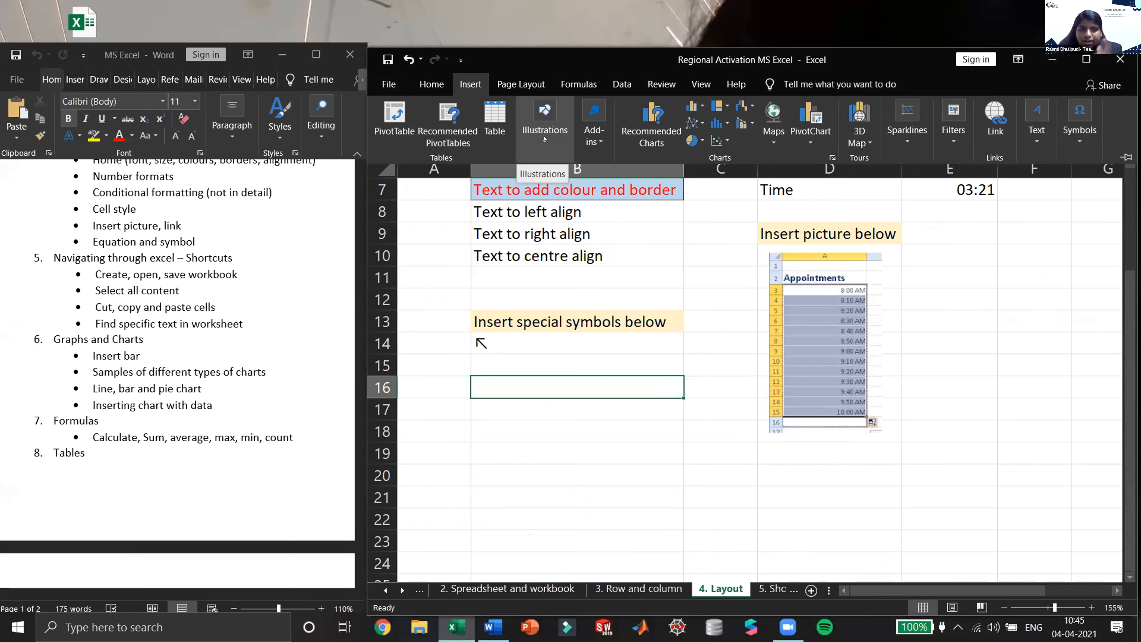
click(544, 139)
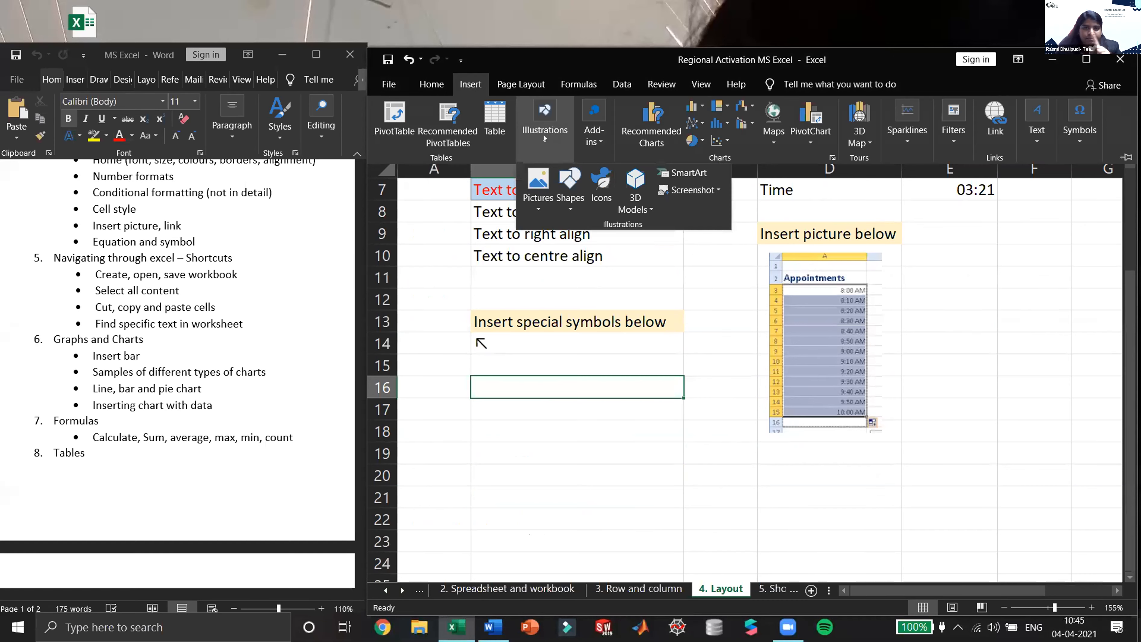
click(537, 201)
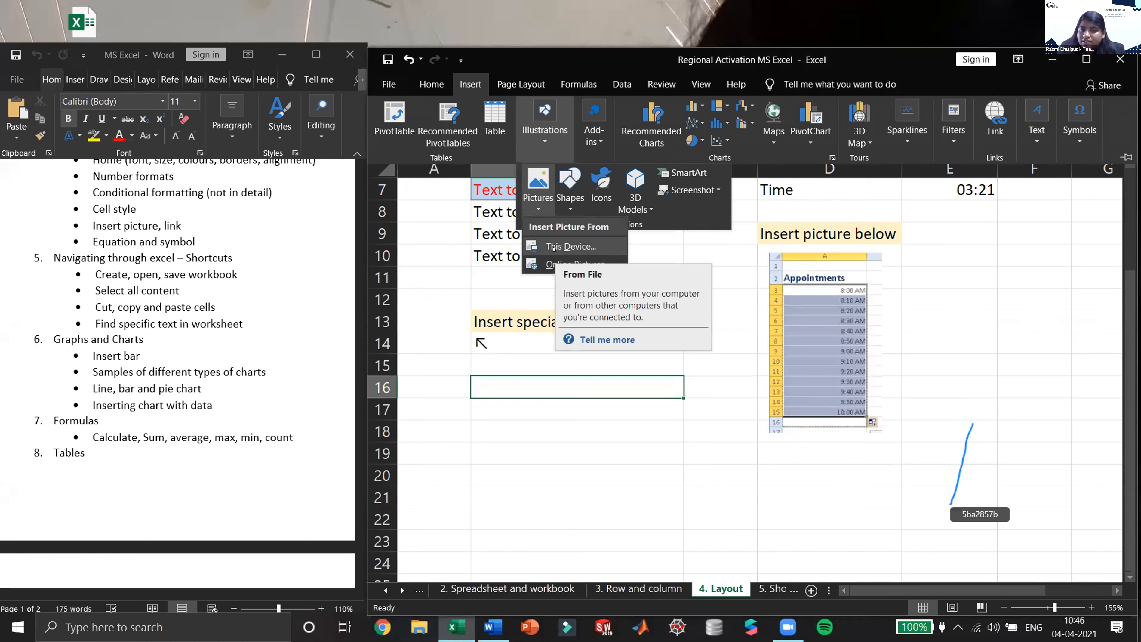
click(554, 248)
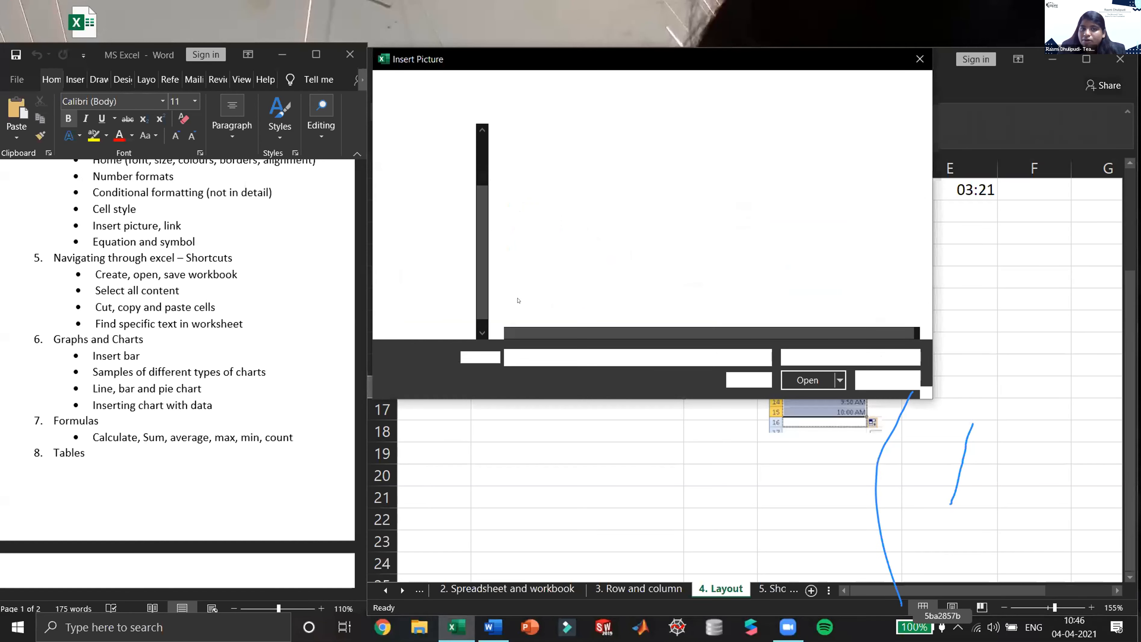
scroll(414, 197, up, 3)
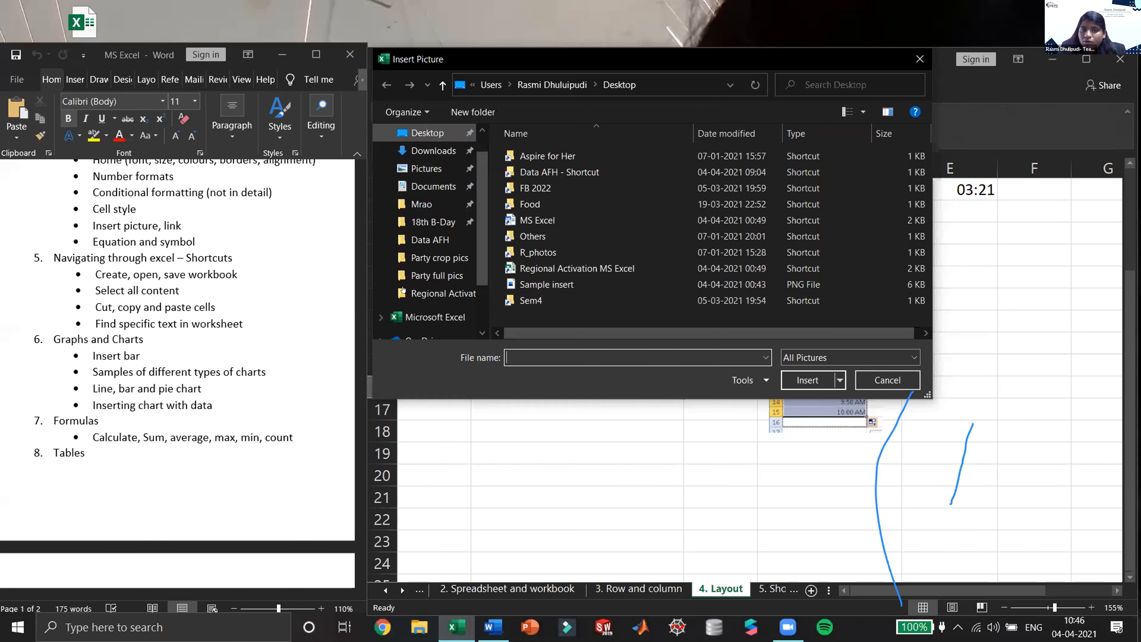
click(427, 162)
click(696, 284)
click(818, 383)
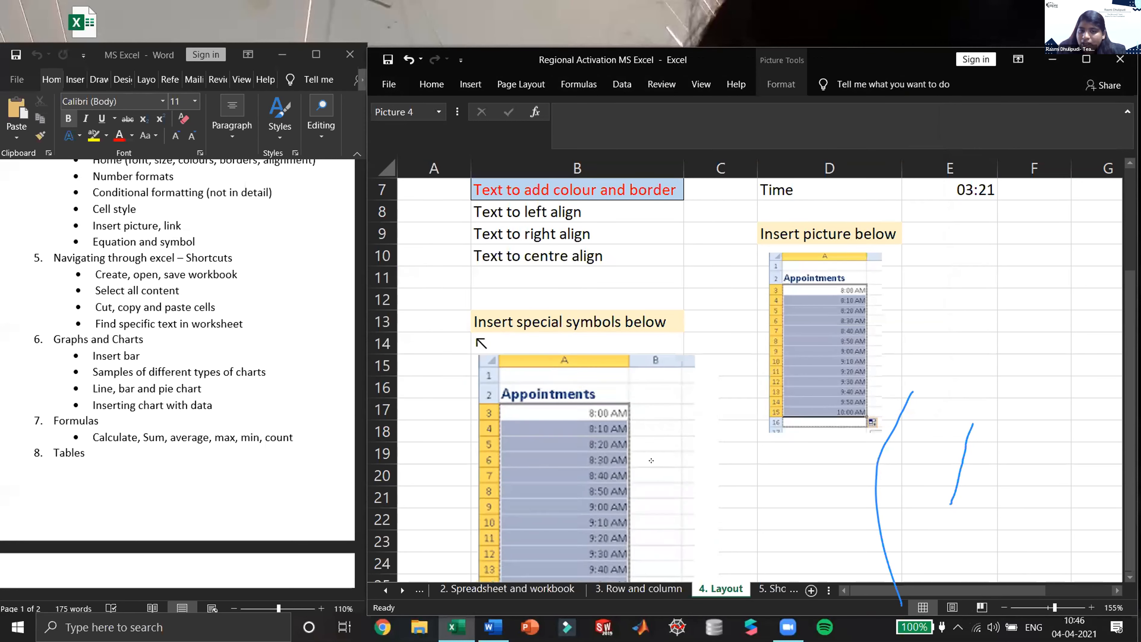
Shrink the newly inserted Appointments picture and place it in column B under the "Insert special symbols below" heading, spanning about rows 14 to 23
drag(651, 460, 643, 432)
drag(498, 364, 497, 364)
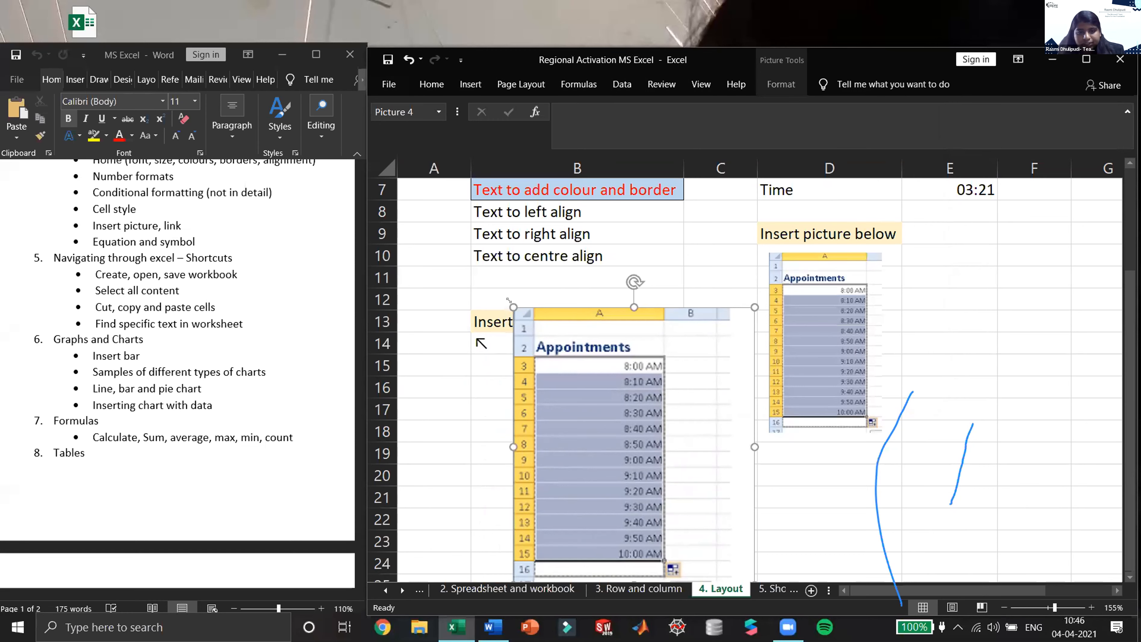
drag(513, 308, 537, 335)
drag(684, 488, 668, 463)
drag(736, 558, 680, 501)
drag(669, 444, 645, 469)
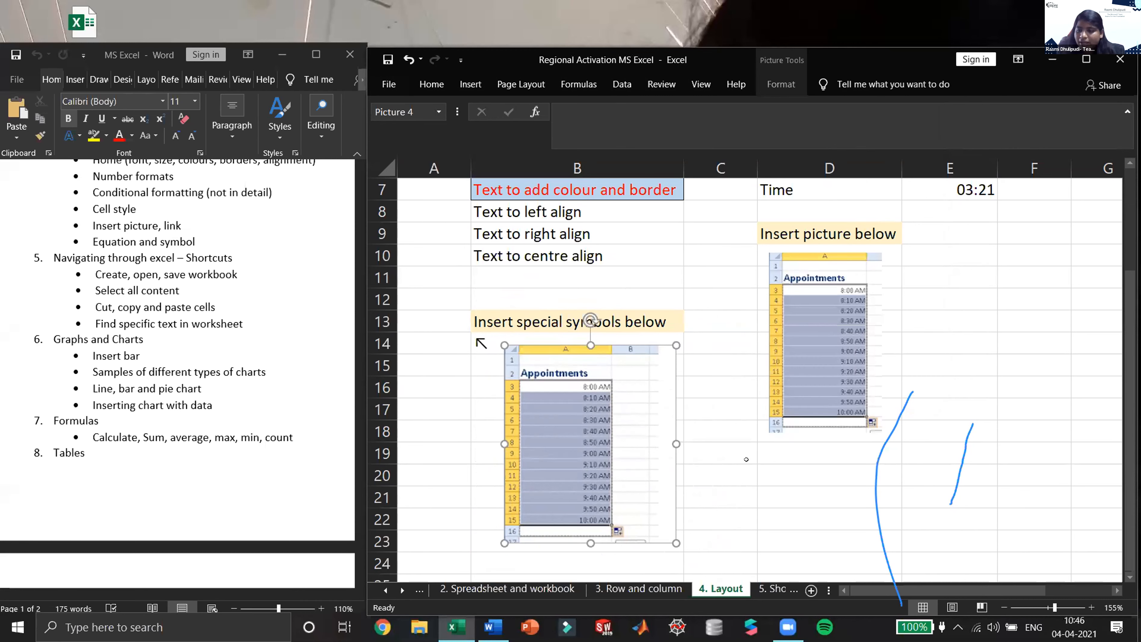
click(746, 80)
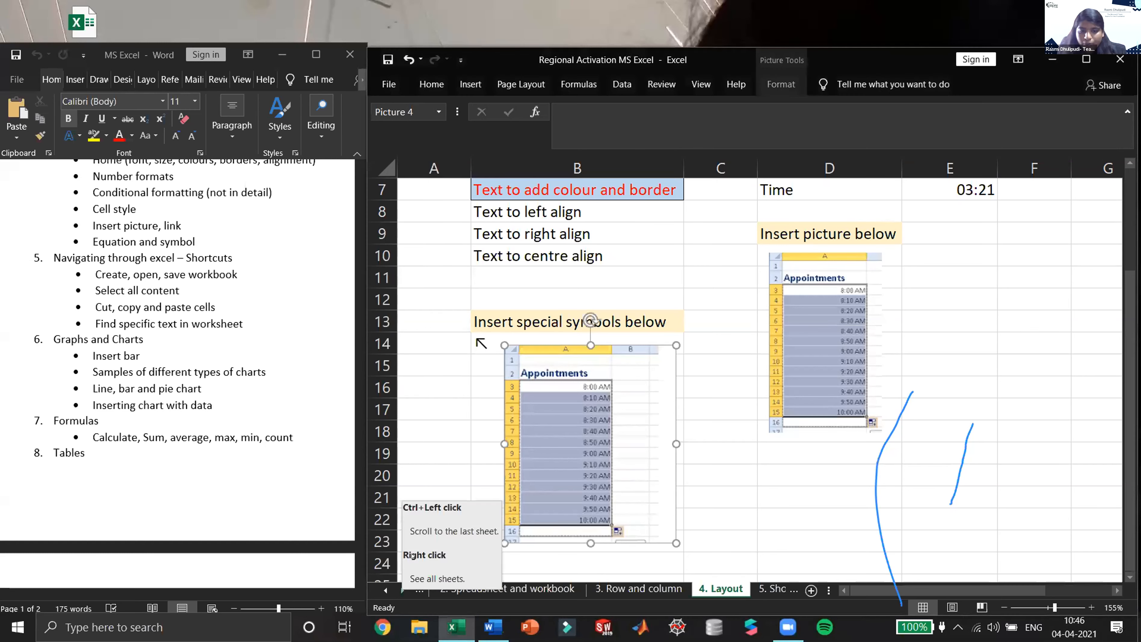
click(451, 457)
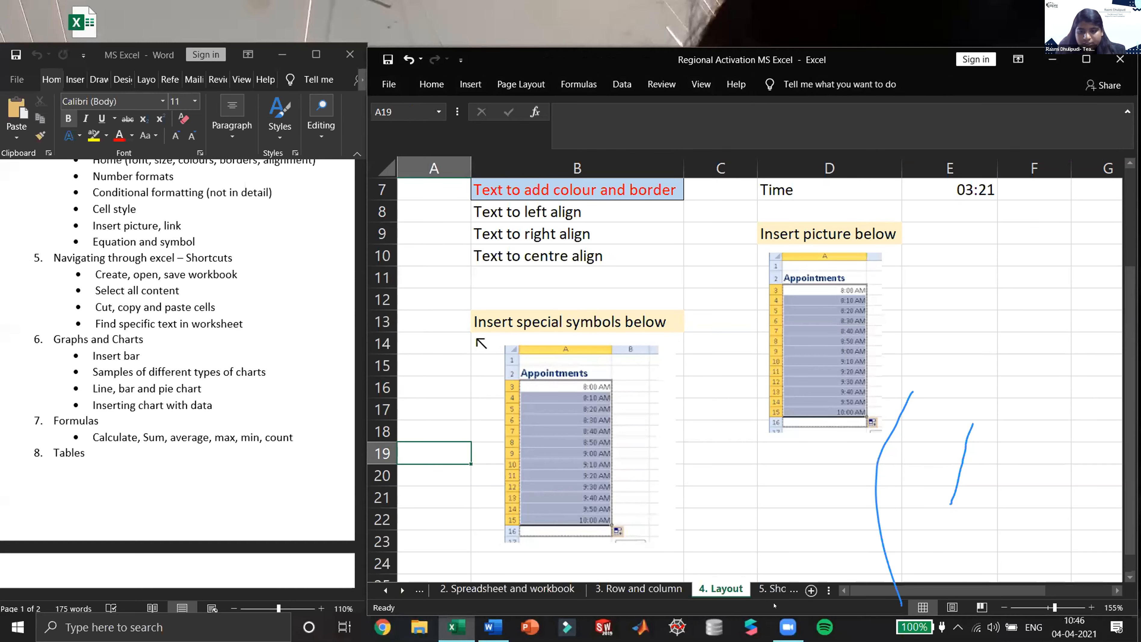
click(720, 519)
Find all cells containing "excel" on the 5. Shortcuts sheet, go to the A2 match and close the search
click(401, 589)
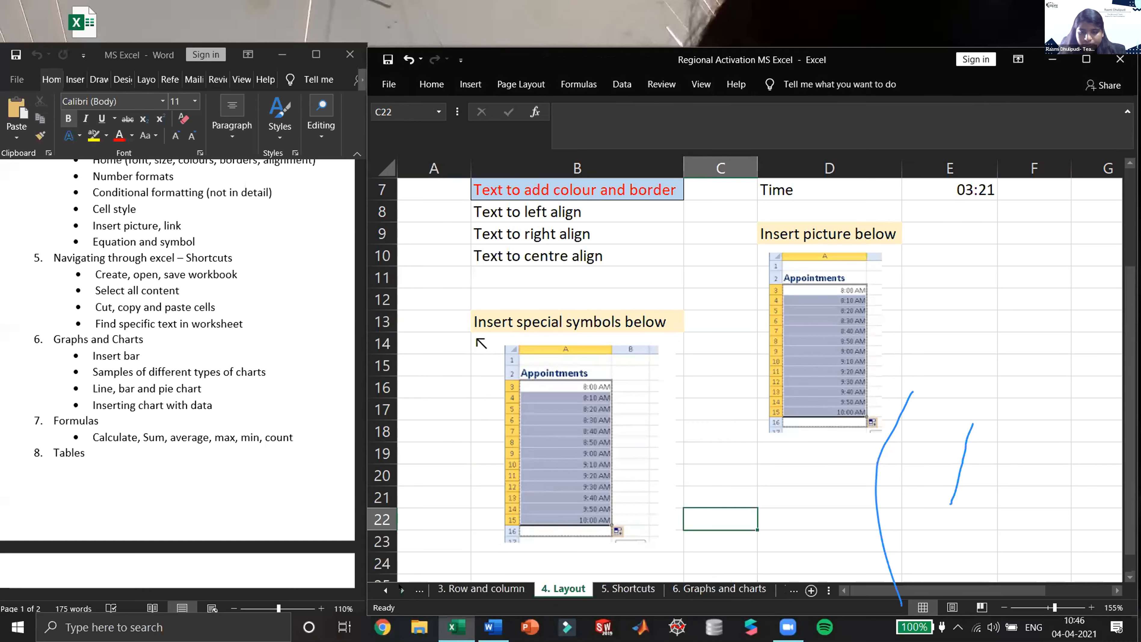
click(641, 586)
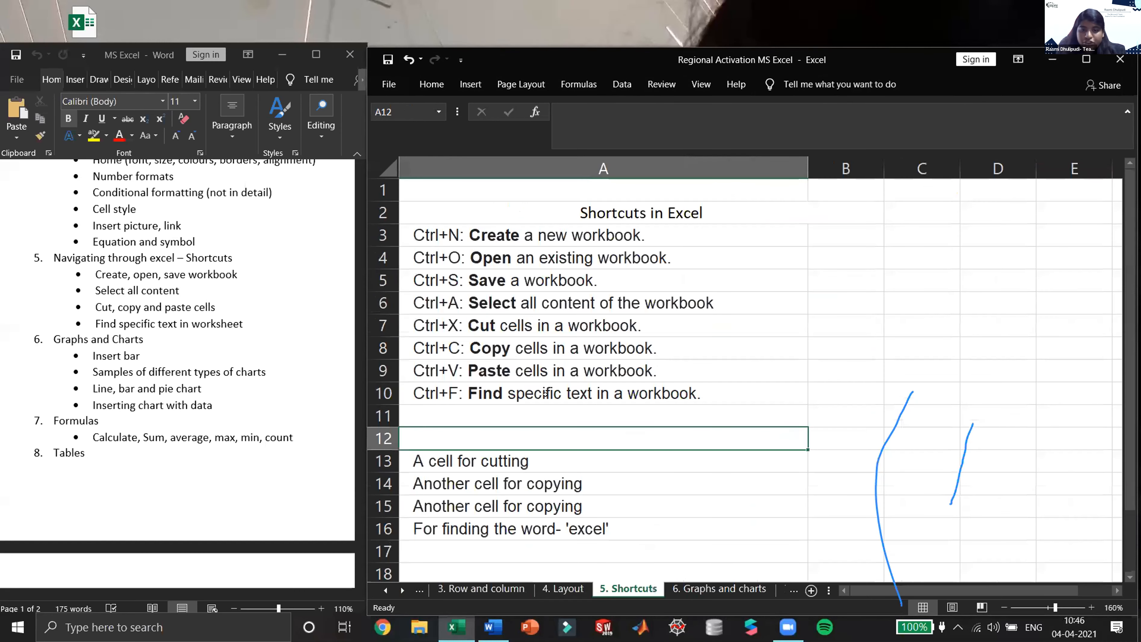
key(Up)
key(Up)
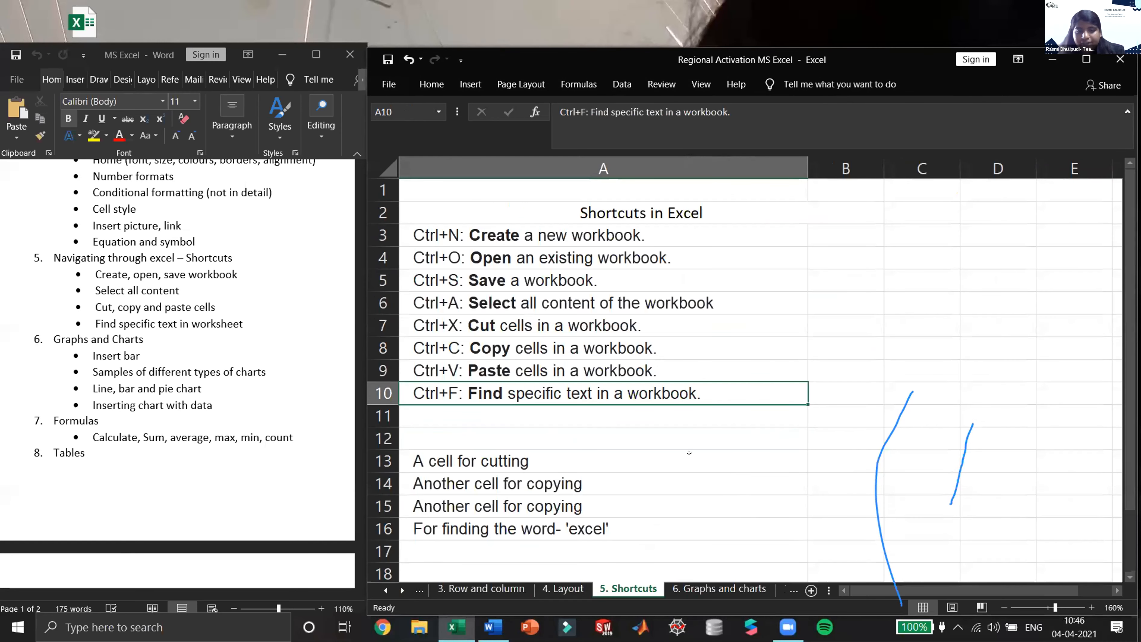
click(972, 273)
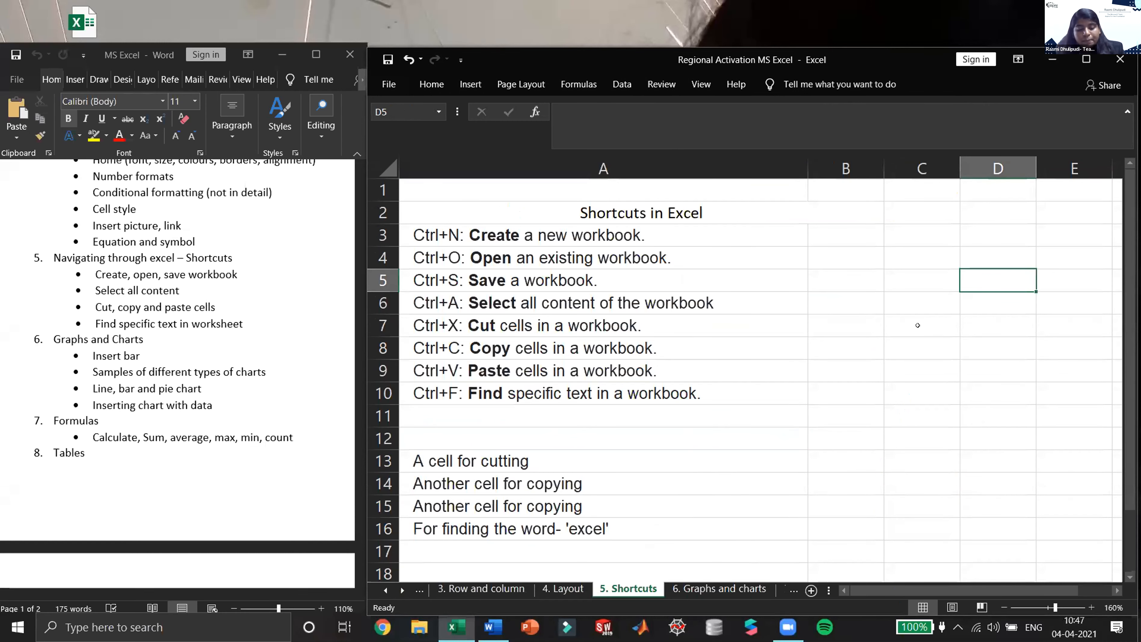
key(ctrl+f)
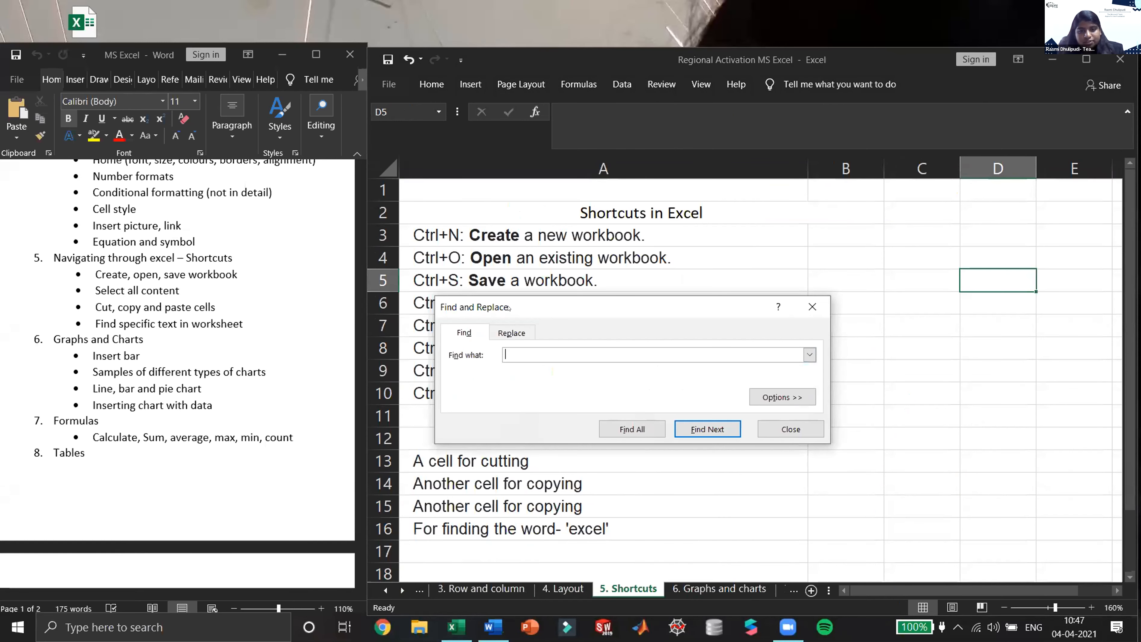
mouse_move(506, 307)
mouse_down()
mouse_move(612, 271)
mouse_move(592, 288)
mouse_up()
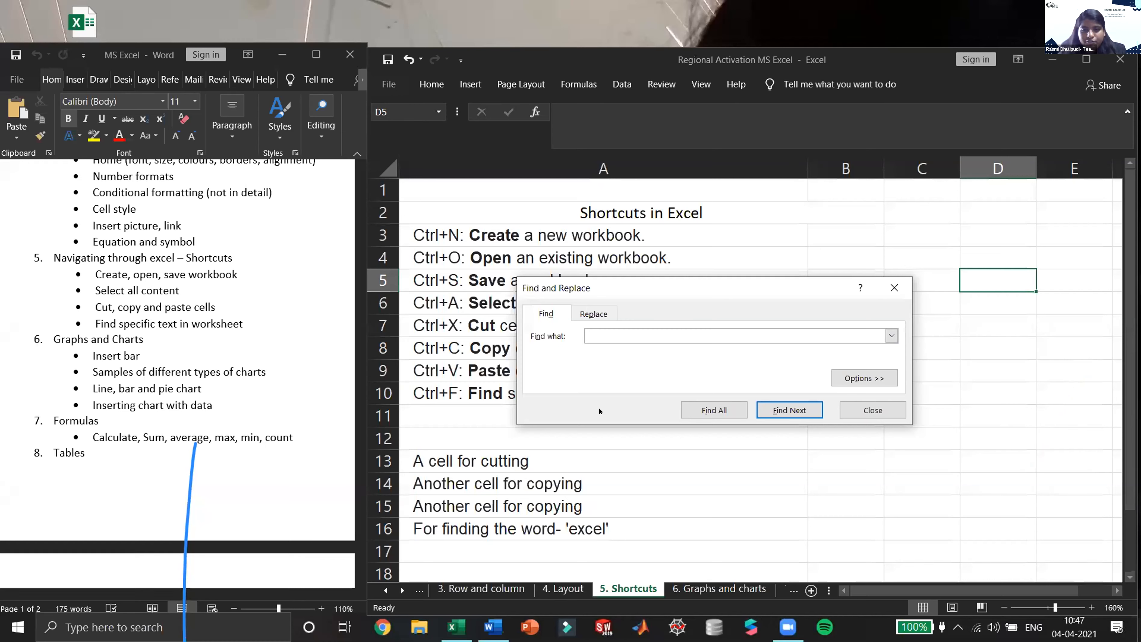
text(excel)
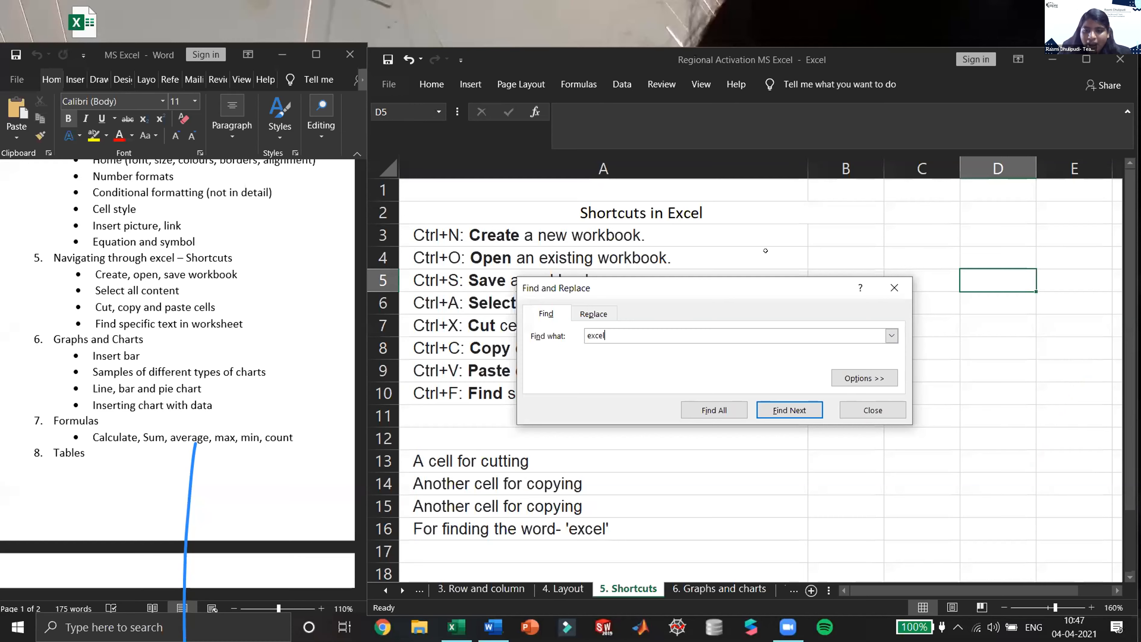
click(727, 398)
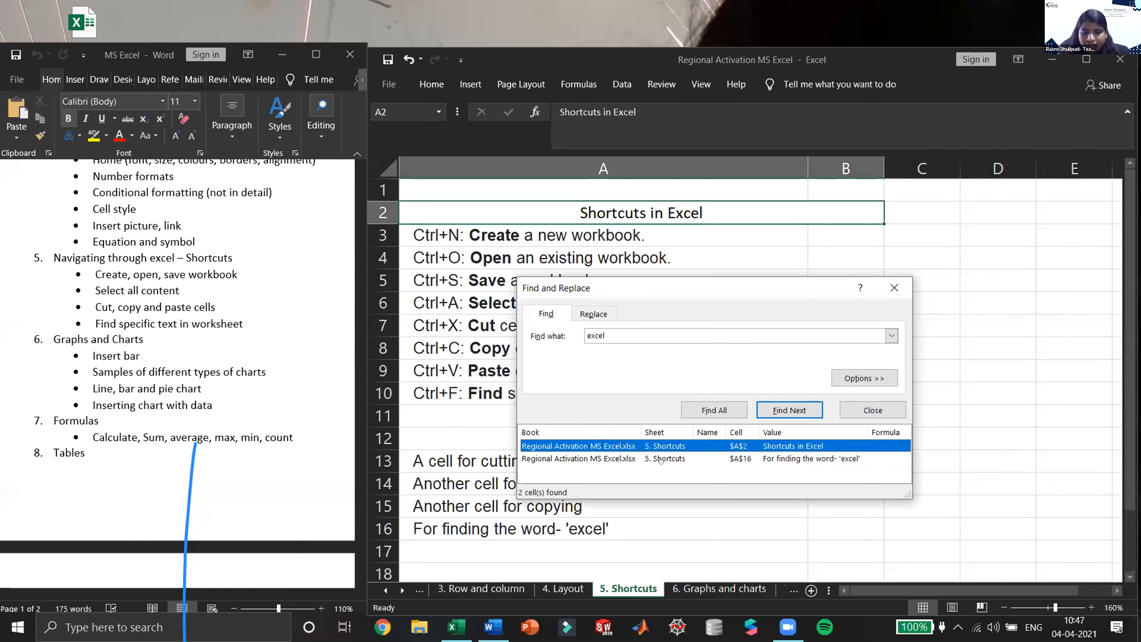
click(734, 446)
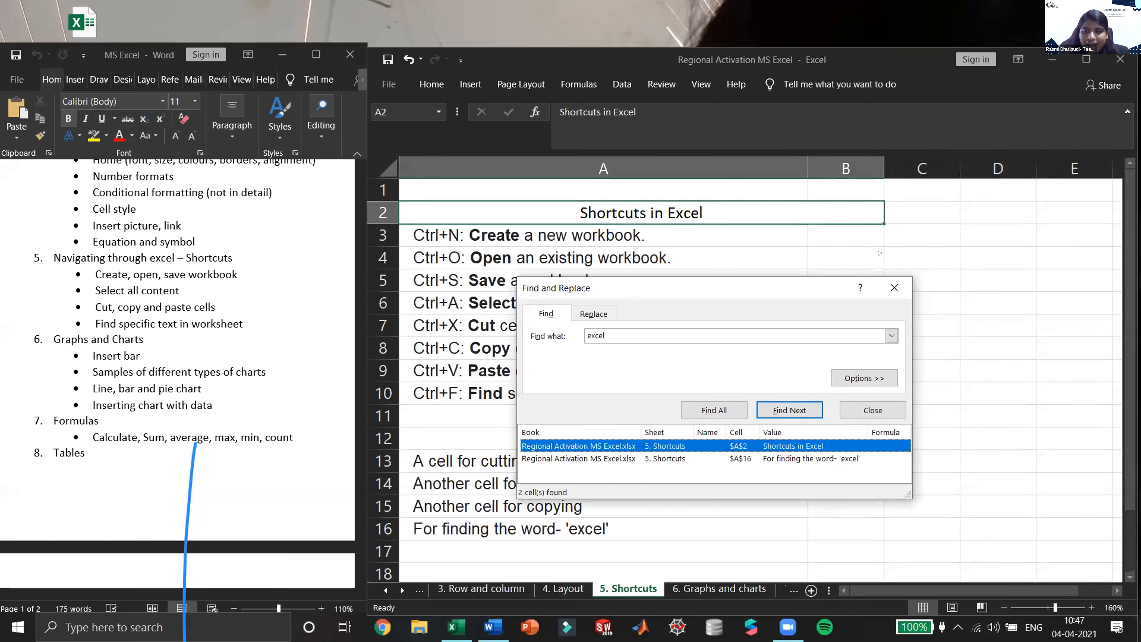
click(894, 288)
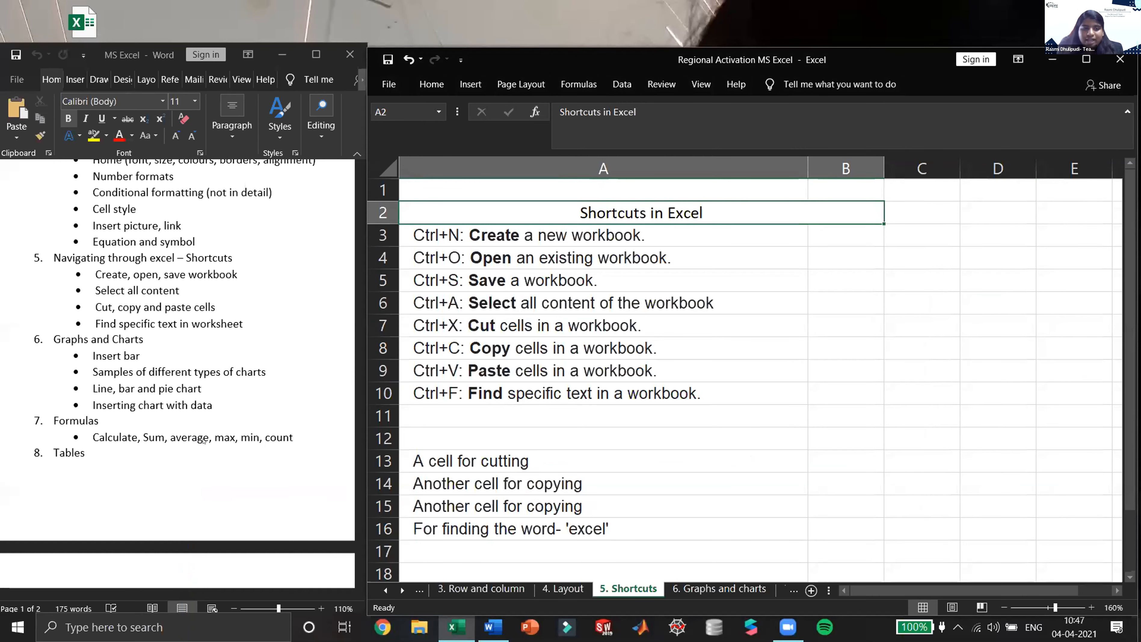
Examine the available chart commands and the sample chart pictures on the 6. Graphs and charts sheet
click(742, 590)
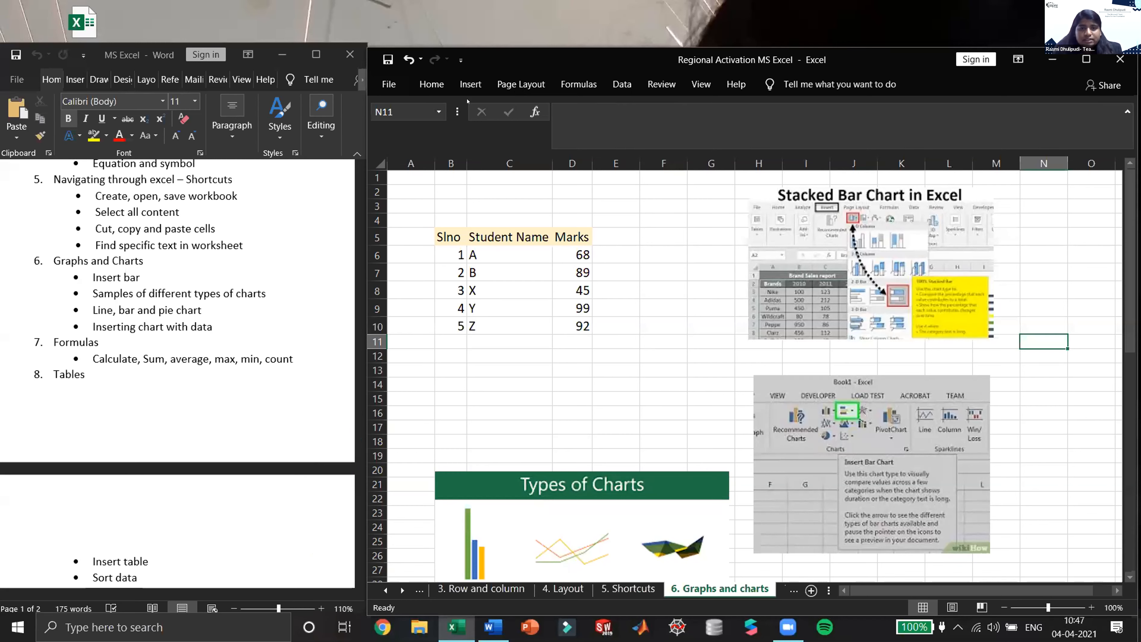
click(470, 85)
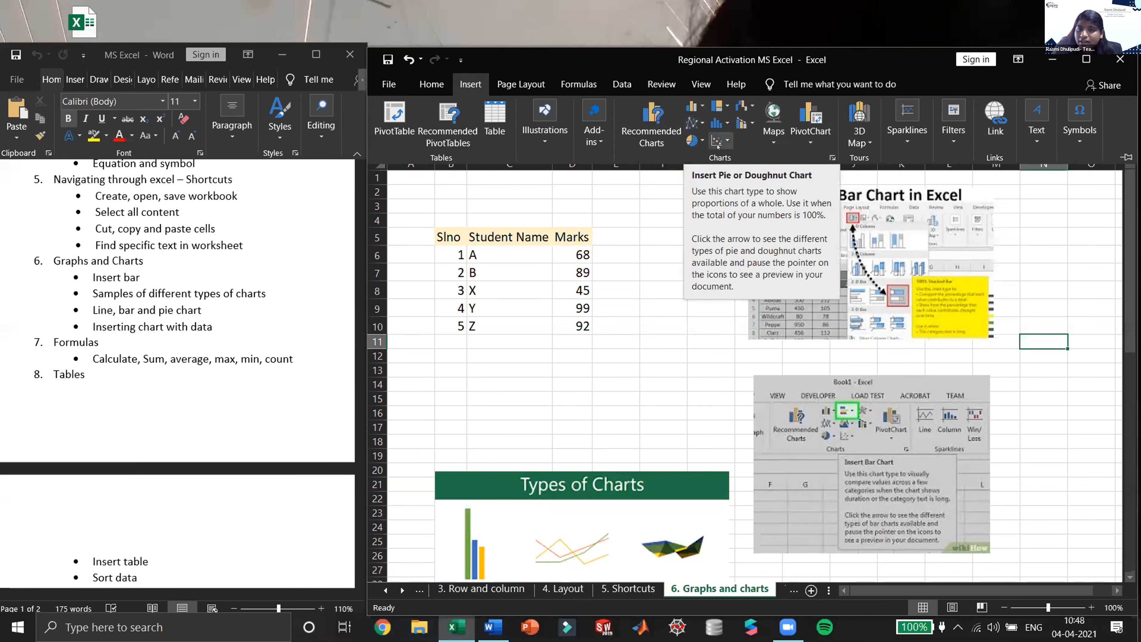
scroll(680, 395, down, 5)
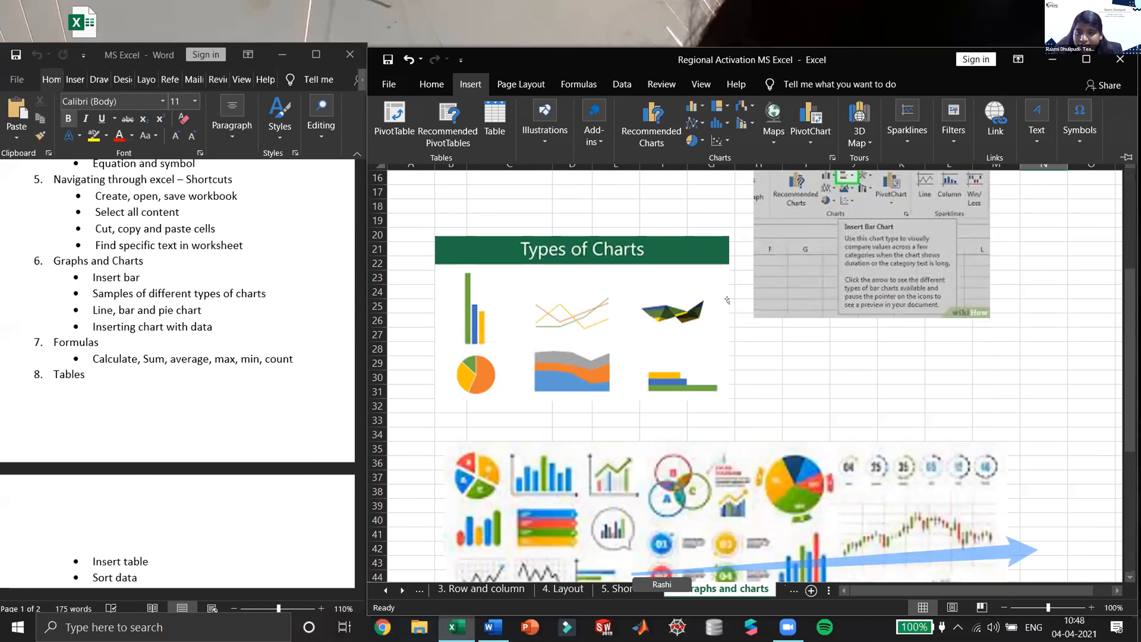
scroll(727, 301, down, 4)
scroll(888, 463, down, 1)
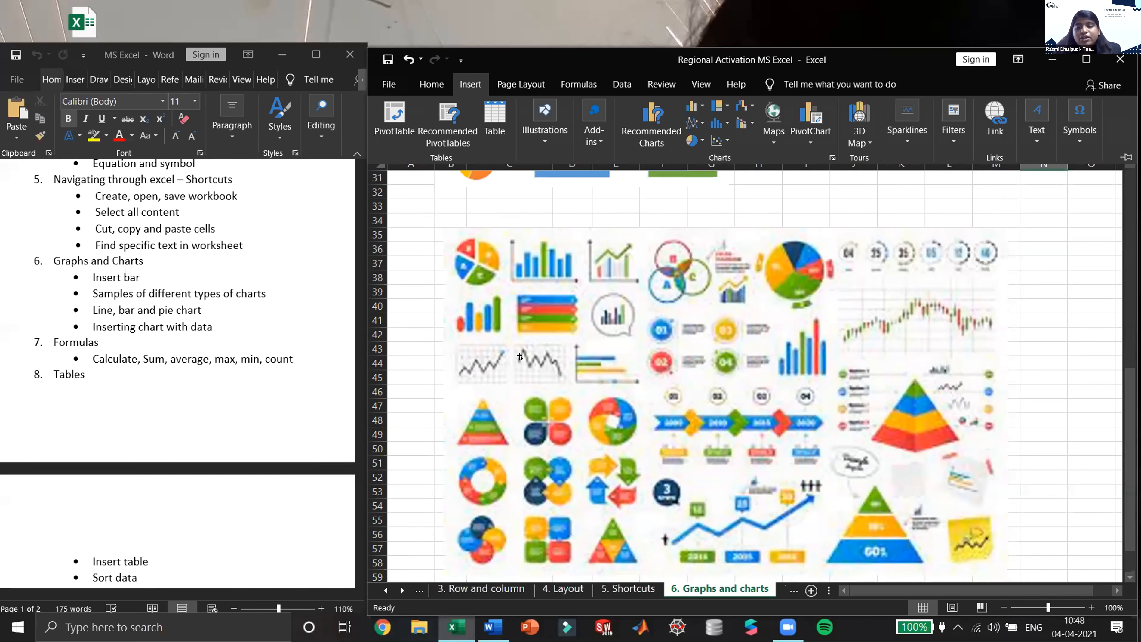
scroll(535, 355, up, 10)
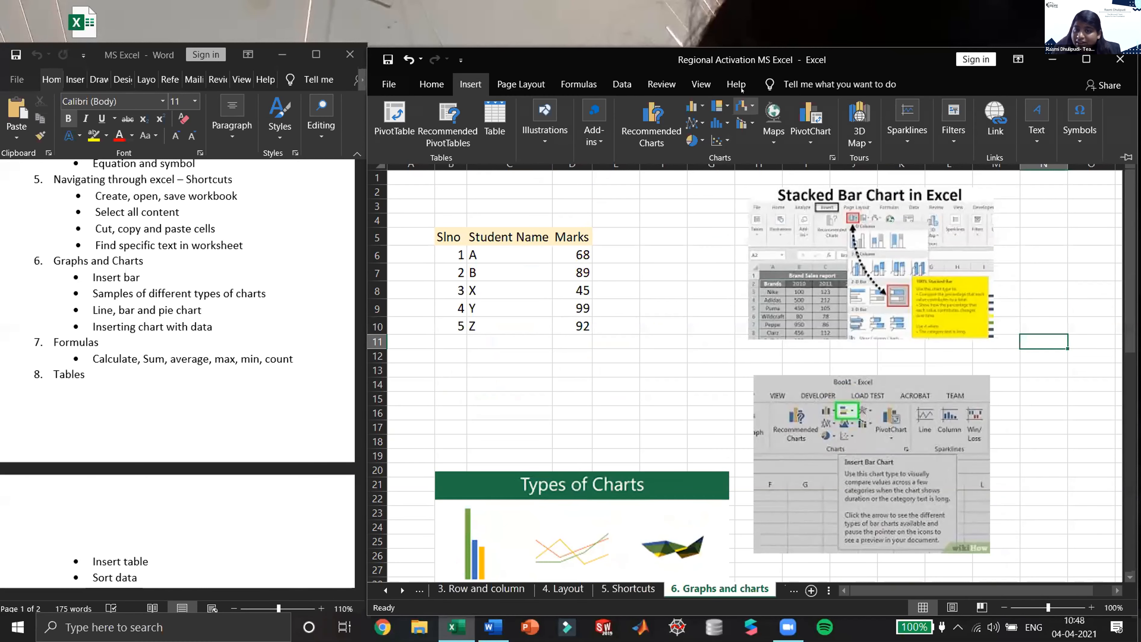
click(478, 84)
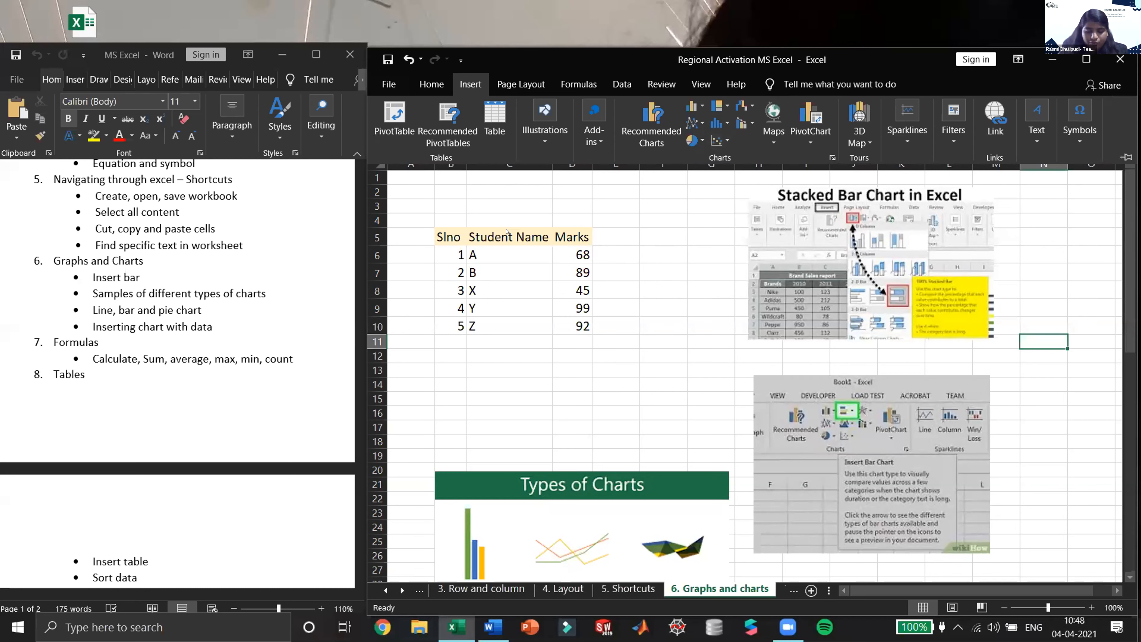
Insert a 3-D clustered column chart from the student marks table in B5:D10
click(451, 238)
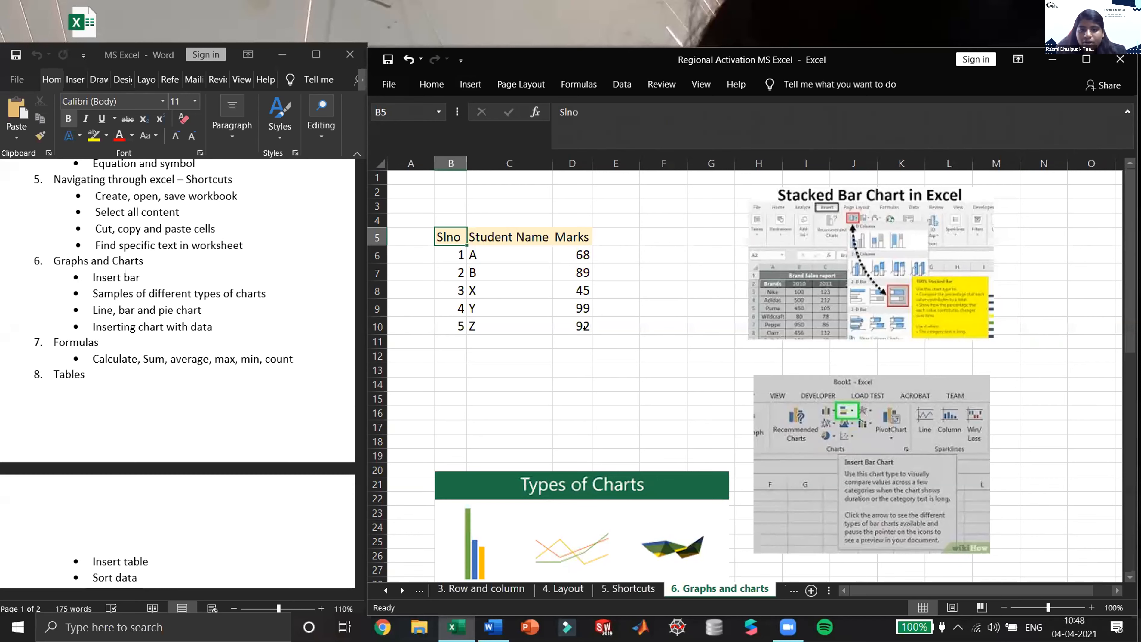
key(ctrl+a)
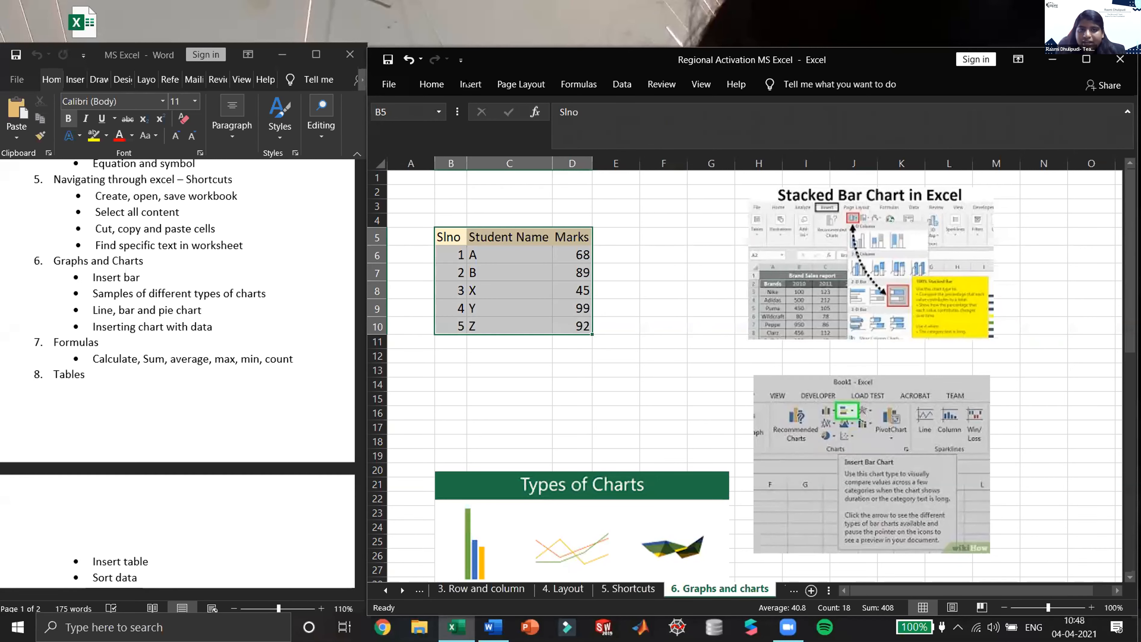
click(470, 84)
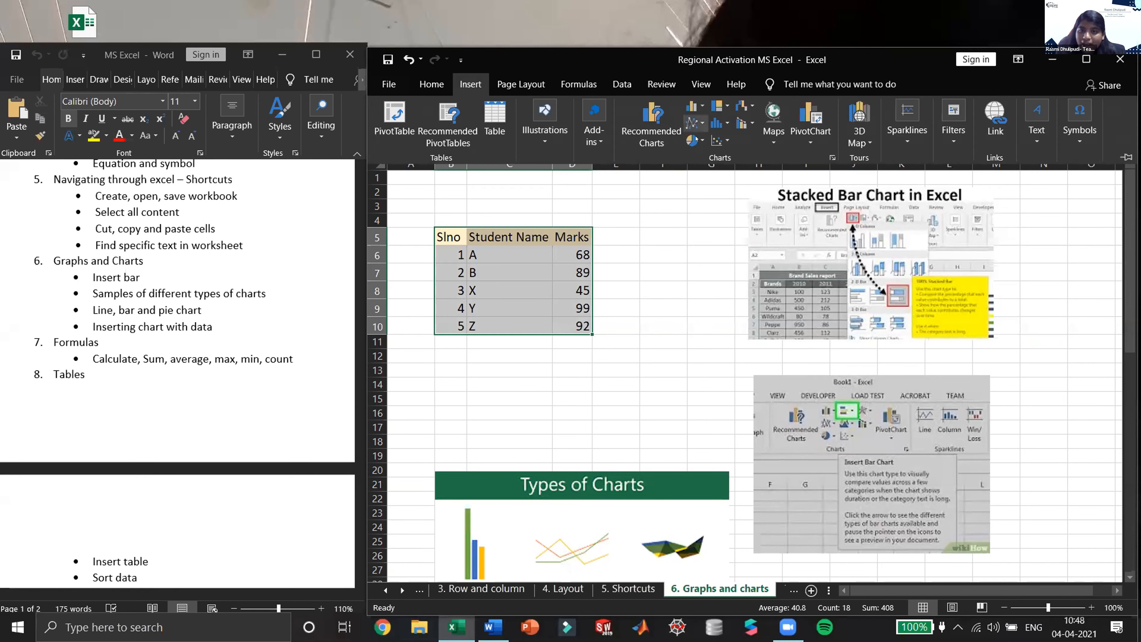
click(697, 107)
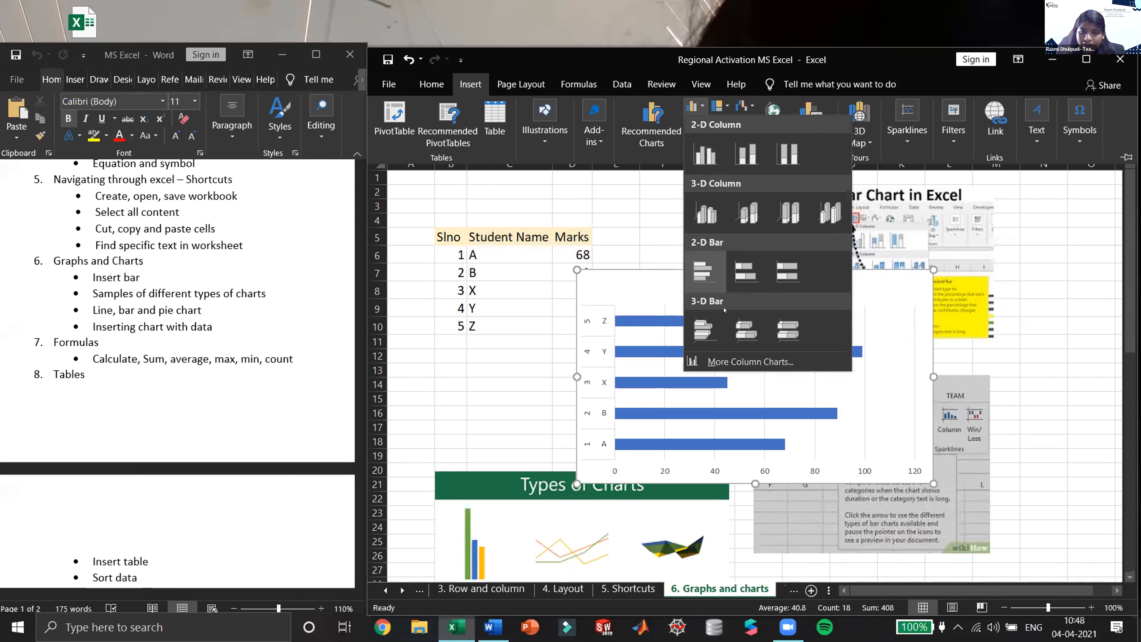
click(714, 215)
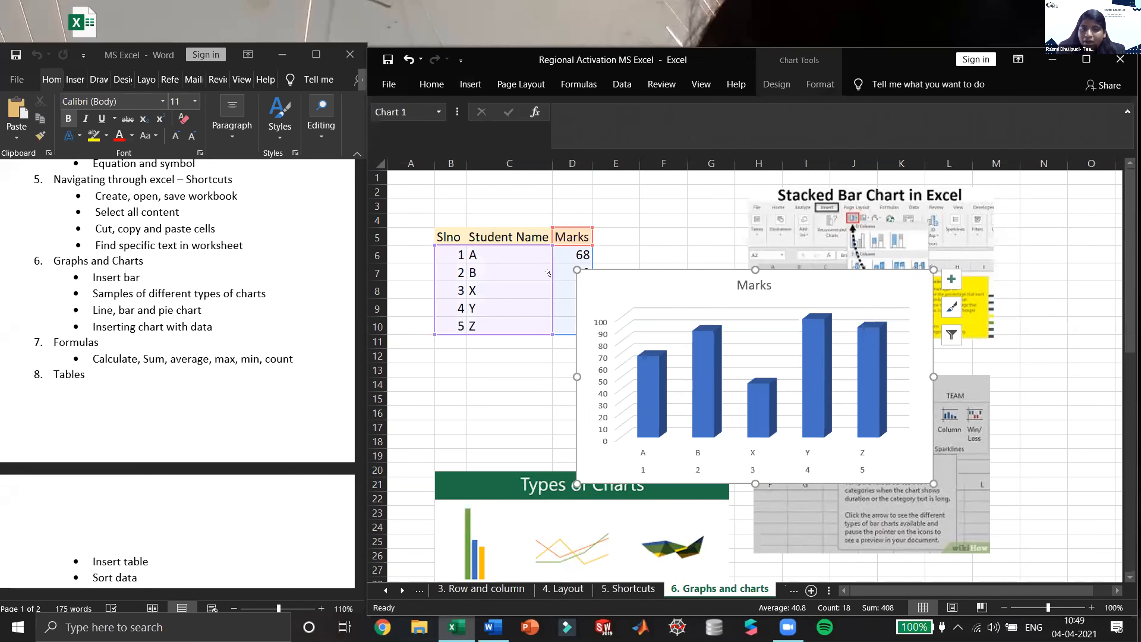
Shrink the chart from its upper-left corner to uncover the Marks column, and select the chart title
drag(626, 293, 634, 302)
click(792, 320)
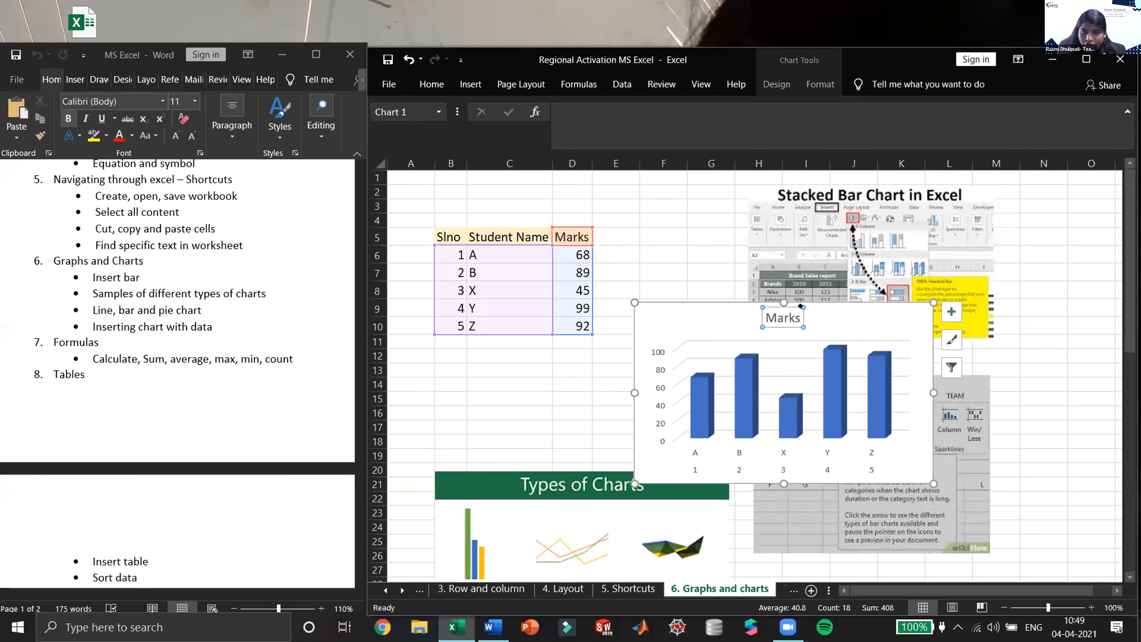
Remove the title of the student marks chart and delete the whole chart from the 6. Graphs and charts sheet
double_click(800, 307)
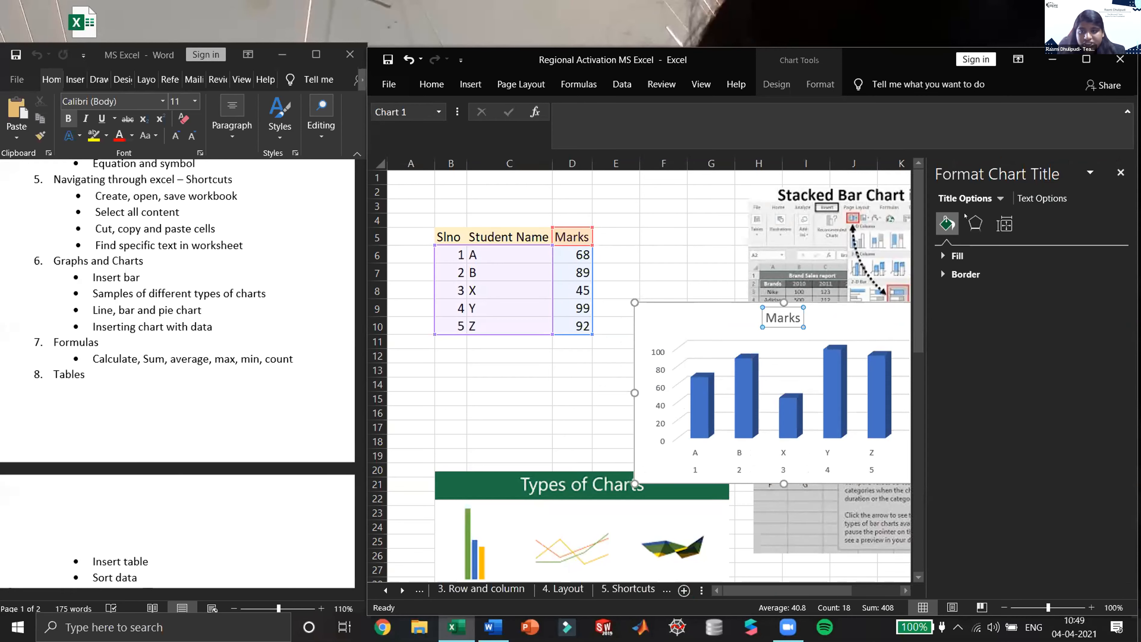
click(1121, 172)
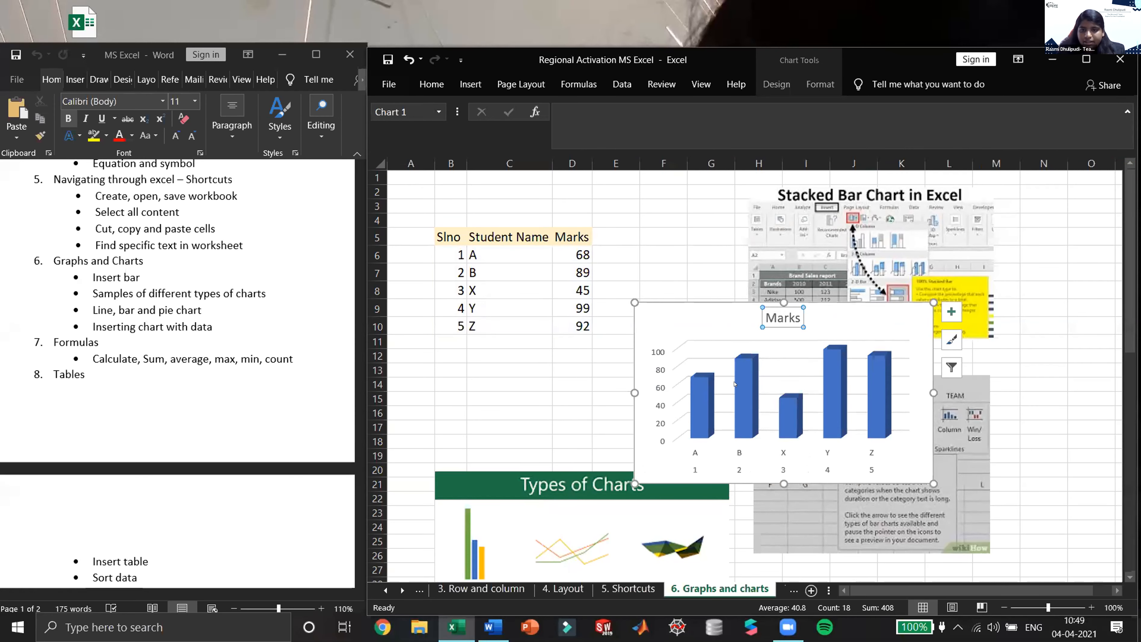
mouse_move(735, 384)
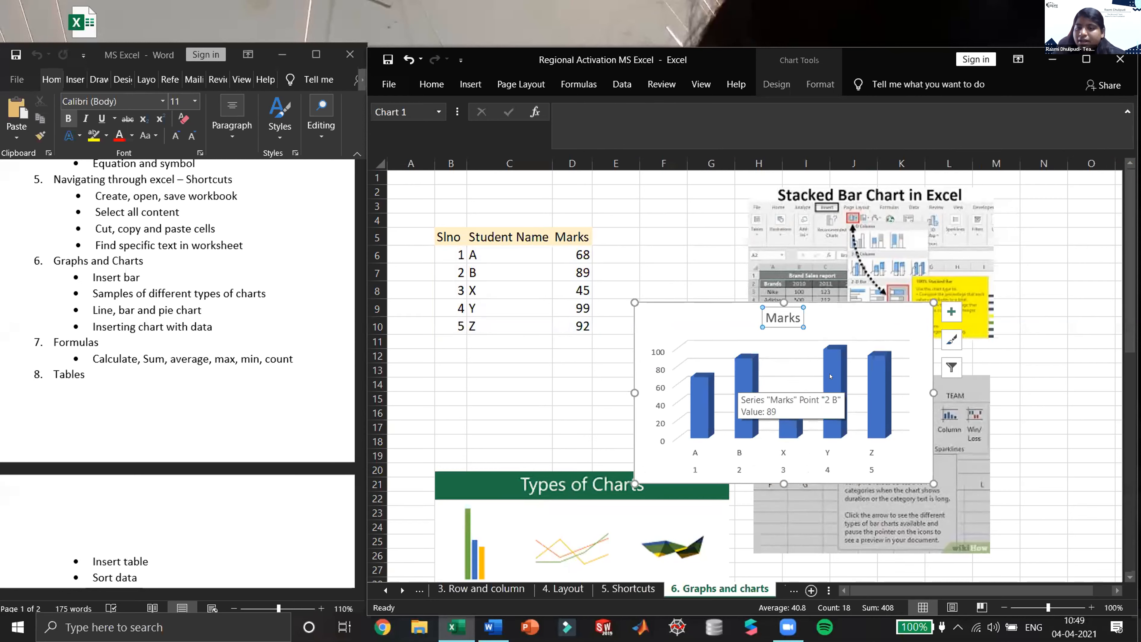
click(829, 351)
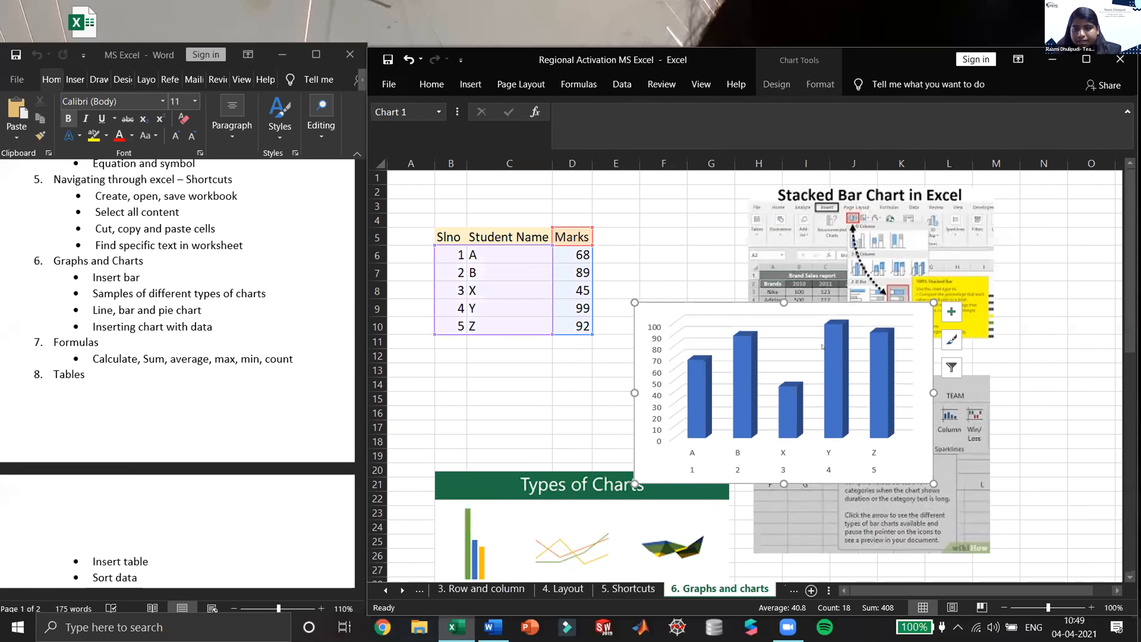
click(650, 318)
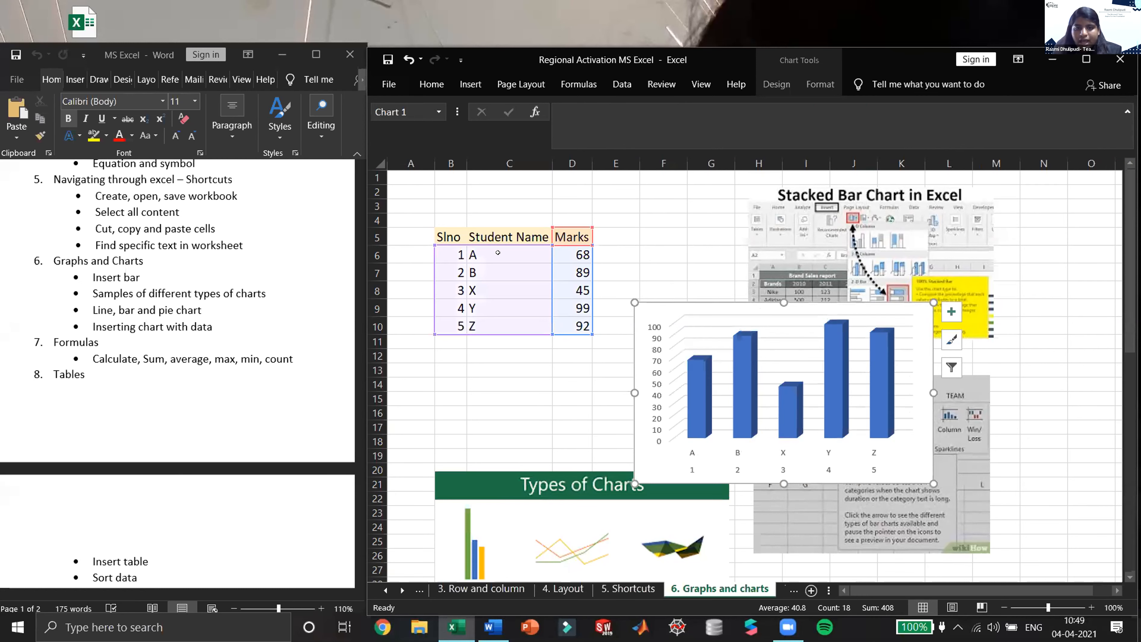
key(Delete)
Insert a 3-D stacked column chart from the student marks table in B5:D10
drag(450, 237, 593, 327)
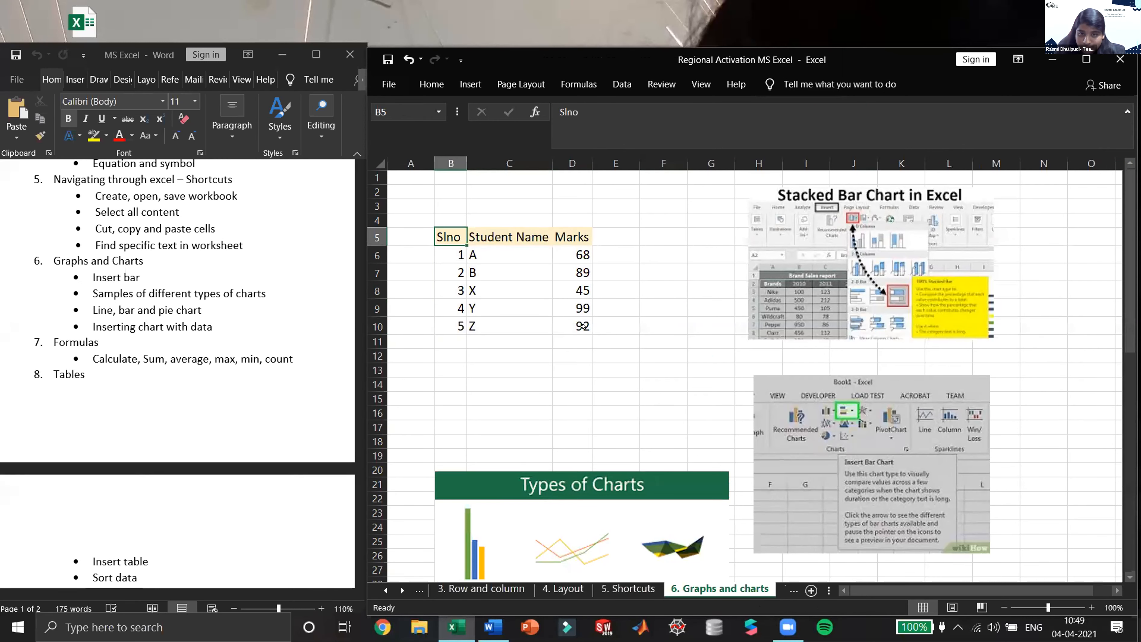
key(ctrl+a)
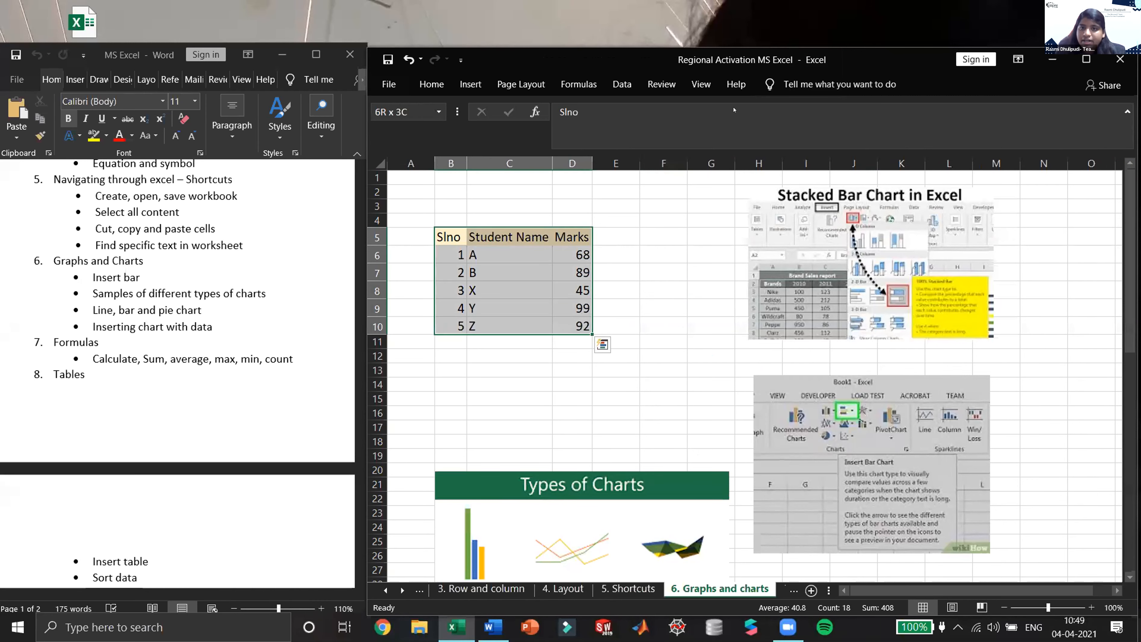
click(471, 85)
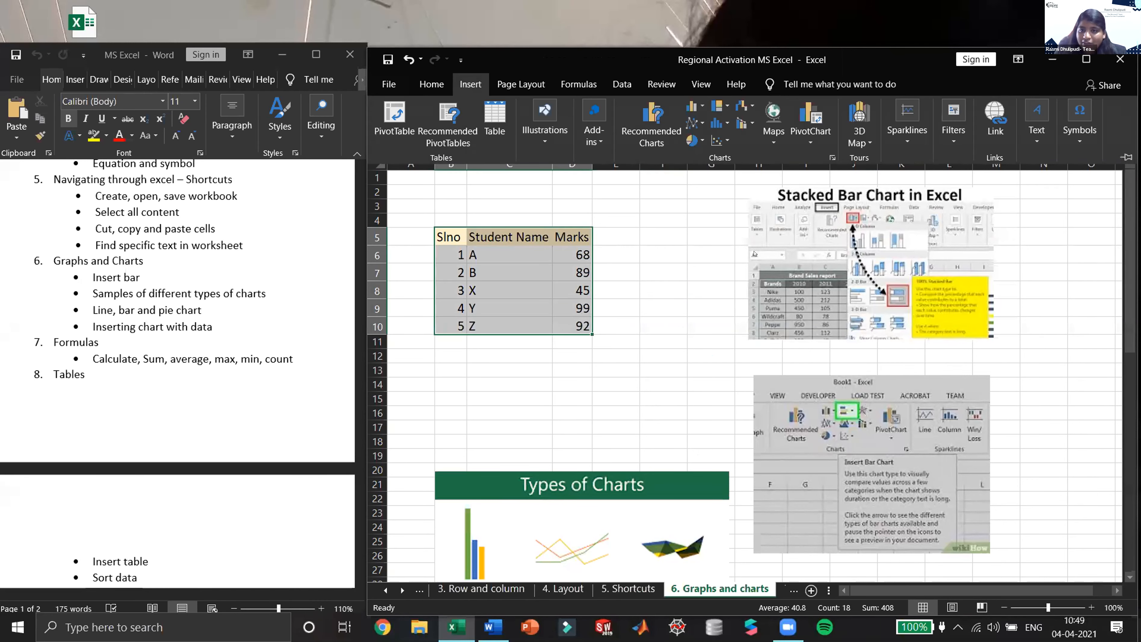
click(694, 107)
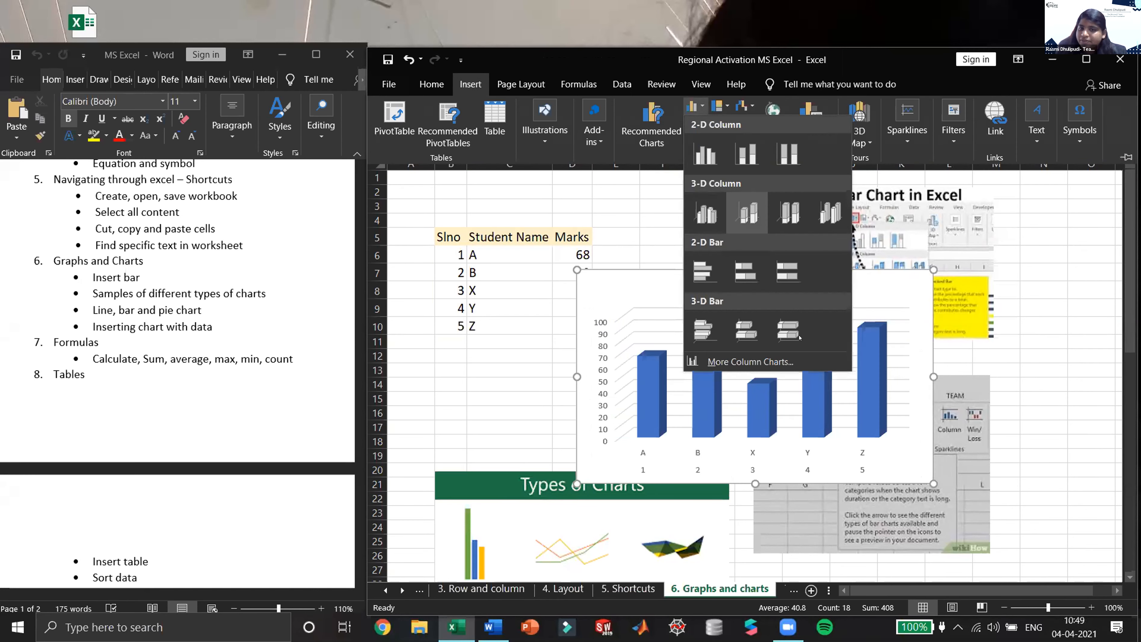
click(747, 211)
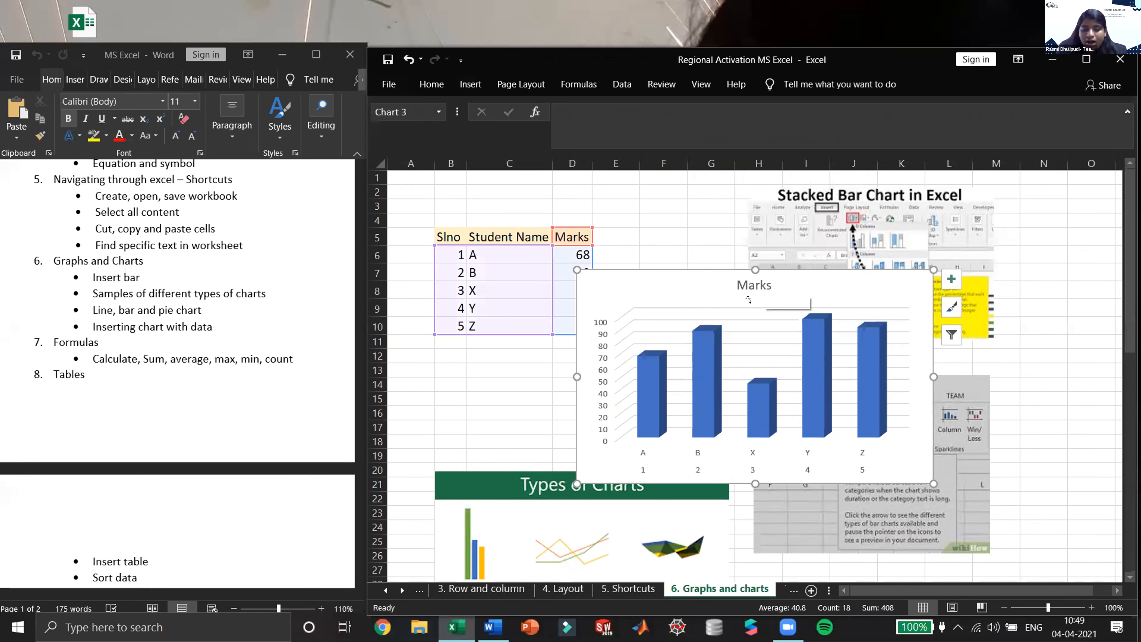
Change the chart title to "Marks of students" and close the formatting pane
double_click(754, 284)
text(of stude)
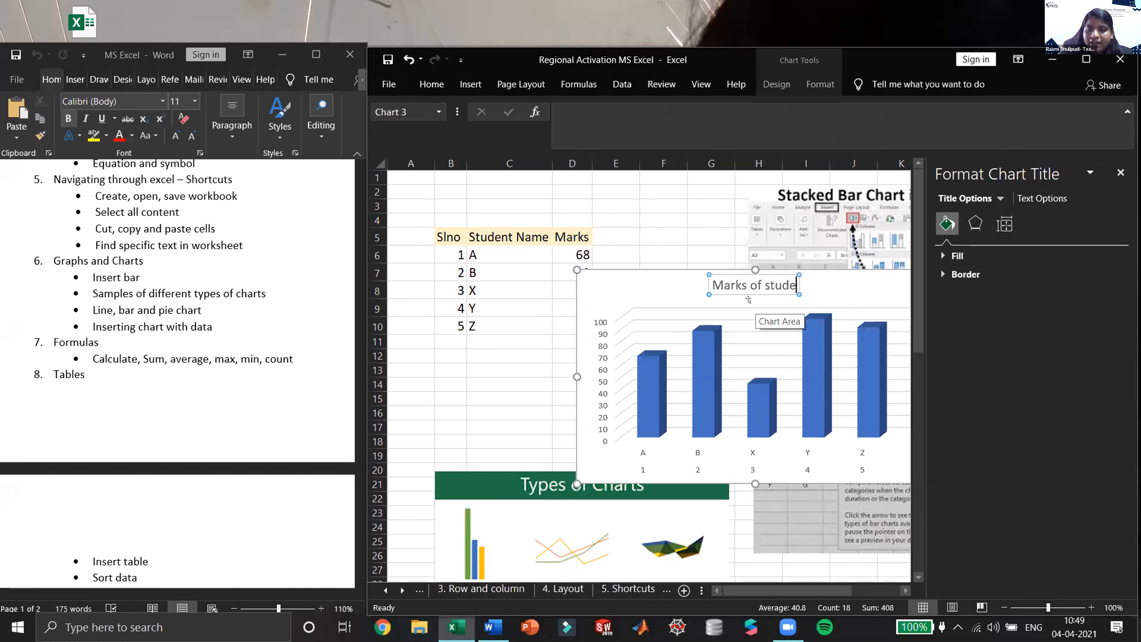
text(nts)
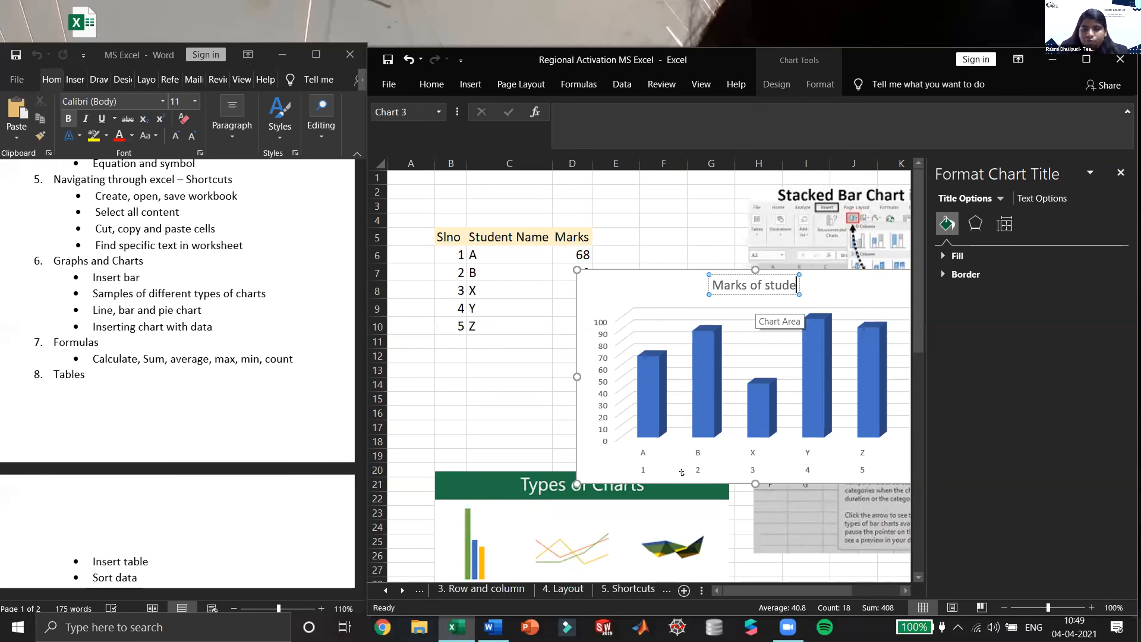
click(663, 238)
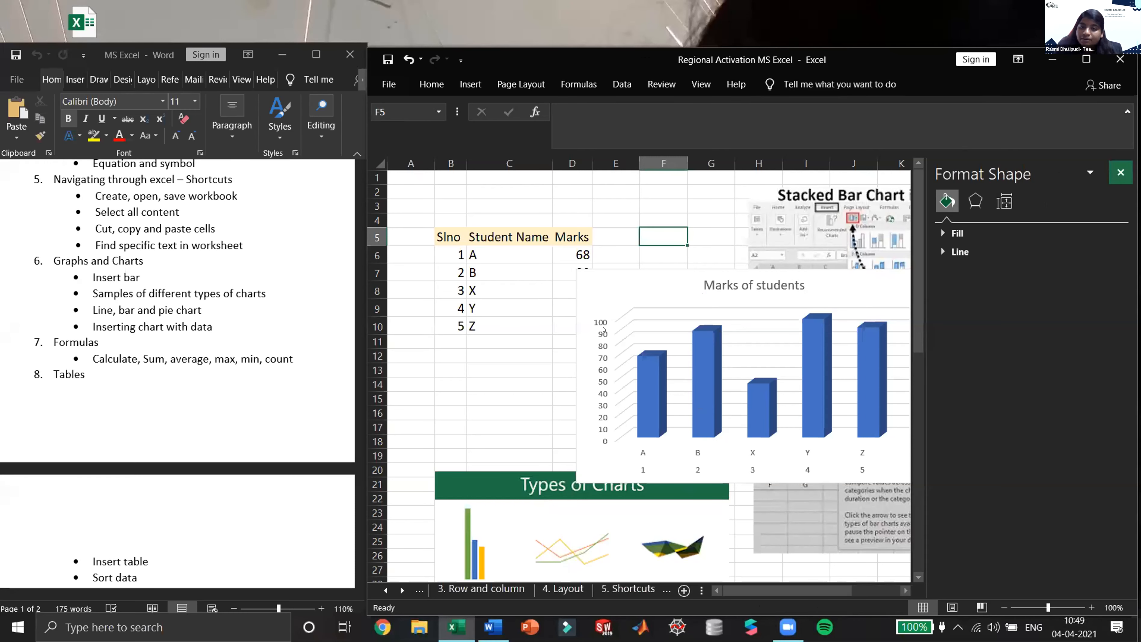
click(1120, 172)
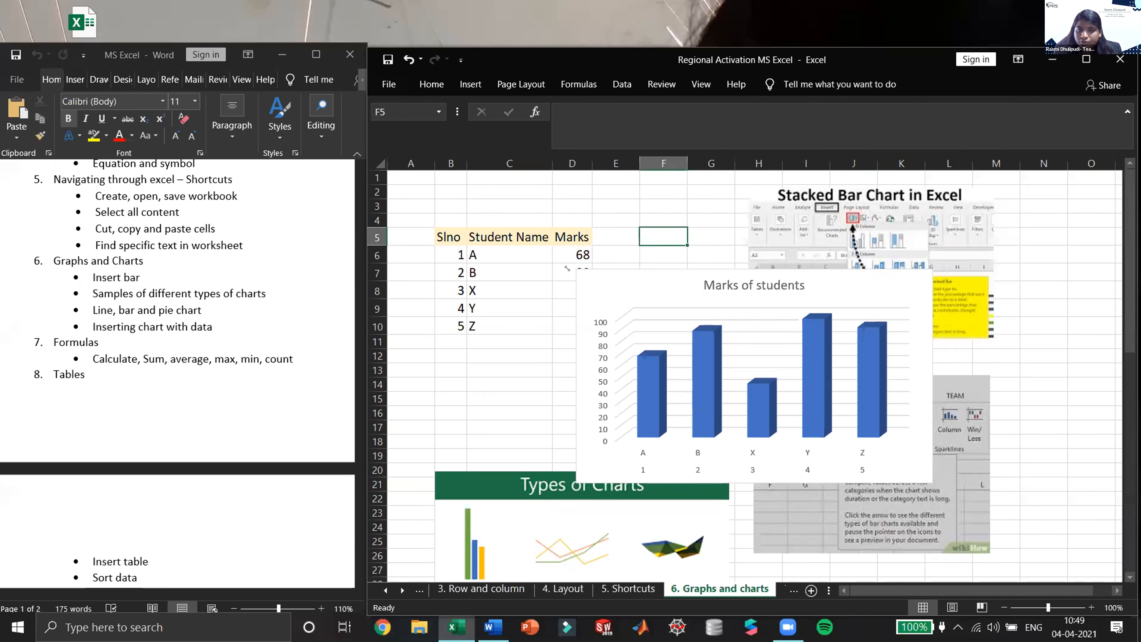
Shrink the chart from its upper-left corner and move it just above the Types of Charts picture
click(632, 302)
drag(577, 269, 638, 312)
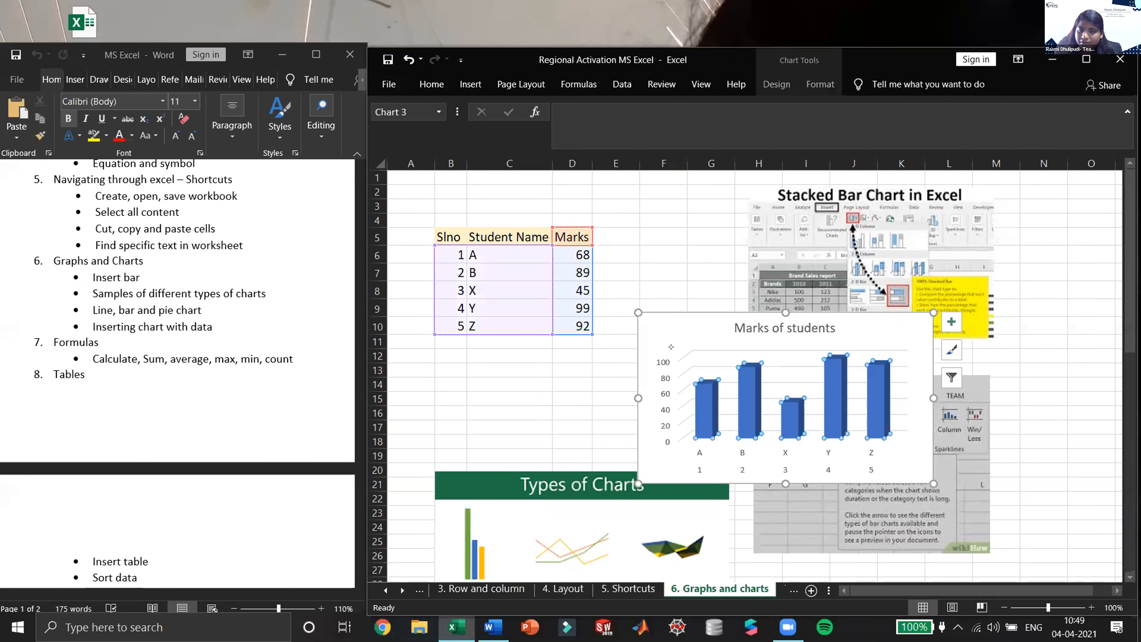
drag(911, 342, 690, 328)
click(1044, 341)
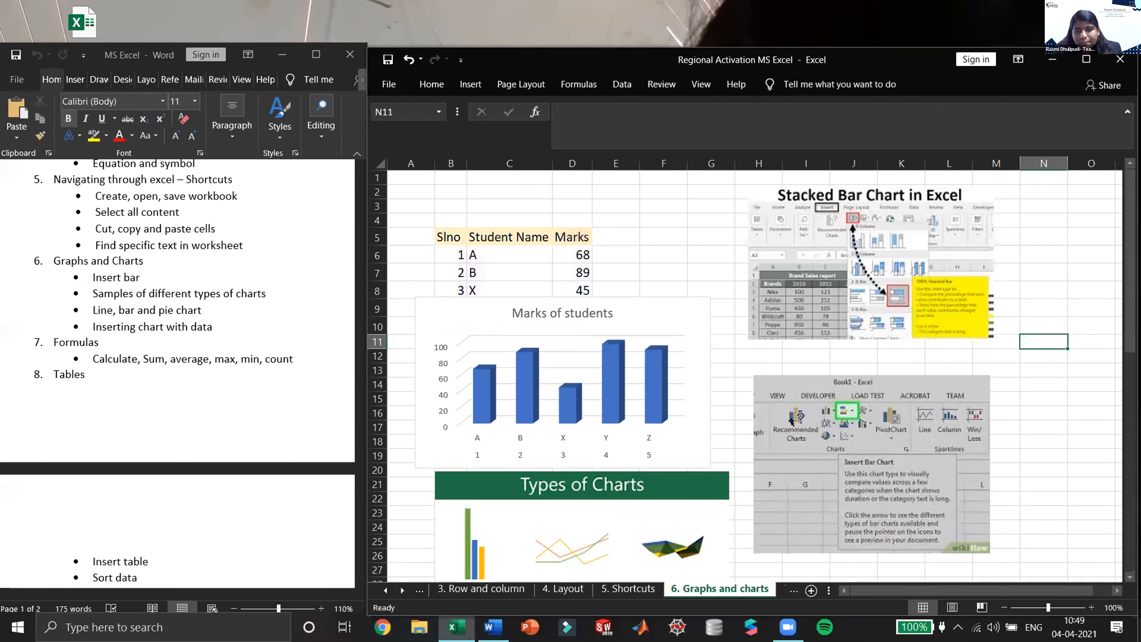
Advance the Word course outline past the chart topics and open the 7. Formulas sheet
scroll(809, 360, down, 1)
scroll(809, 360, up, 1)
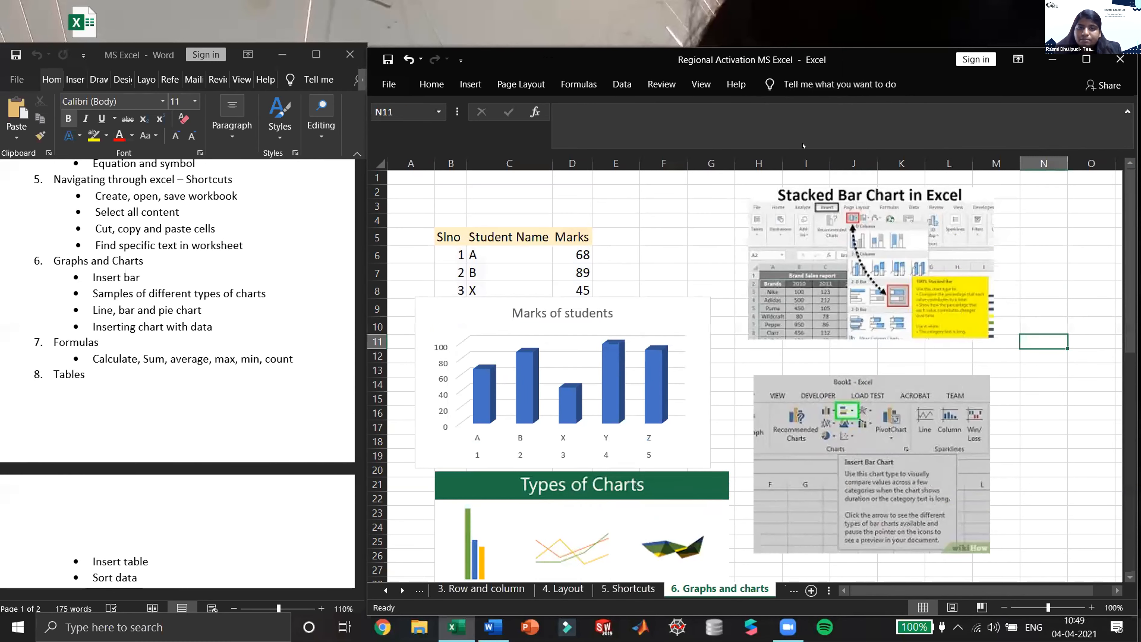
click(470, 84)
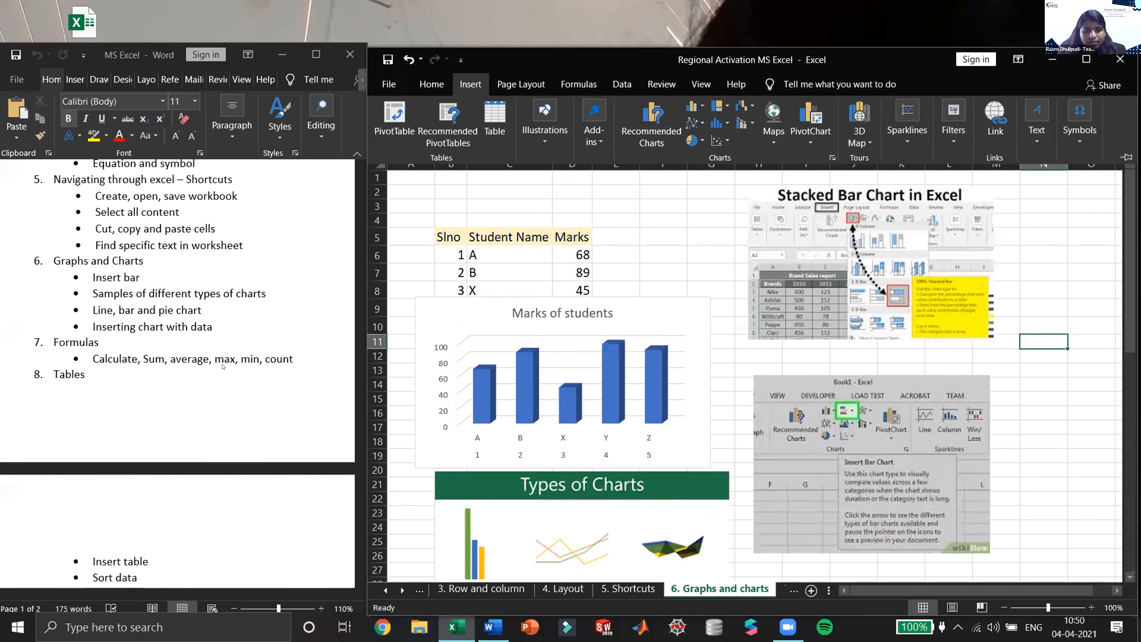
scroll(202, 347, down, 2)
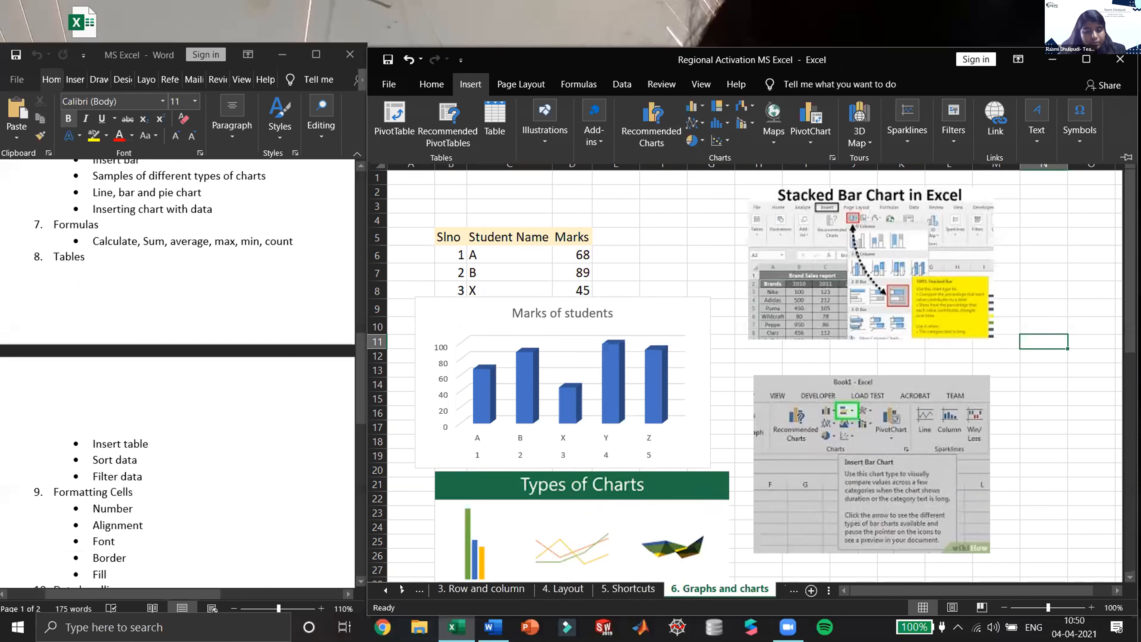
click(402, 602)
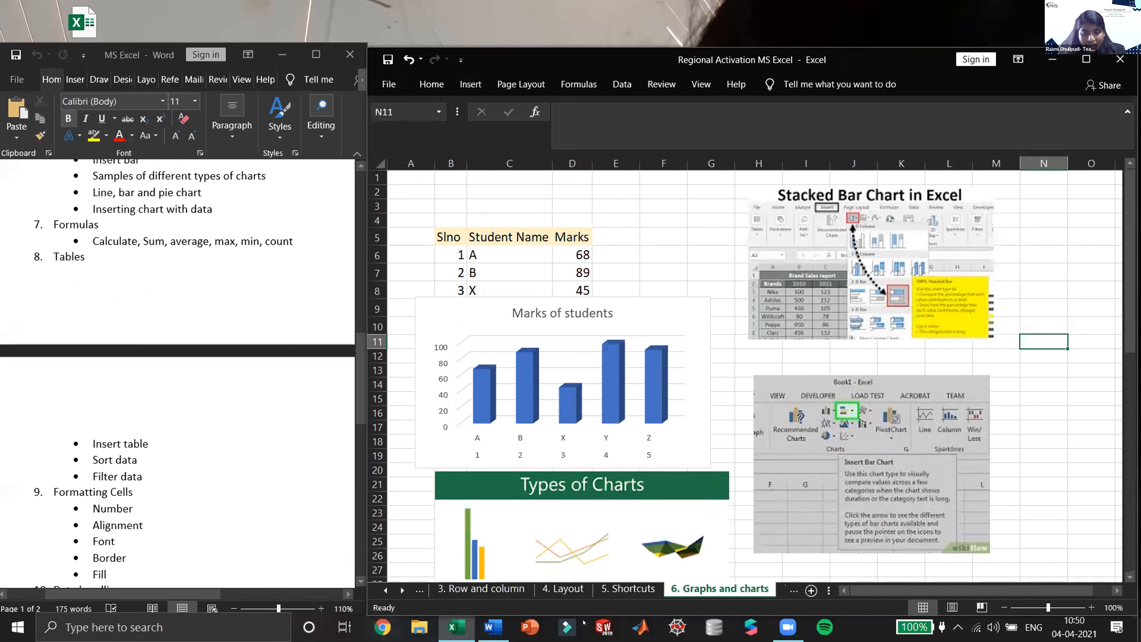
click(694, 590)
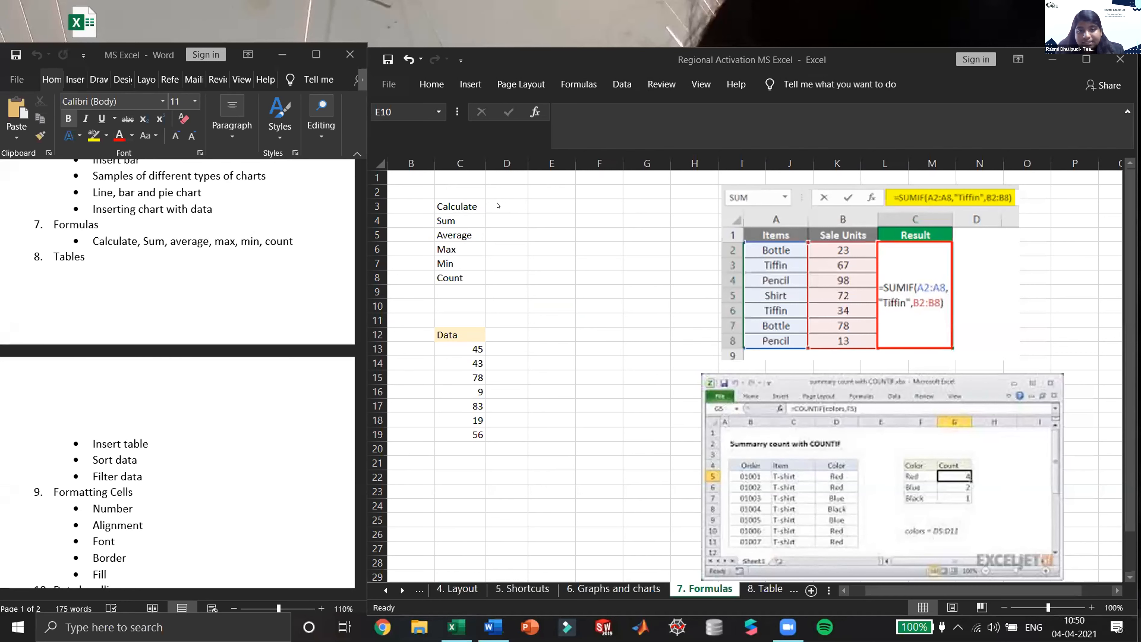
Start a formula in cell F16 with an equals sign and remove the F18 reference from it
click(507, 205)
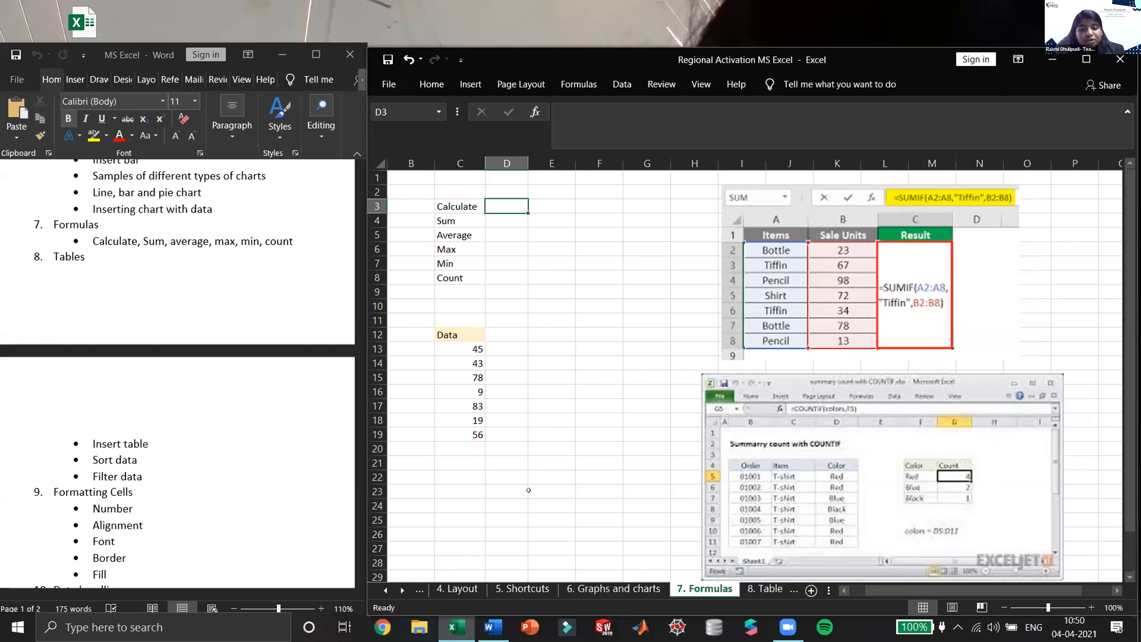
click(577, 392)
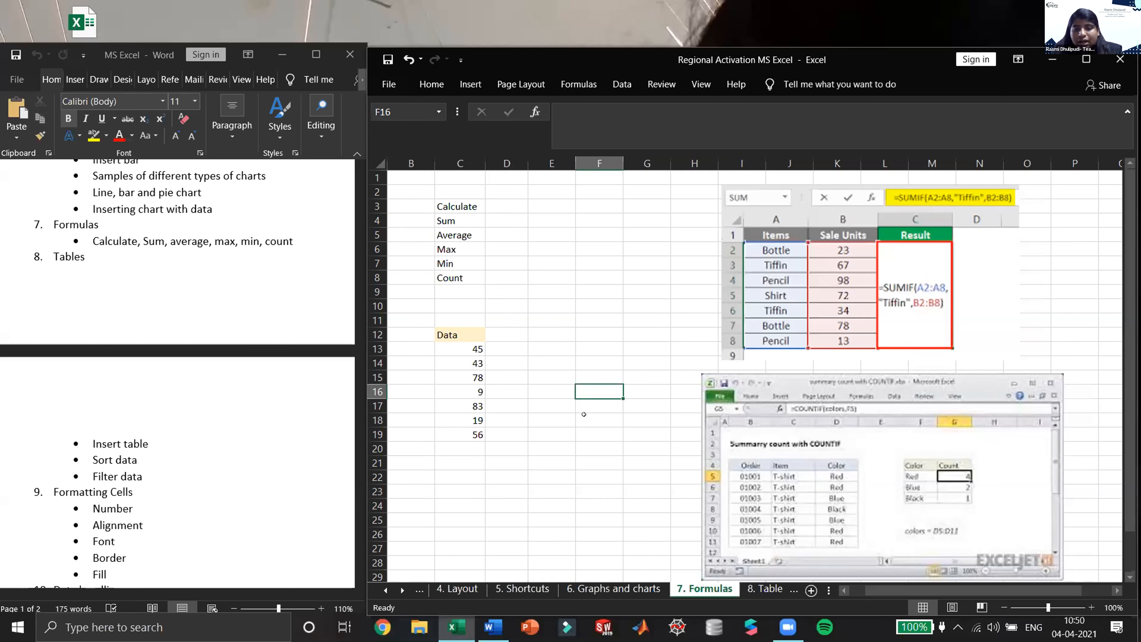
text(=)
click(596, 424)
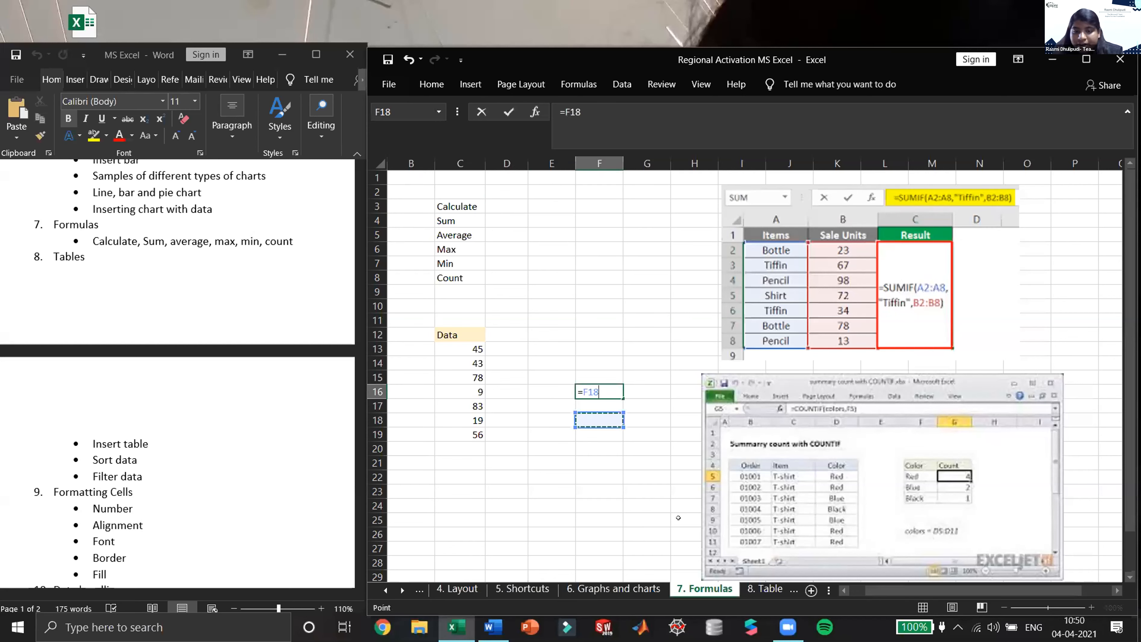
click(603, 393)
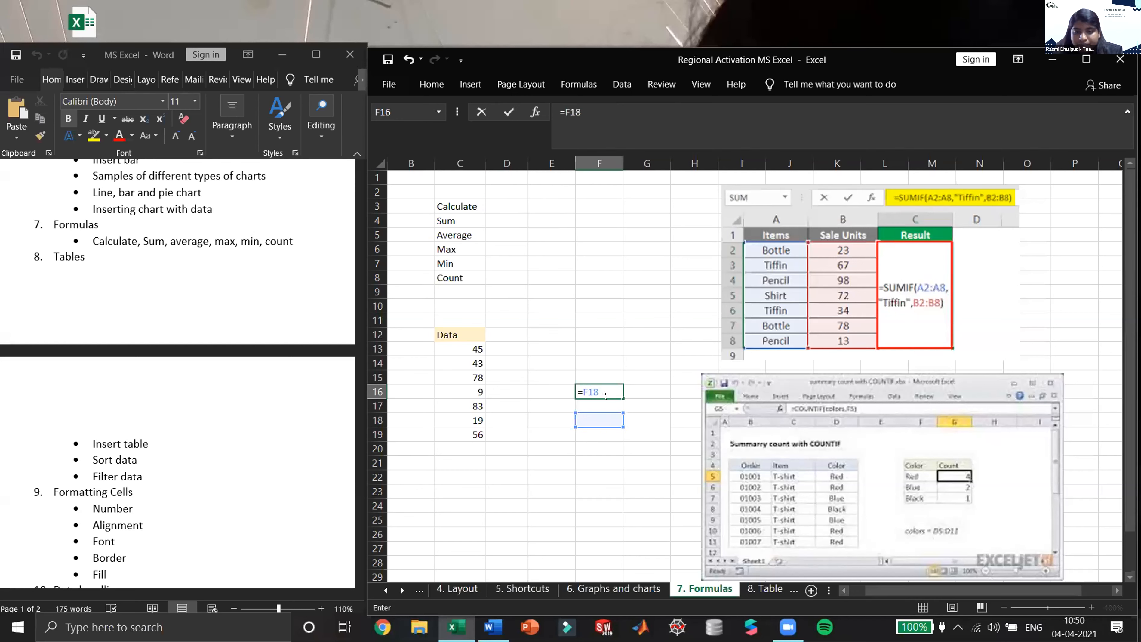
key(BackSpace)
key(BackSpace)
key(BackSpace)
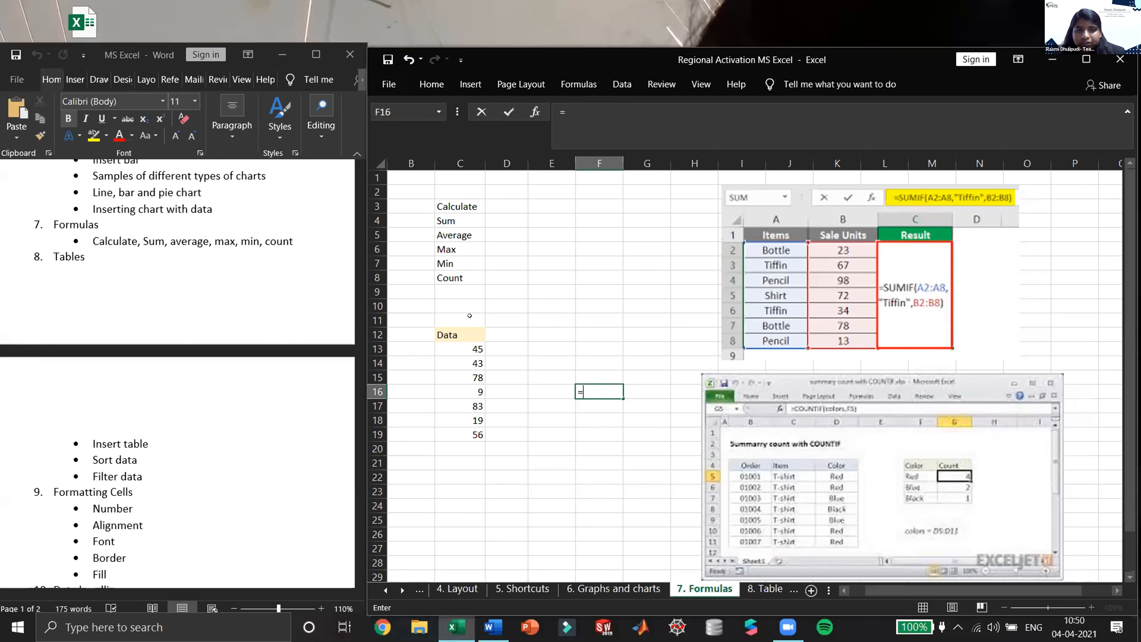
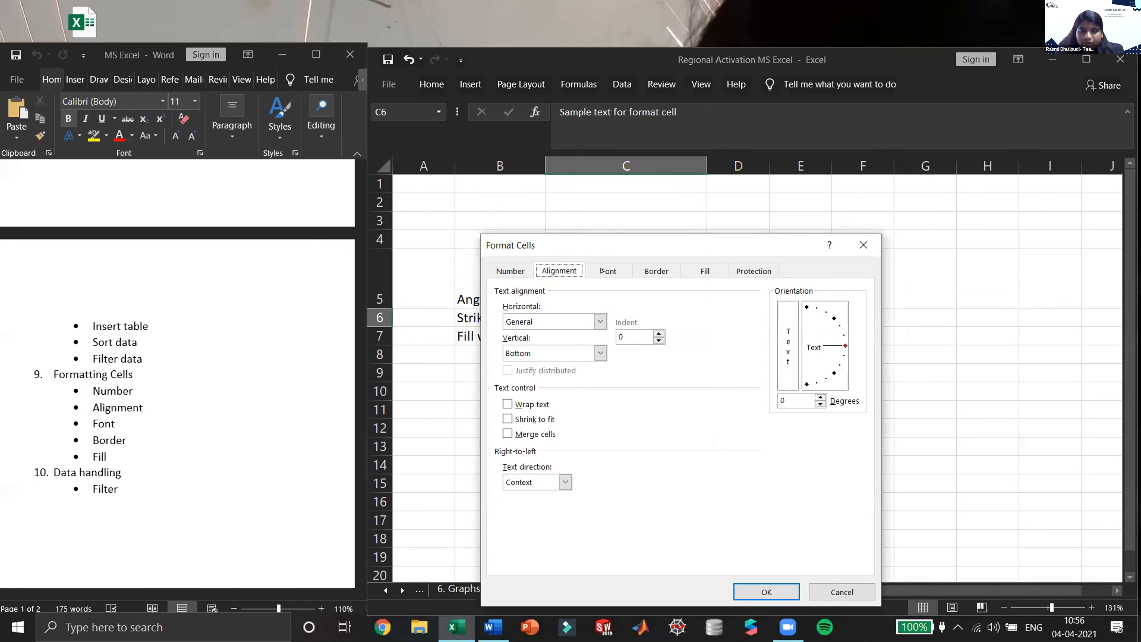
Apply the Strikethrough font effect to the sample text in C6 on the 9. Formatting cells sheet
click(602, 271)
click(507, 432)
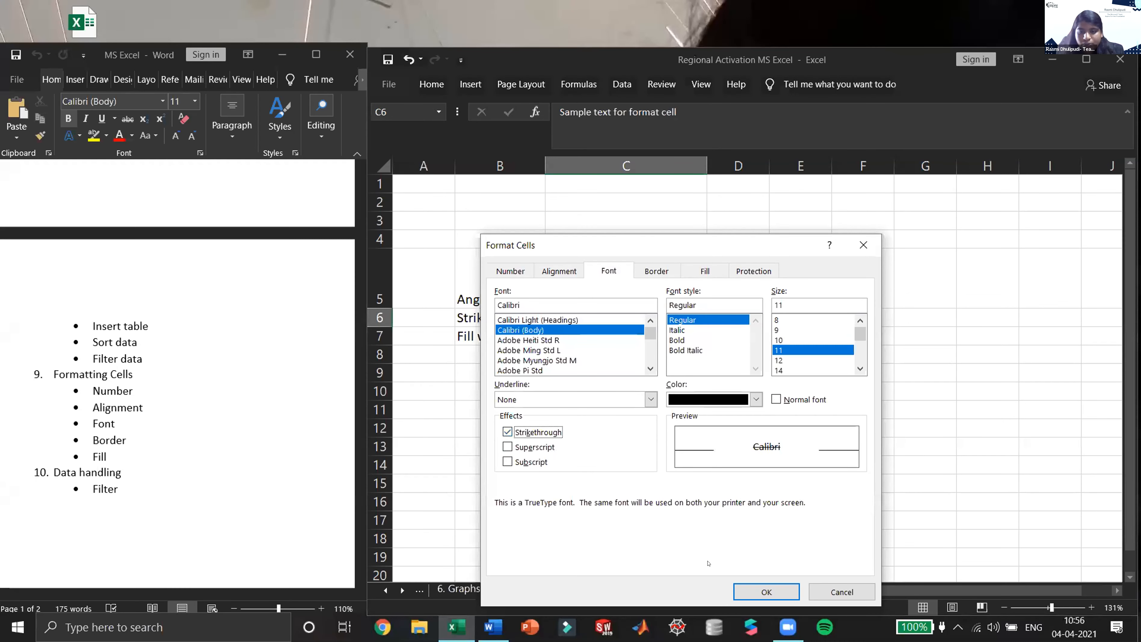
click(766, 592)
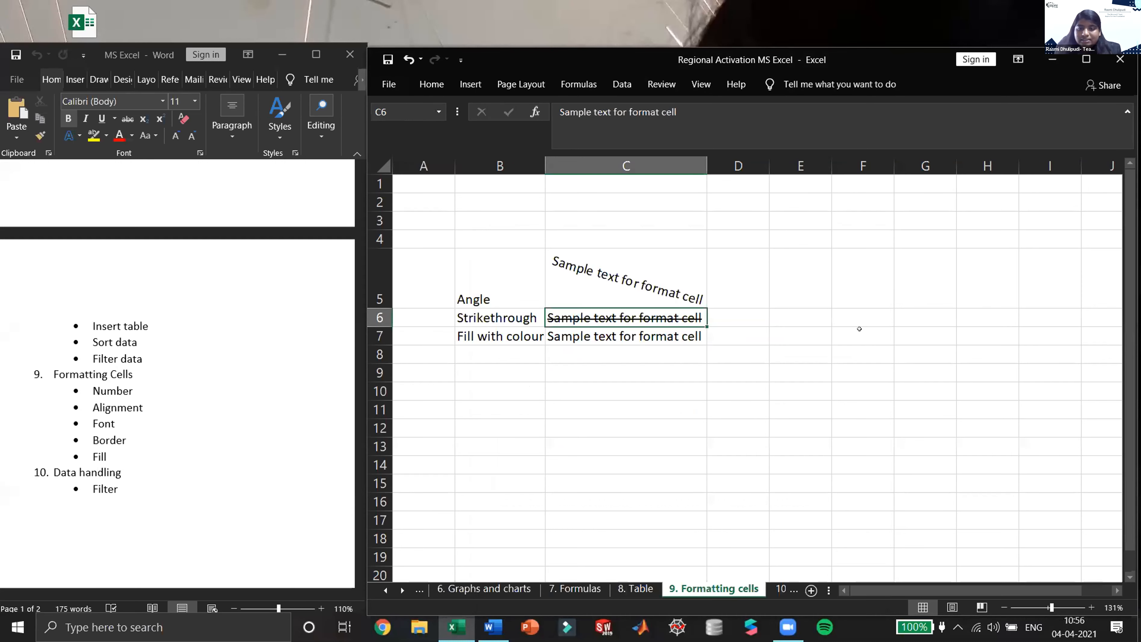
Set the font color of the sample text in C7 to a light orange theme color through Format Cells
click(669, 336)
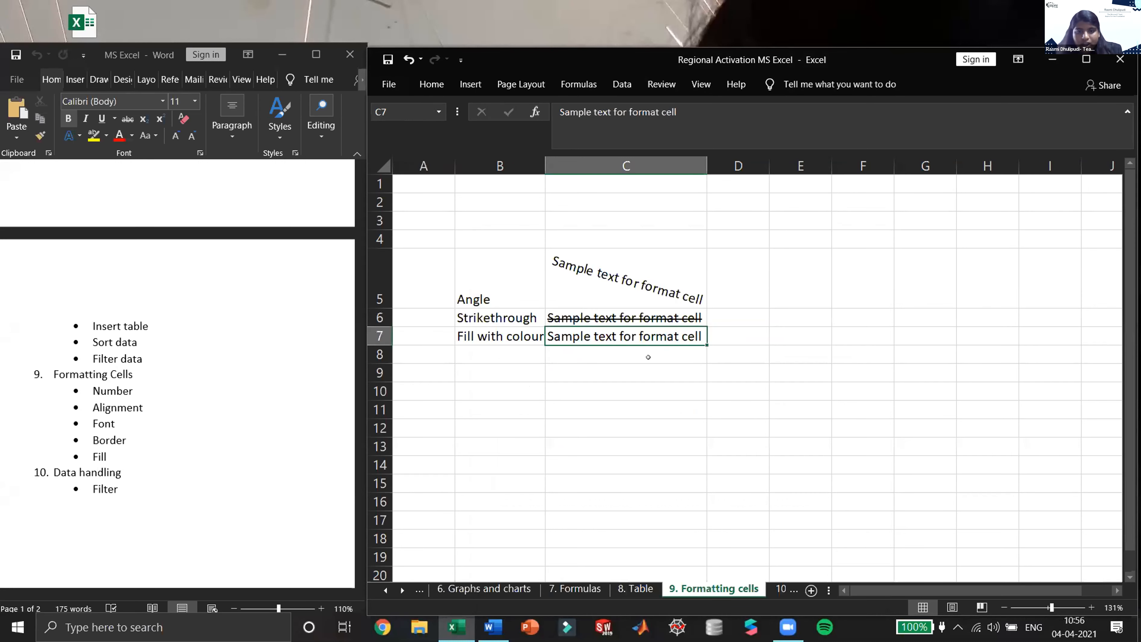
right_click(585, 336)
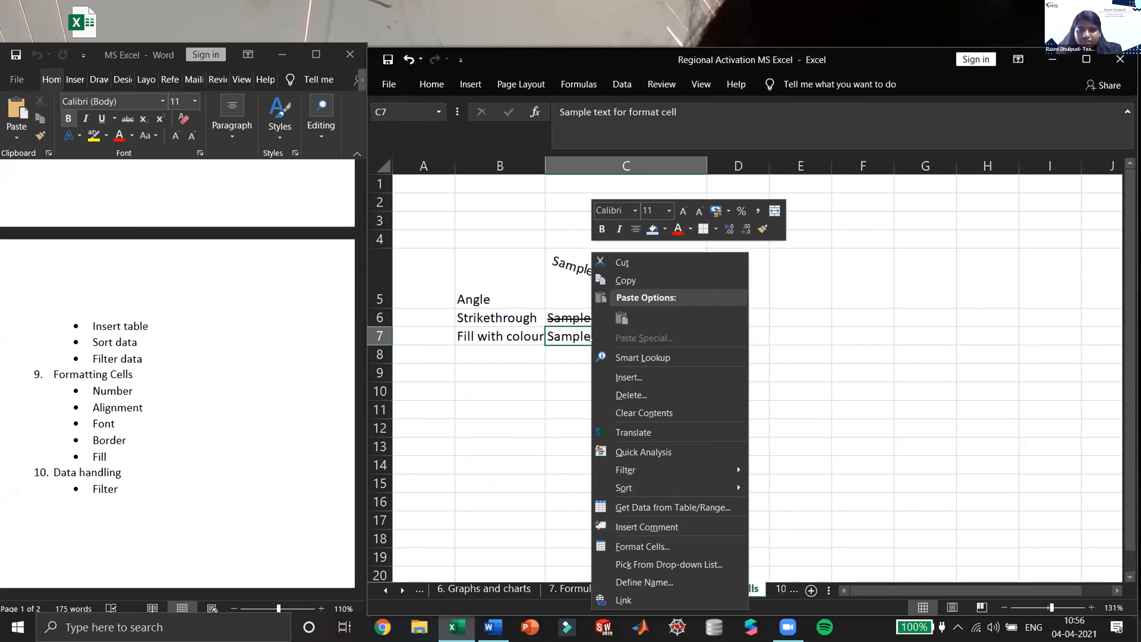
click(649, 552)
click(610, 271)
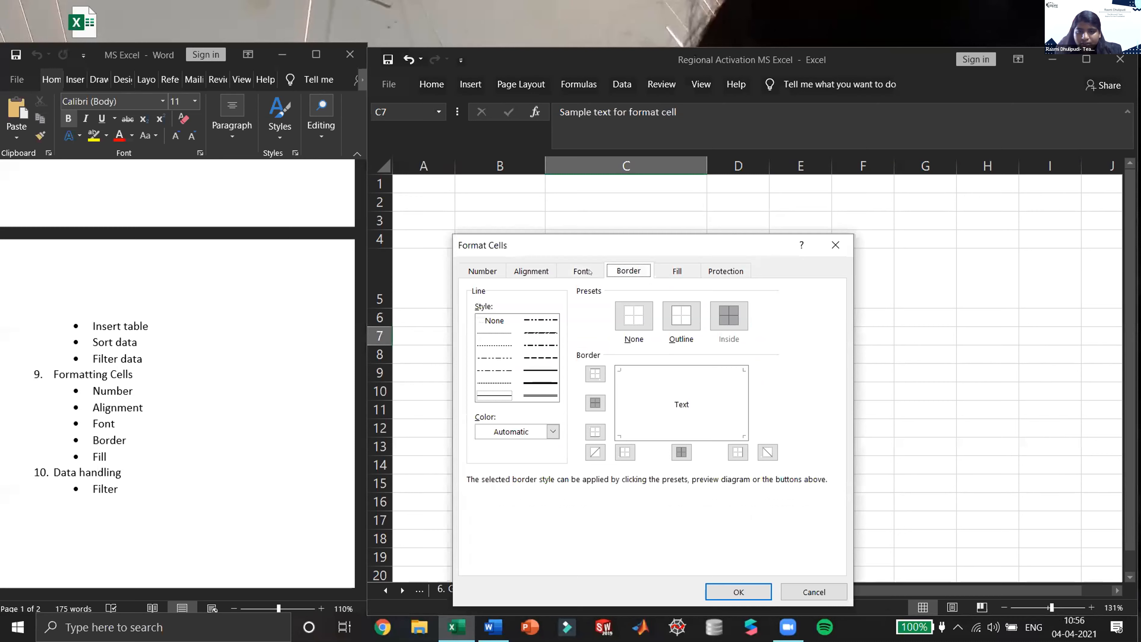
click(582, 271)
click(532, 271)
click(581, 271)
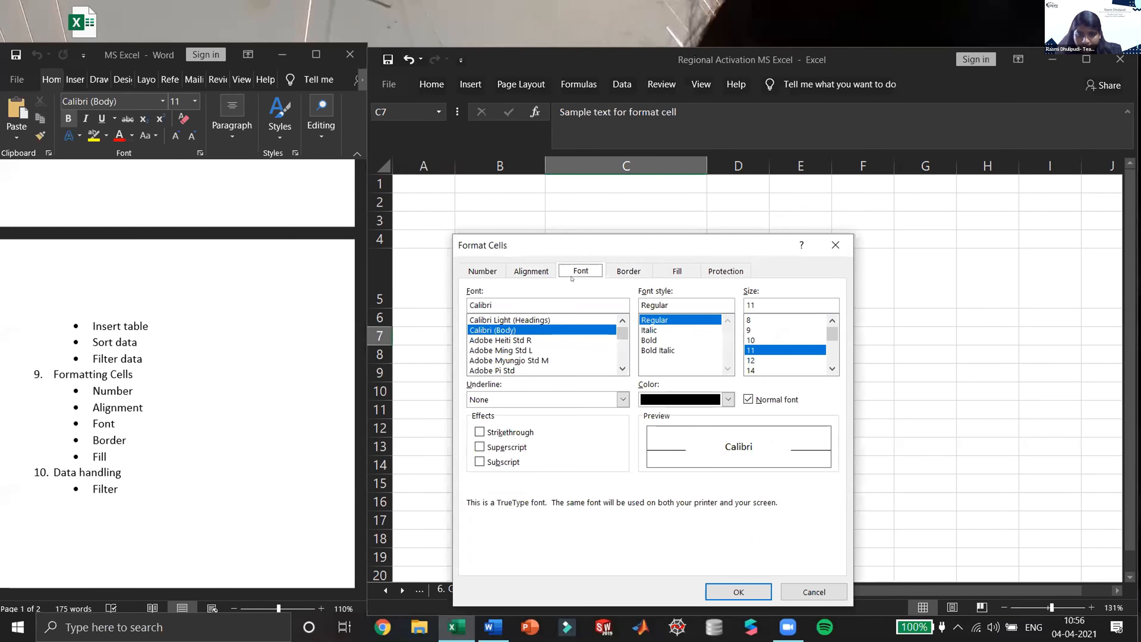
click(728, 399)
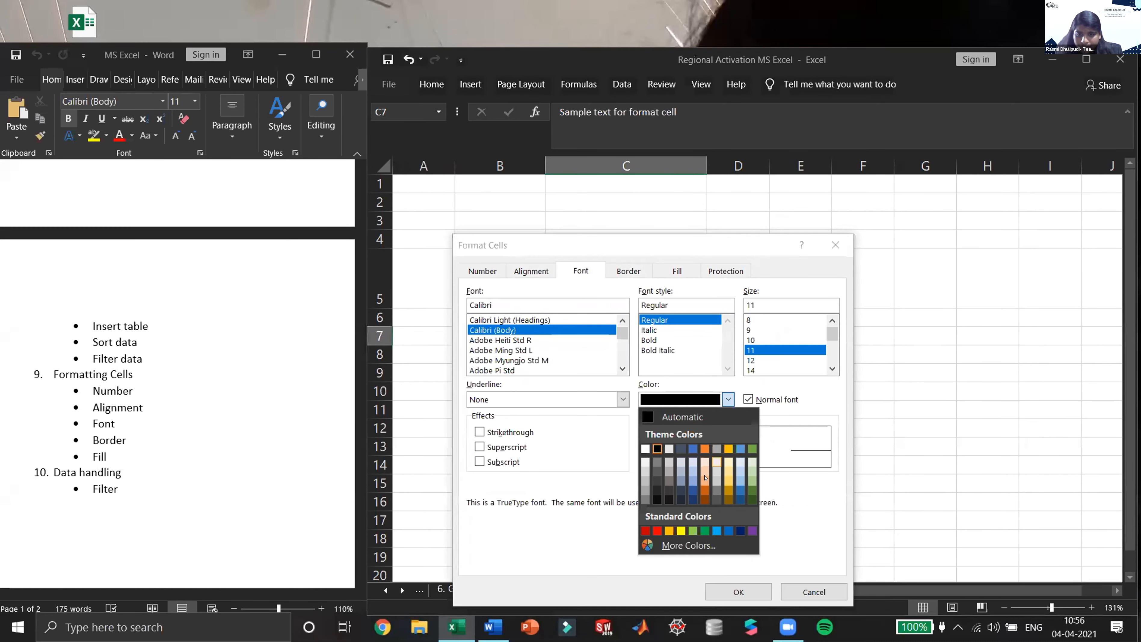
click(704, 471)
click(739, 592)
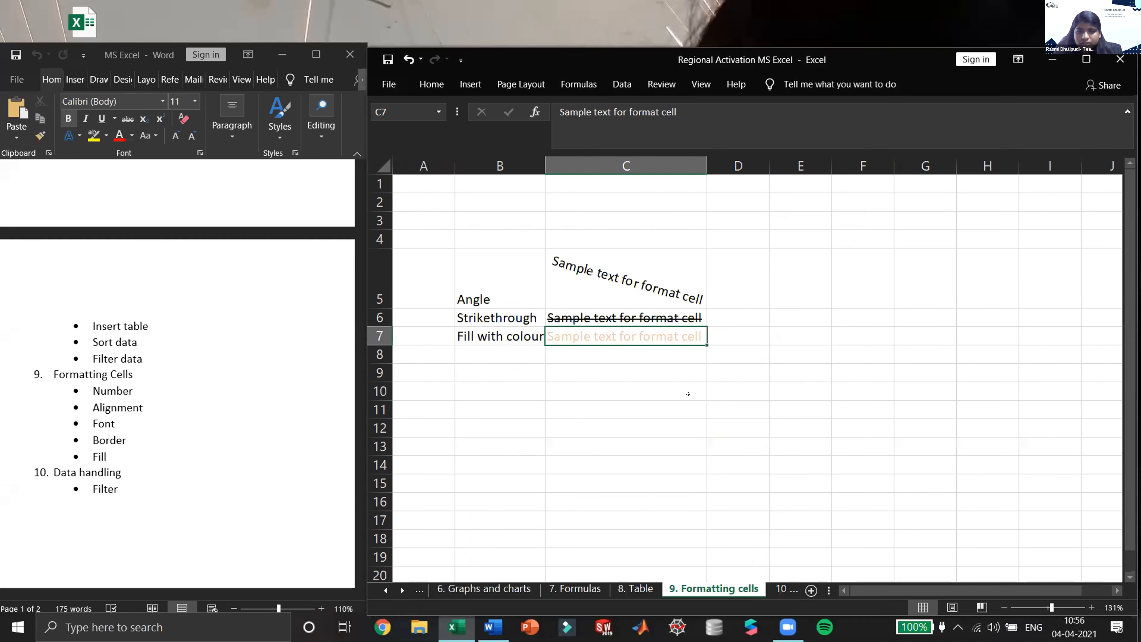
click(715, 374)
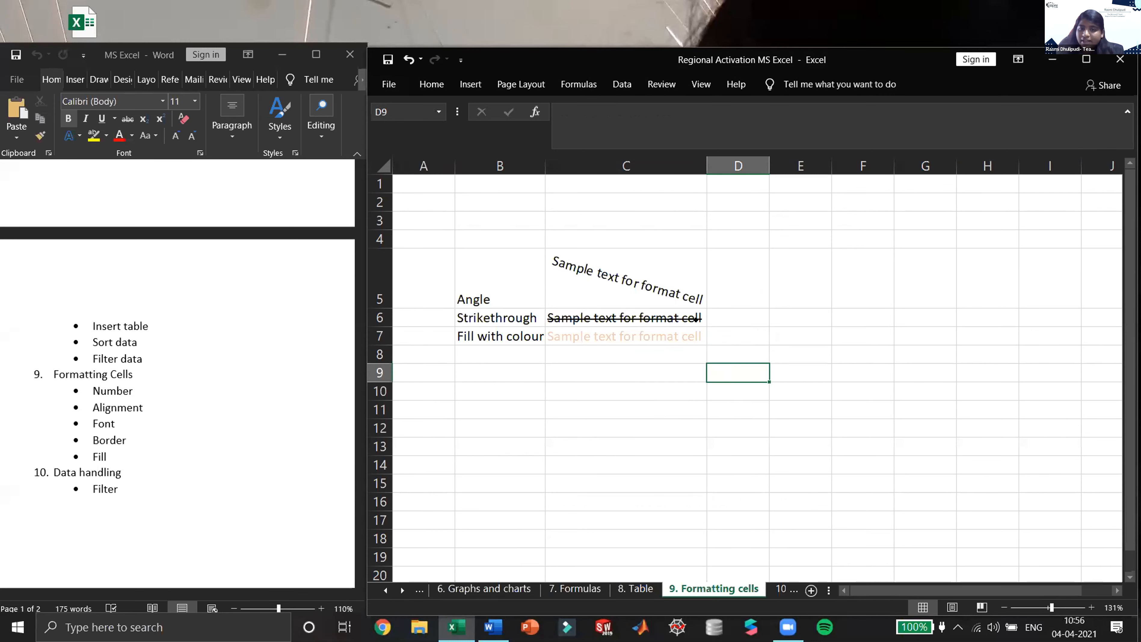
right_click(670, 318)
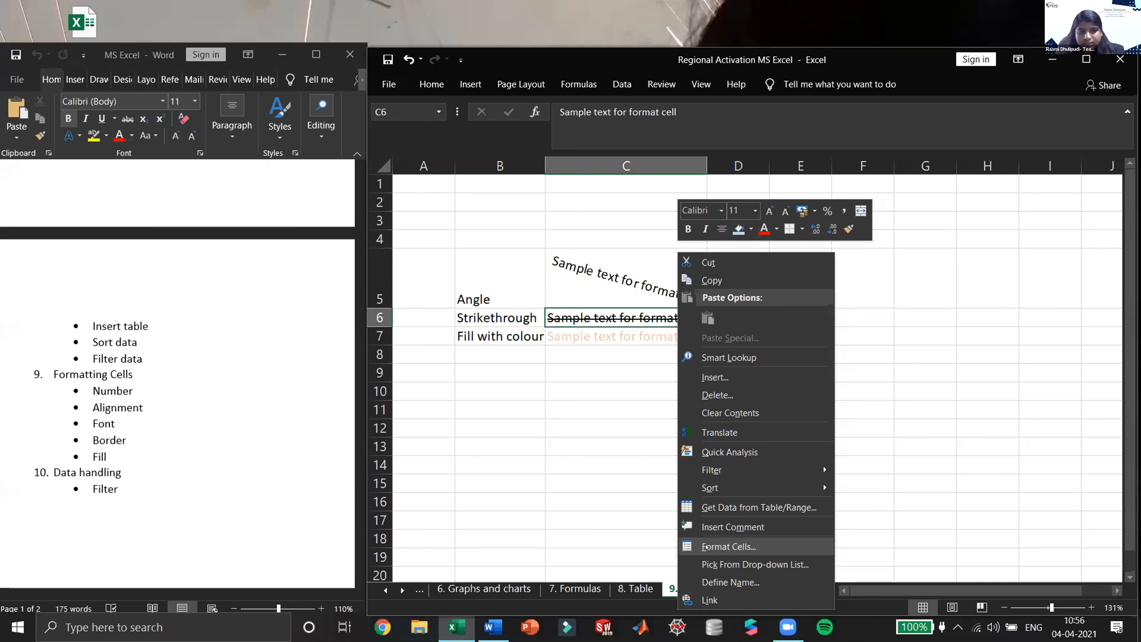
key(Escape)
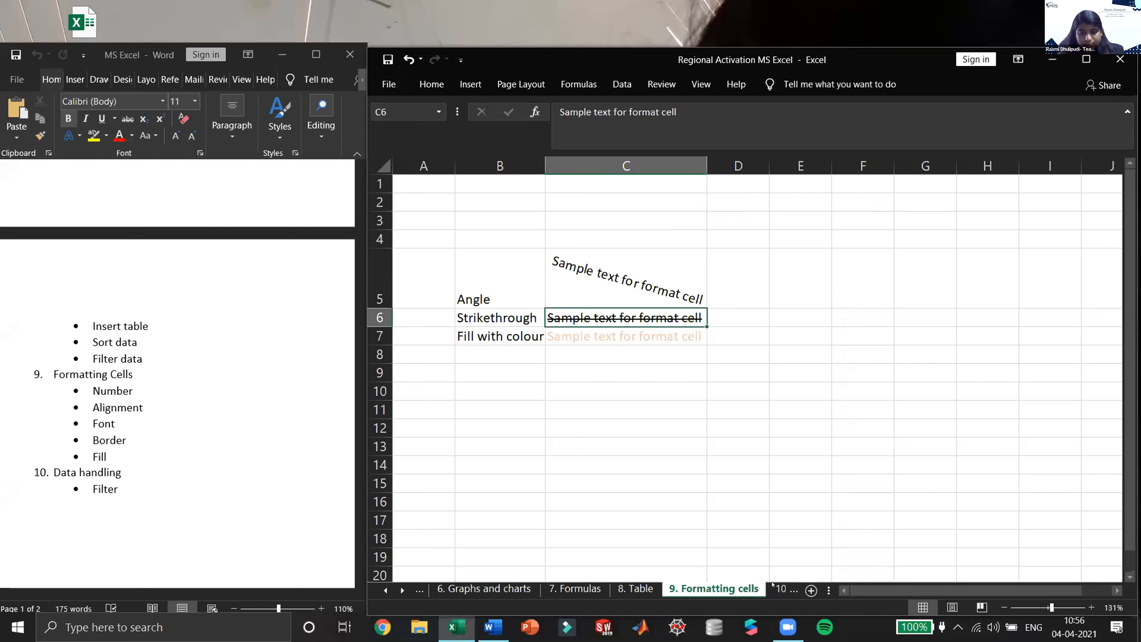
Look briefly at the 10. Data Handling sheet and return to the 8. Table sheet
click(779, 589)
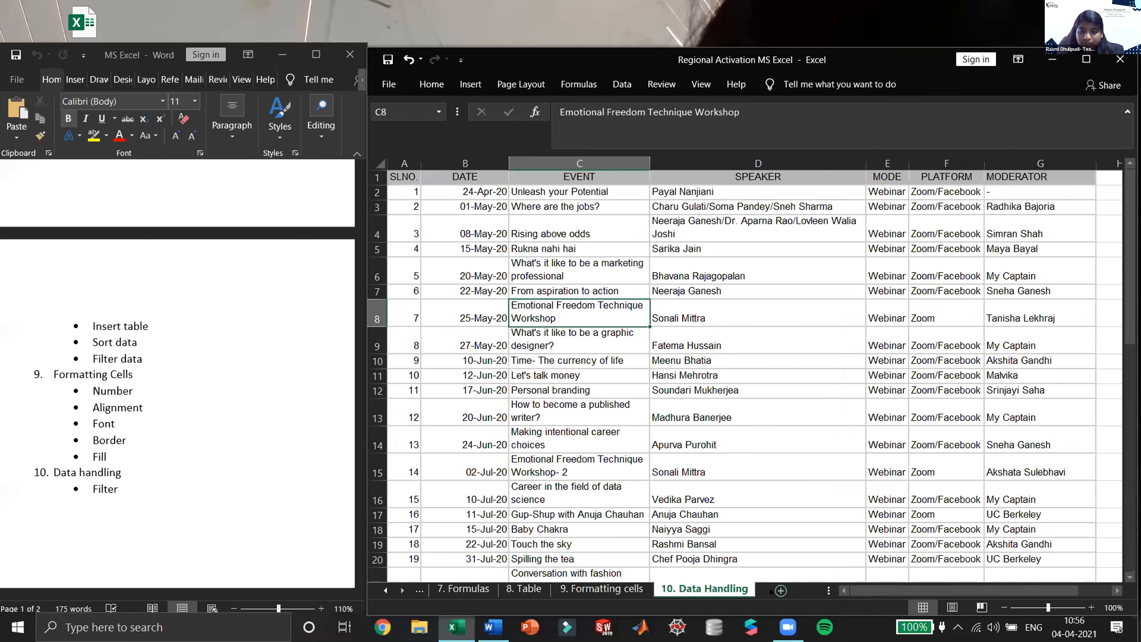
click(613, 586)
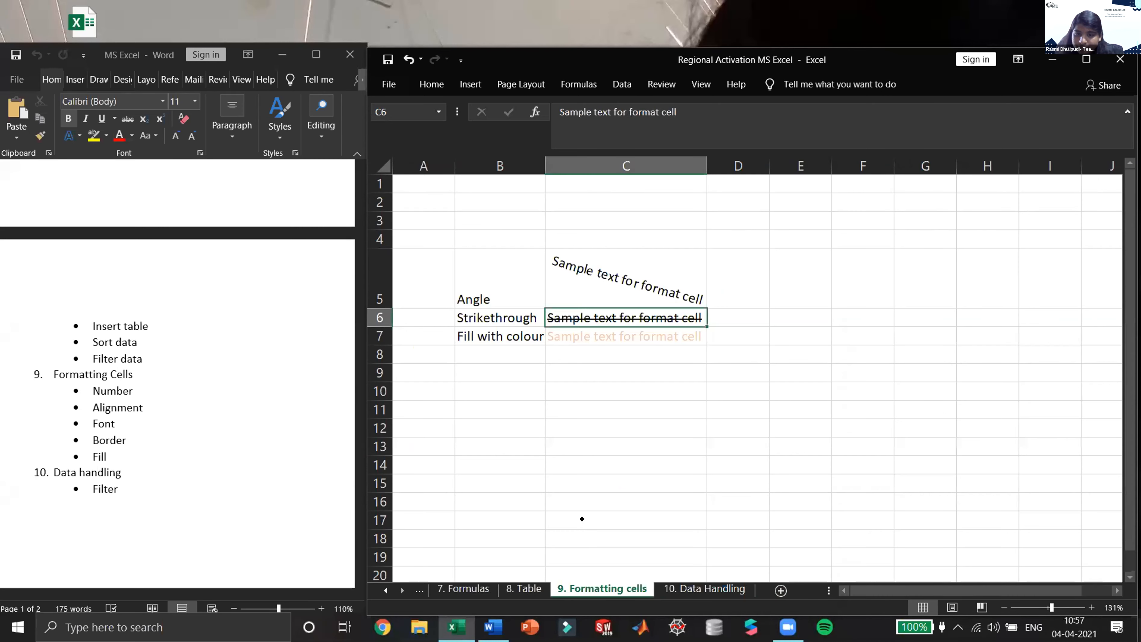
click(524, 589)
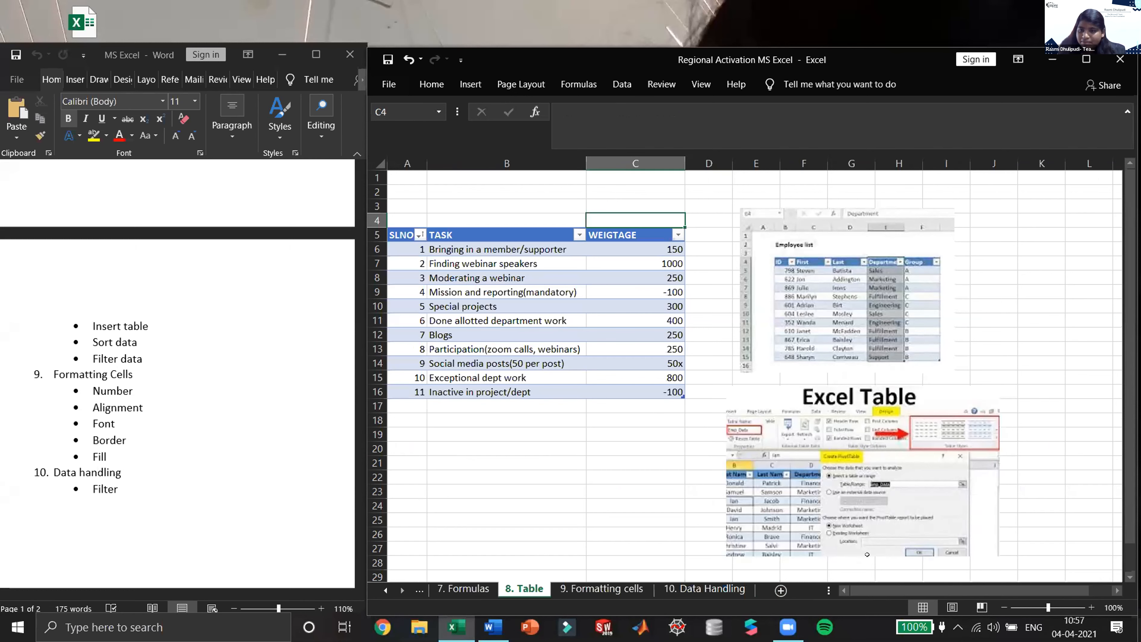
Copy the task table in A5:C16 and paste it below the original, starting at A18
click(404, 233)
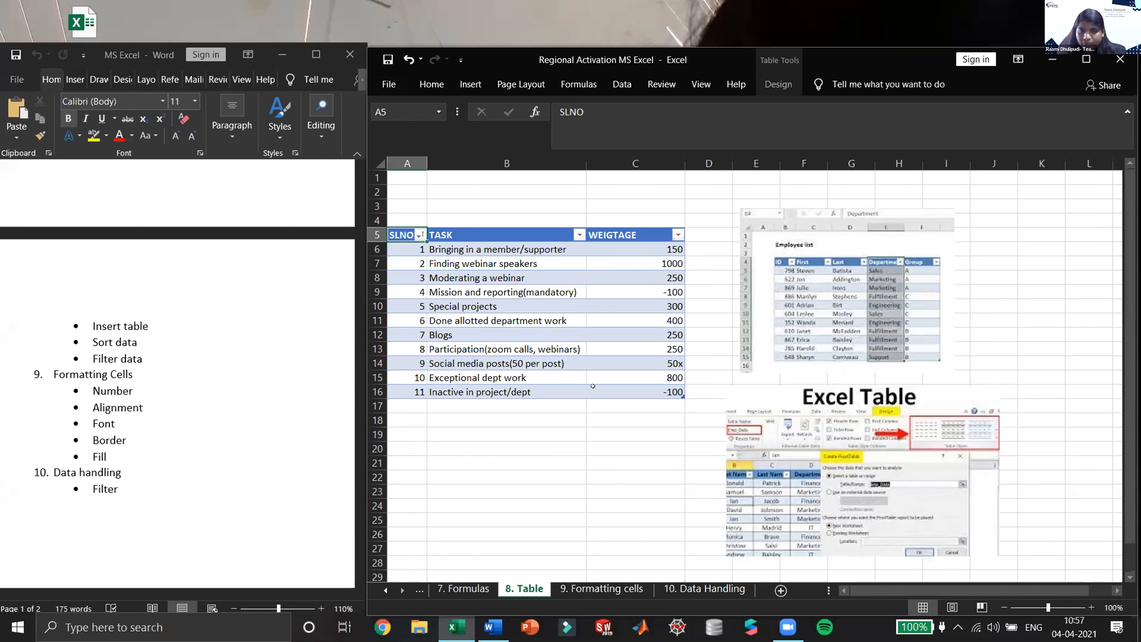
key(ctrl+a)
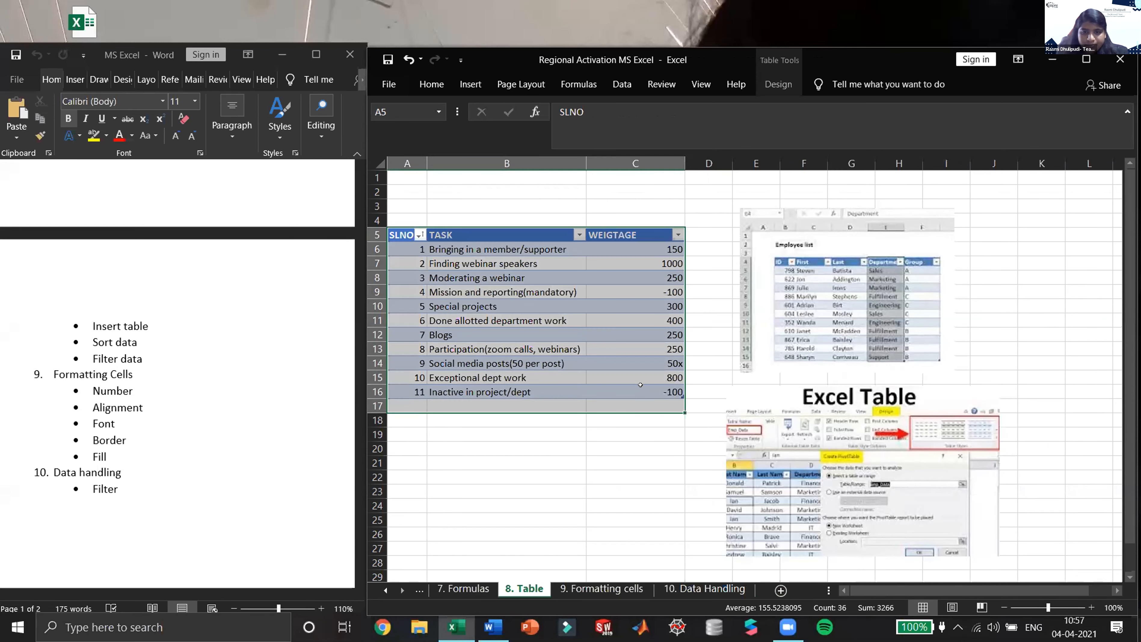
click(631, 416)
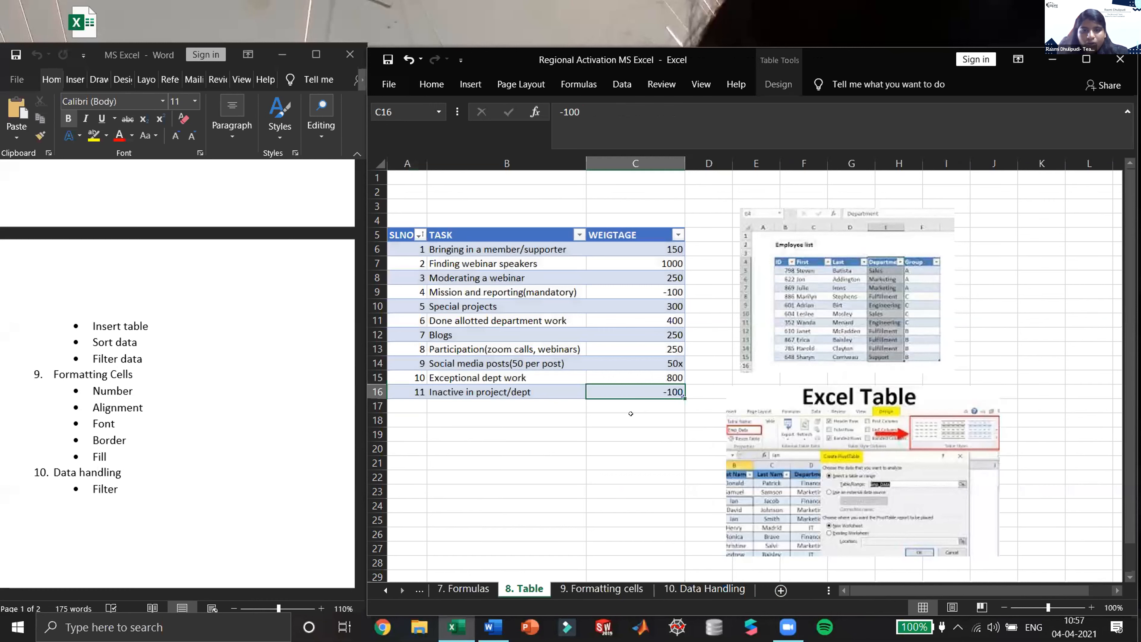
click(394, 234)
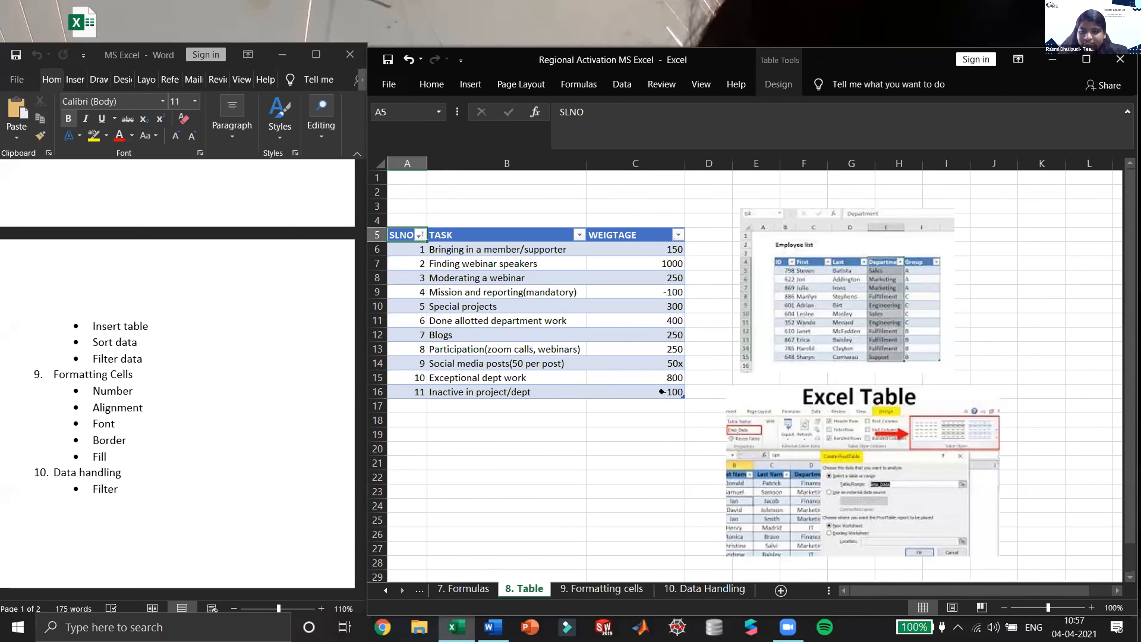
shift+click(662, 392)
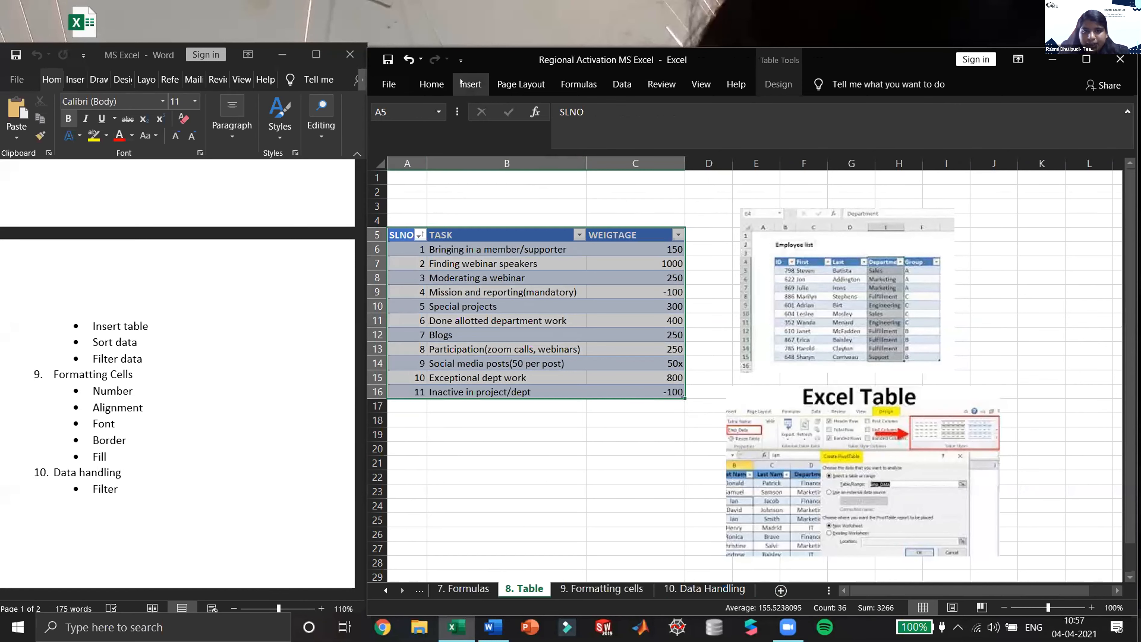
click(470, 84)
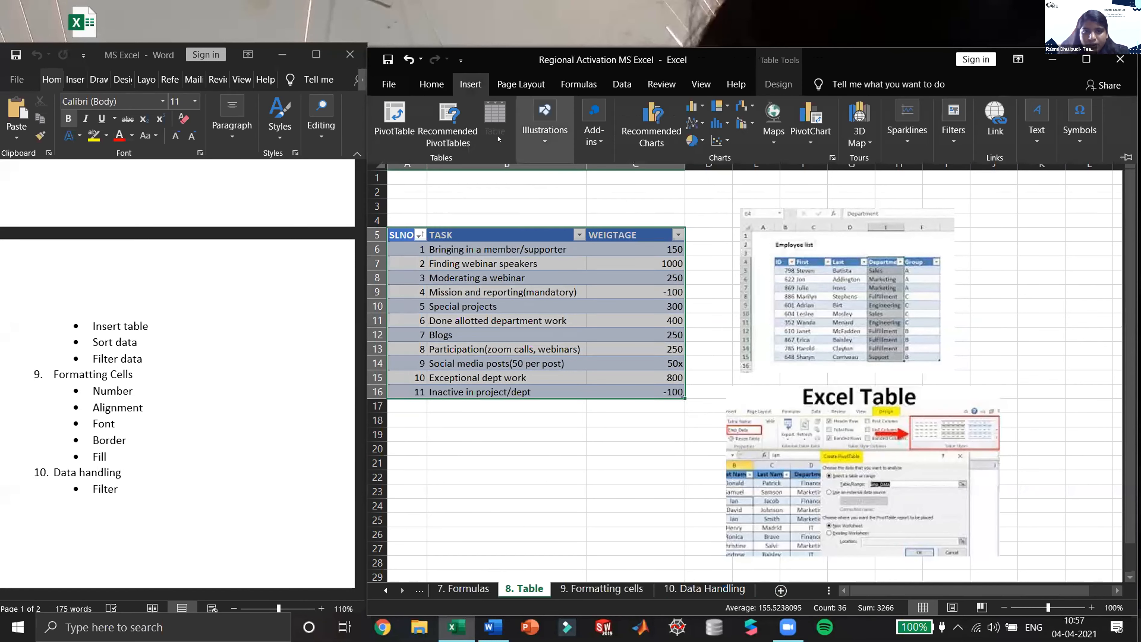
click(482, 244)
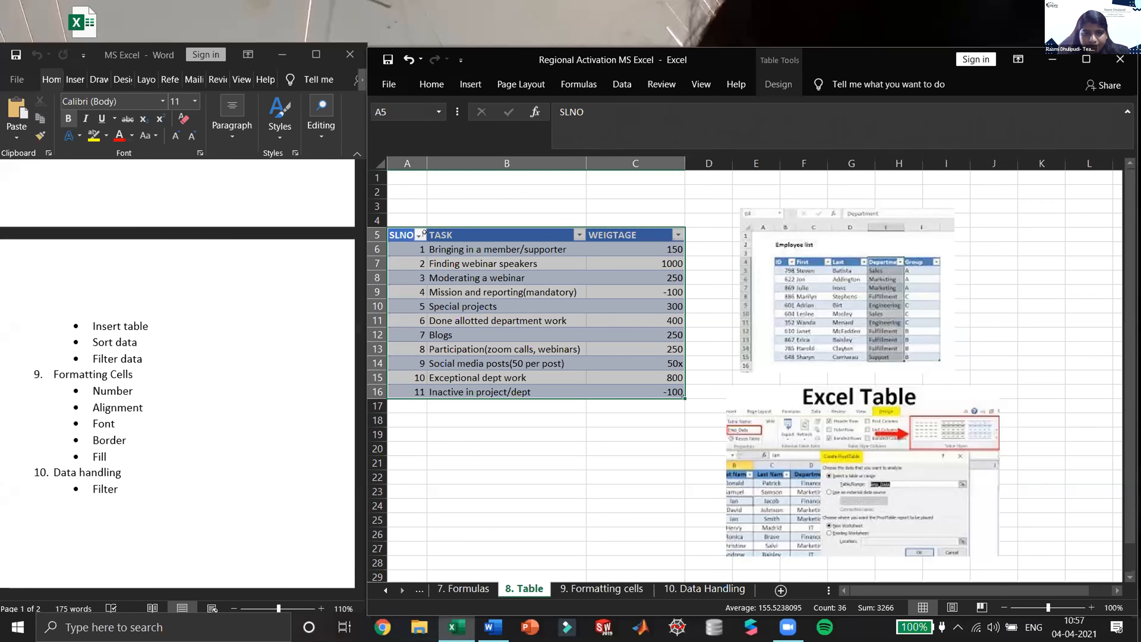
key(ctrl+c)
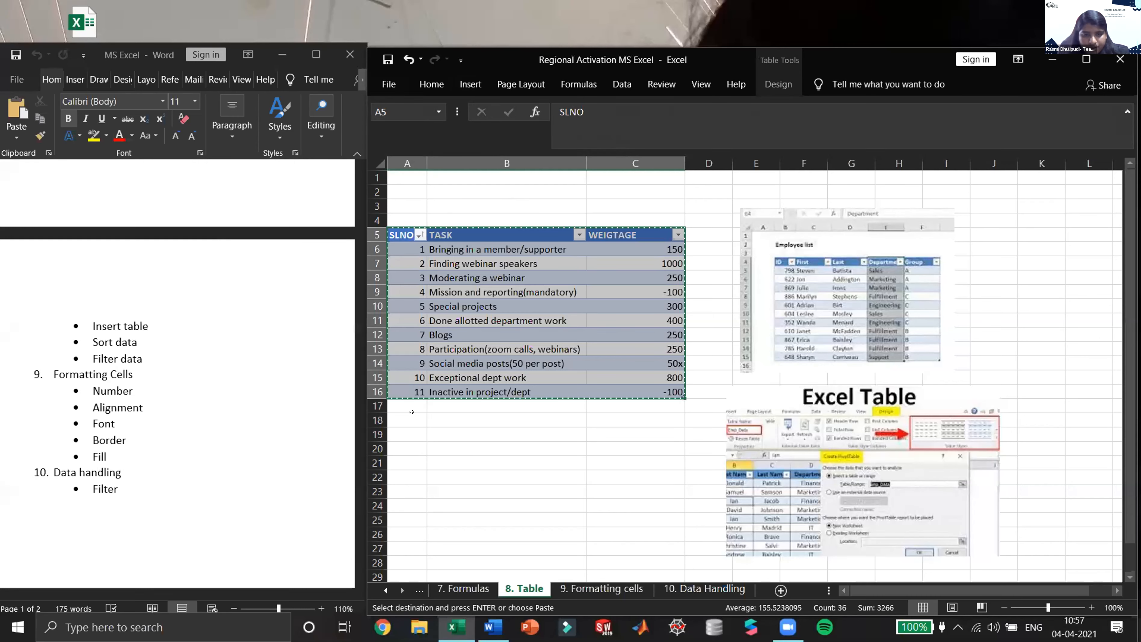
click(412, 418)
key(ctrl+v)
Change the pasted task data to values only, without the table formatting
click(711, 573)
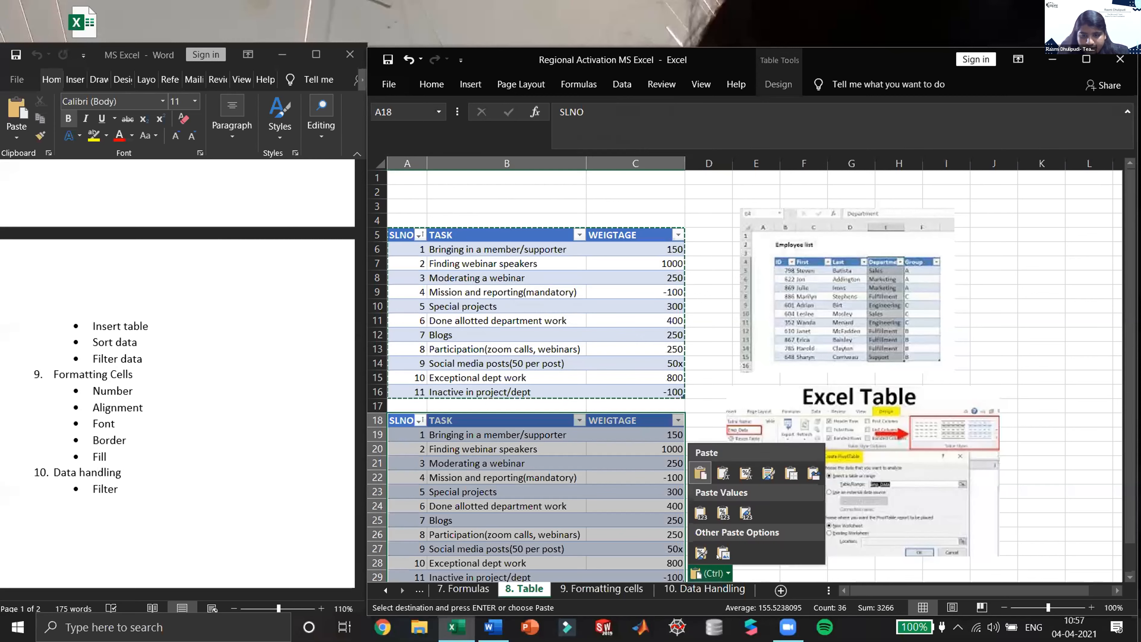
click(689, 516)
click(715, 573)
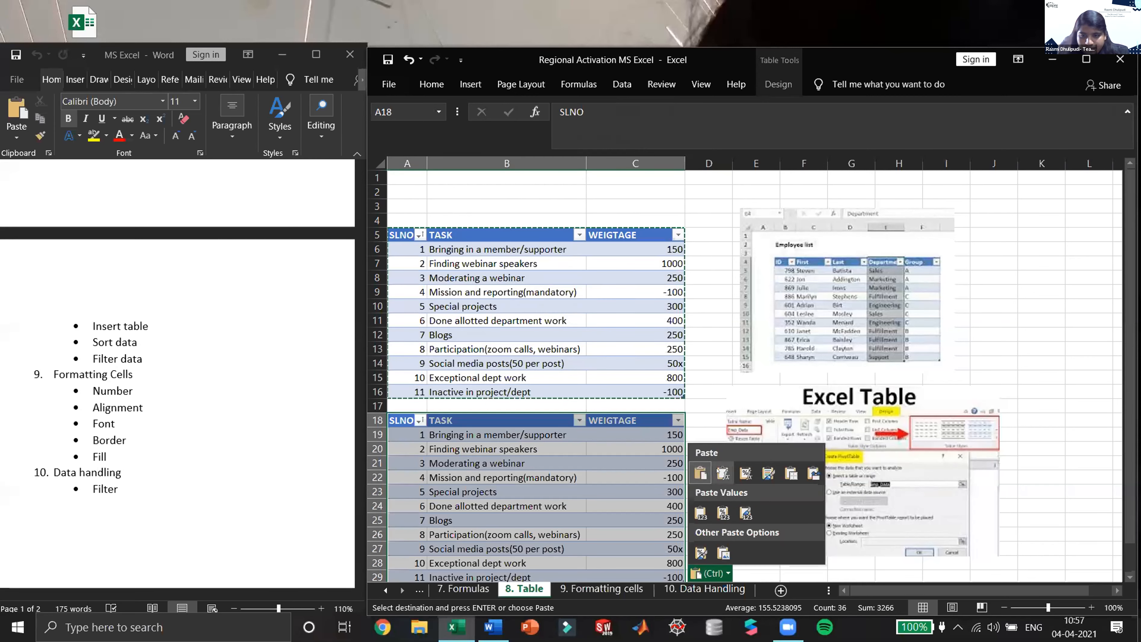
click(699, 514)
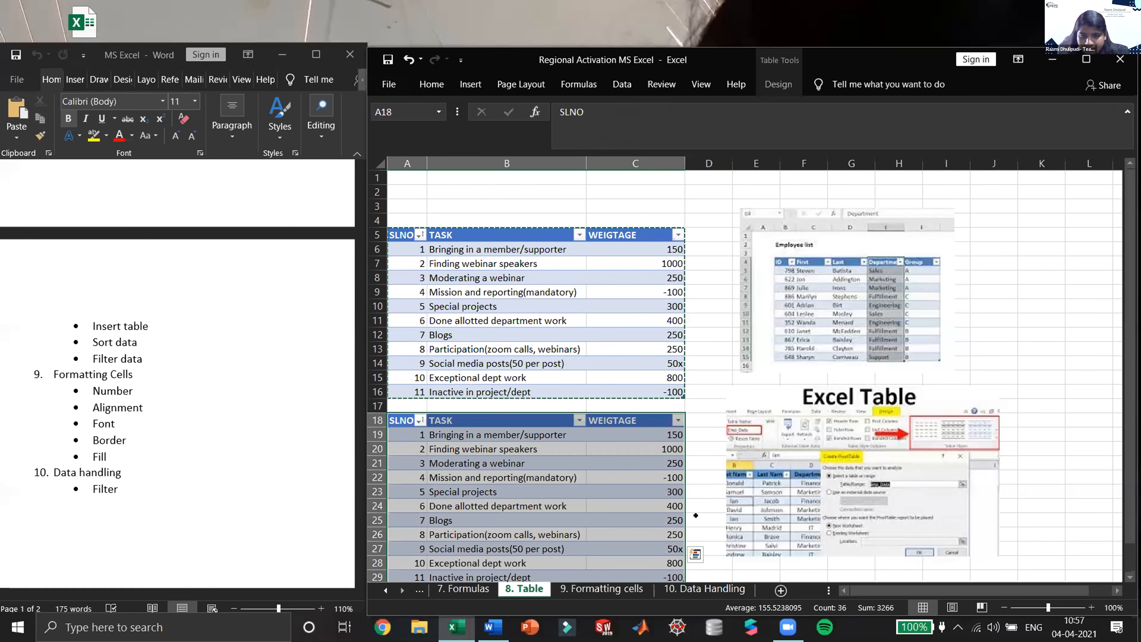
click(696, 500)
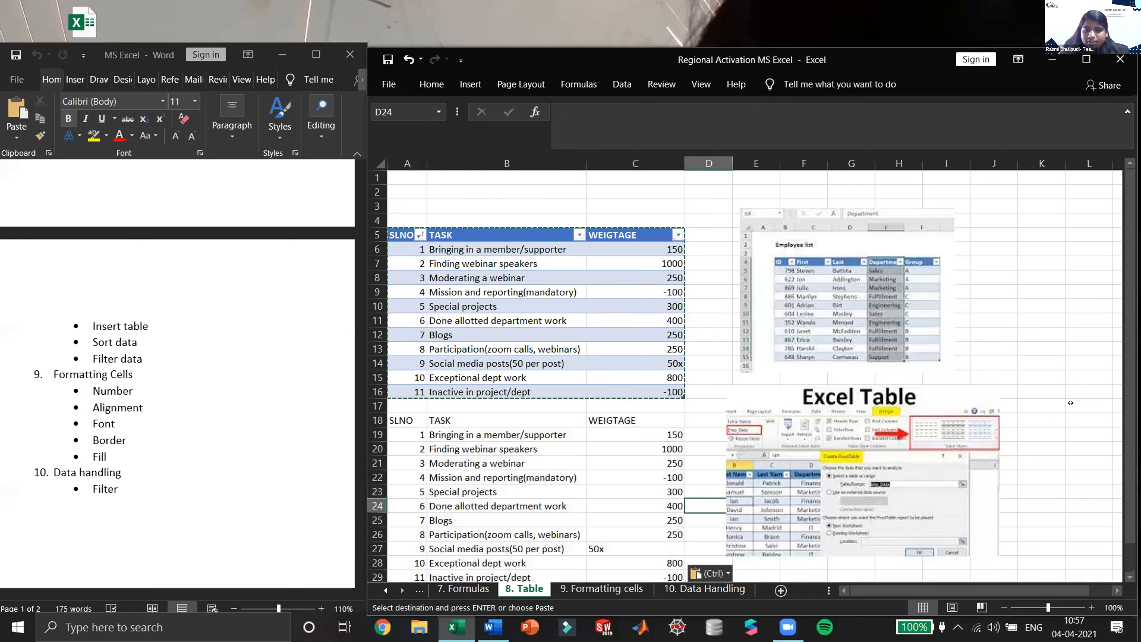
scroll(509, 306, down, 4)
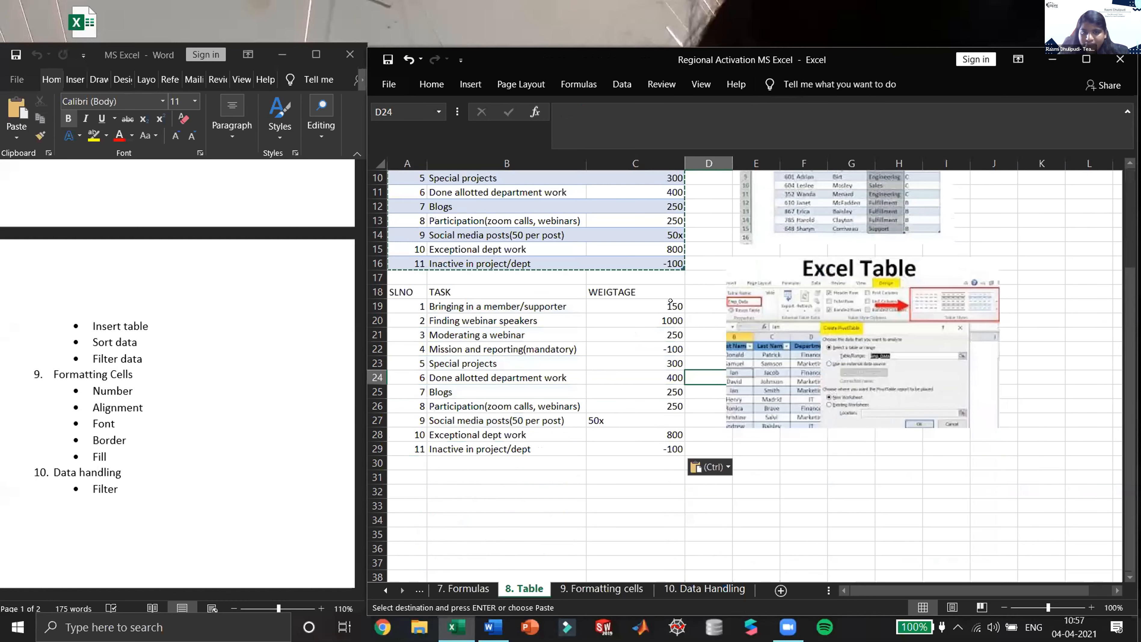
click(491, 421)
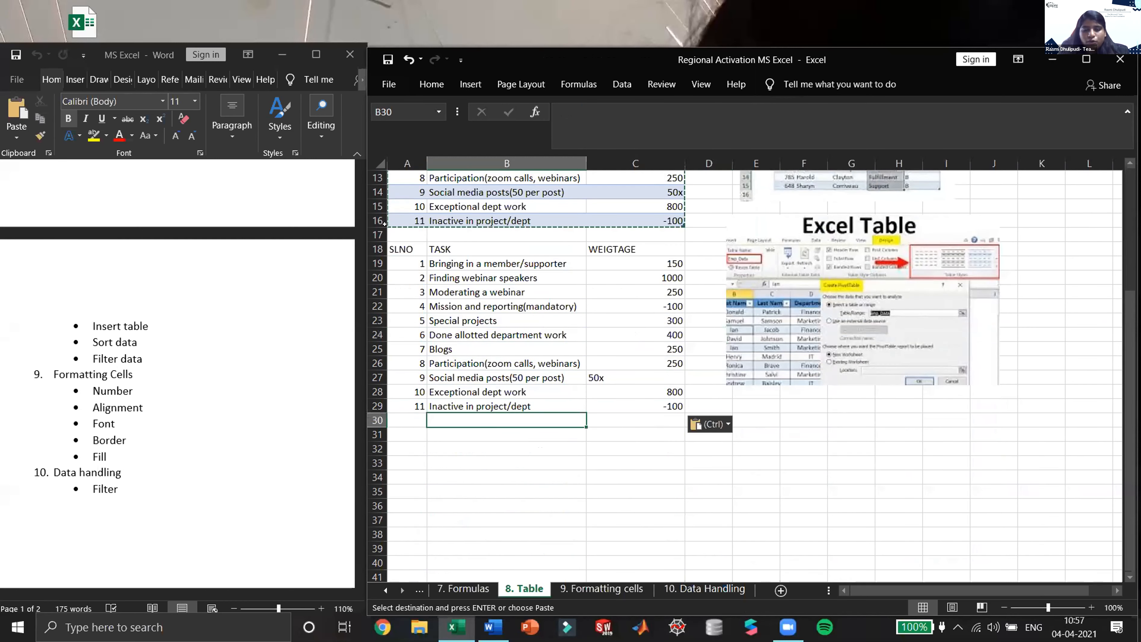
click(413, 253)
click(564, 461)
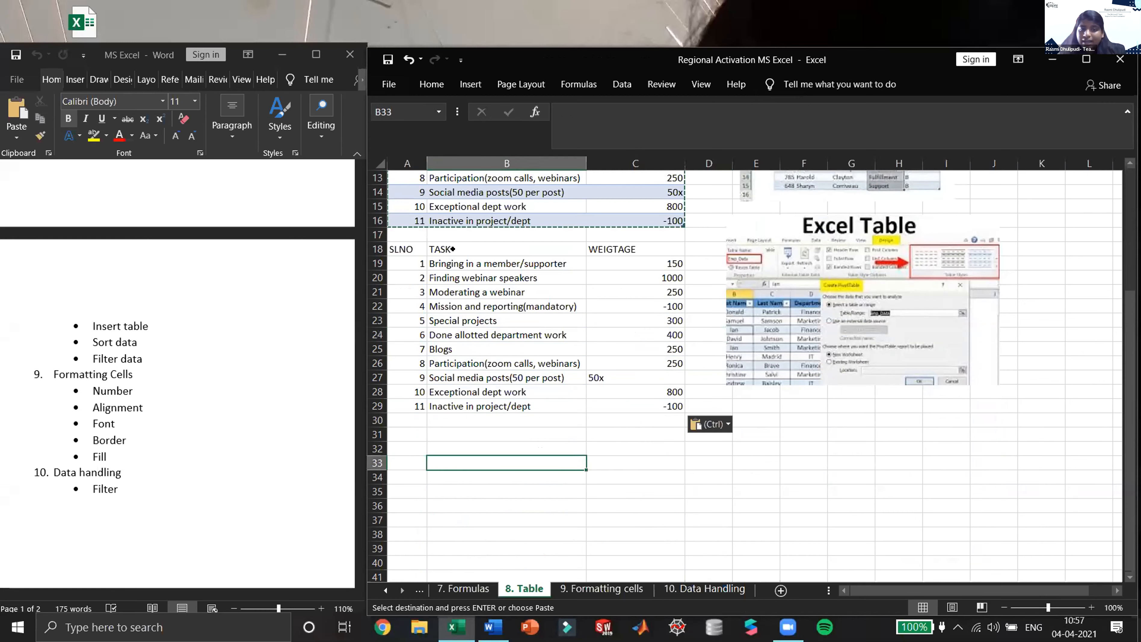
click(409, 264)
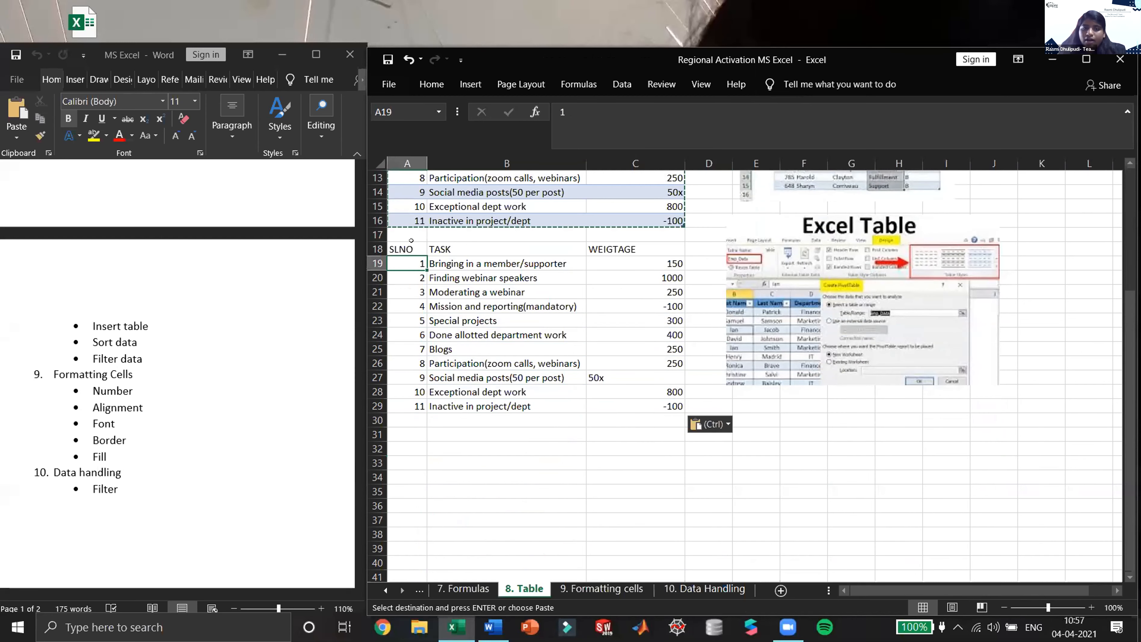
click(407, 249)
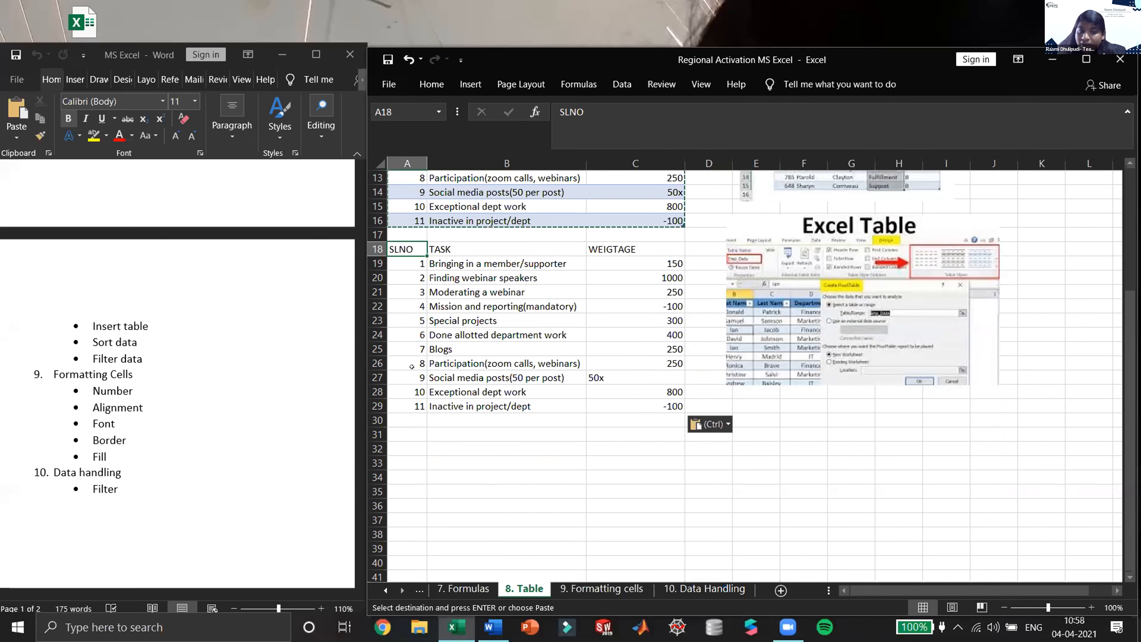
click(467, 476)
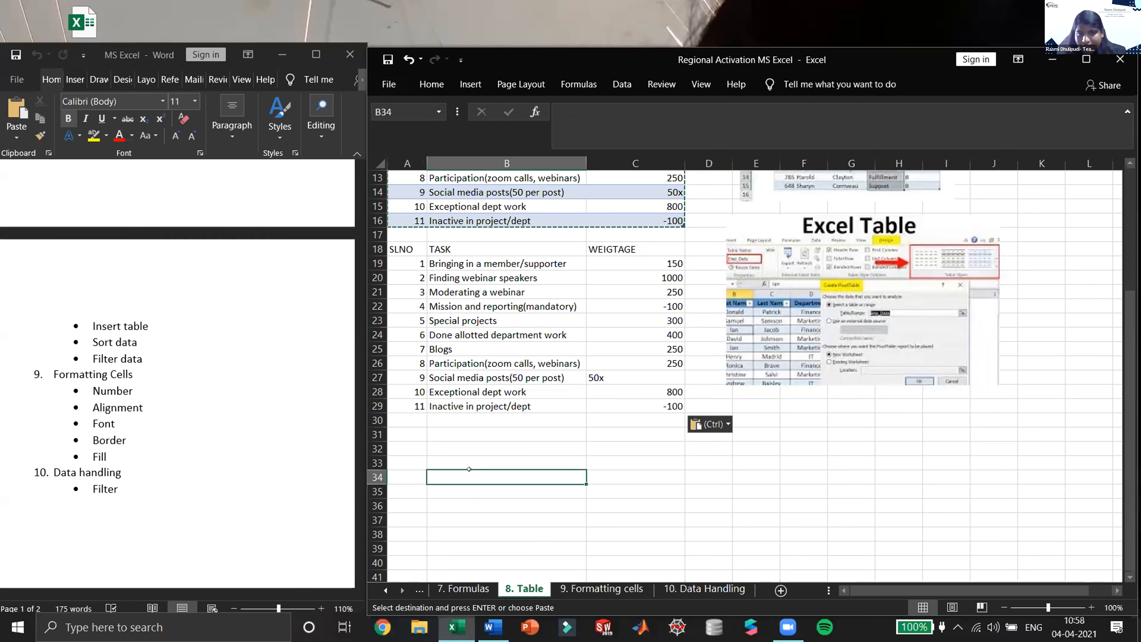
Create a table from the plain task data in A18:C29, treating the first row as headers
click(411, 249)
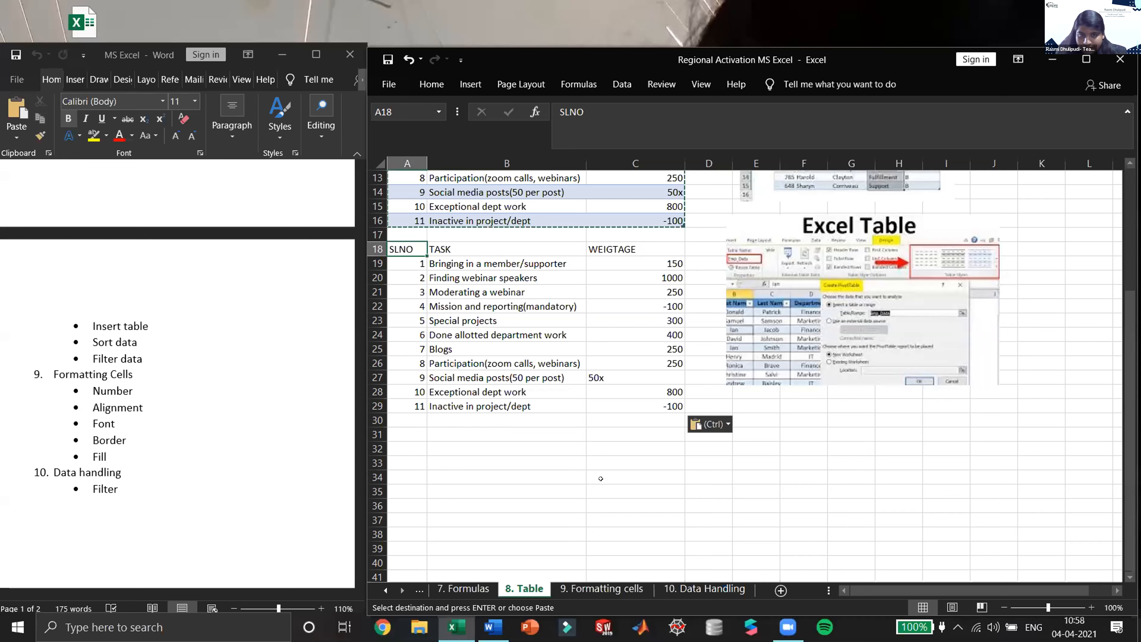
shift+click(642, 406)
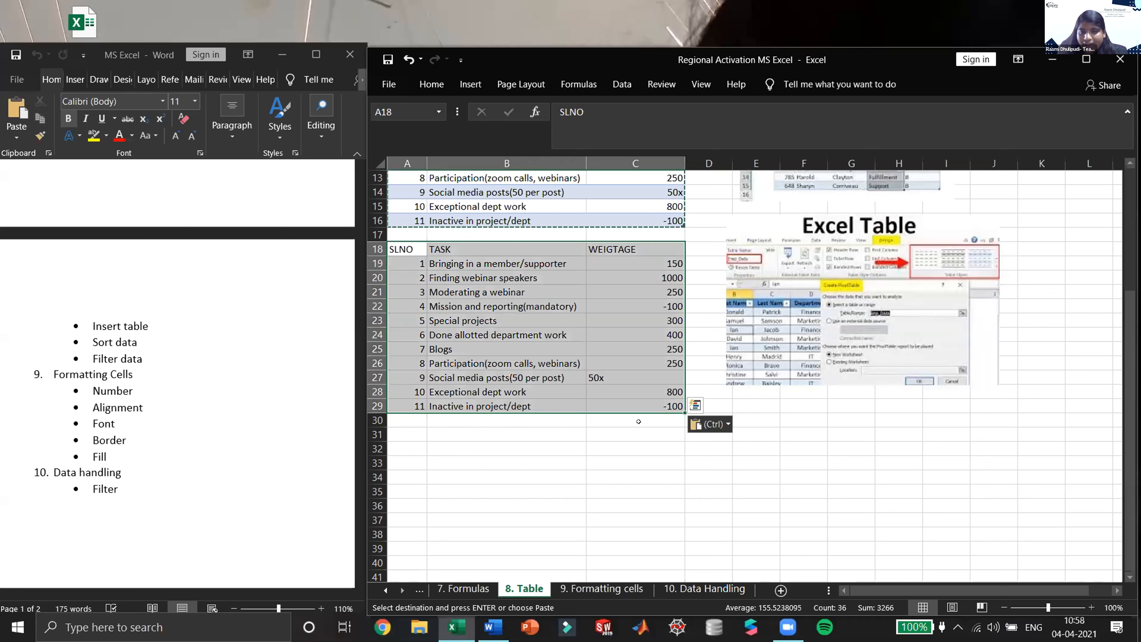
click(629, 442)
click(407, 249)
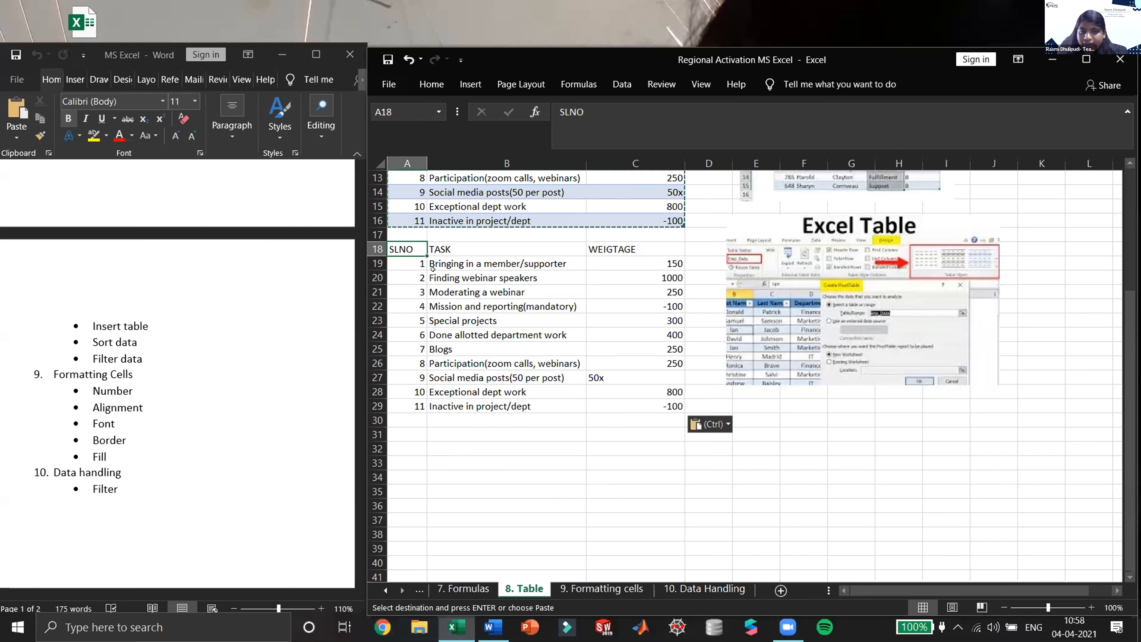
shift+click(668, 404)
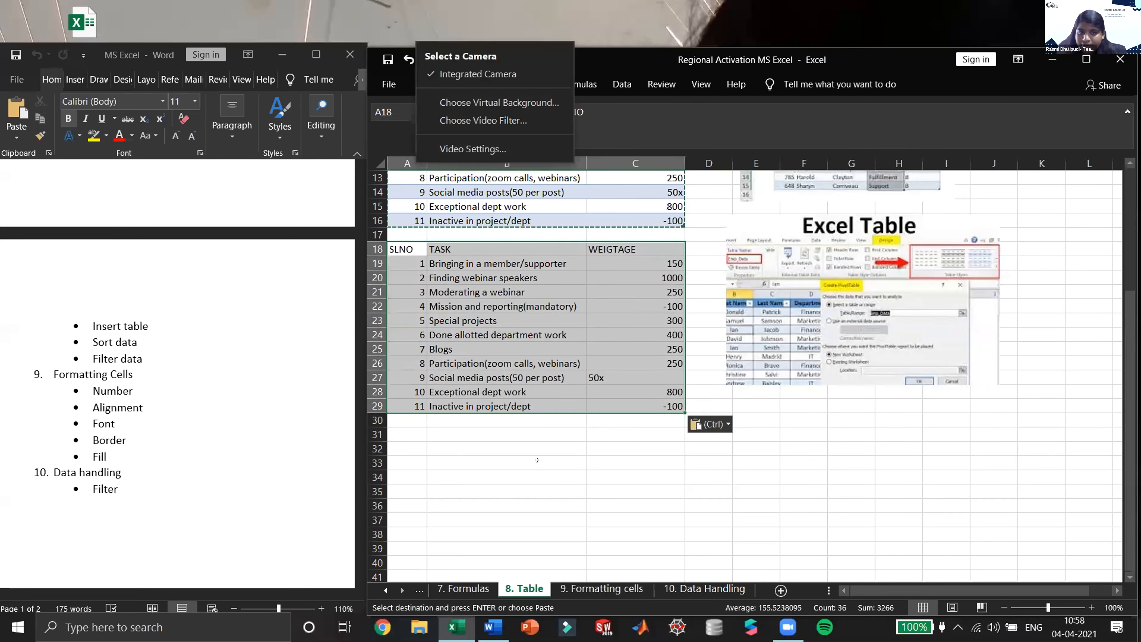
scroll(537, 460, up, 3)
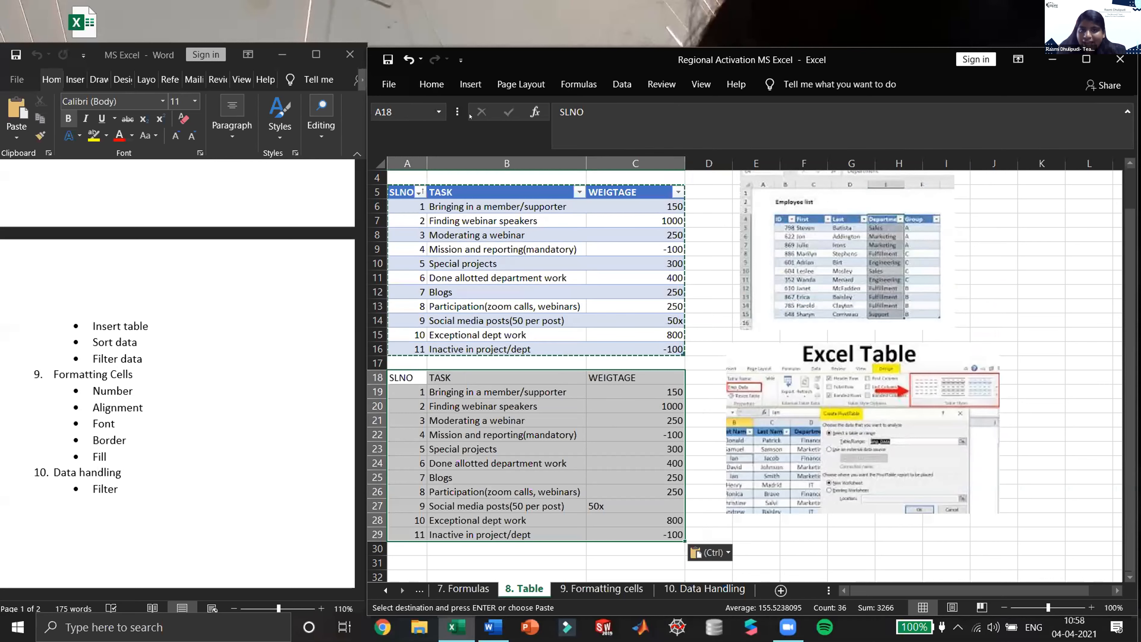
click(470, 84)
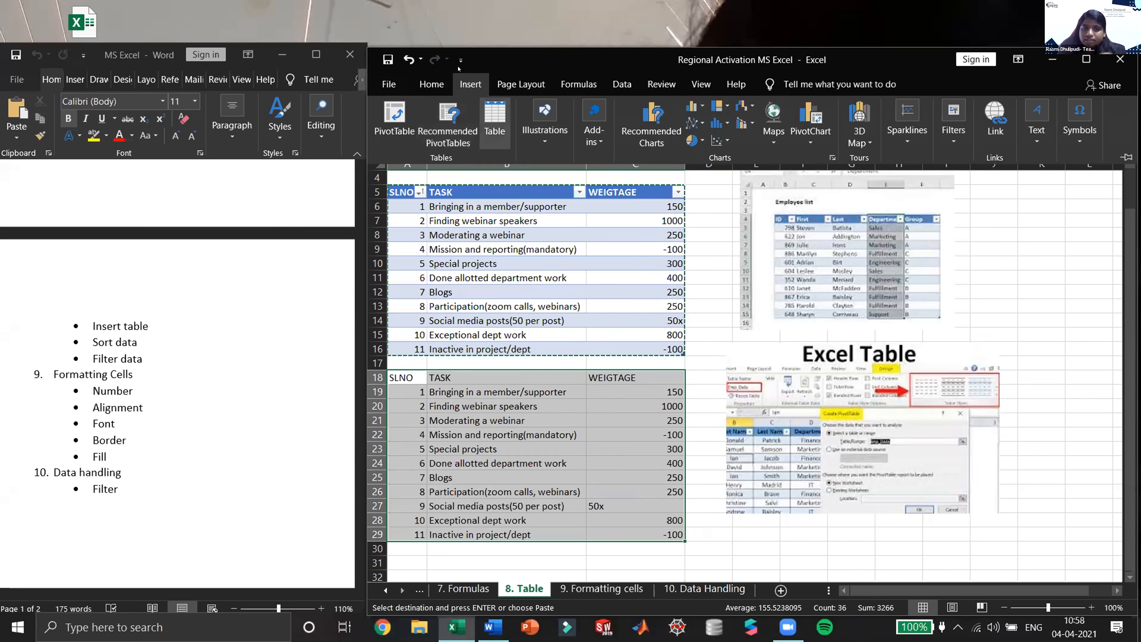
click(486, 117)
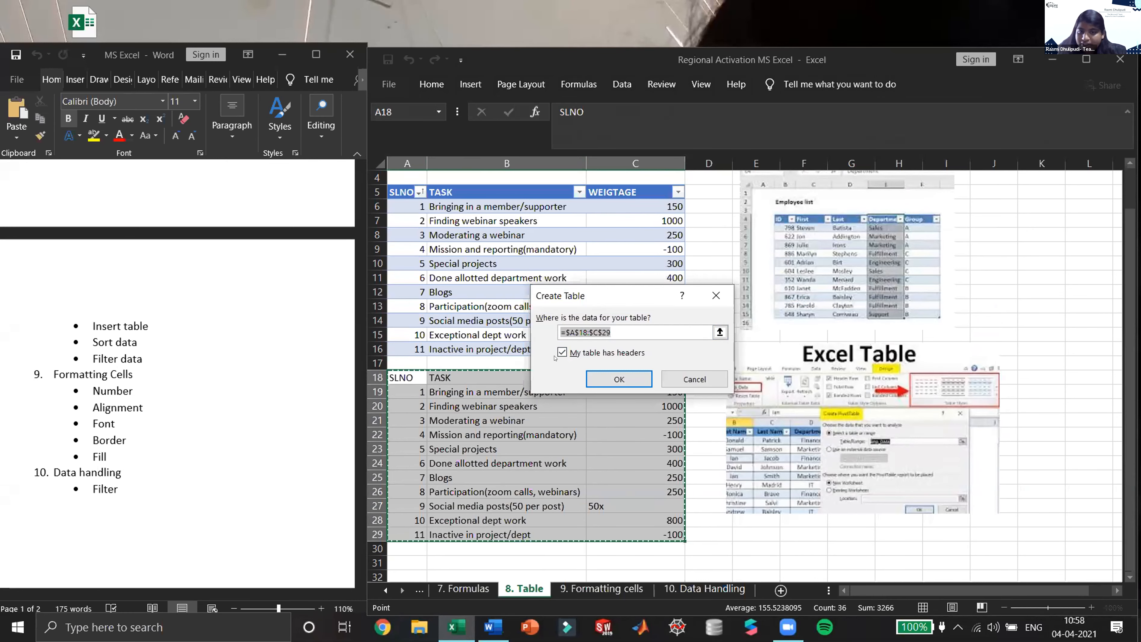
click(609, 377)
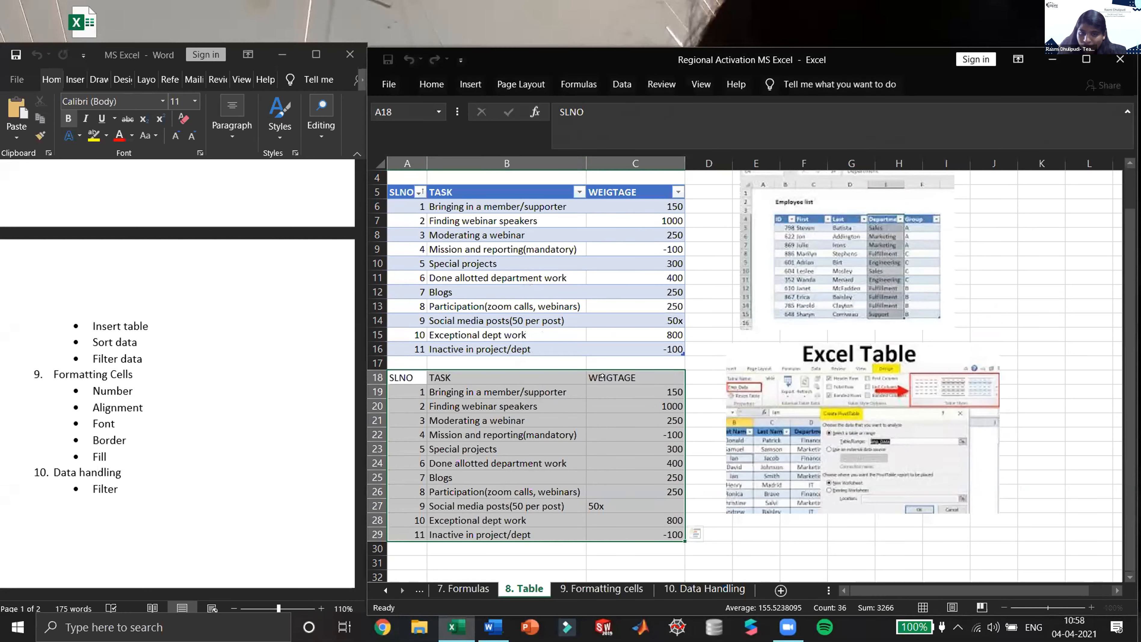
Examine the sort and filter options of the new table's TASK column, leaving them unchanged
scroll(488, 335, down, 3)
scroll(488, 334, down, 1)
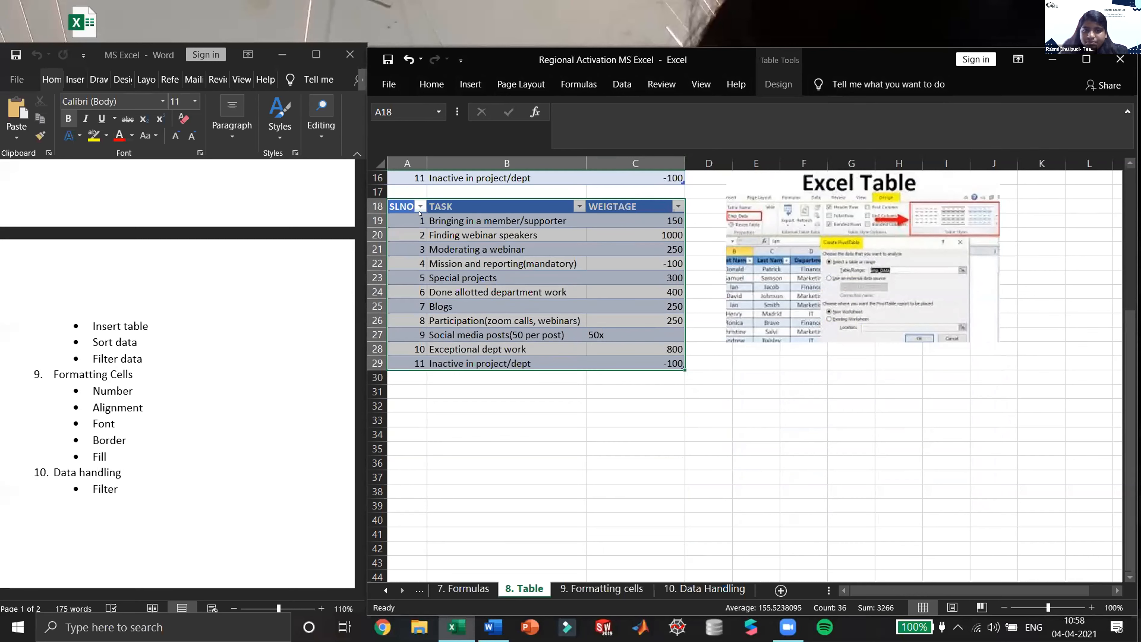
click(579, 206)
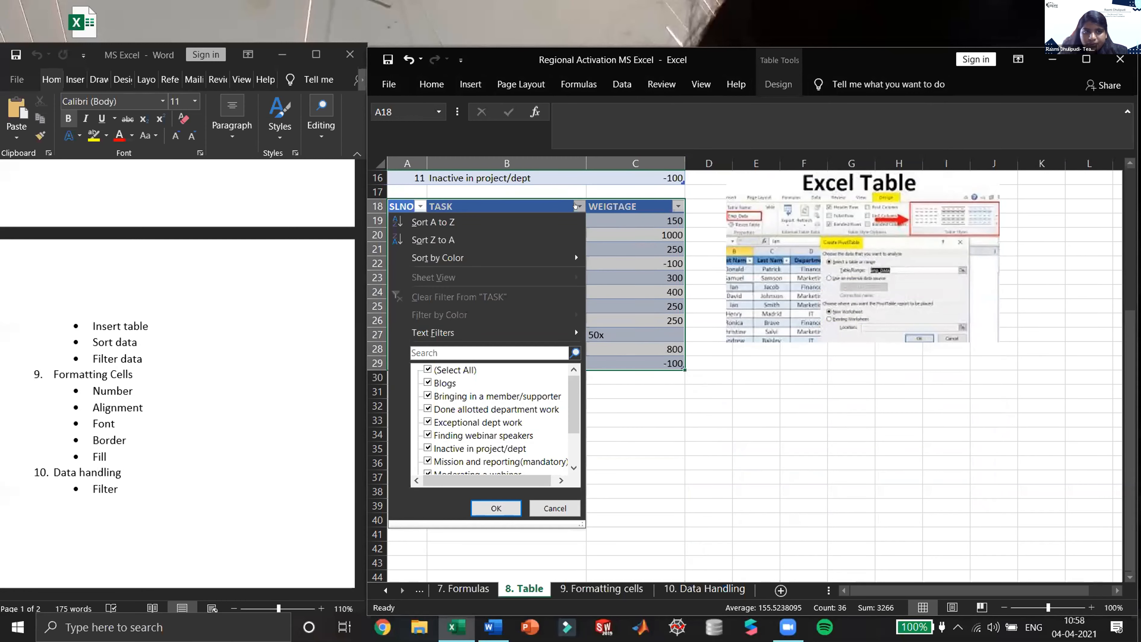
click(577, 206)
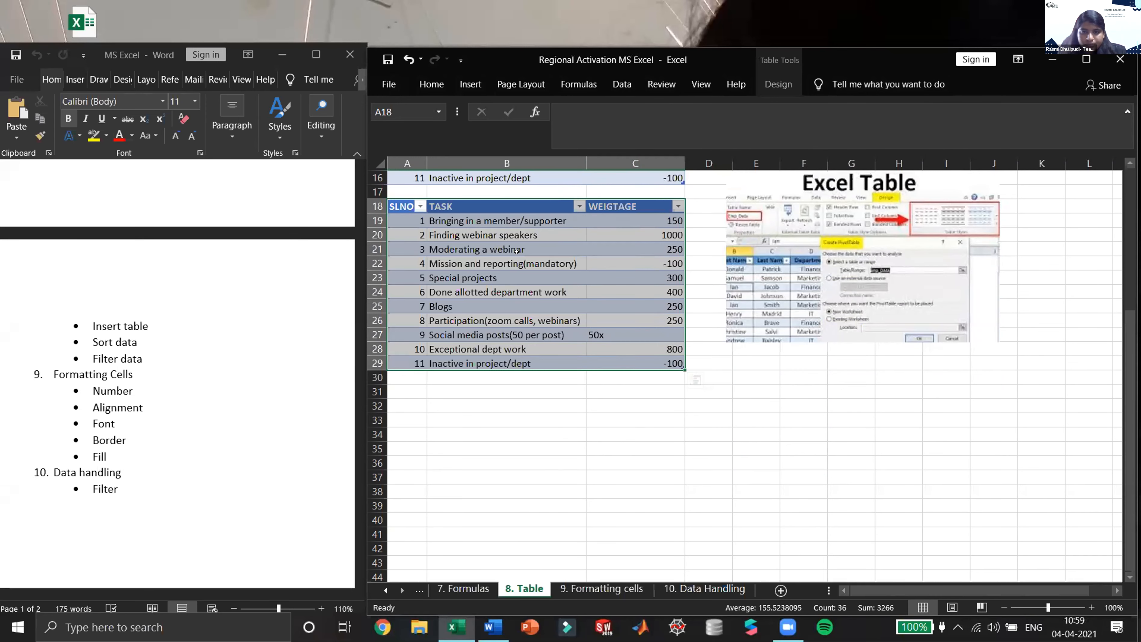
Sort the lower task table by its WEIGTAGE column from smallest to largest and compare it with the original table above
scroll(575, 287, up, 1)
click(579, 249)
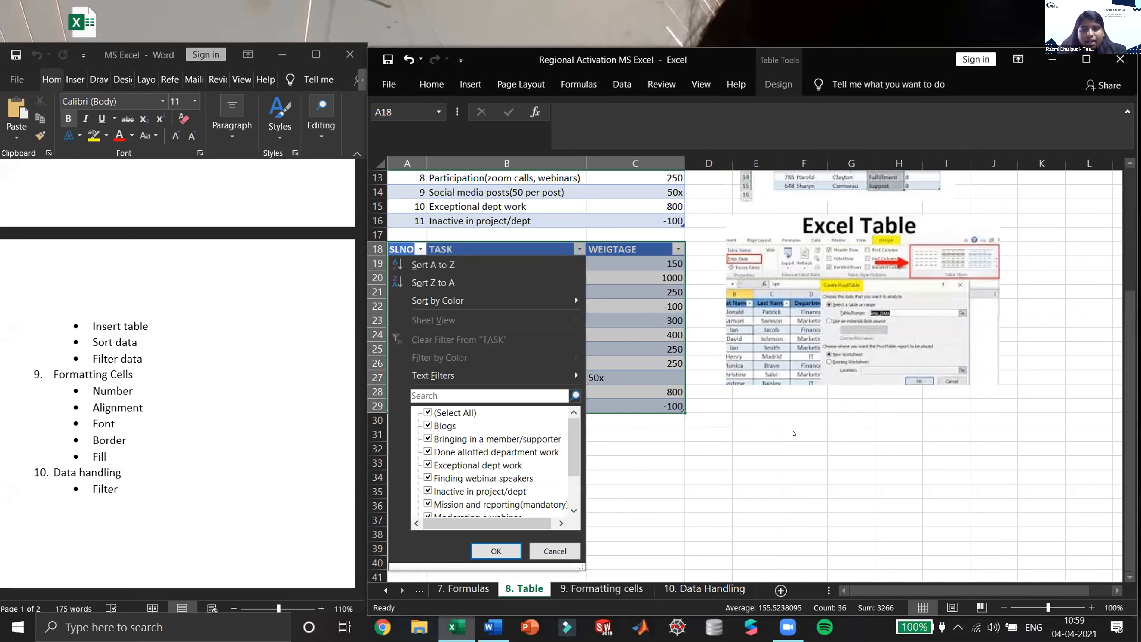
key(Escape)
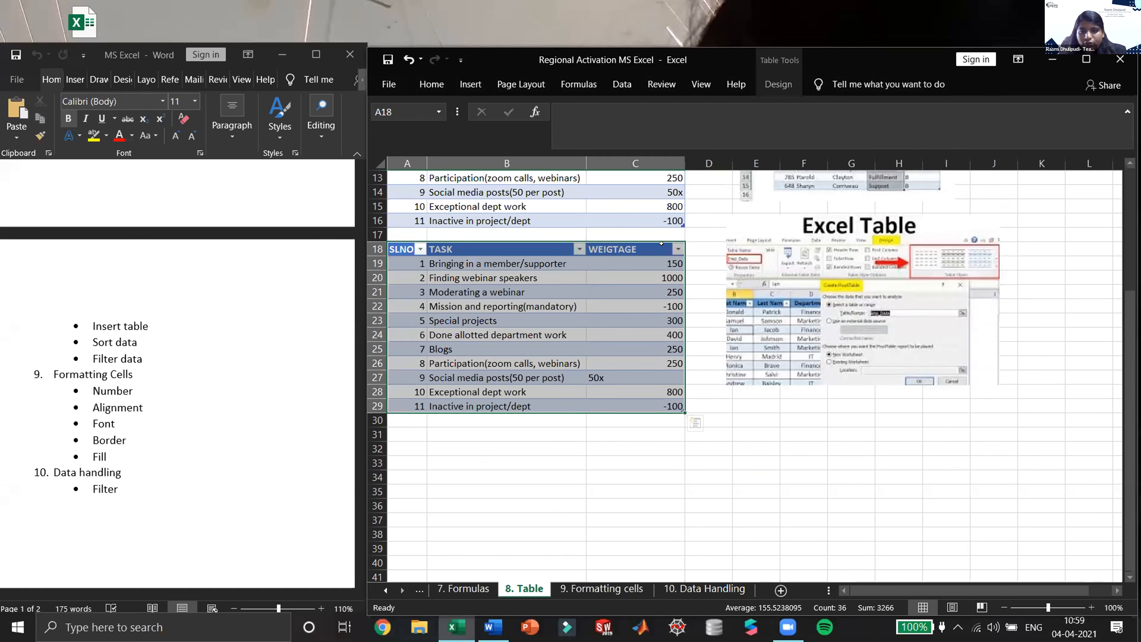
click(650, 499)
click(672, 250)
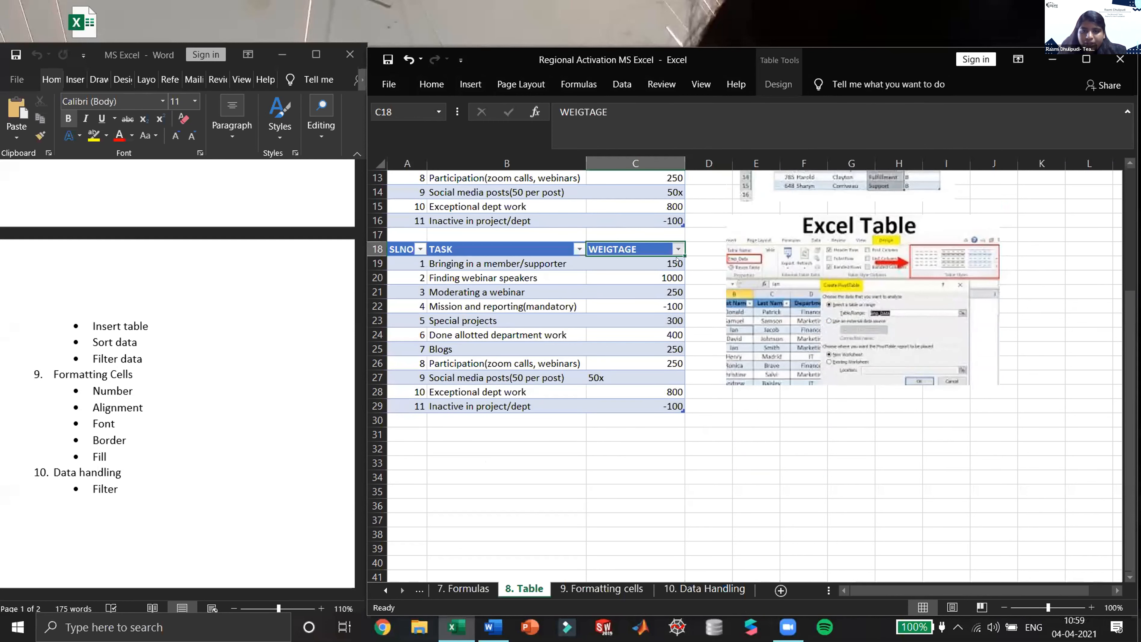
click(678, 249)
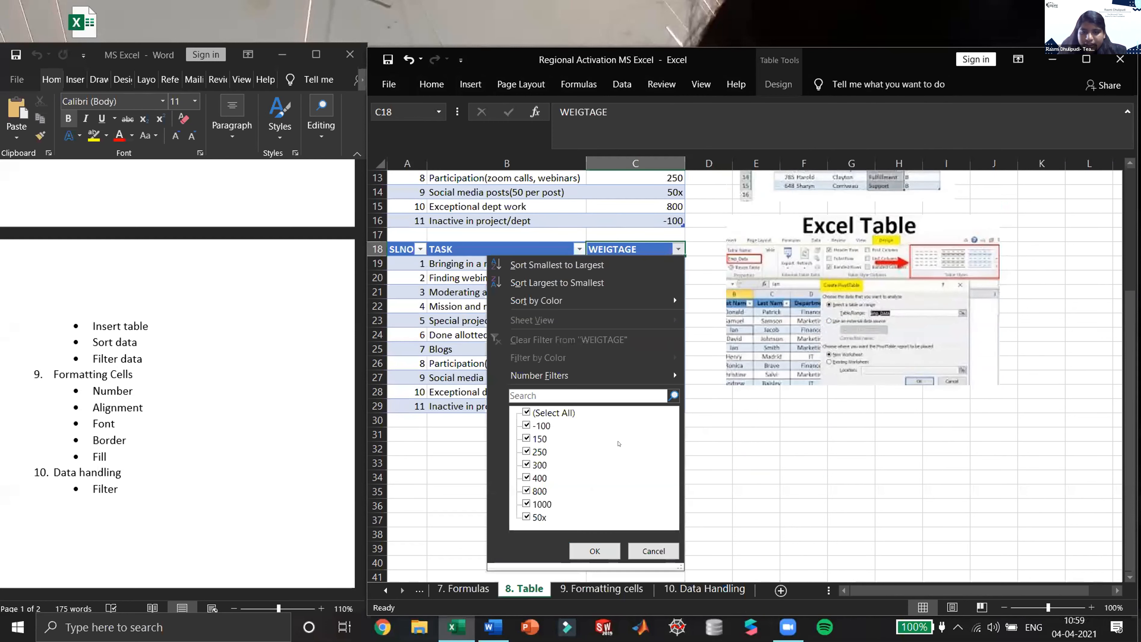
click(537, 264)
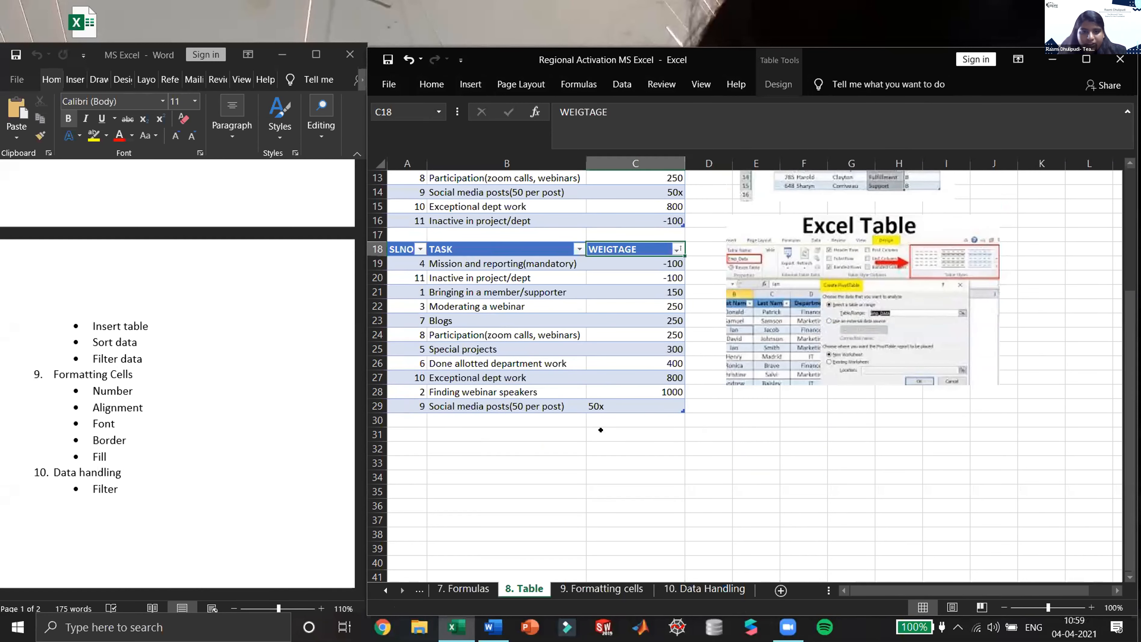
scroll(565, 358, up, 3)
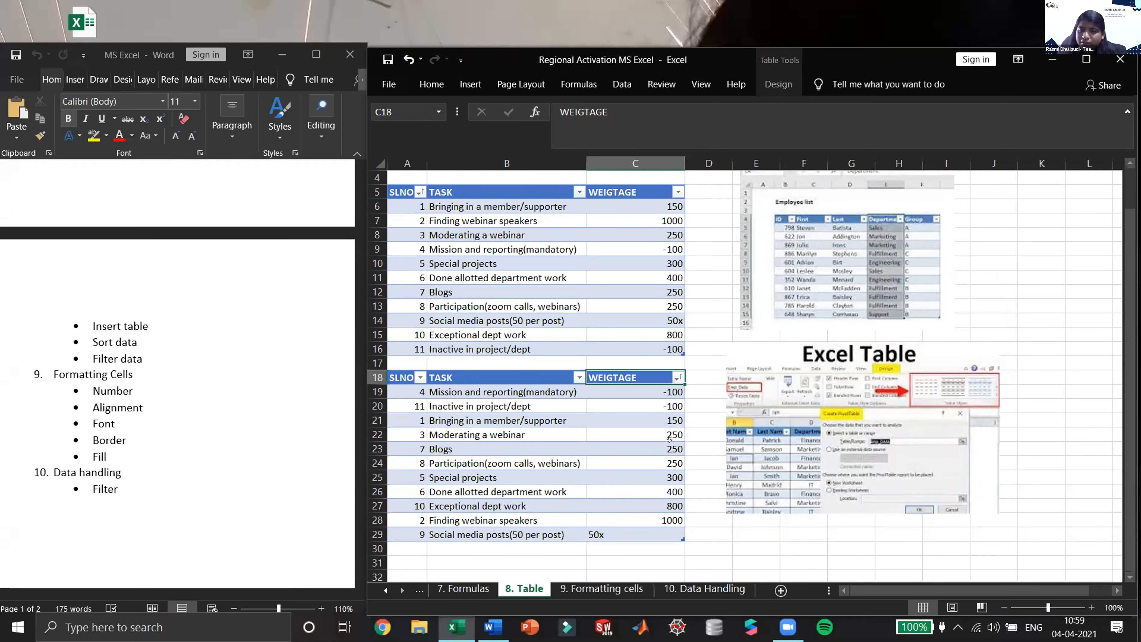
scroll(525, 443, down, 1)
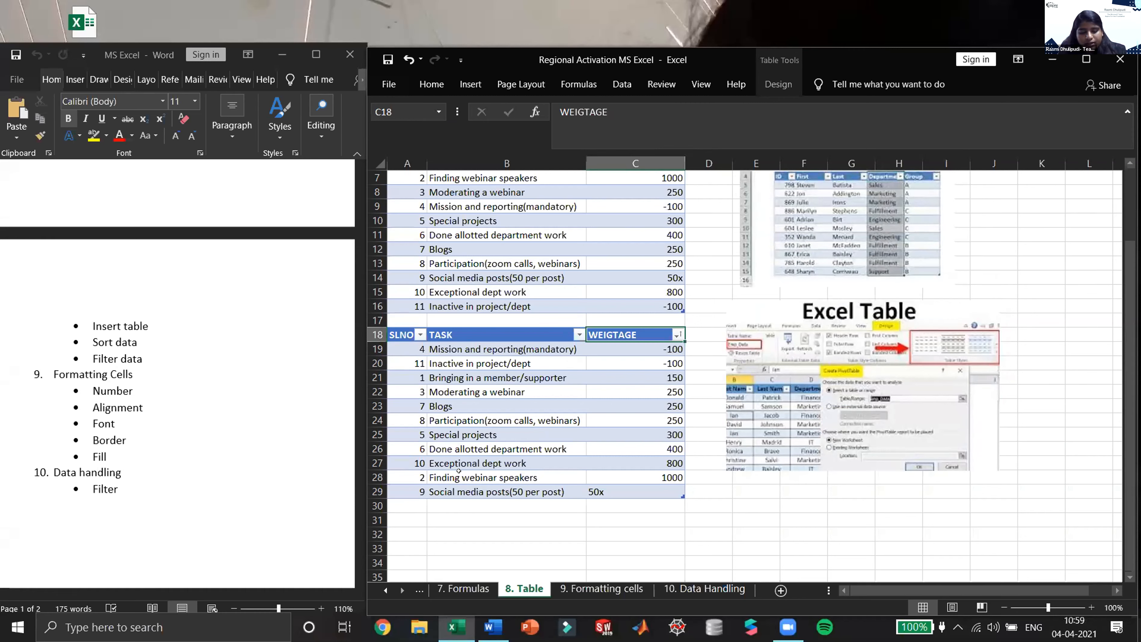
Undo the WEIGTAGE sort and the creation of the lower table, redo only the table creation, and deselect the table
key(ctrl+z)
key(ctrl+z)
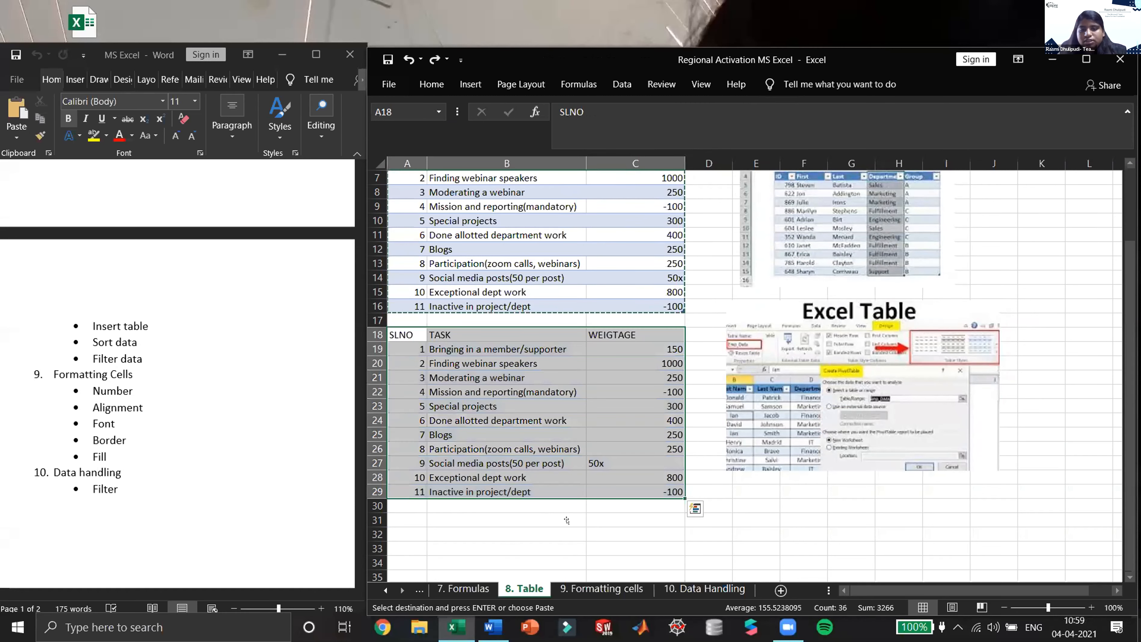
click(567, 533)
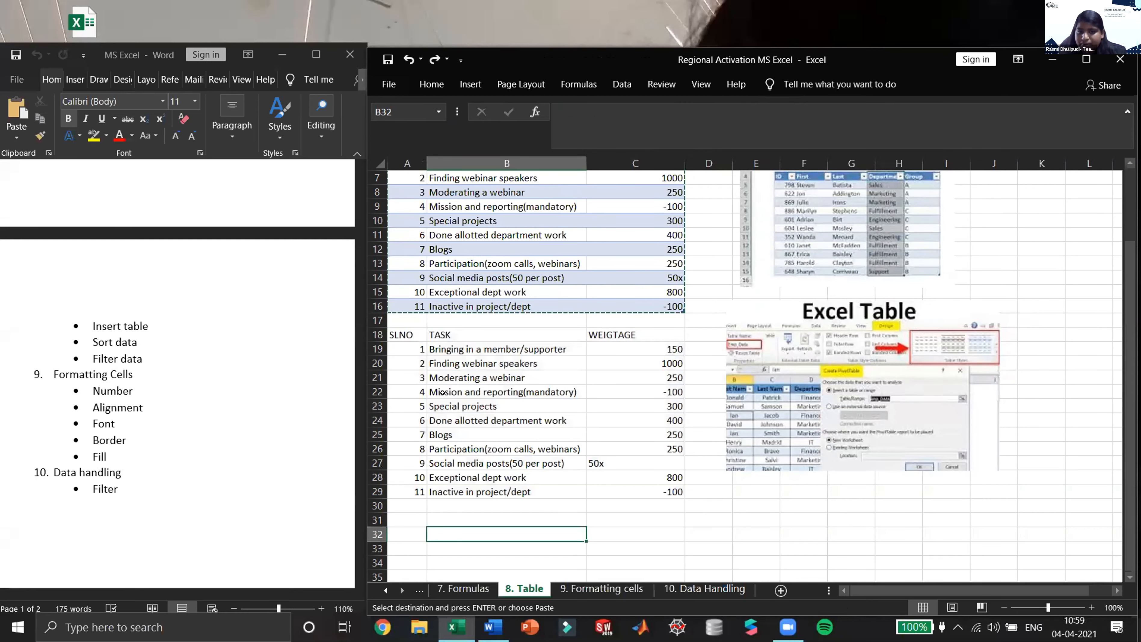
click(434, 60)
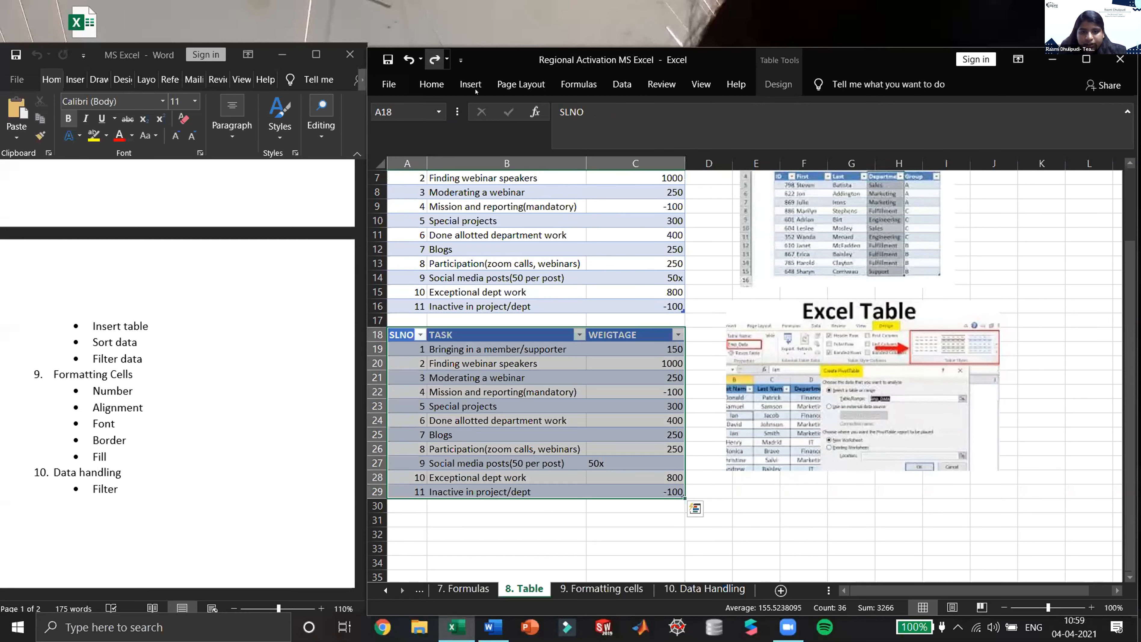
click(593, 546)
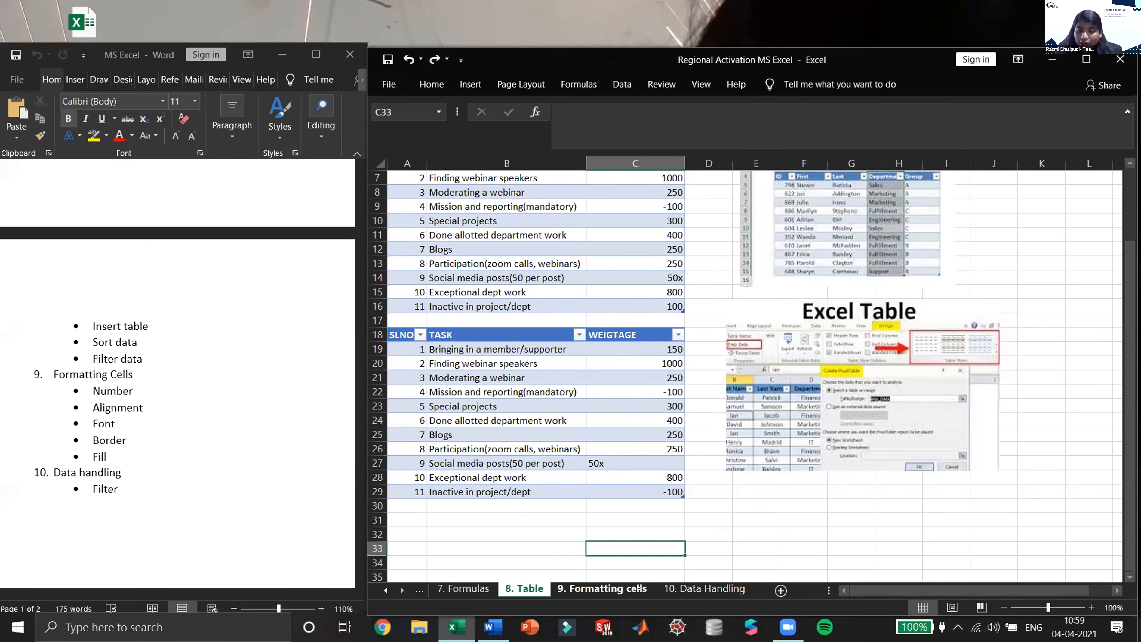
Pass through the 9. Formatting cells sheet to the 10. Data Handling sheet and select the SLNO. header in A1
click(582, 586)
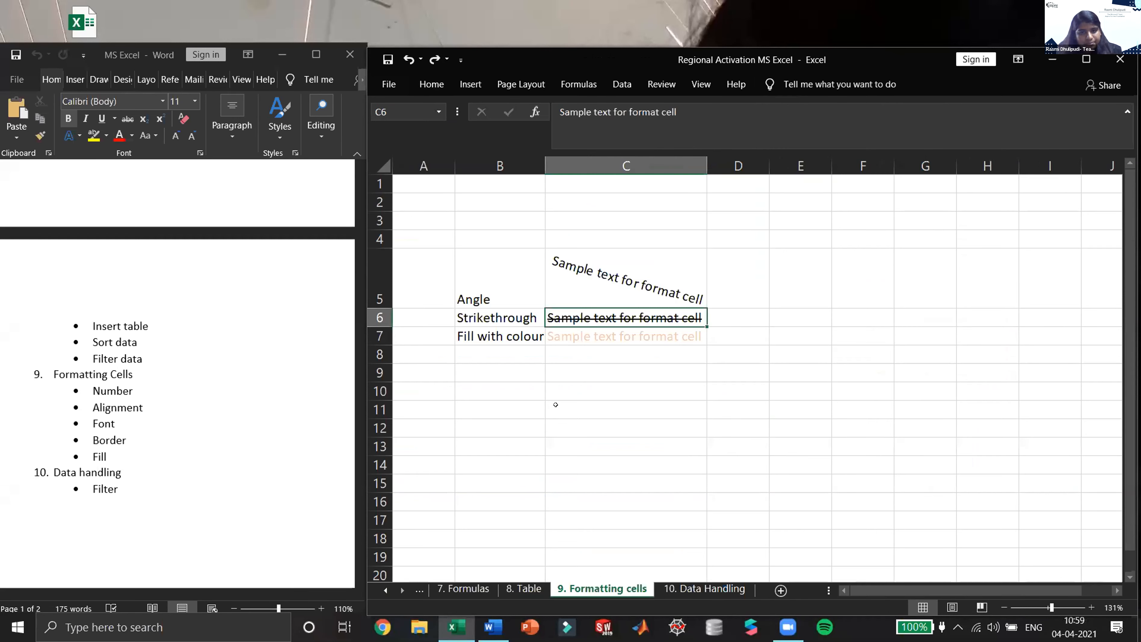
click(667, 587)
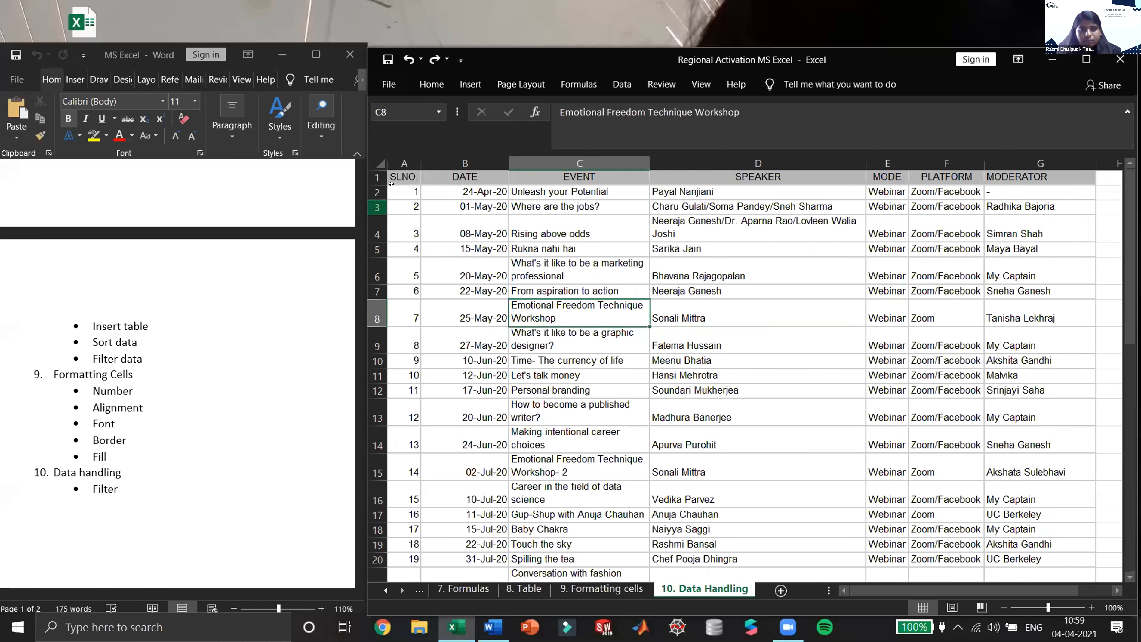
click(410, 175)
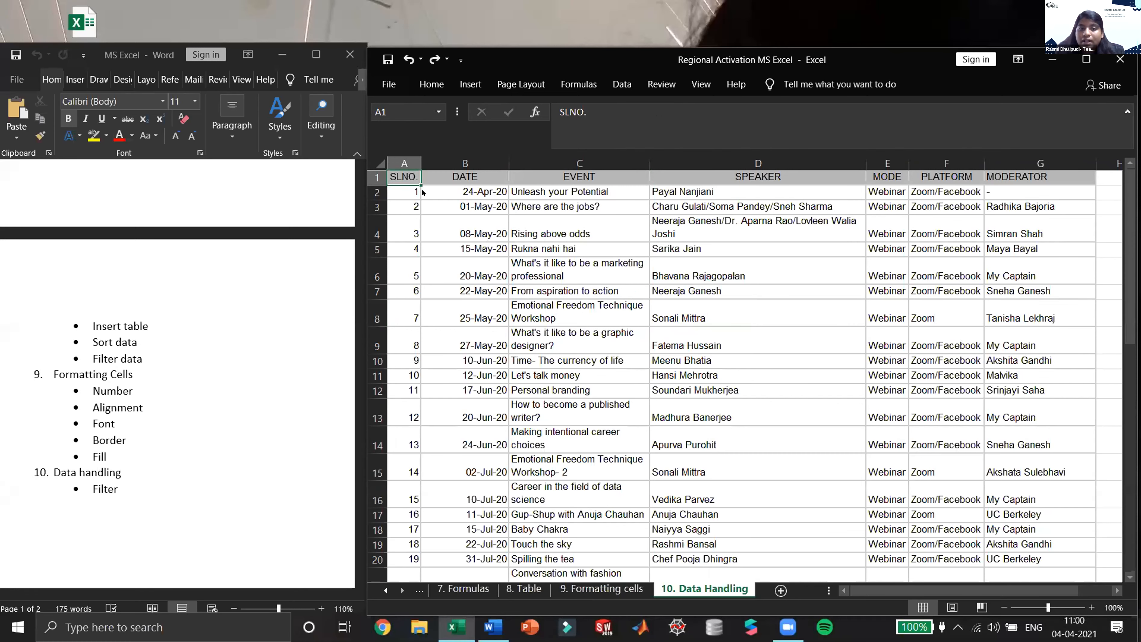
click(536, 320)
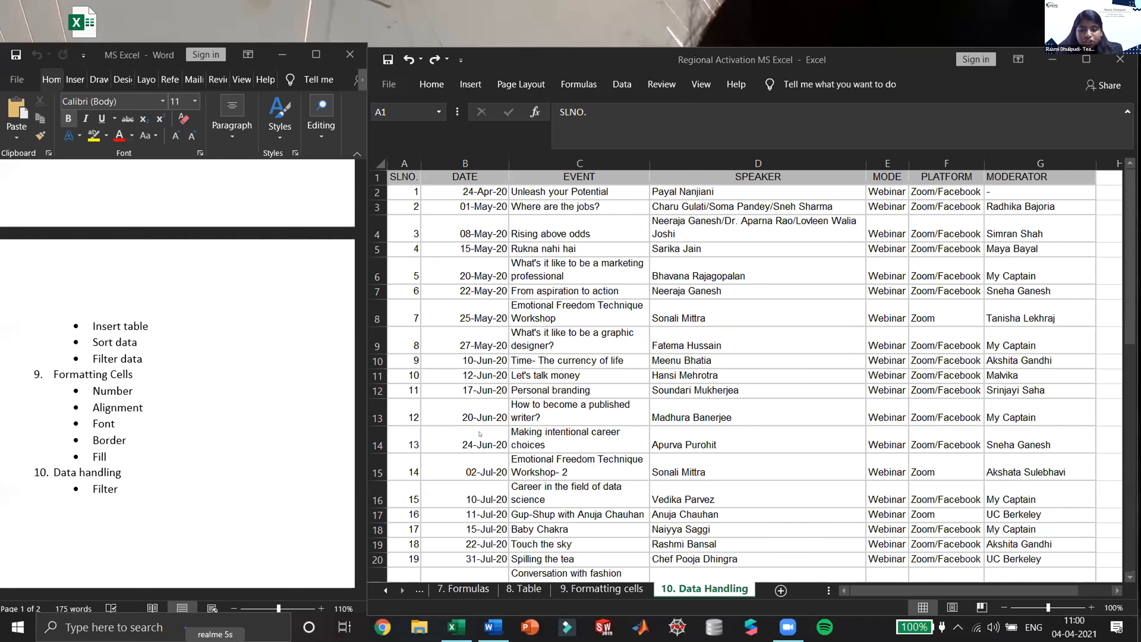
Go back to the 5. Shortcuts sheet and point out the select-all shortcut entry in A6
click(383, 590)
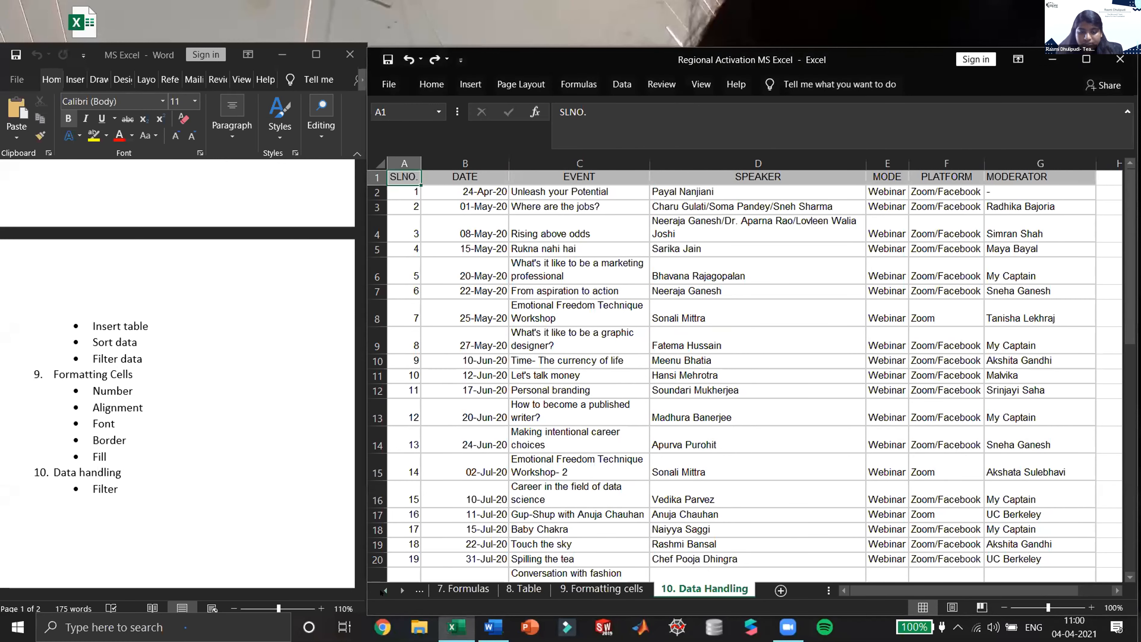
click(383, 590)
click(385, 590)
click(464, 589)
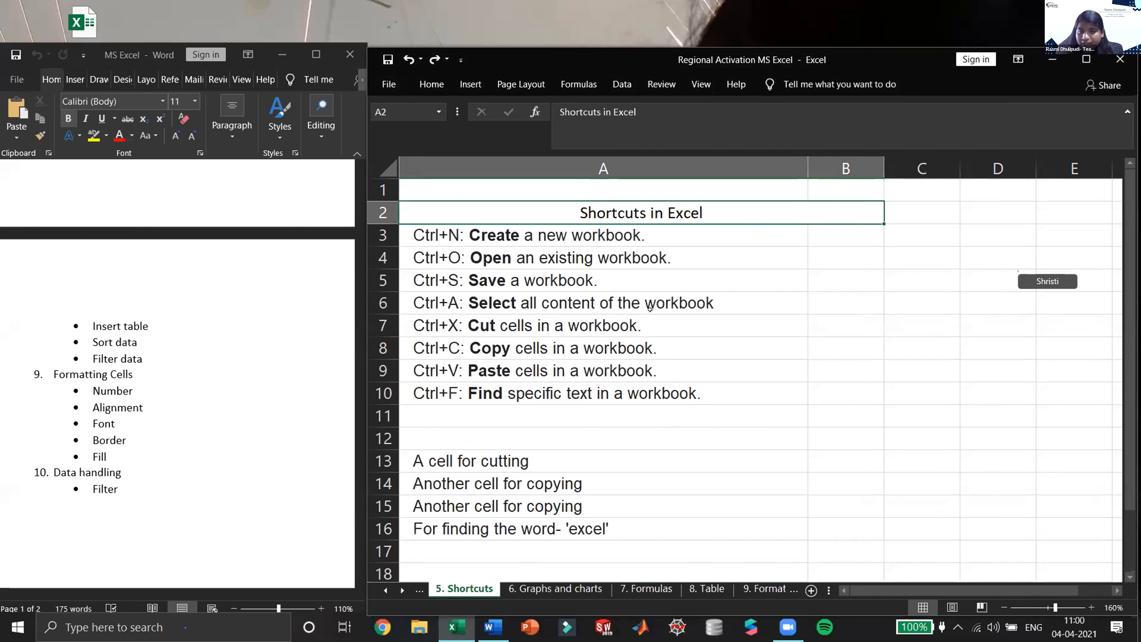
click(658, 306)
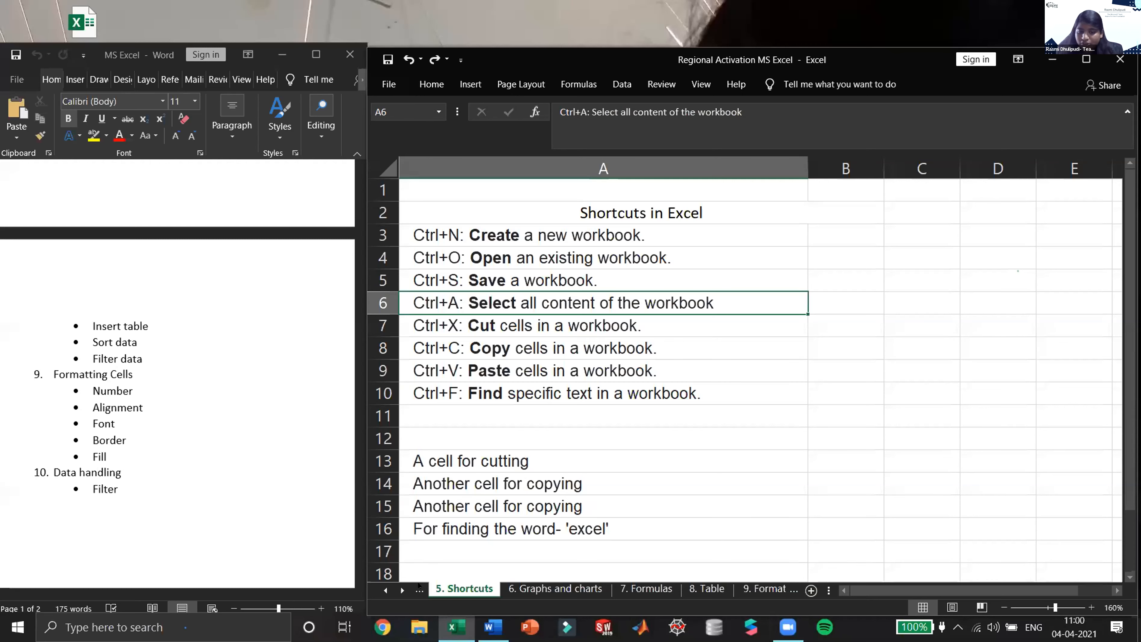
Return to the 10. Data Handling sheet, select the entire event list in columns A to G, and review the selected rows
click(402, 590)
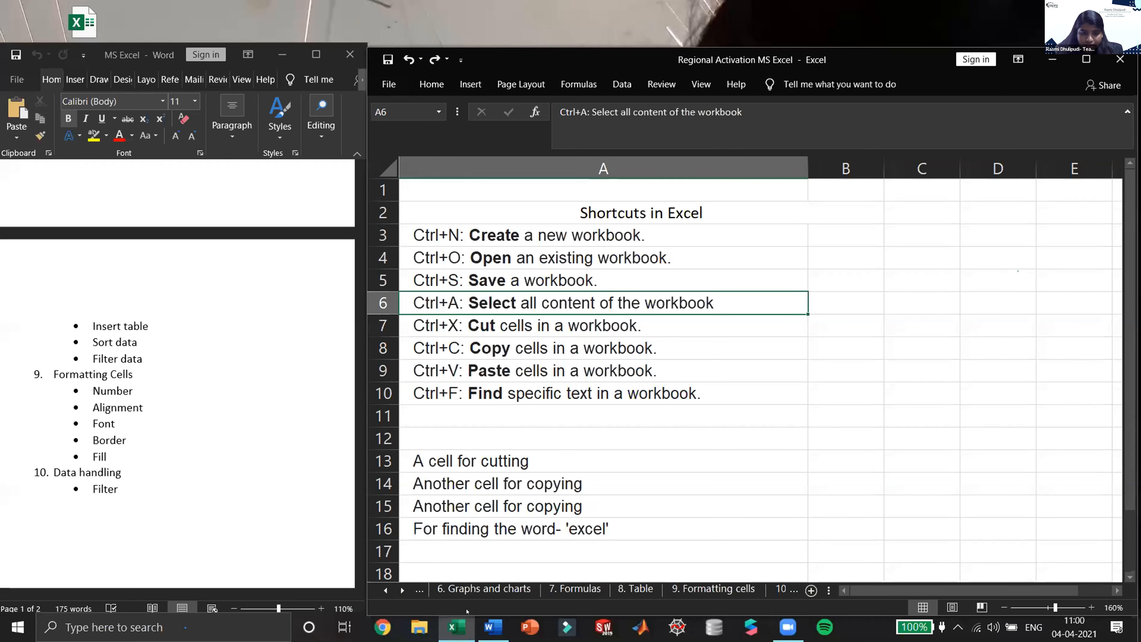
click(402, 591)
click(710, 588)
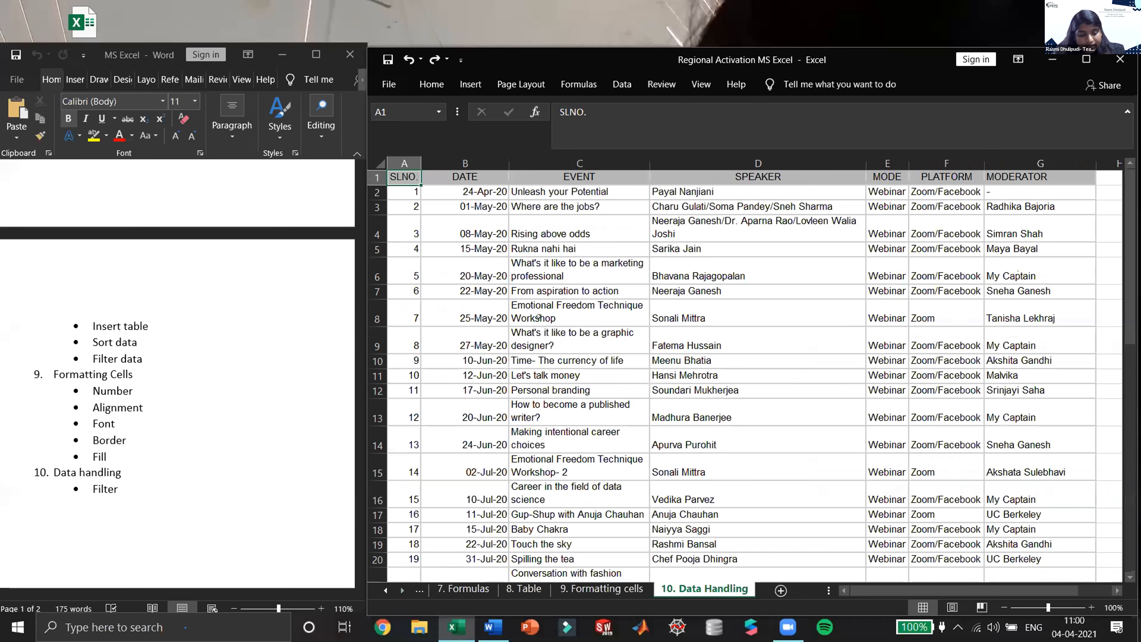
key(ctrl+shift+End)
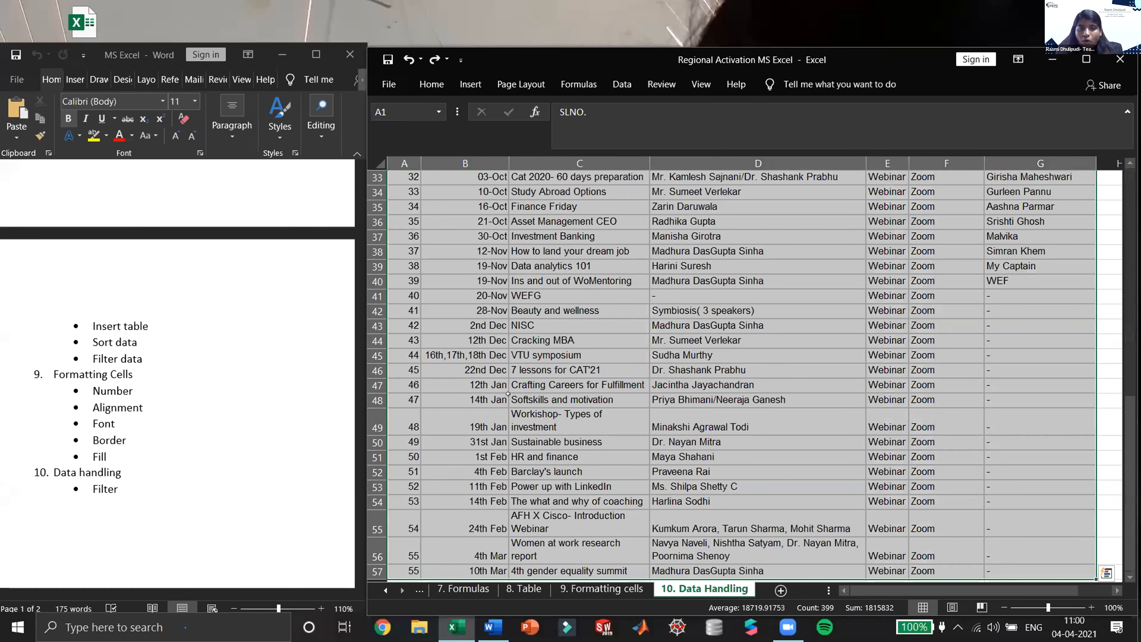
scroll(508, 394, up, 5)
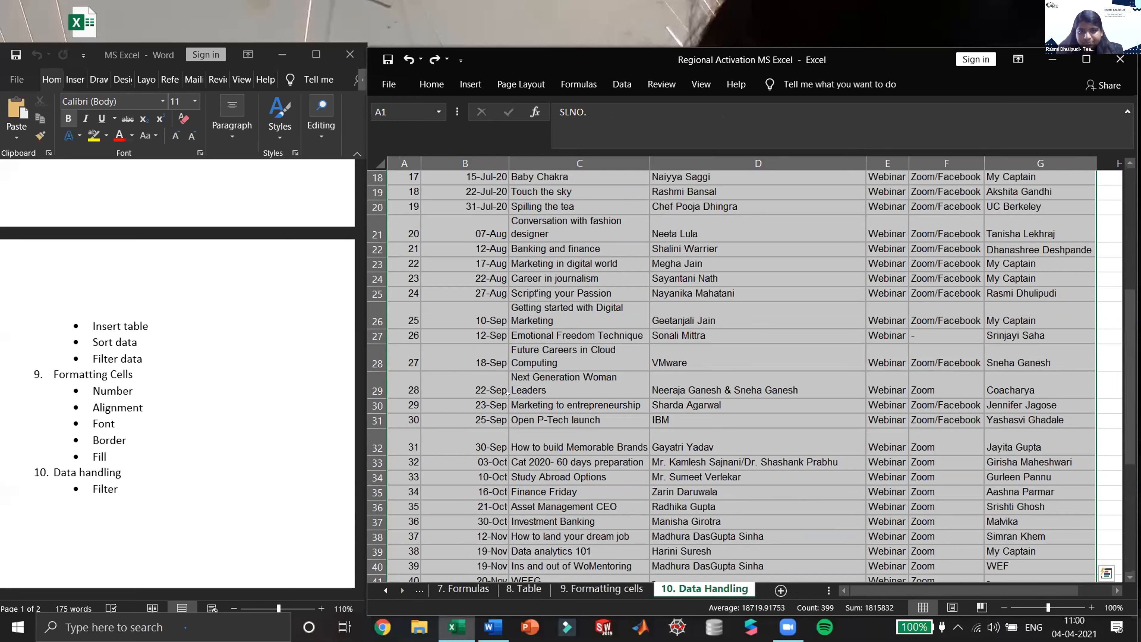
scroll(508, 394, up, 5)
scroll(508, 393, up, 1)
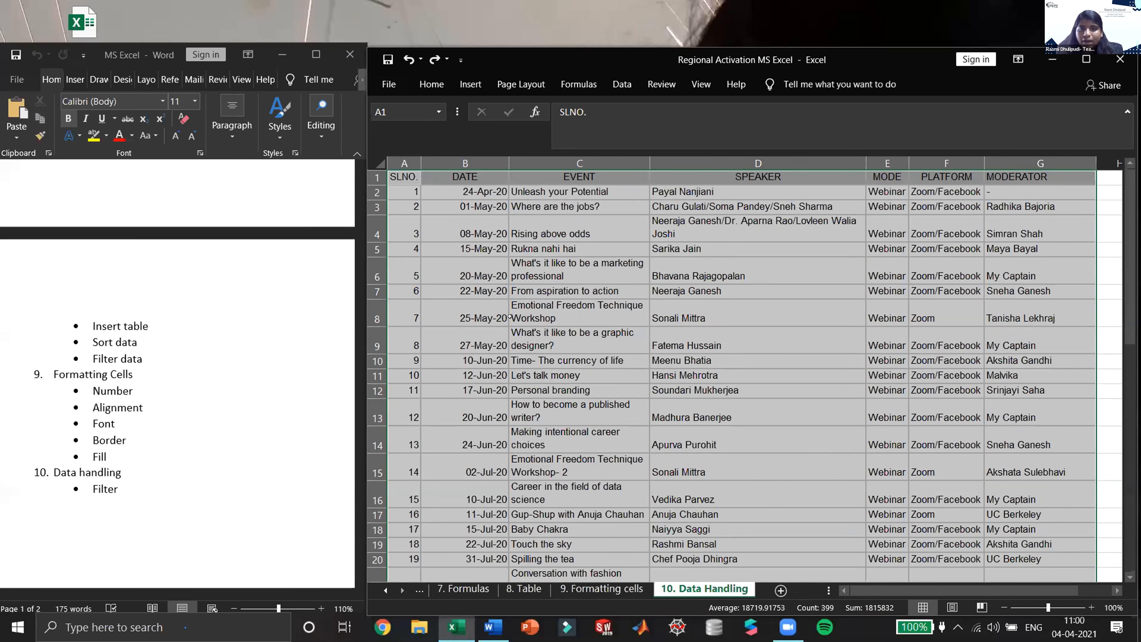
scroll(508, 394, down, 7)
scroll(620, 79, down, 9)
scroll(620, 79, up, 16)
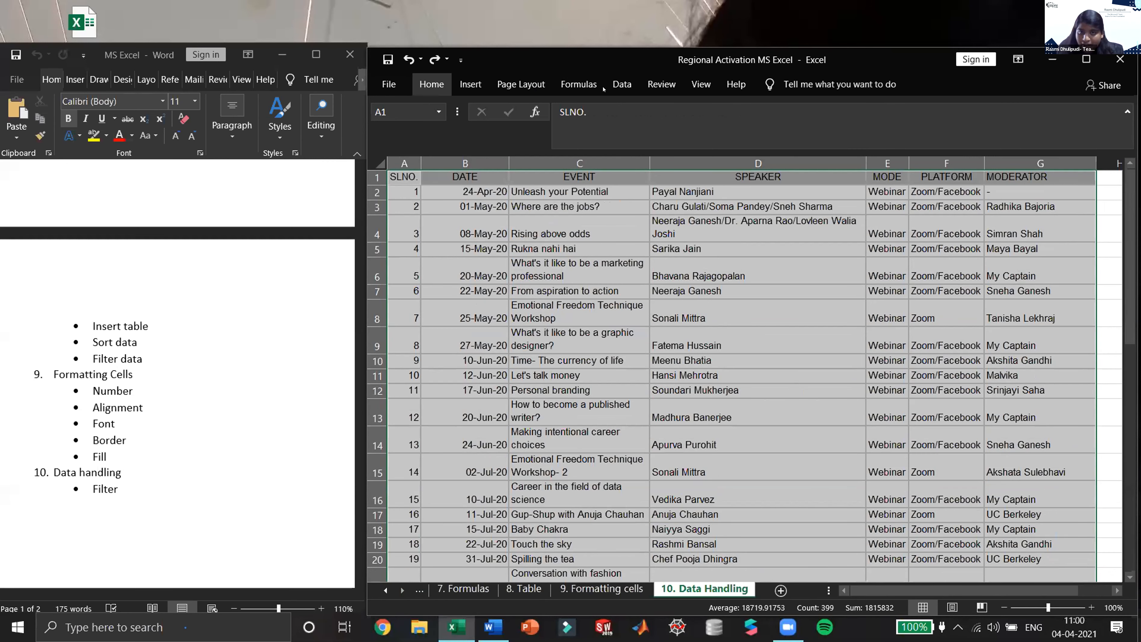
Reselect the entire event list and turn on filtering for its header row
click(622, 85)
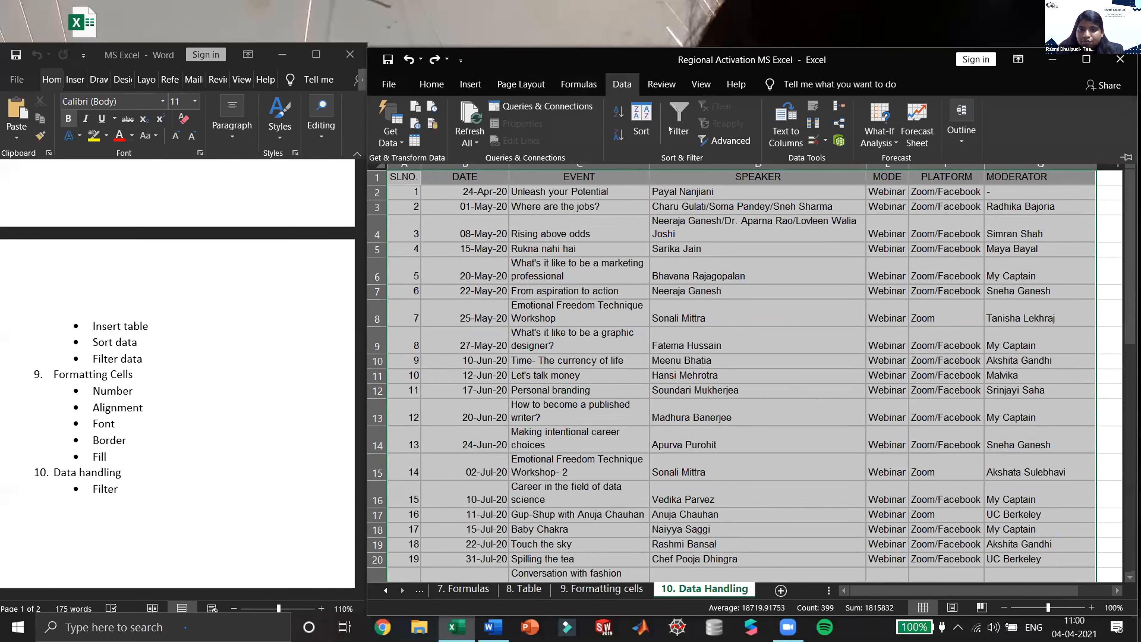
click(687, 107)
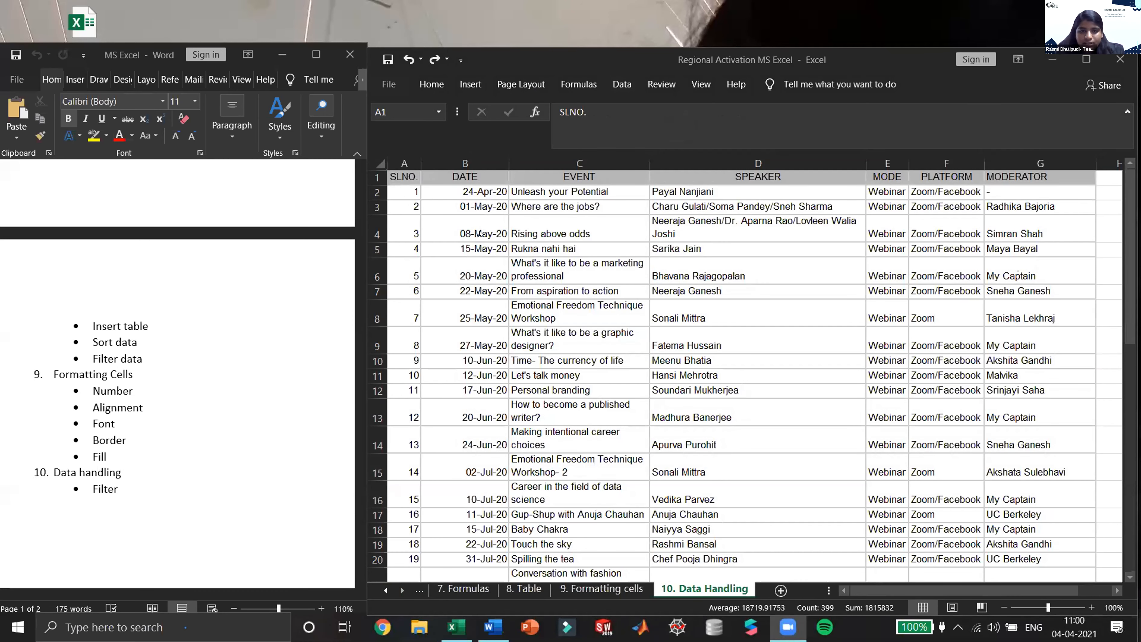
click(461, 195)
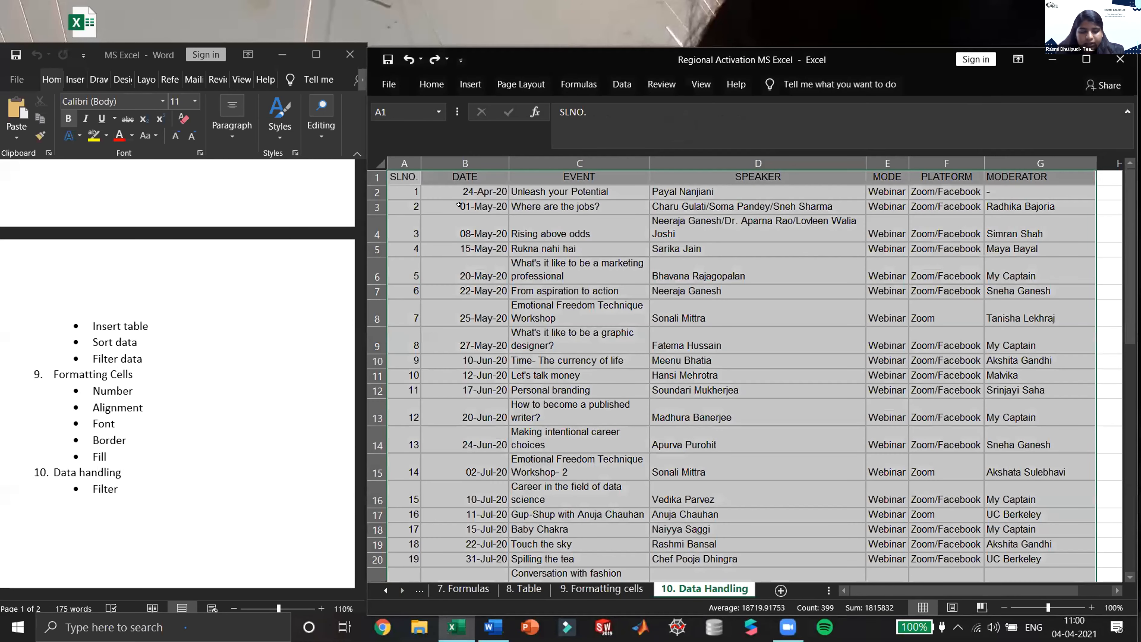
click(465, 207)
key(ctrl+a)
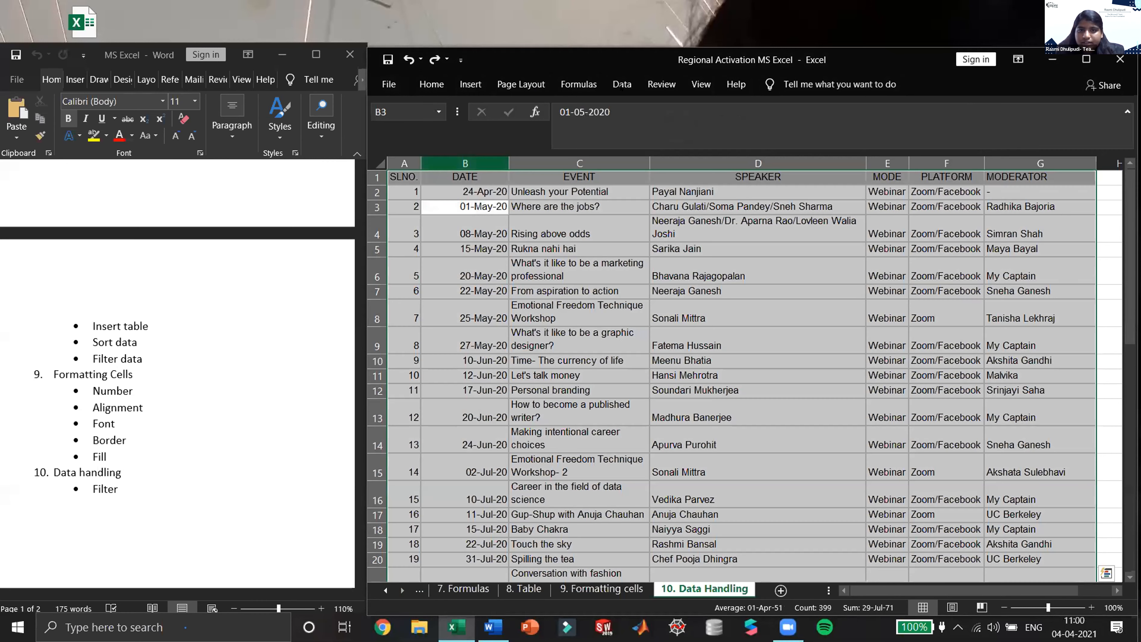
click(621, 84)
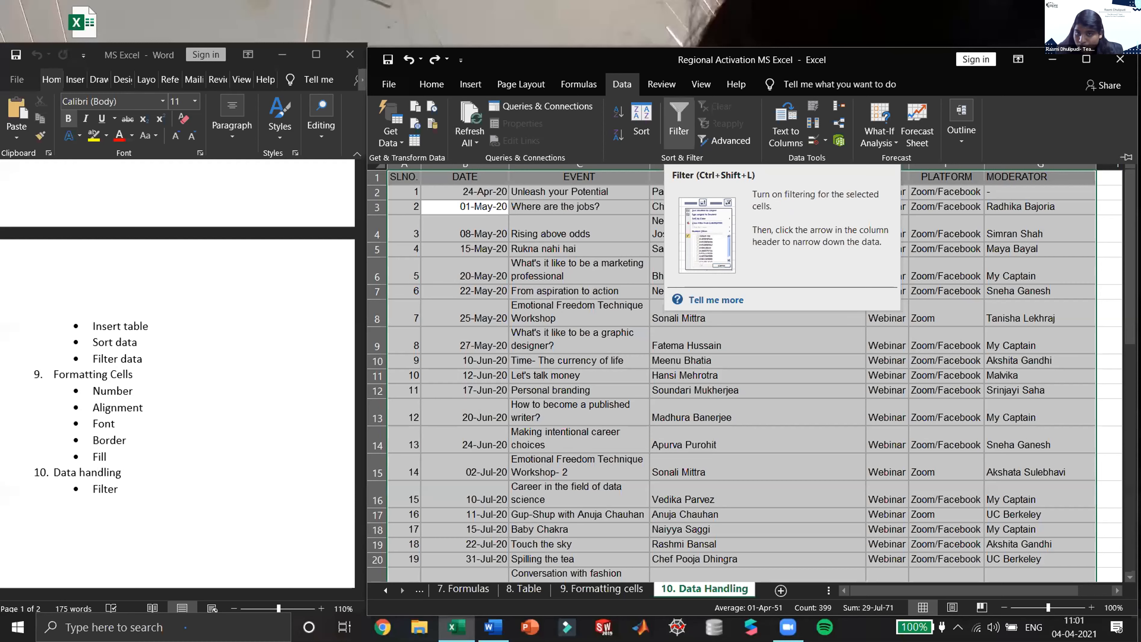
click(678, 125)
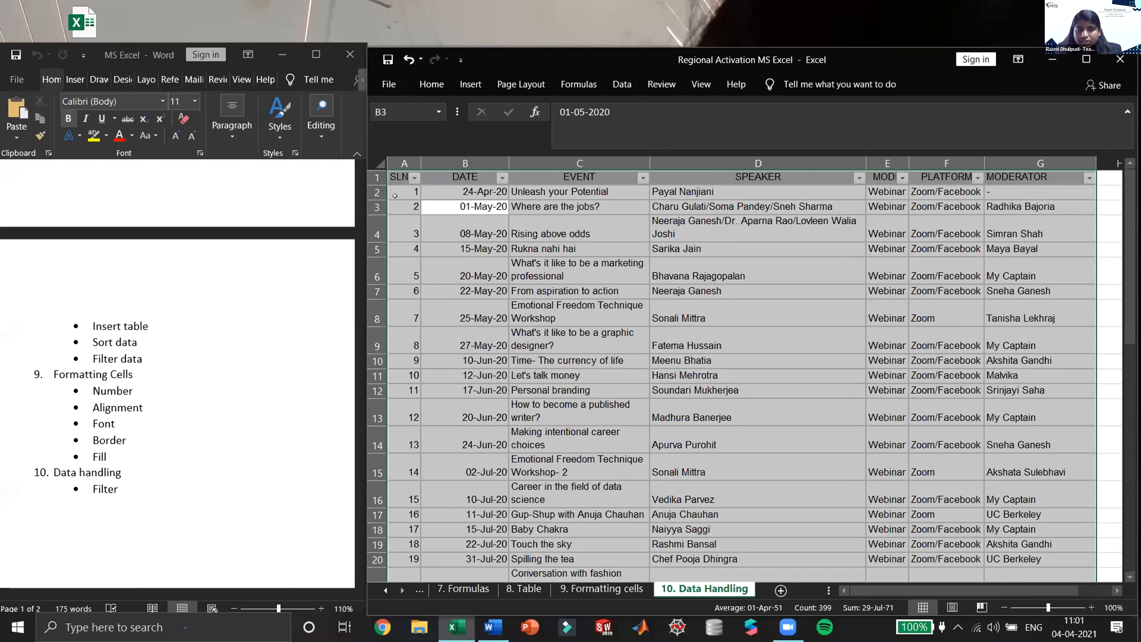
Inspect the filter arrows on the event list's headers and undo the filter
key(Right)
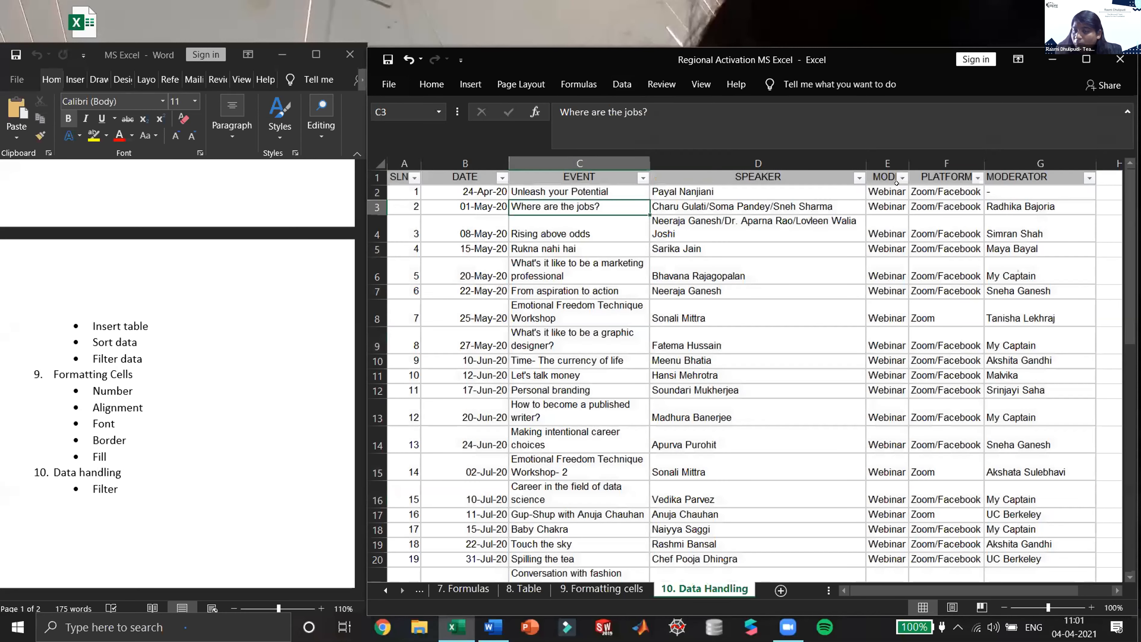
mouse_move(867, 585)
mouse_down()
mouse_move(901, 587)
mouse_move(868, 587)
mouse_up()
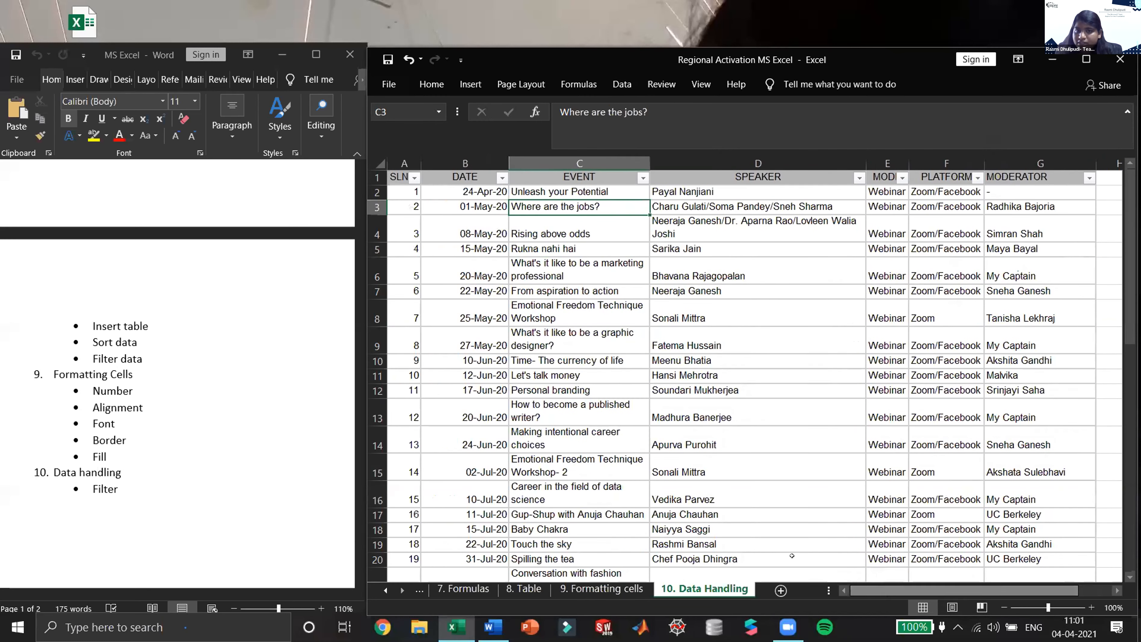
key(ctrl+z)
Select the entire event list and turn on filtering for its header row
click(481, 318)
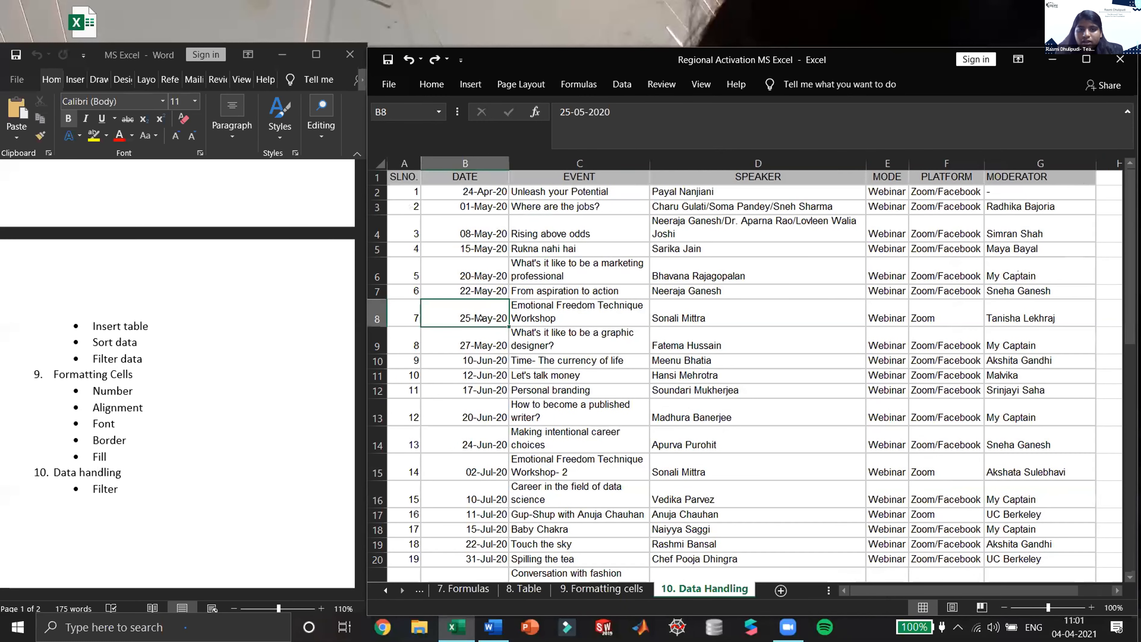
key(ctrl+a)
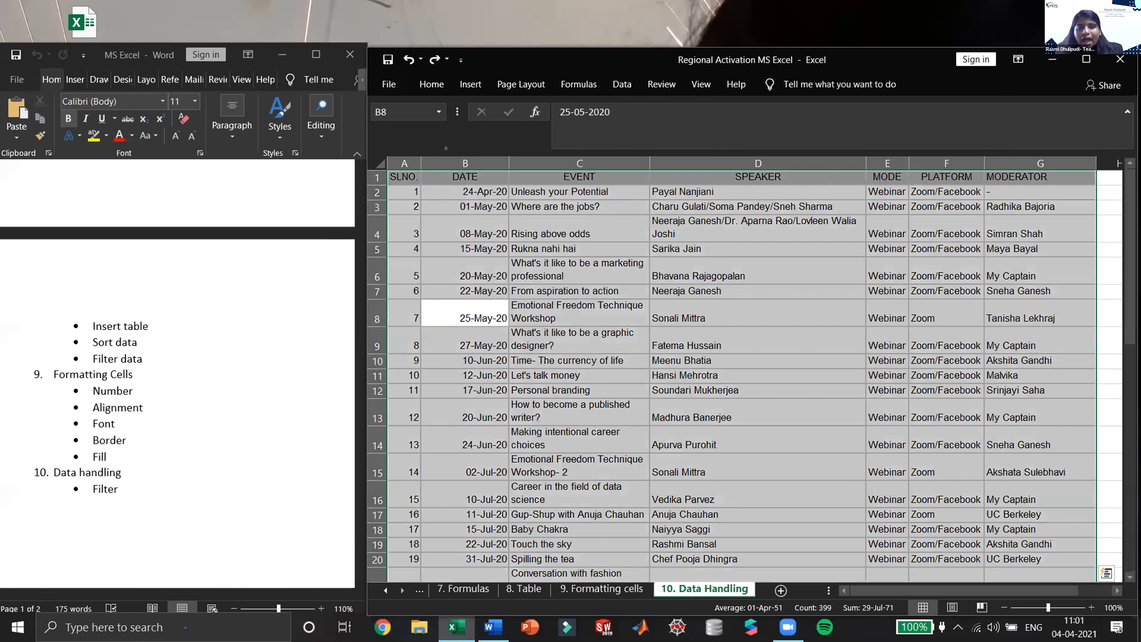
click(621, 85)
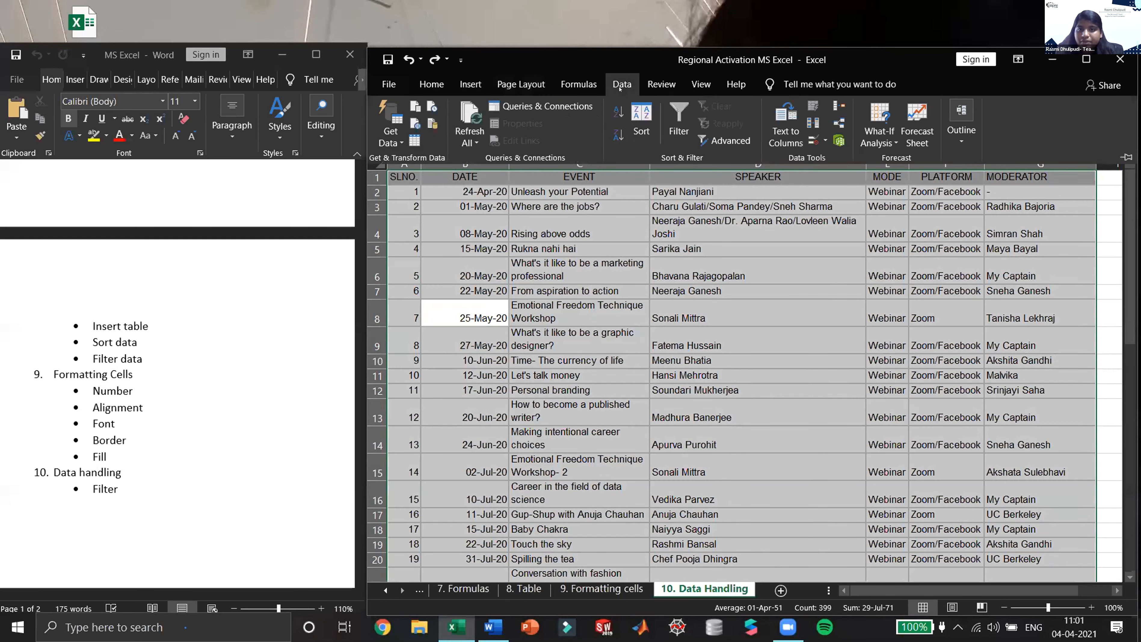
click(668, 120)
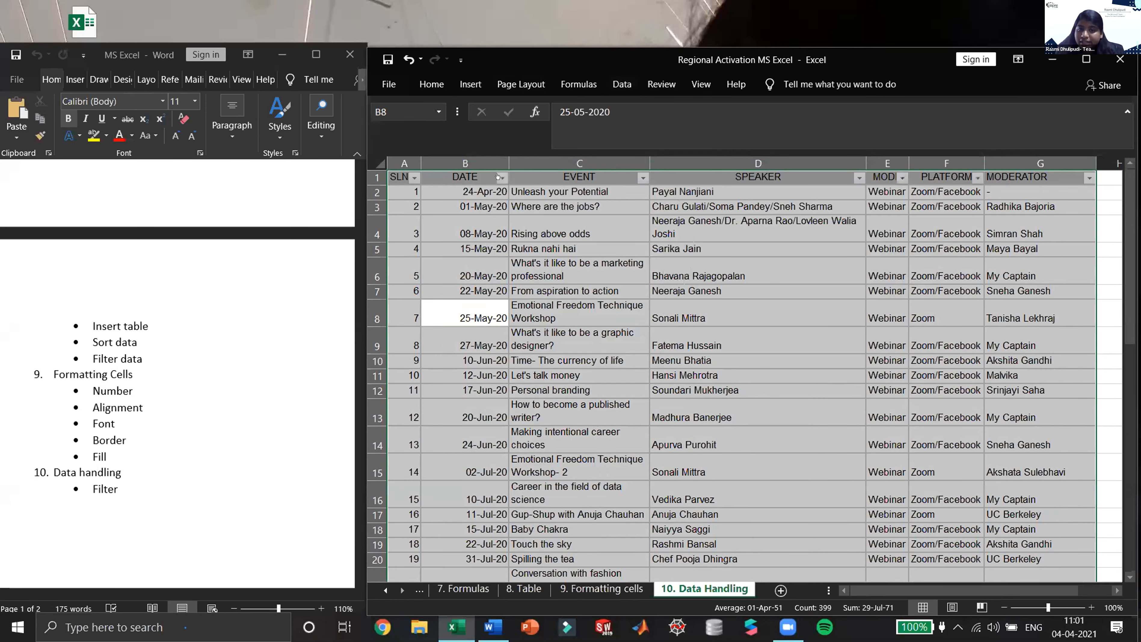
click(493, 207)
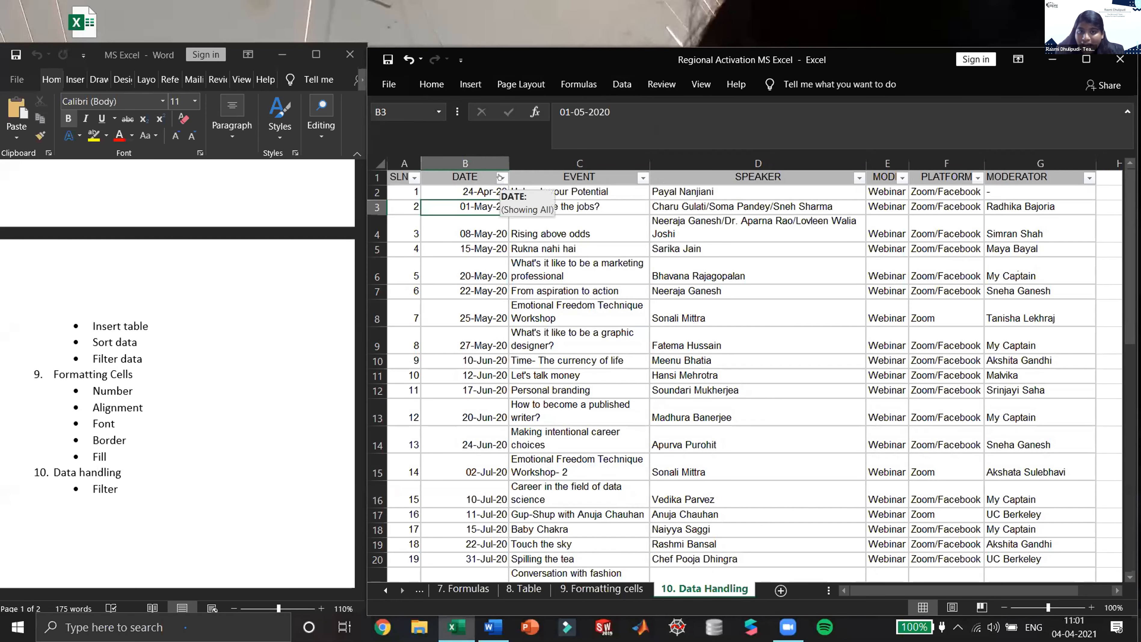
click(584, 230)
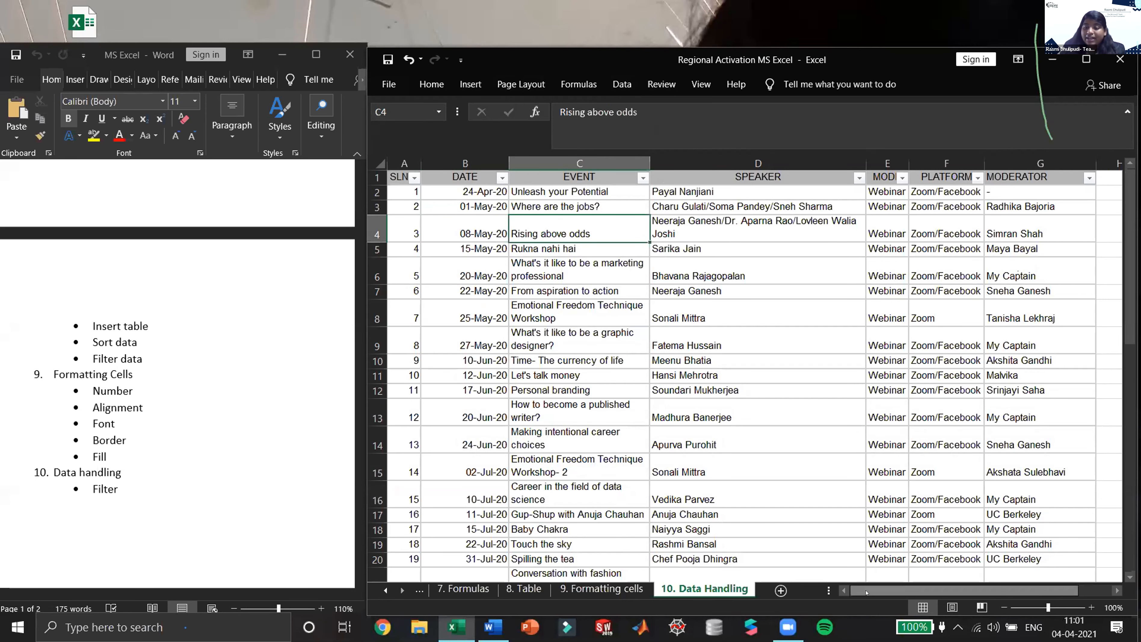
Auto-fit the MODE column's width and review its filter options, keeping all values selected
drag(894, 590, 926, 592)
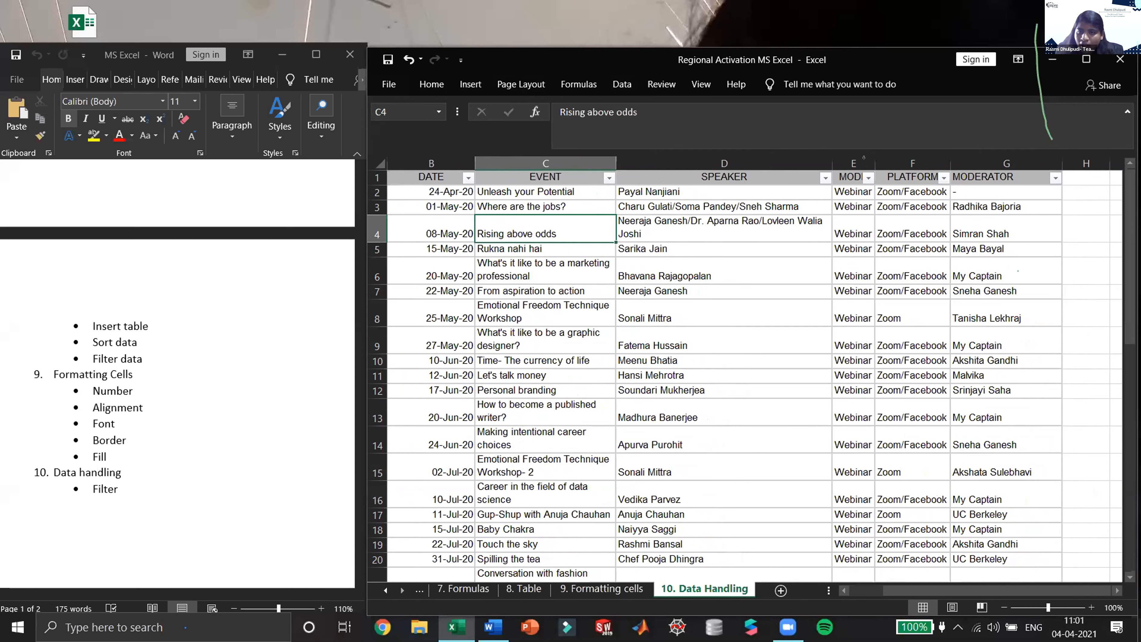
double_click(875, 163)
click(882, 177)
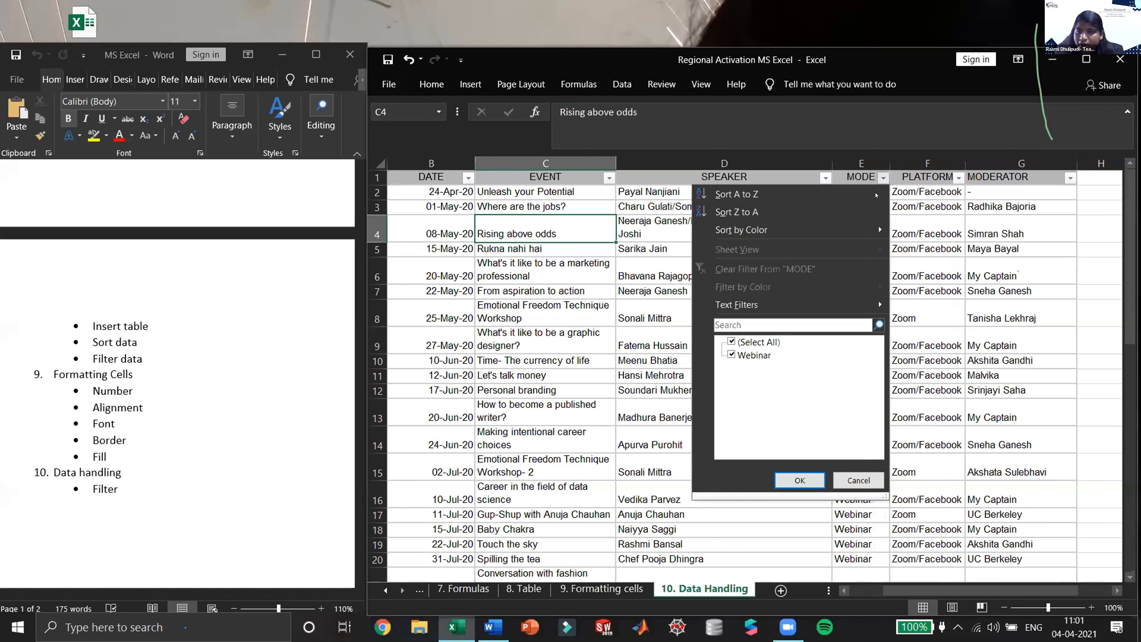
click(800, 480)
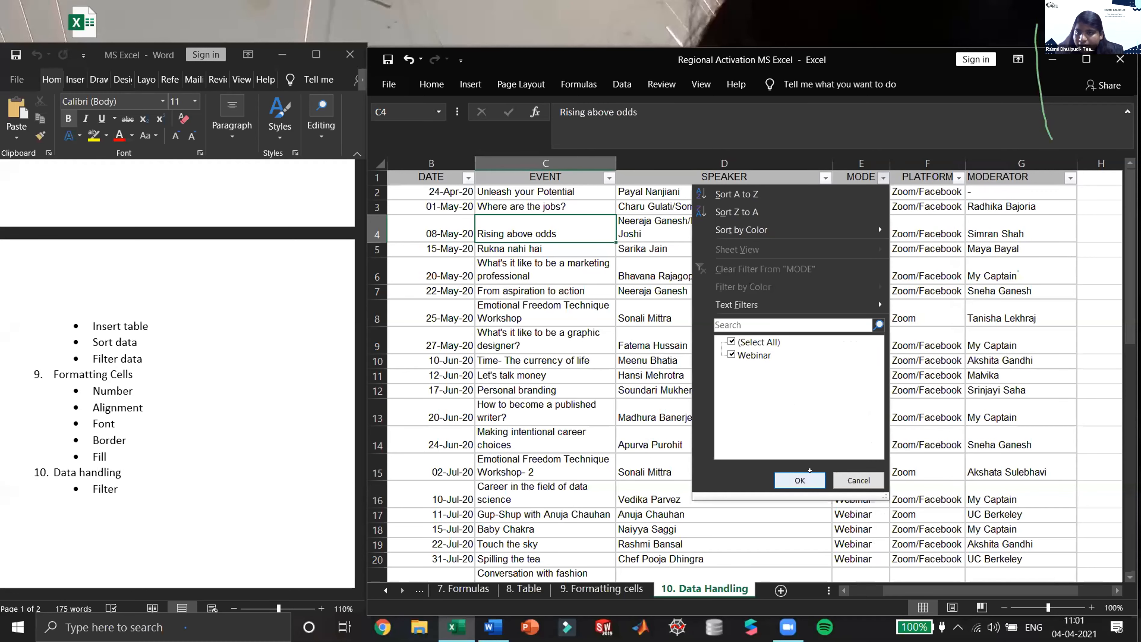
Filter the PLATFORM column to only Zoom and look through the filtered events
click(958, 178)
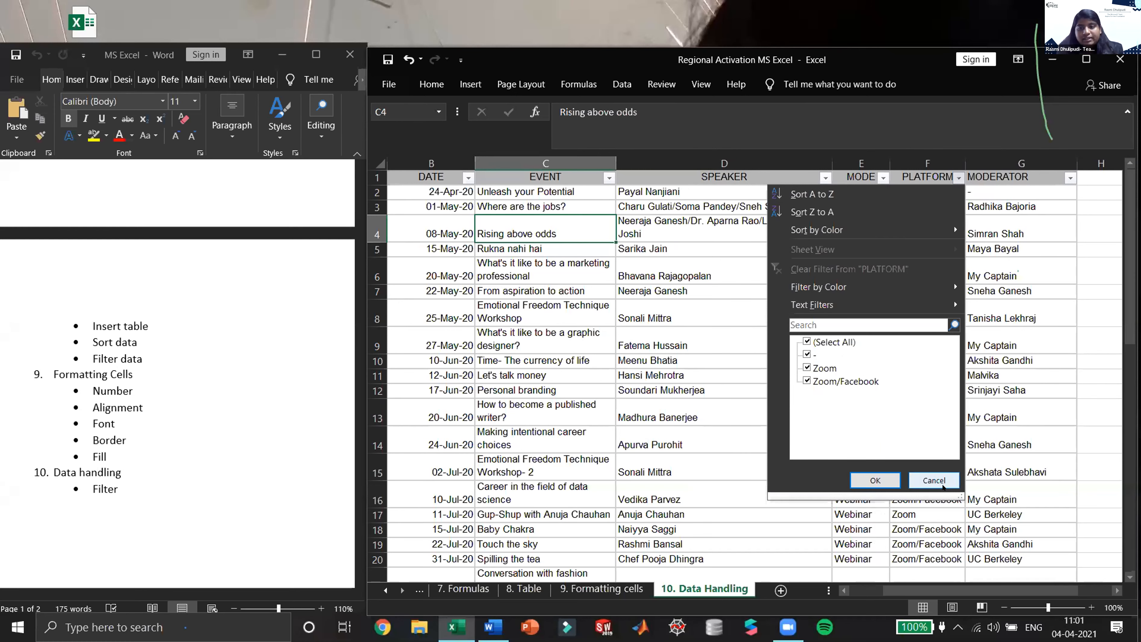
click(806, 340)
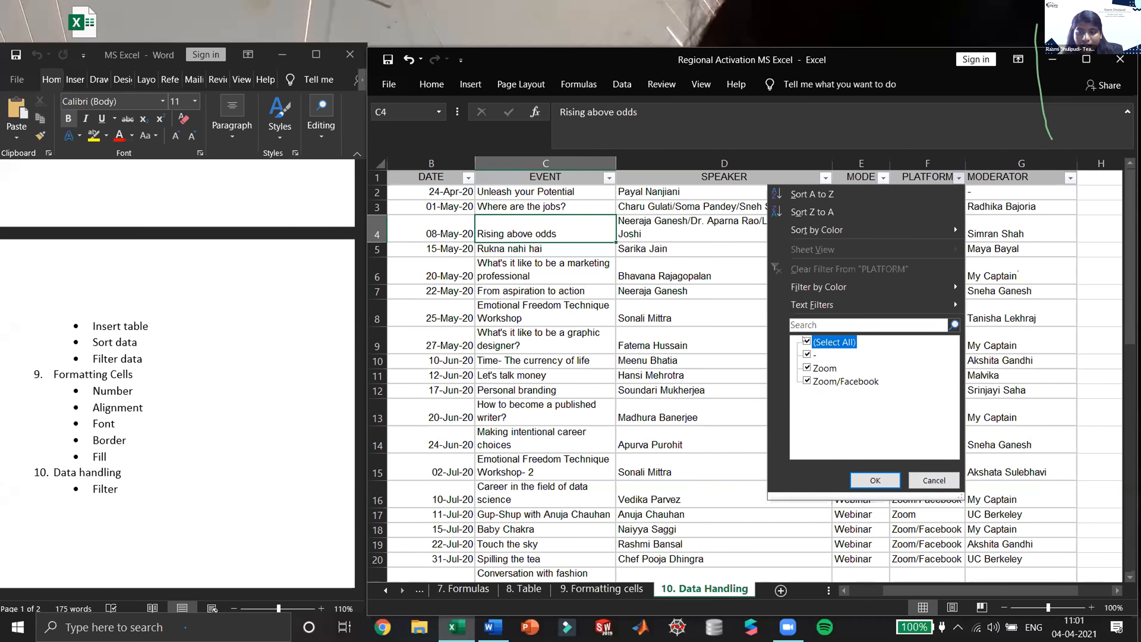
key(Down)
key(Down)
key(space)
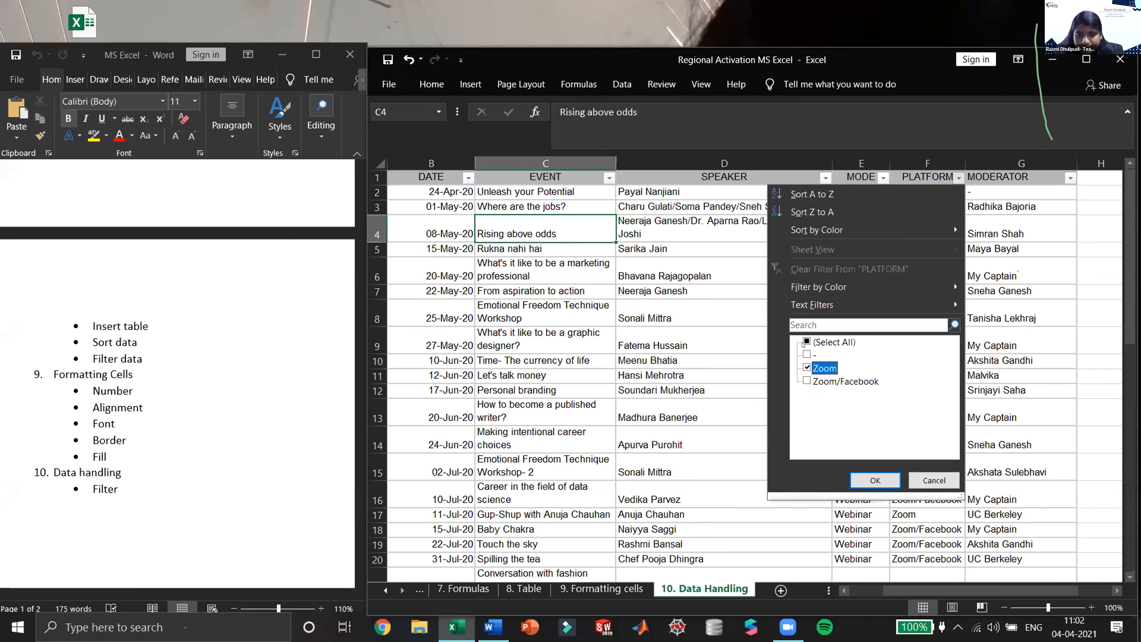
click(802, 344)
click(804, 343)
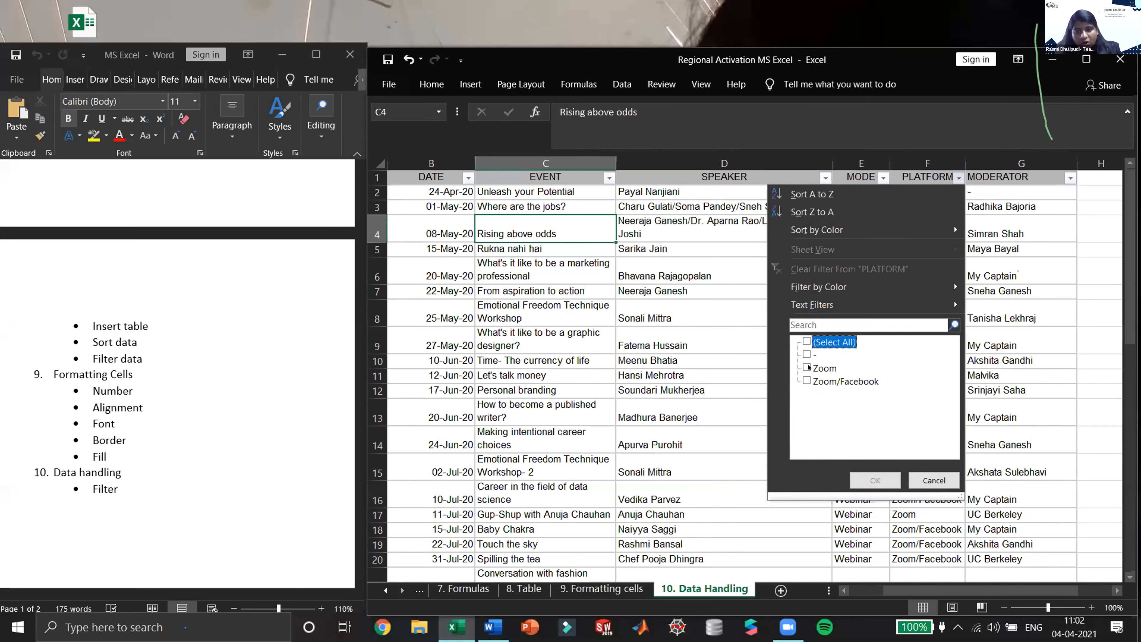
click(807, 368)
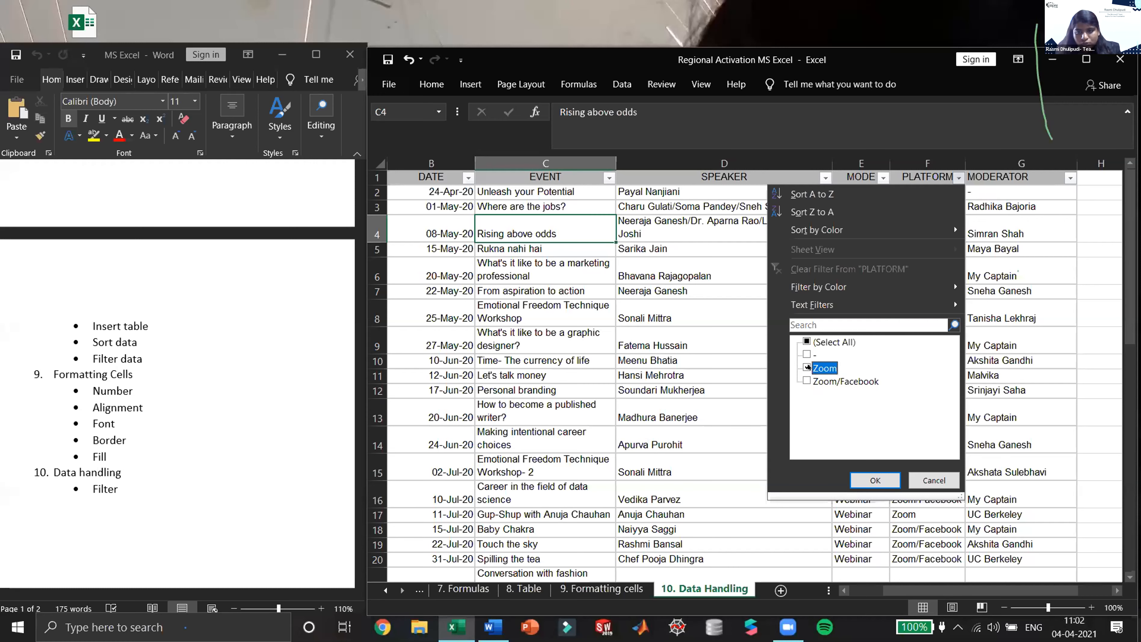
click(874, 480)
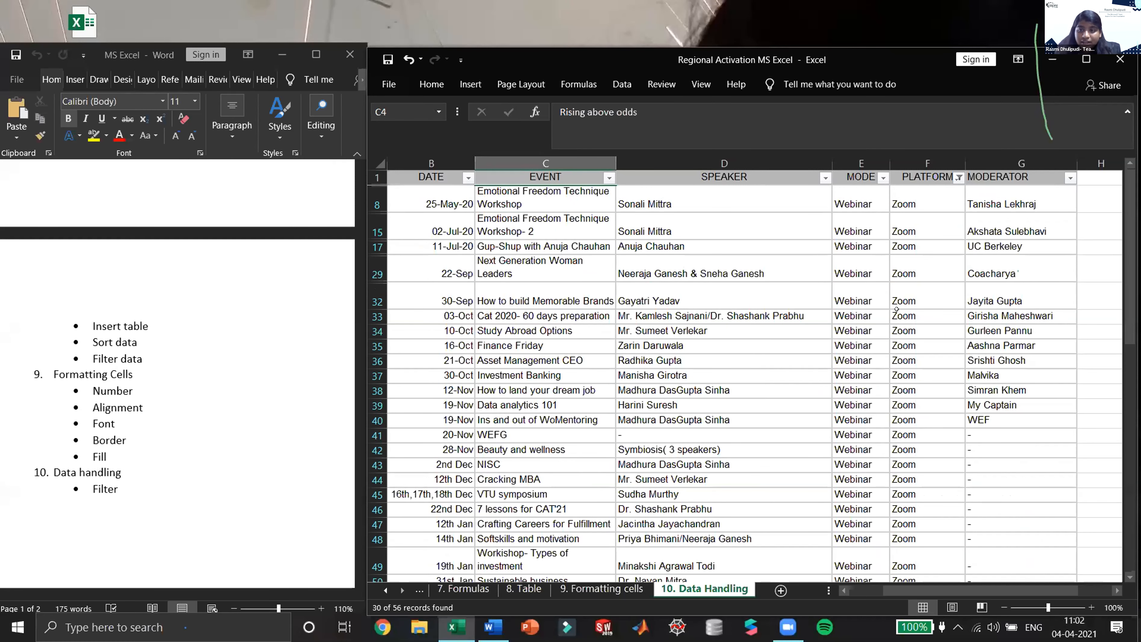
scroll(861, 547, down, 3)
scroll(938, 184, up, 3)
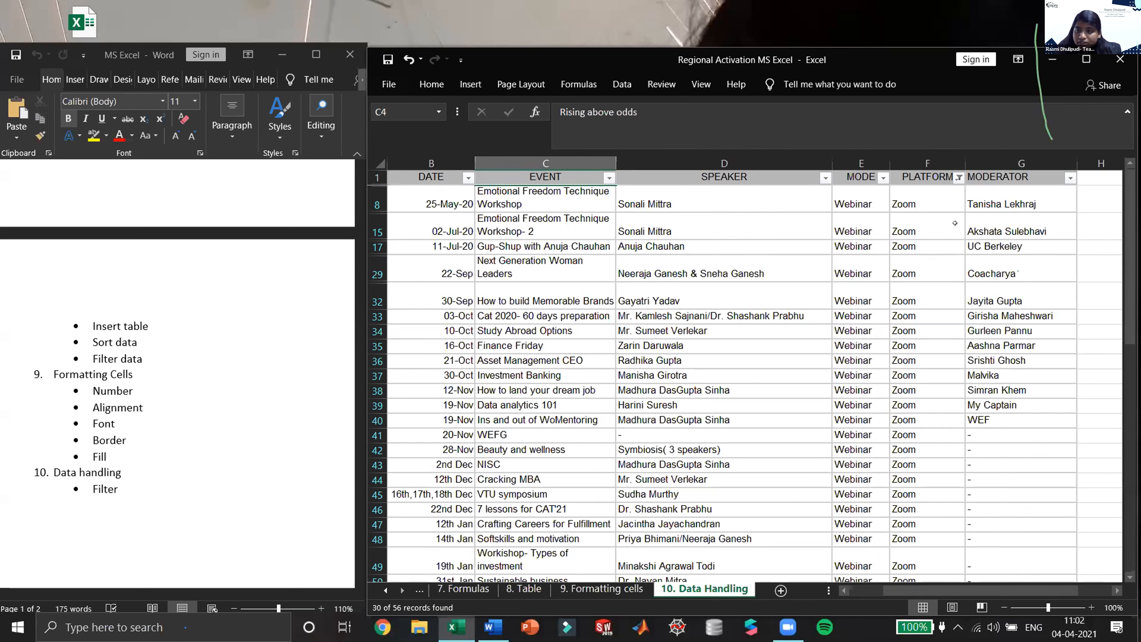
Filter the Zoom events by a single person in the MODERATOR column, and undo that moderator filter
click(1070, 178)
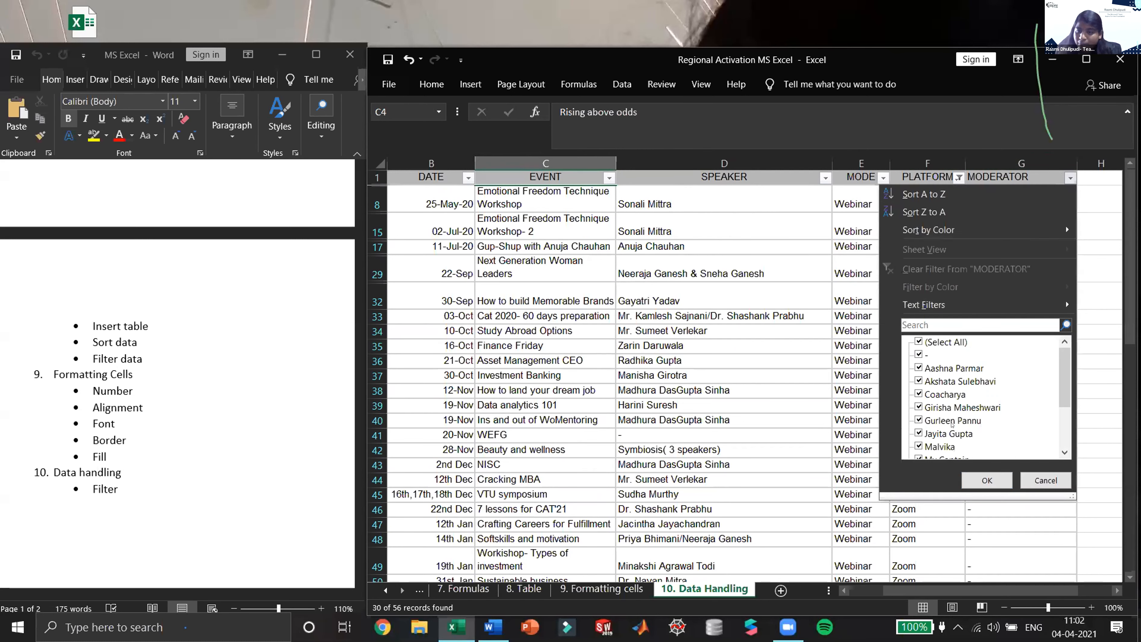
scroll(952, 422, down, 2)
scroll(942, 422, up, 2)
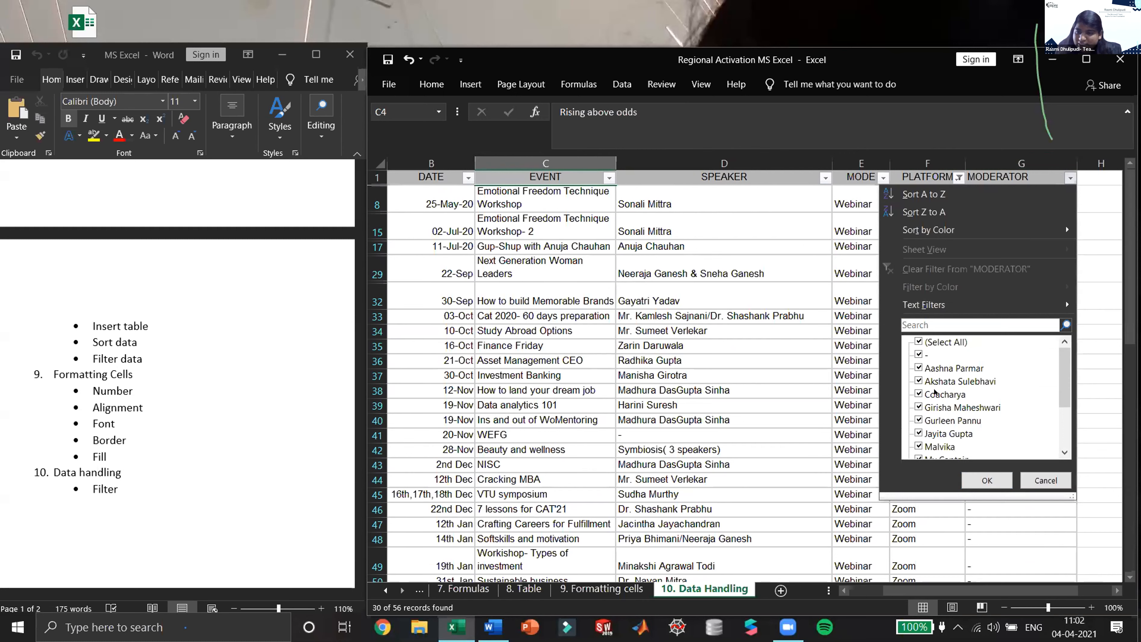
click(918, 340)
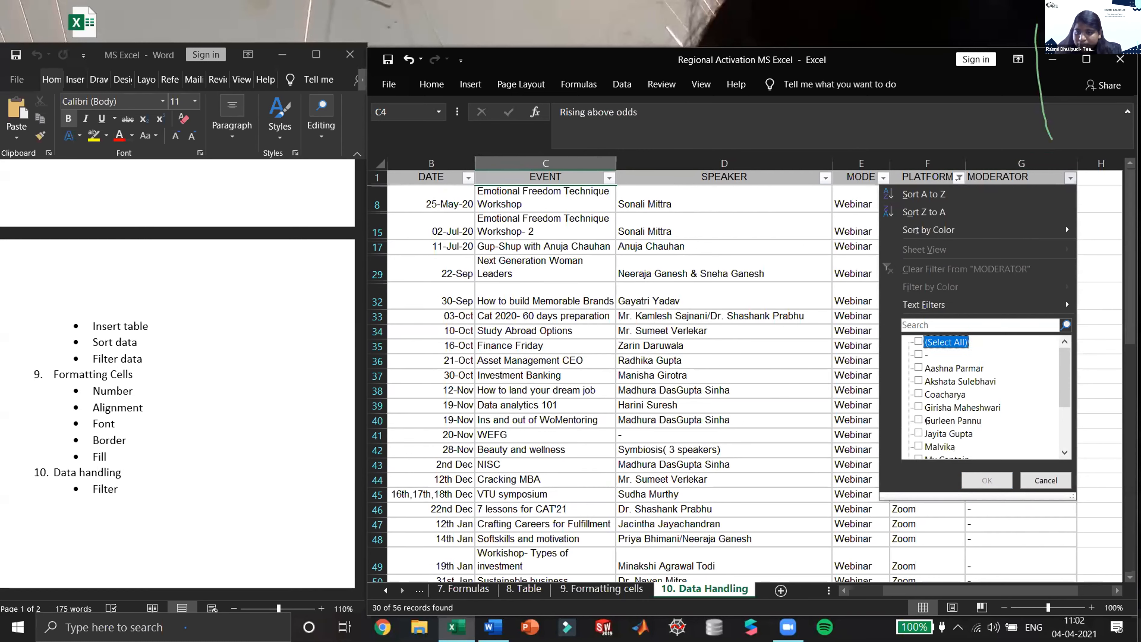
click(918, 406)
click(987, 480)
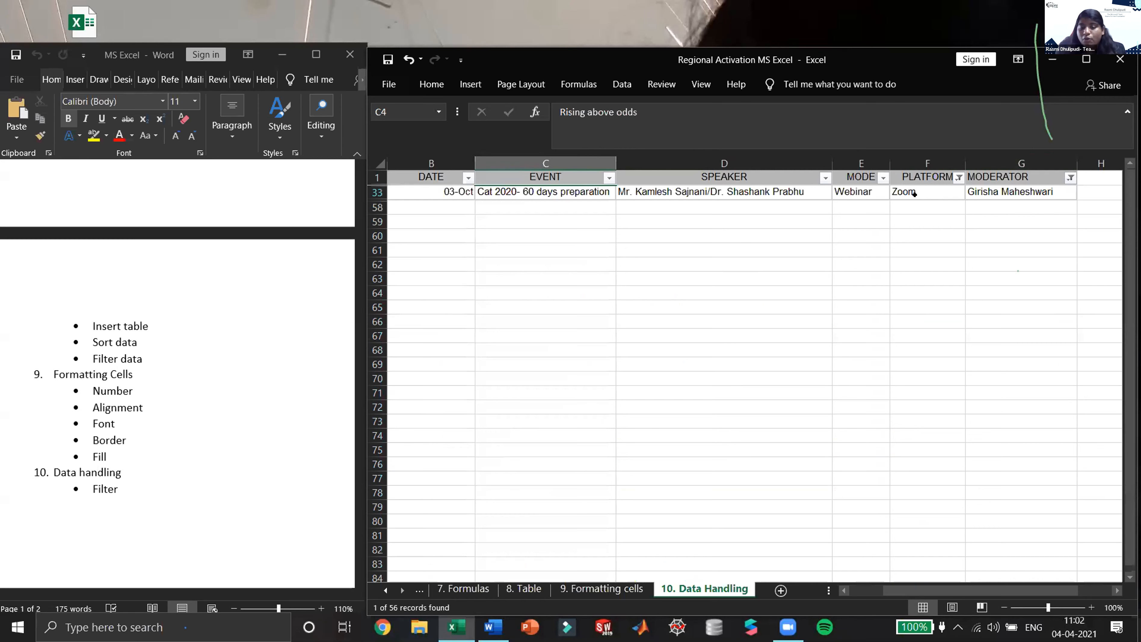
key(ctrl+z)
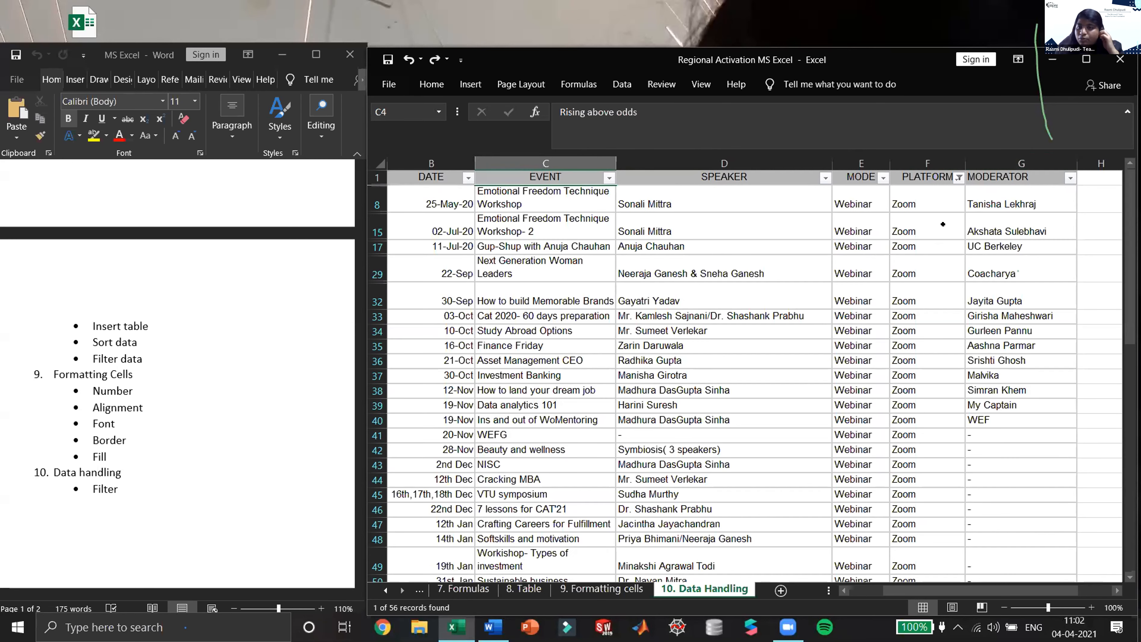
Reselect all values in the PLATFORM filter to show every event again
click(917, 252)
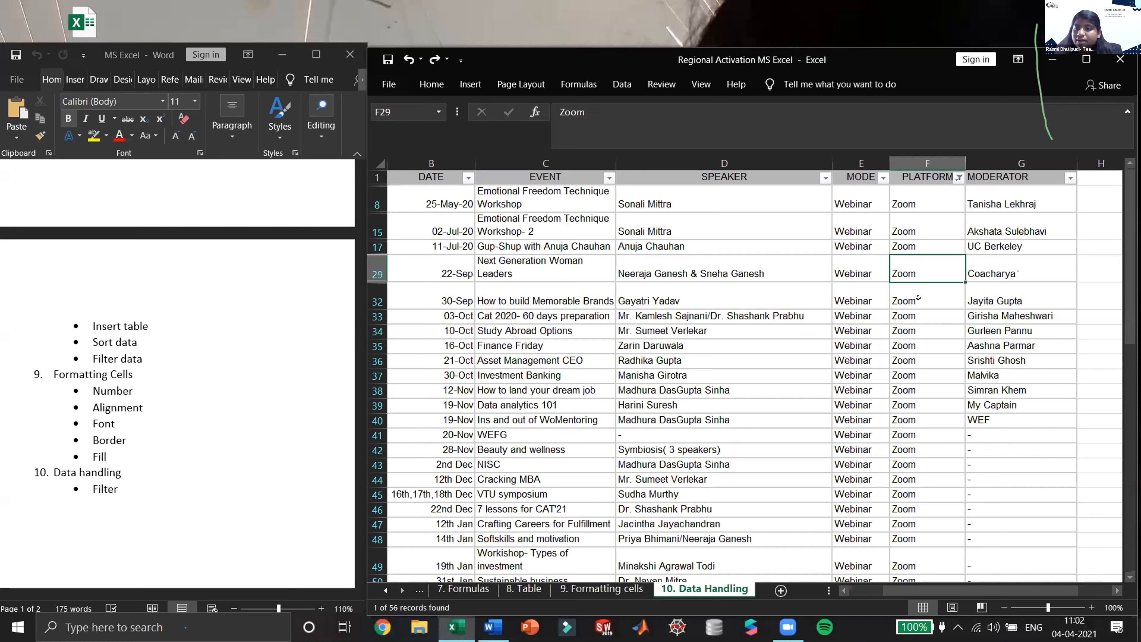
click(958, 177)
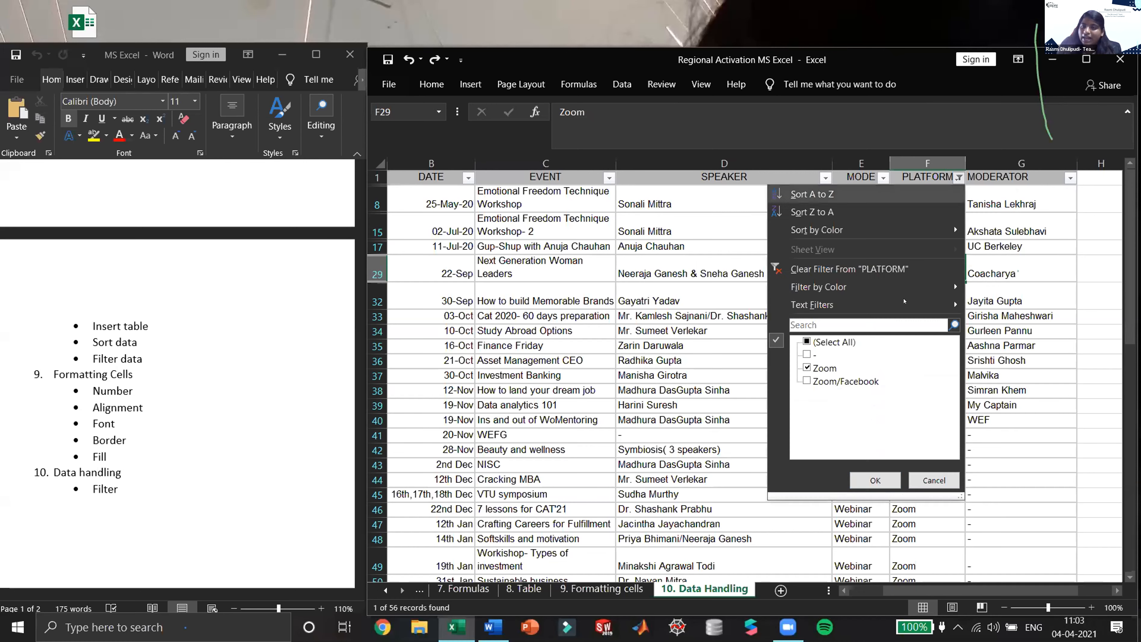
click(807, 341)
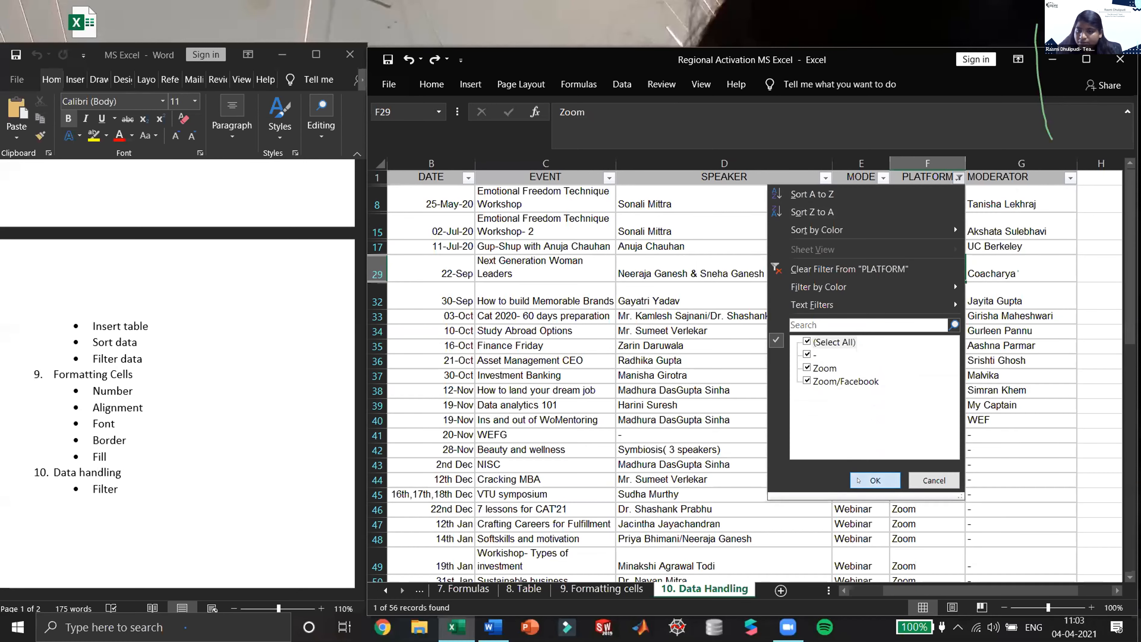
key(Return)
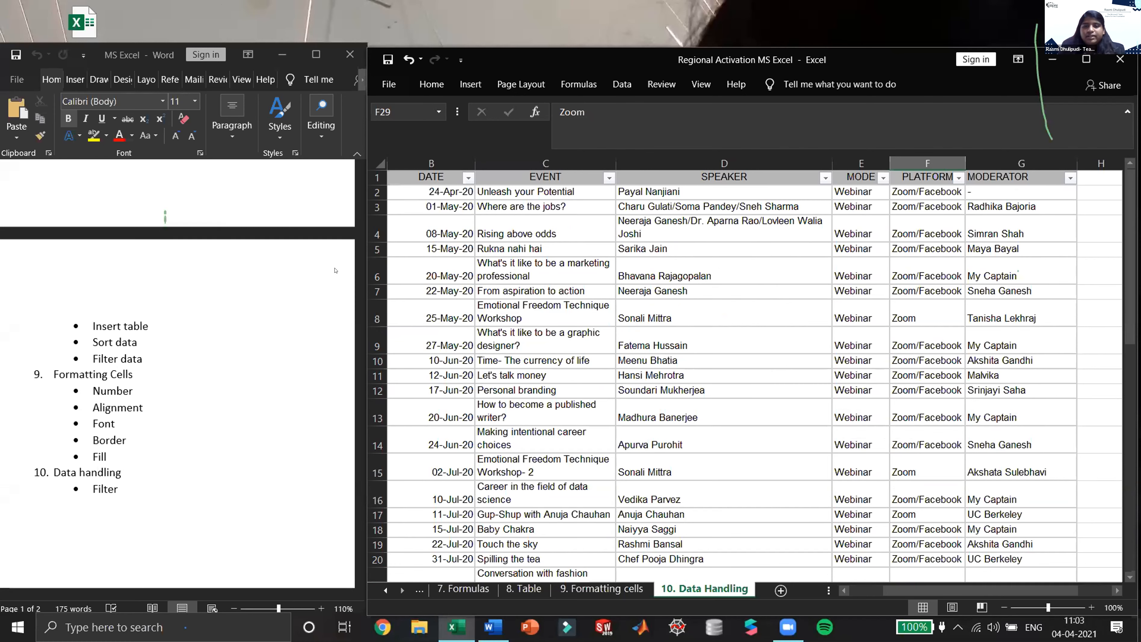
Select the entire event list again and turn off filtering for its headers
click(442, 177)
key(ctrl+a)
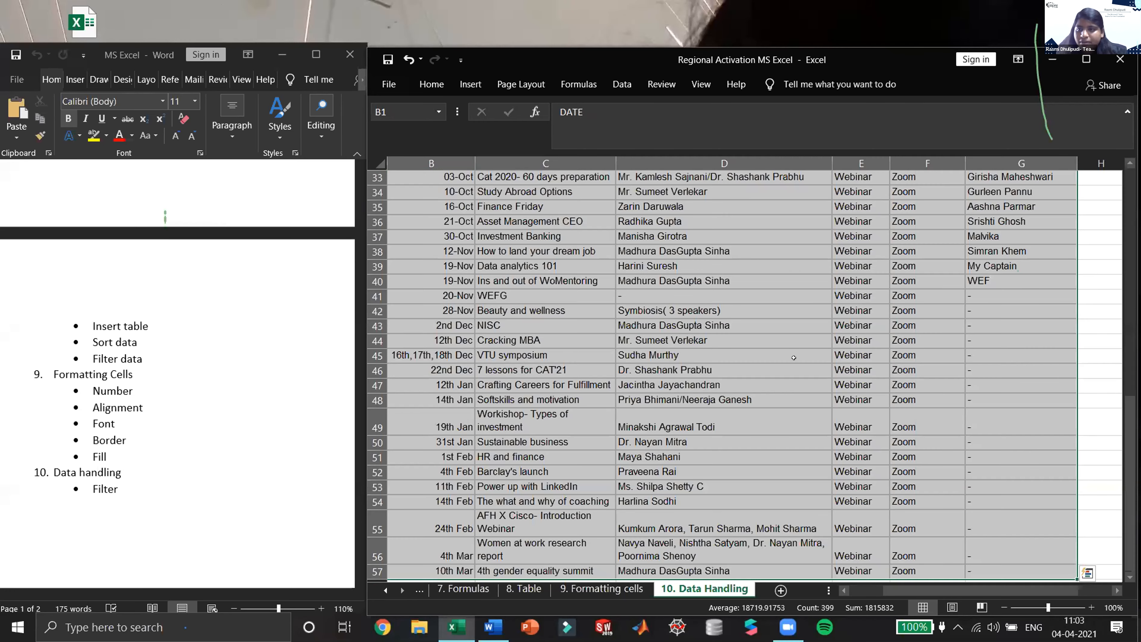
scroll(793, 357, up, 10)
click(621, 84)
click(679, 121)
click(546, 270)
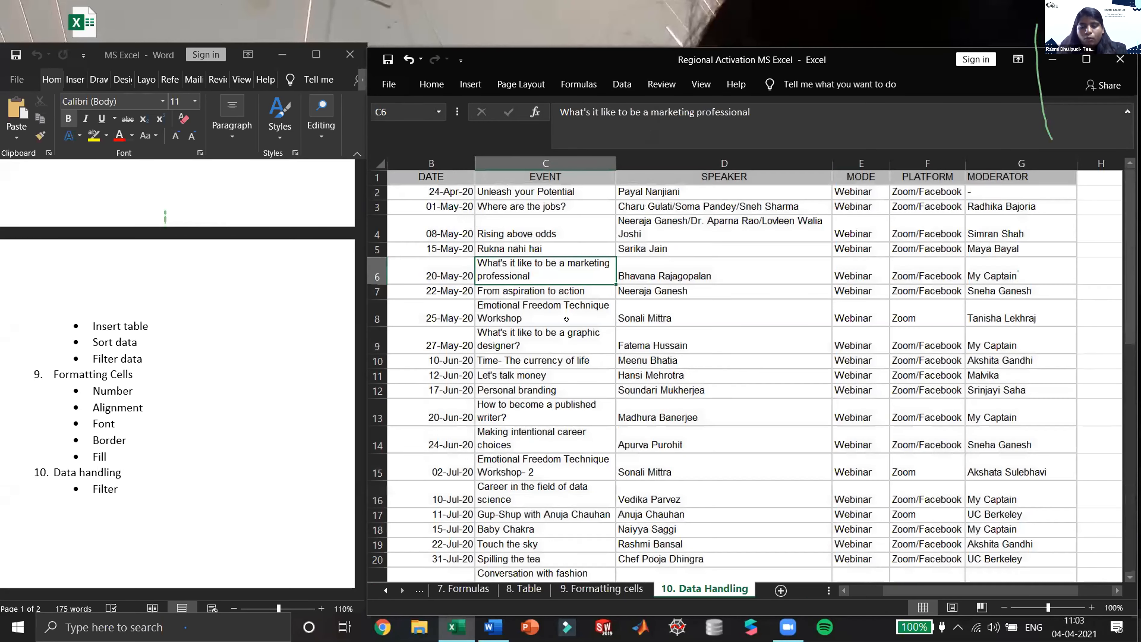
click(451, 208)
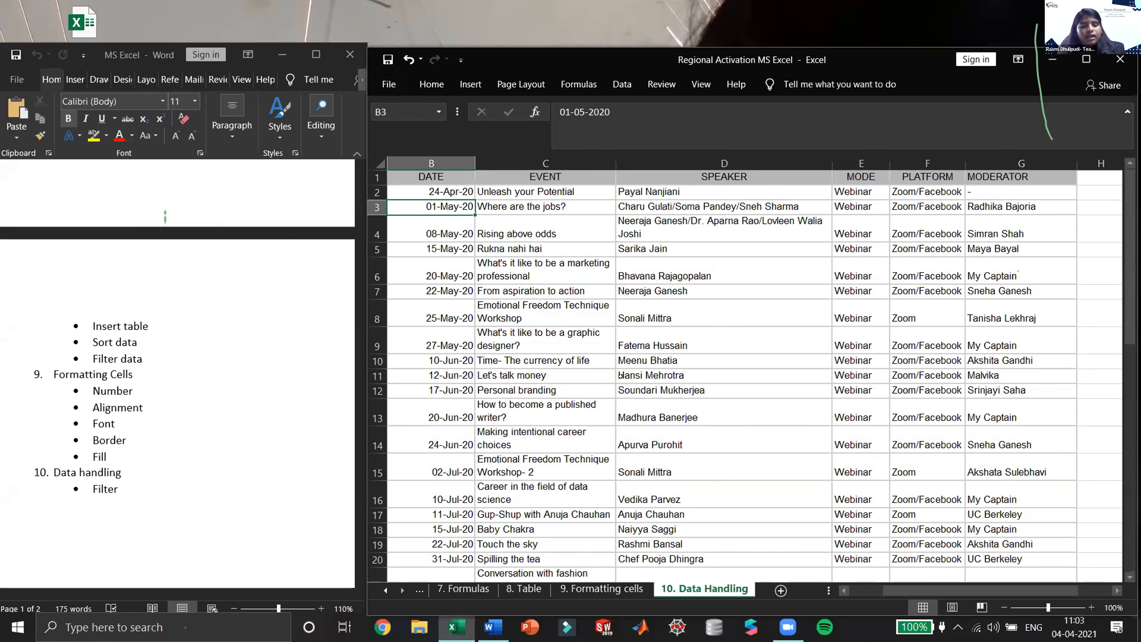
key(ctrl+a)
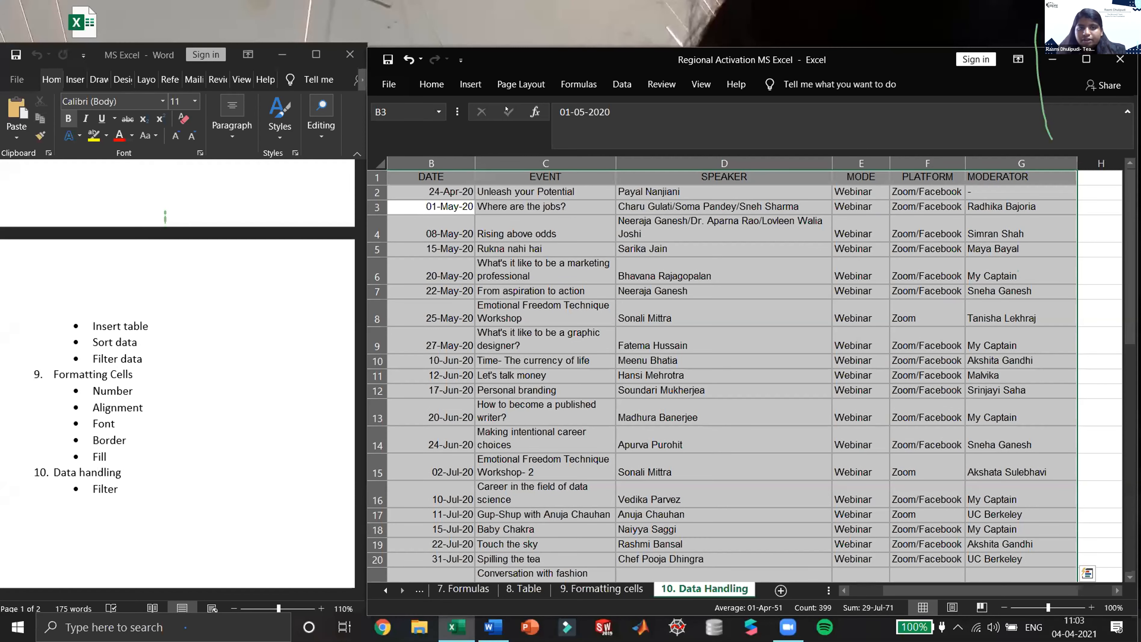
click(619, 88)
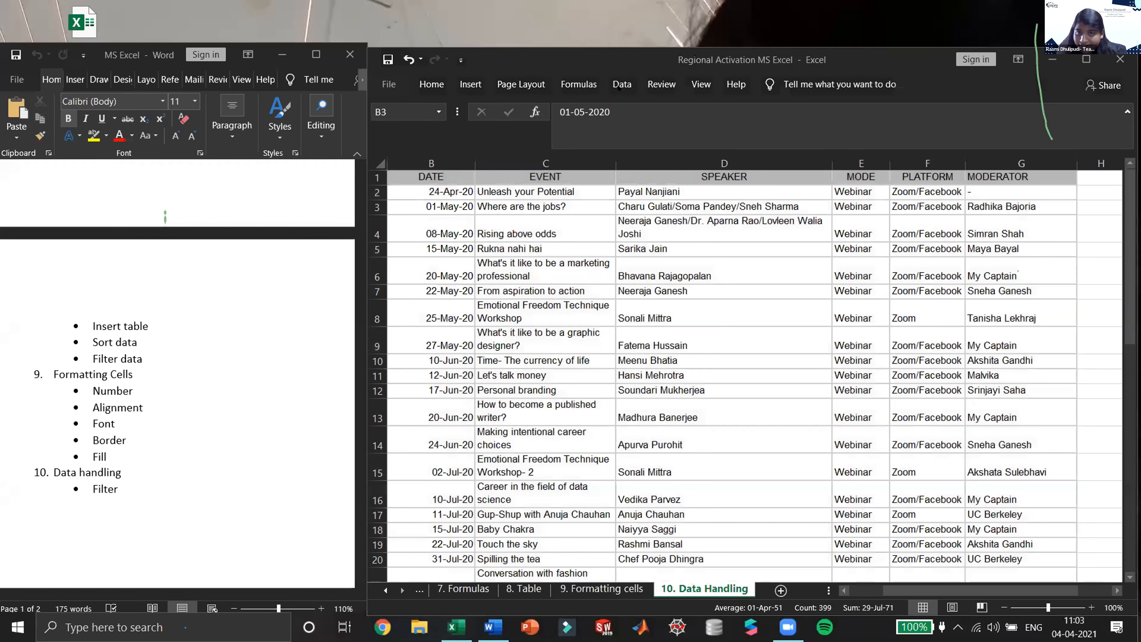
click(555, 310)
key(ctrl+a)
click(579, 243)
Select the whole event list starting from the DATE header and turn its header filters back on
click(445, 180)
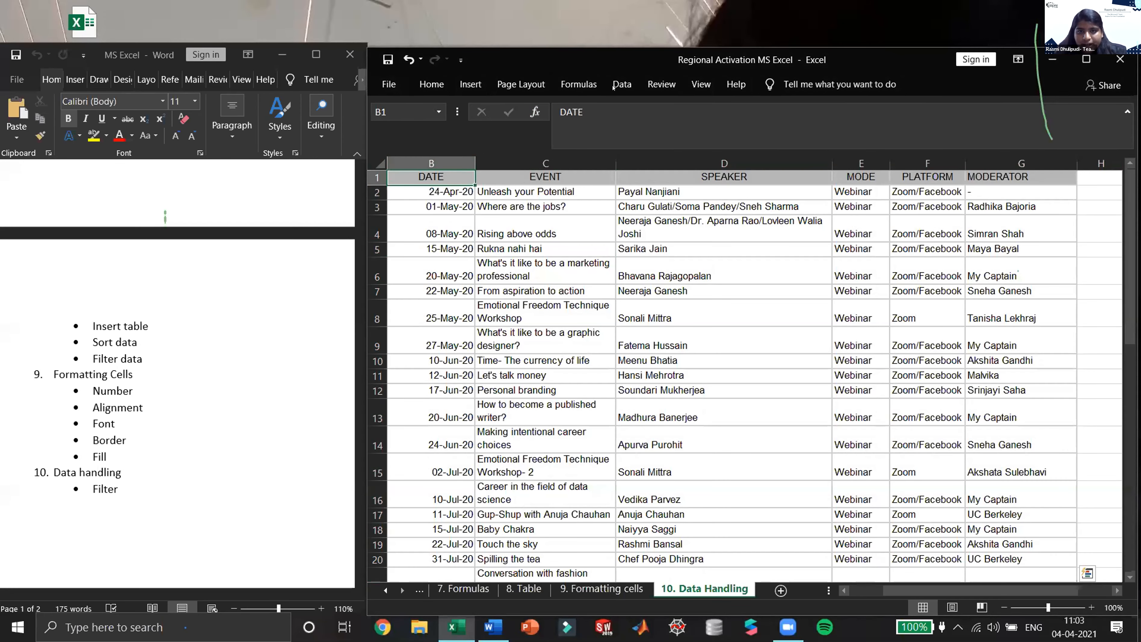
key(ctrl+a)
click(620, 85)
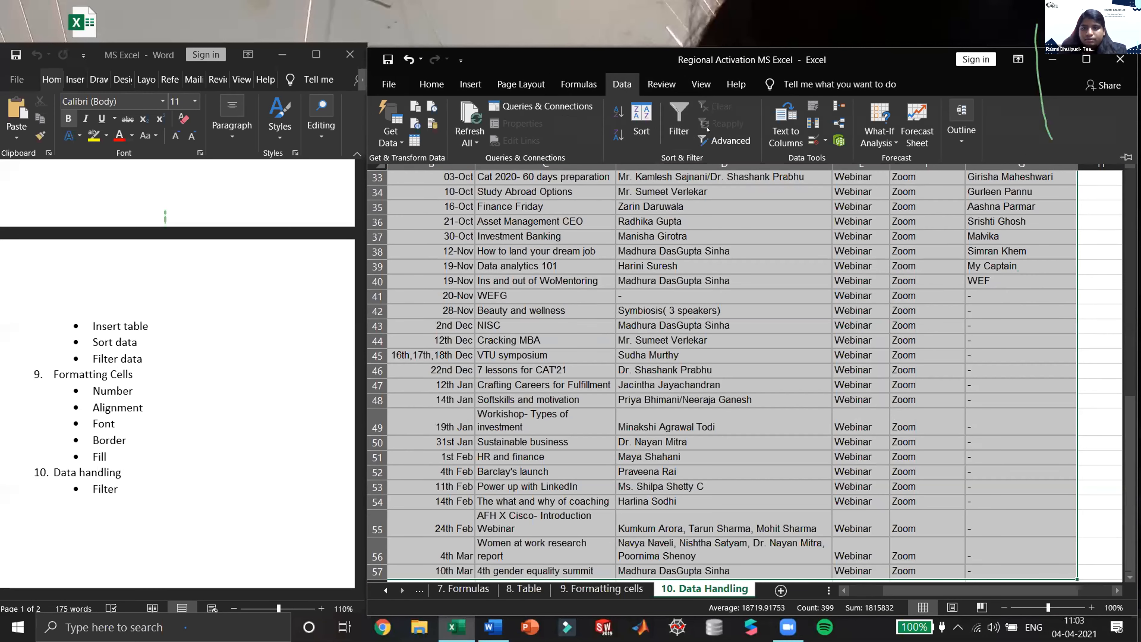
click(680, 120)
scroll(678, 243, up, 10)
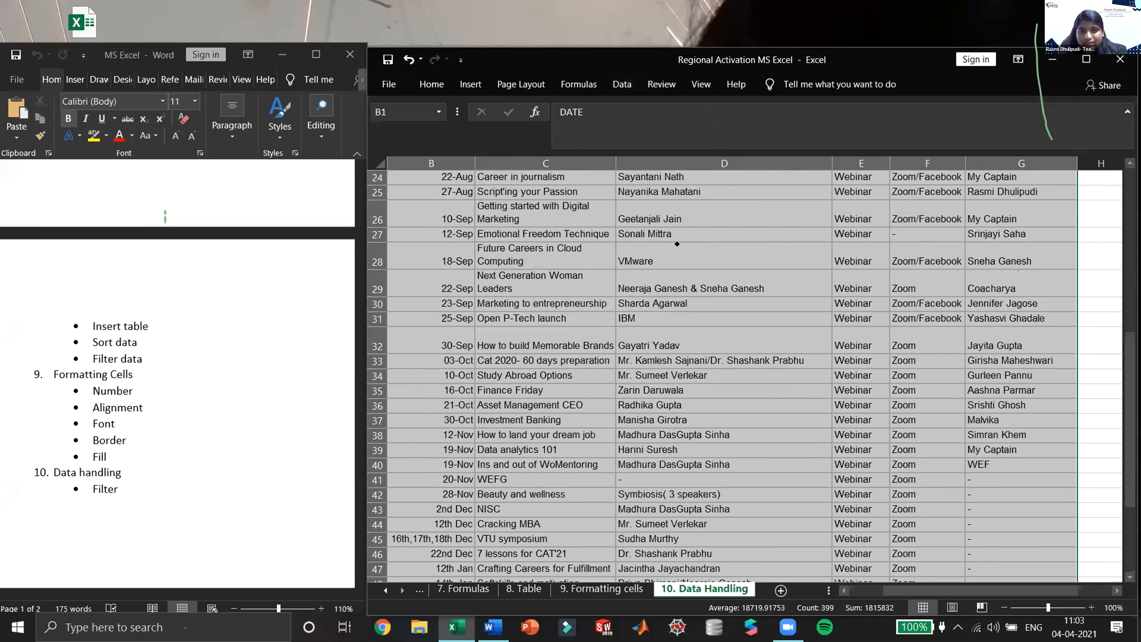
click(610, 178)
click(567, 194)
click(545, 206)
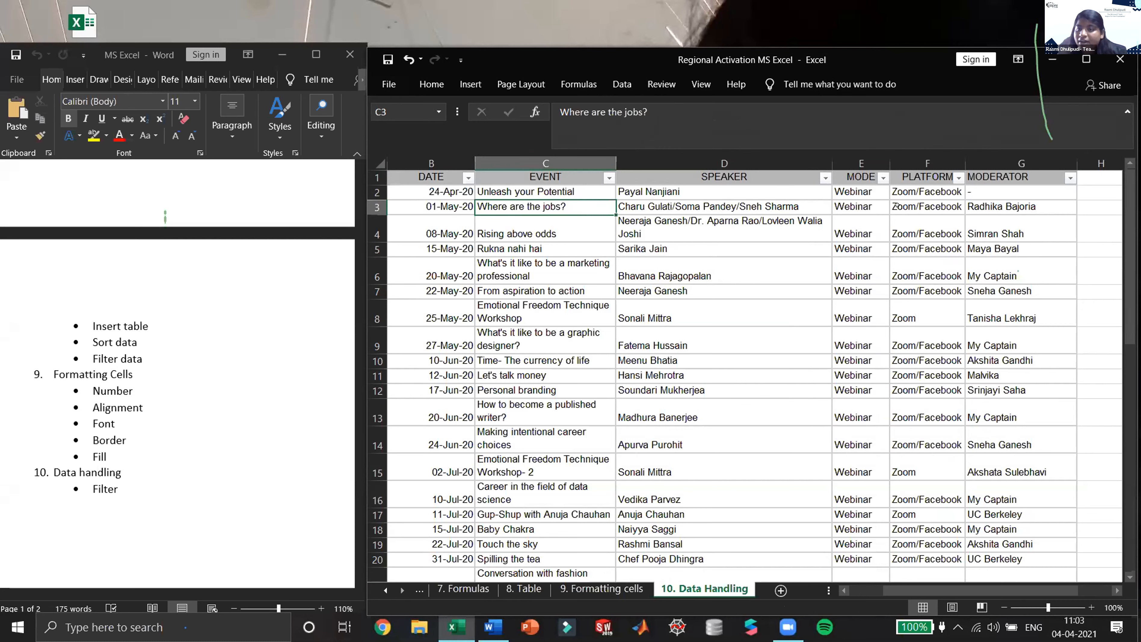
click(941, 200)
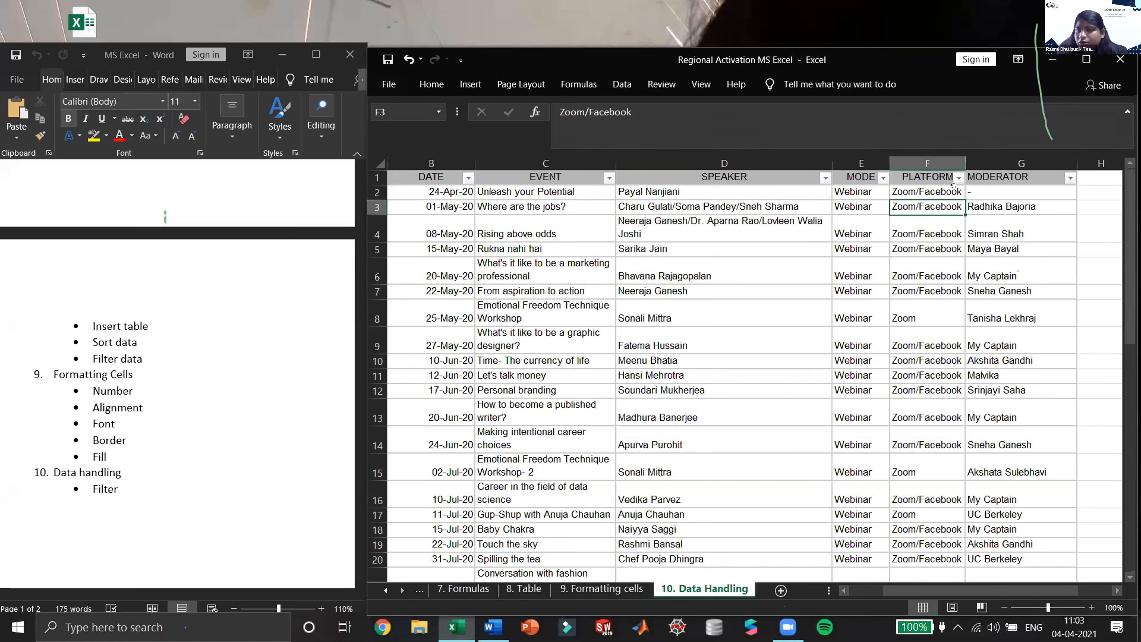
Filter the PLATFORM column to show only the Zoom events and look through the filtered list
click(959, 178)
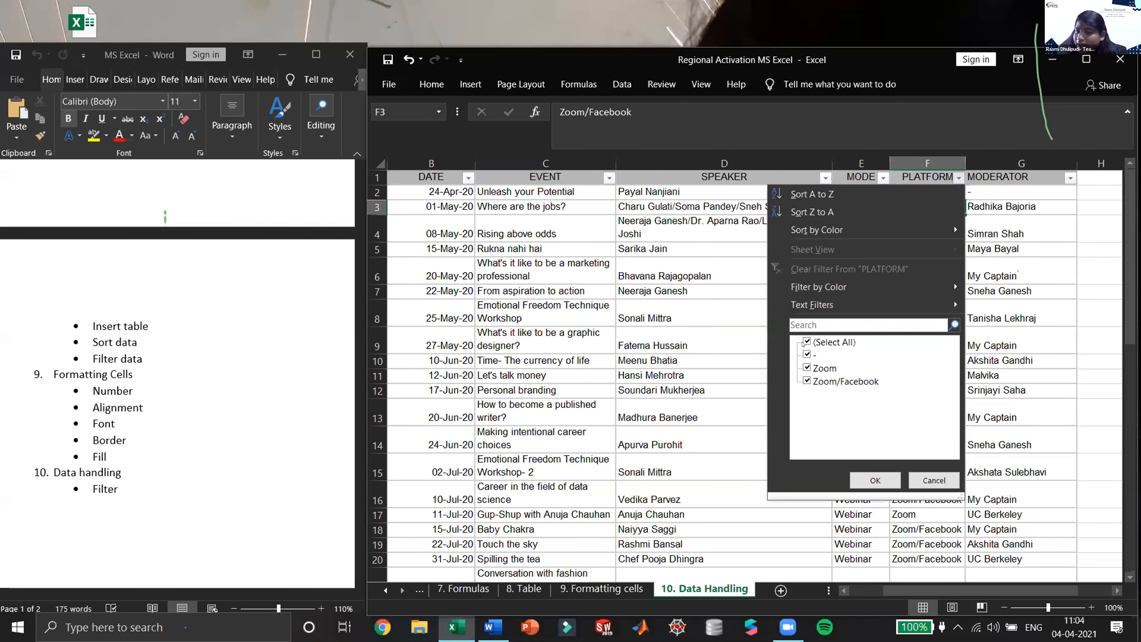
click(806, 343)
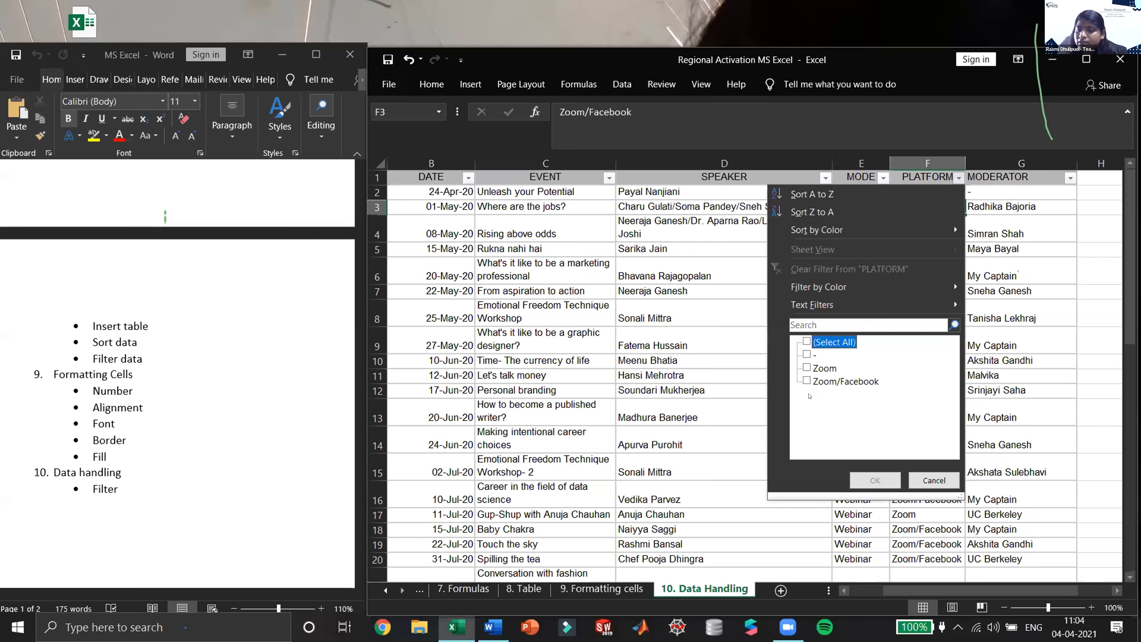
click(807, 368)
click(806, 380)
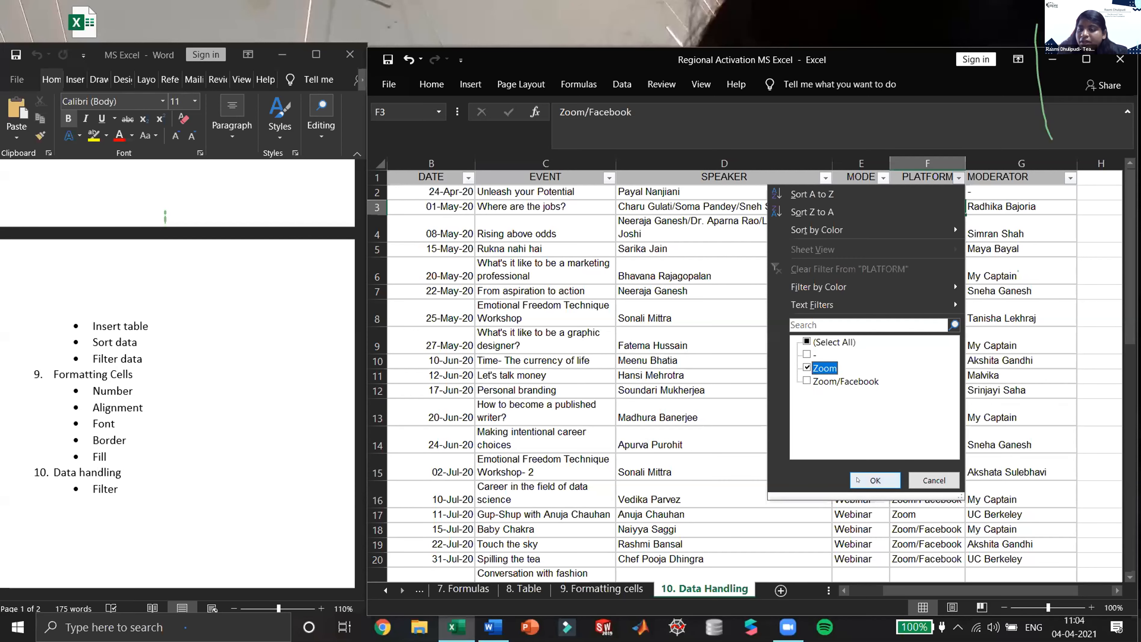
click(876, 480)
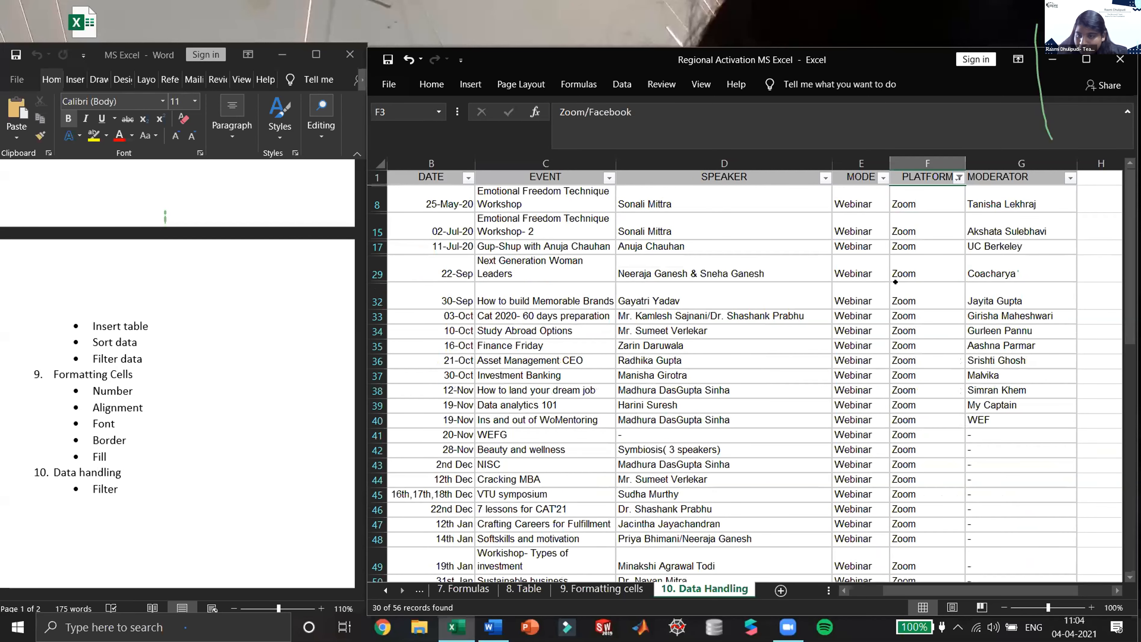
scroll(896, 282, down, 5)
scroll(888, 442, up, 5)
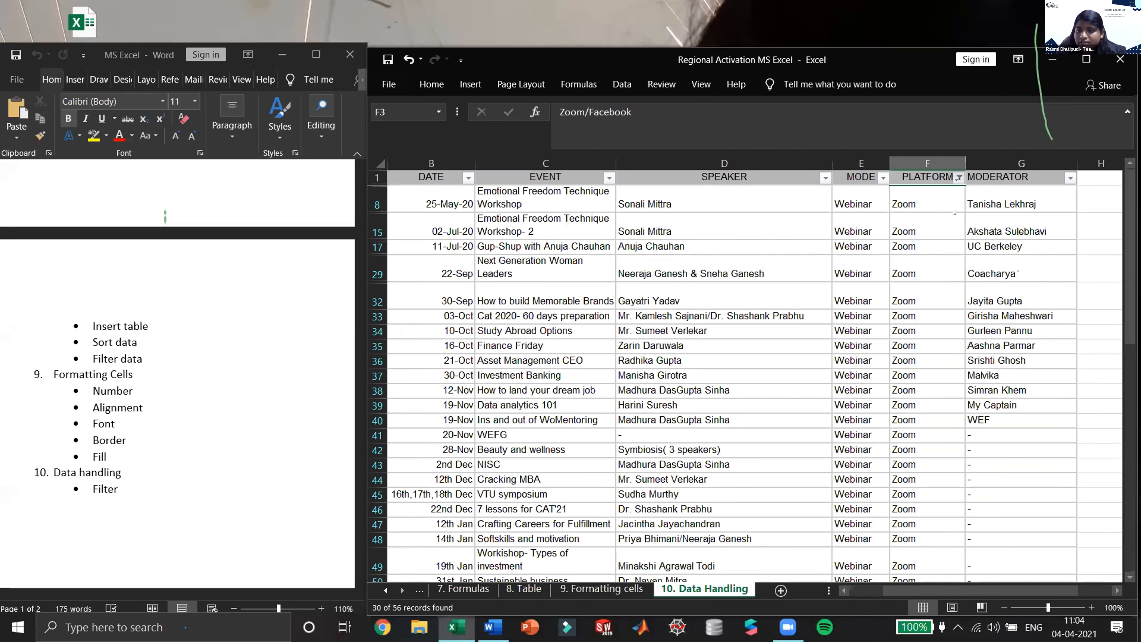
Reselect all values in the PLATFORM filter to bring back the complete event list
click(958, 177)
click(832, 342)
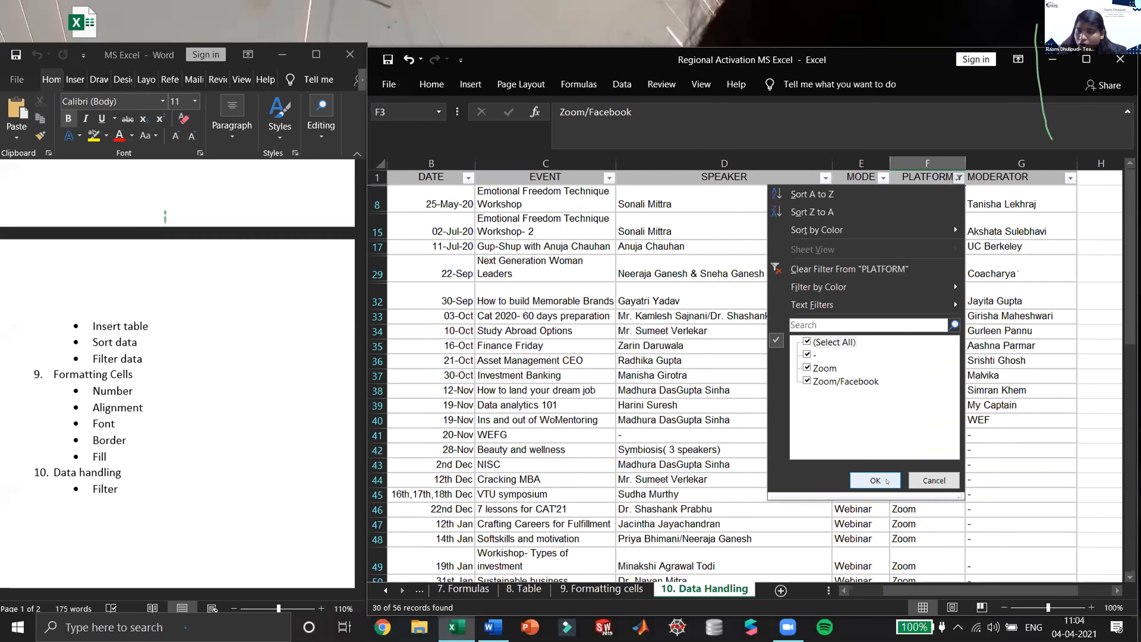
click(886, 481)
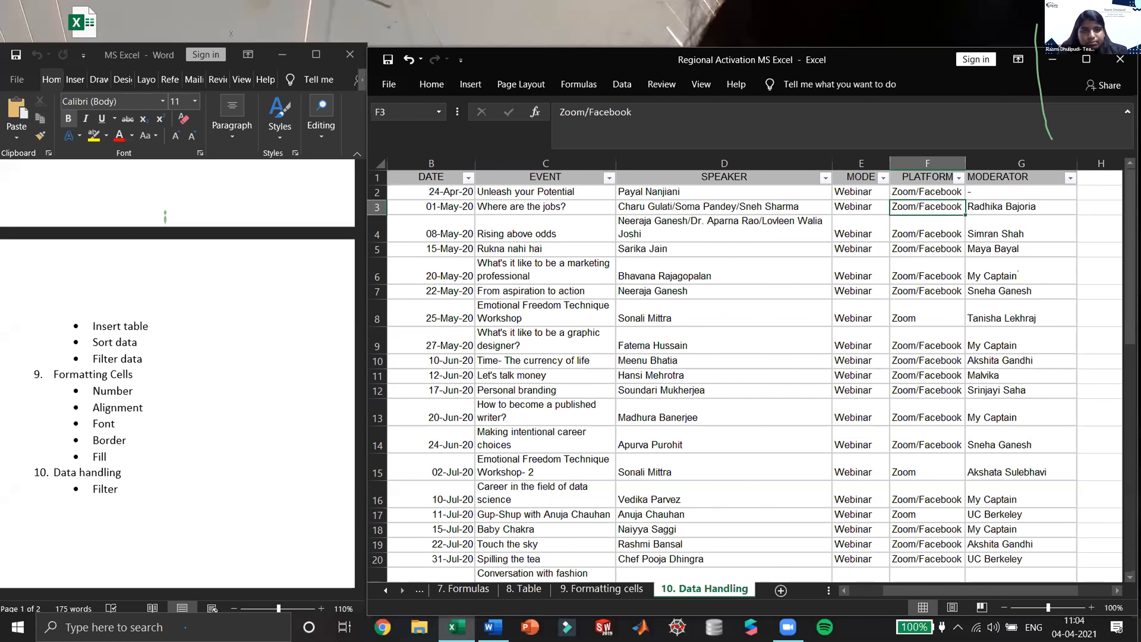
click(241, 35)
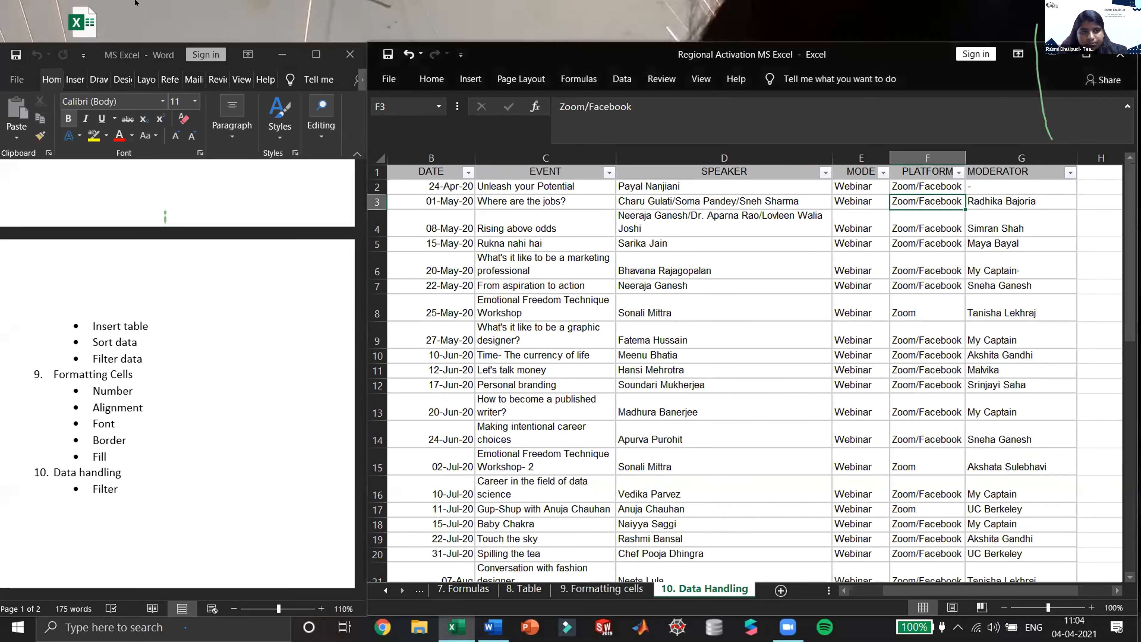
click(166, 5)
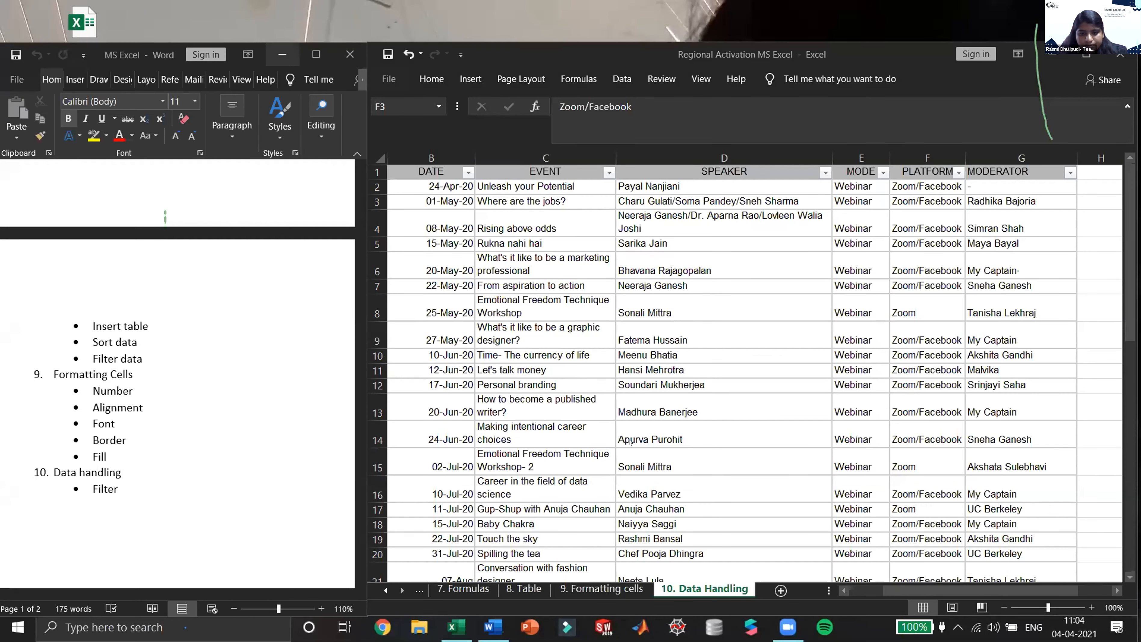
scroll(623, 442, down, 12)
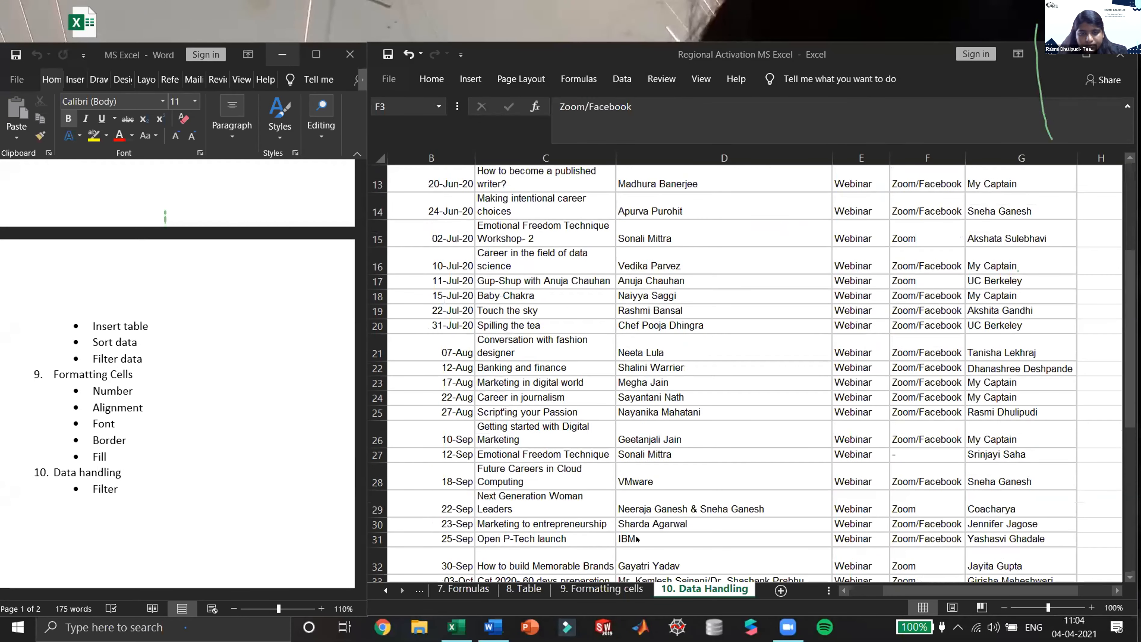
scroll(640, 538, up, 12)
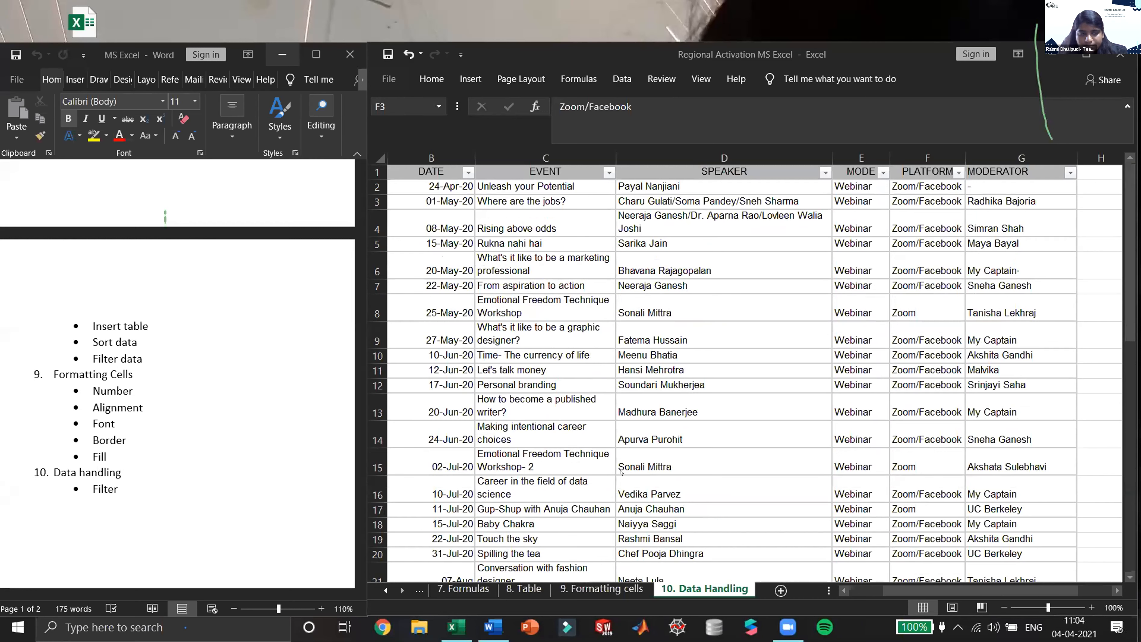